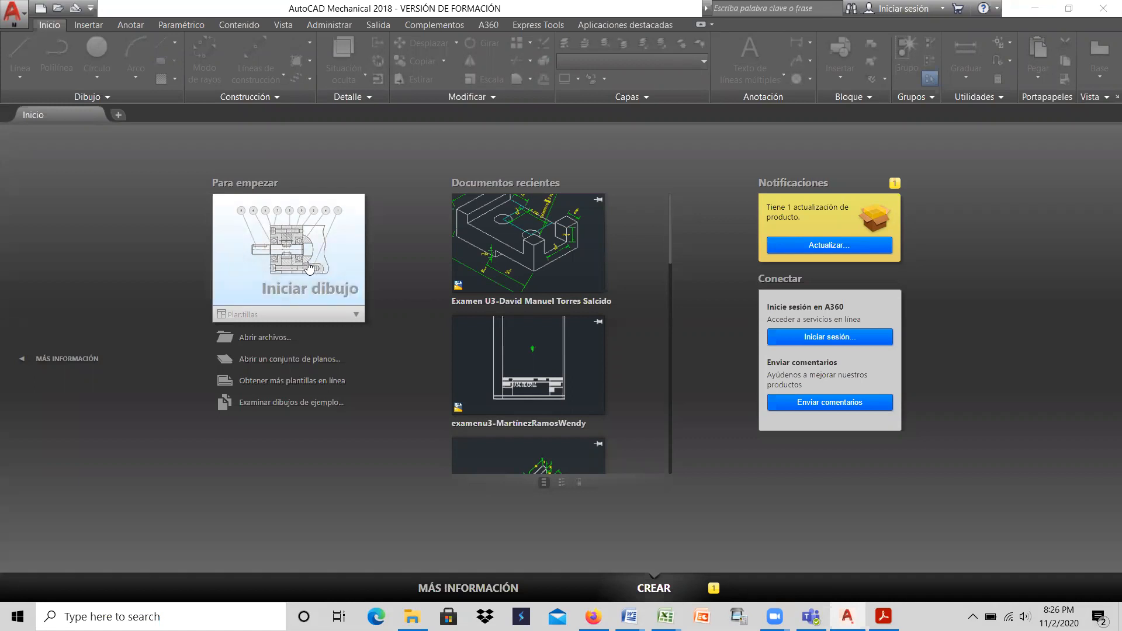
Step: Start a new drawing
{"action": "left_click", "coordinate": [309, 267]}
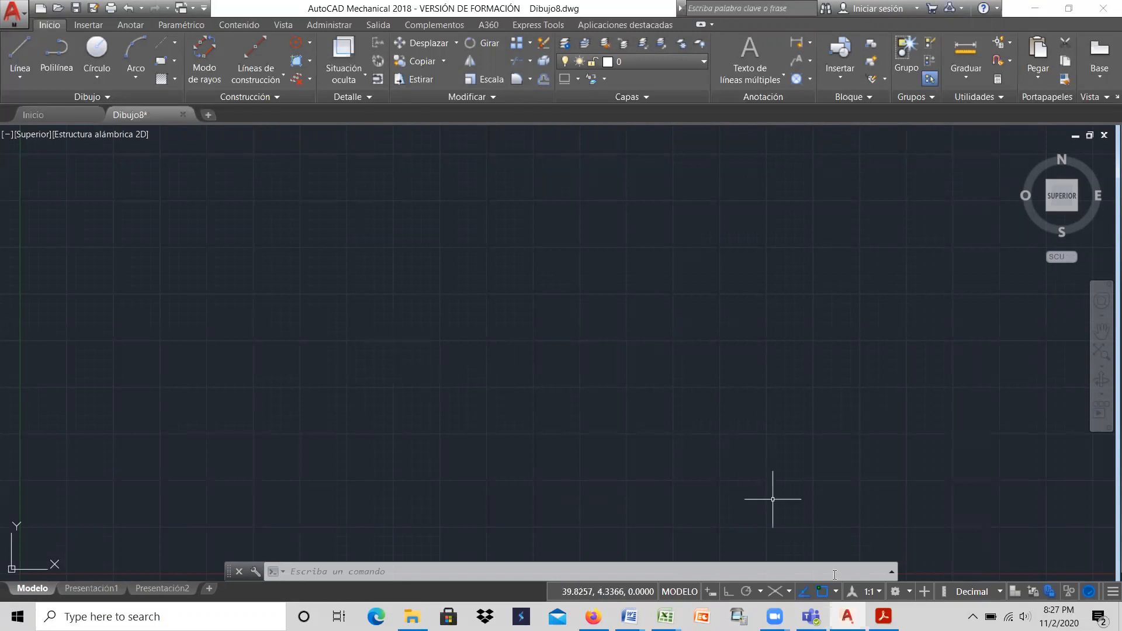
Step: Switch isometric drafting on and off again, and toggle the display of the workspace switching control off and back on
{"action": "left_click", "coordinate": [775, 591]}
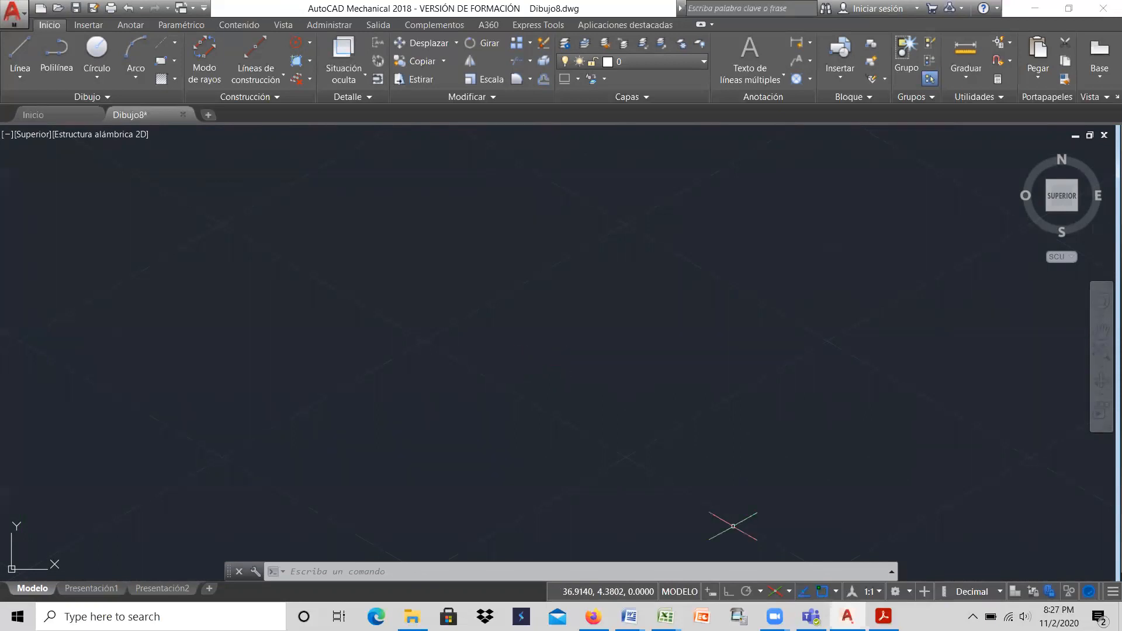
{"action": "left_click", "coordinate": [776, 592]}
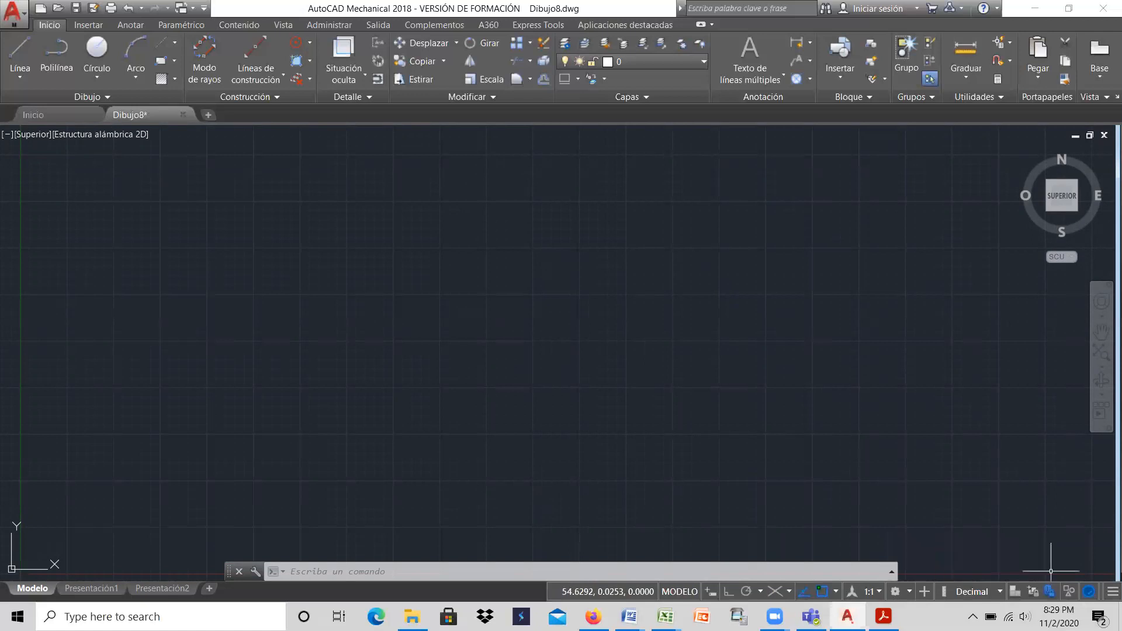
{"action": "left_click", "coordinate": [1104, 594]}
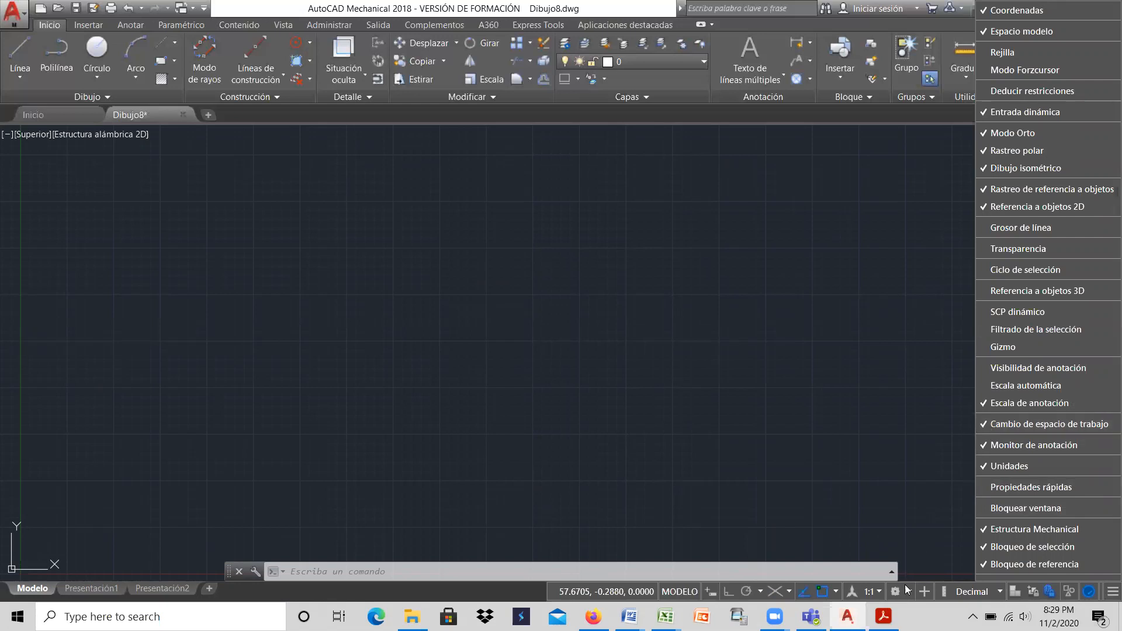
{"action": "left_click", "coordinate": [995, 429]}
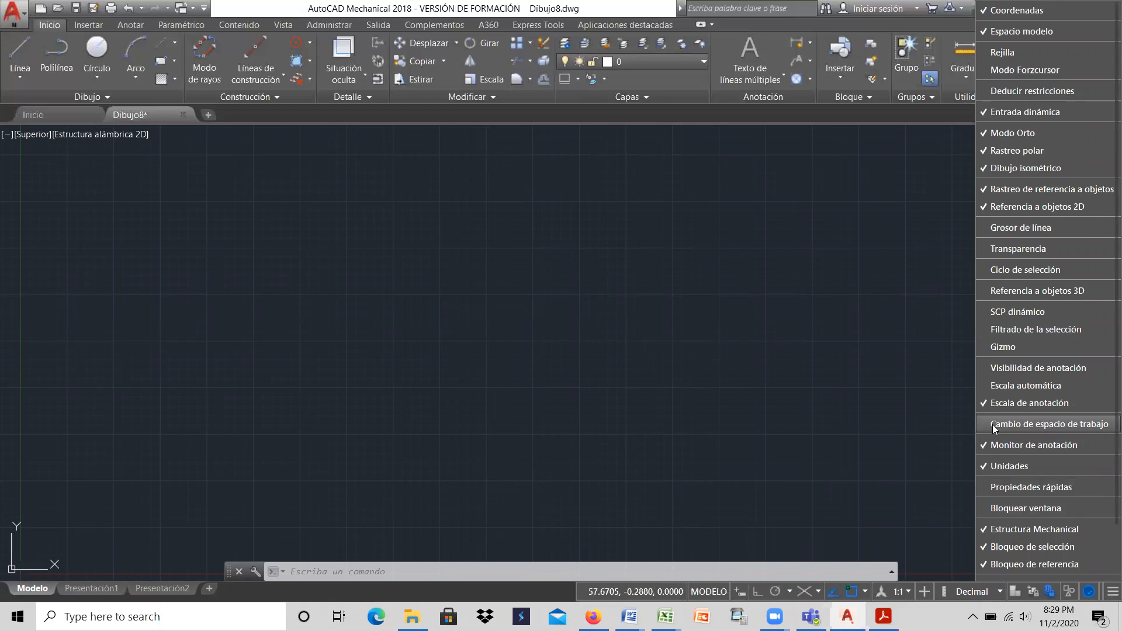
{"action": "left_click", "coordinate": [995, 429]}
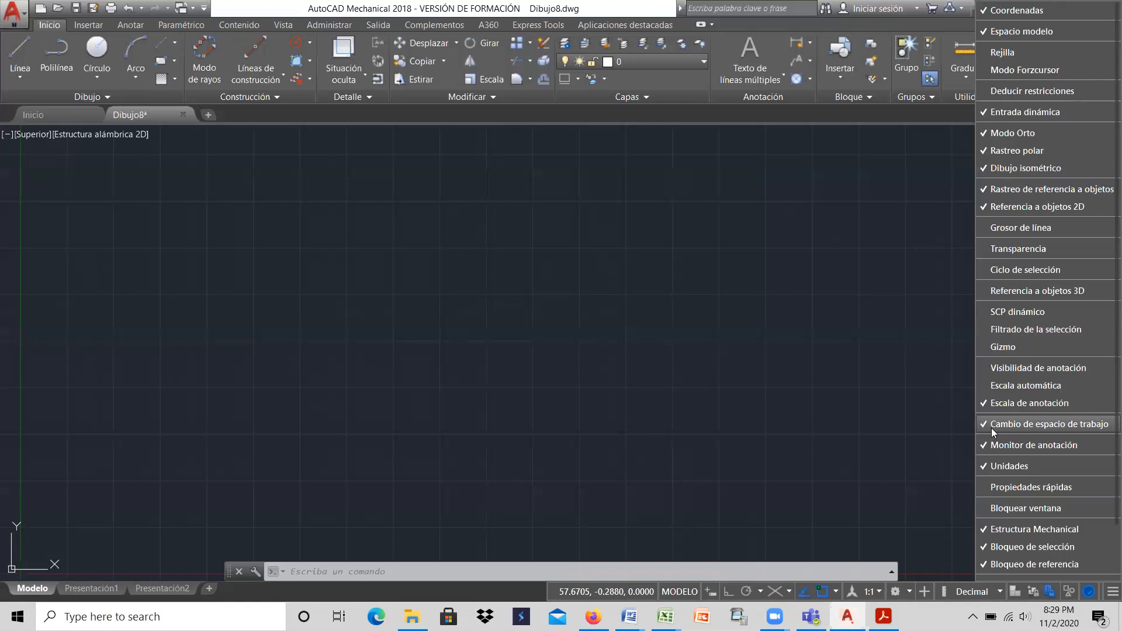
{"action": "left_click", "coordinate": [943, 424]}
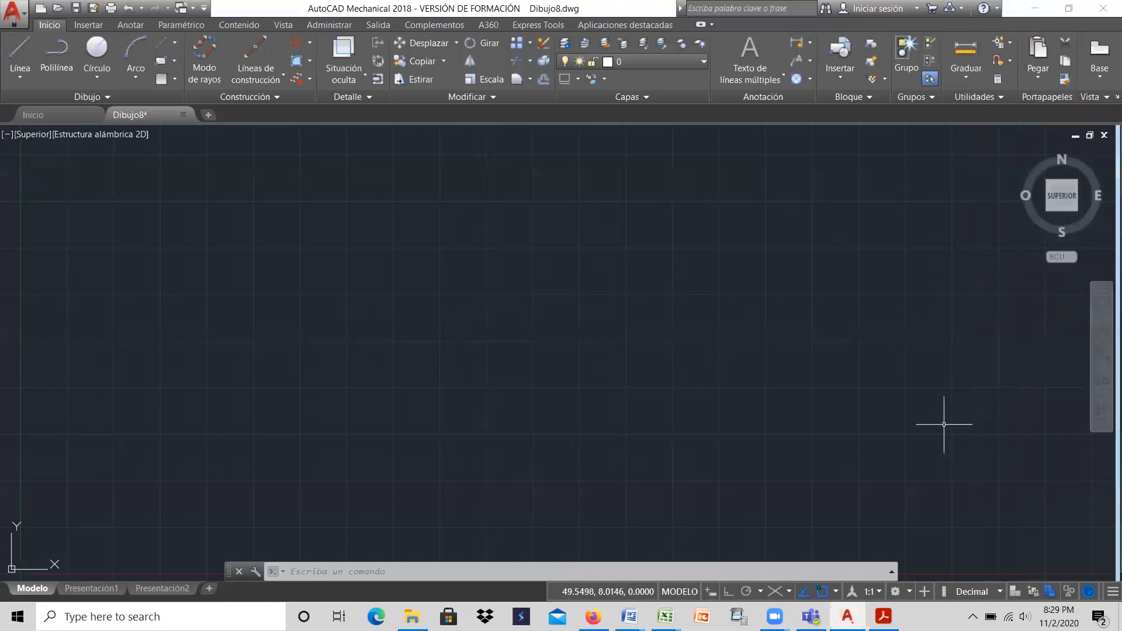
Step: Switch the workspace to Elementos 3D básicos and look at its available drawing tools
{"action": "left_click", "coordinate": [910, 591]}
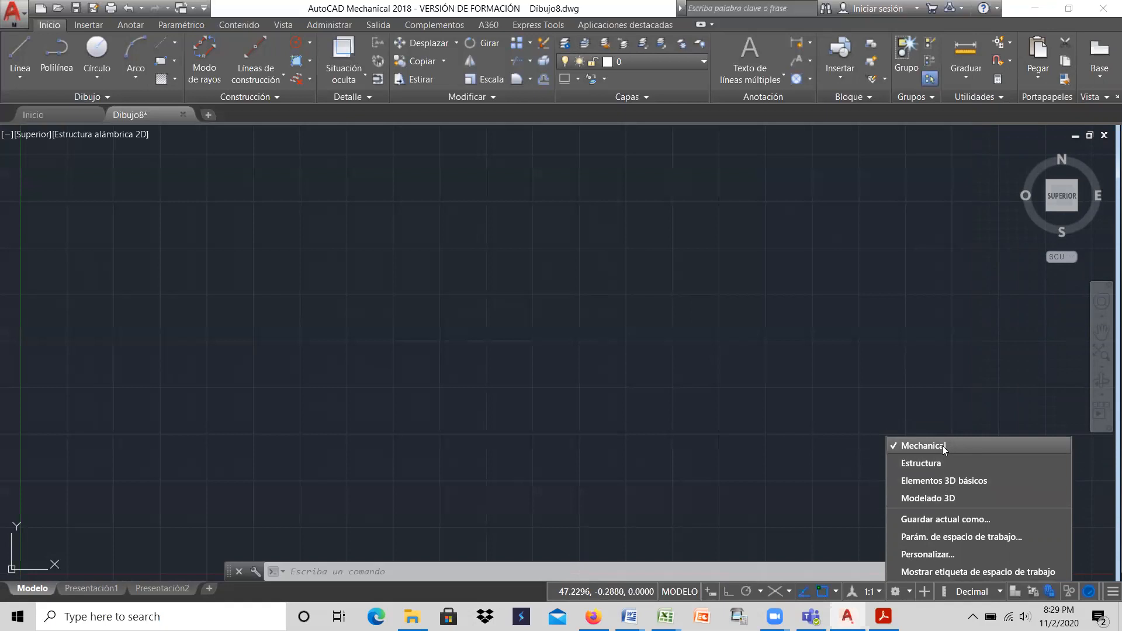
{"action": "left_click", "coordinate": [941, 483]}
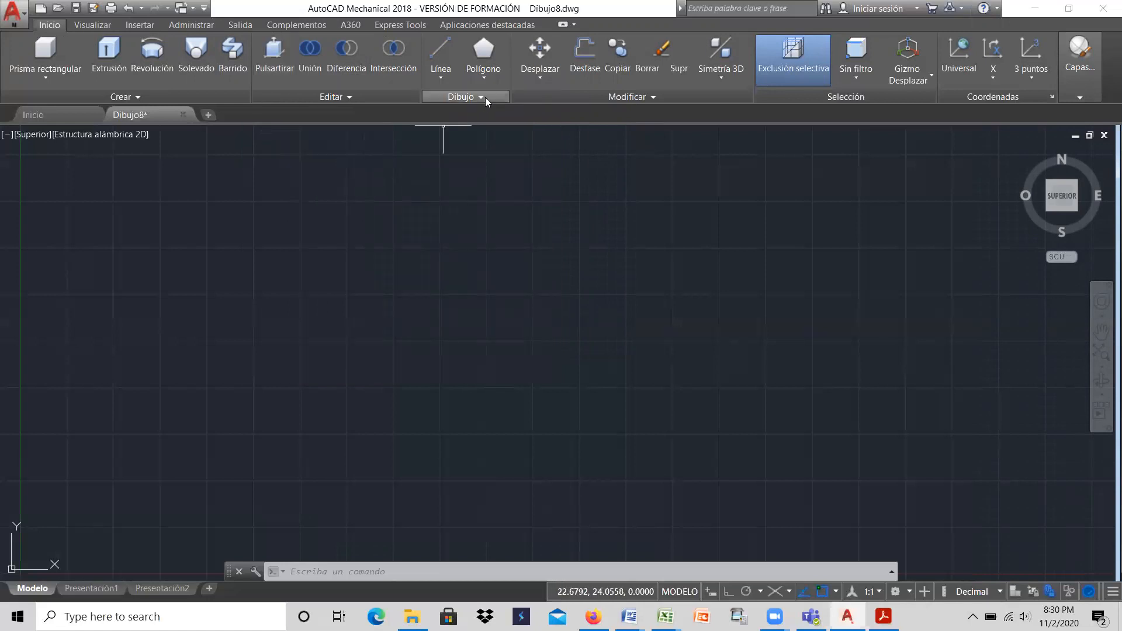
{"action": "left_click", "coordinate": [484, 97]}
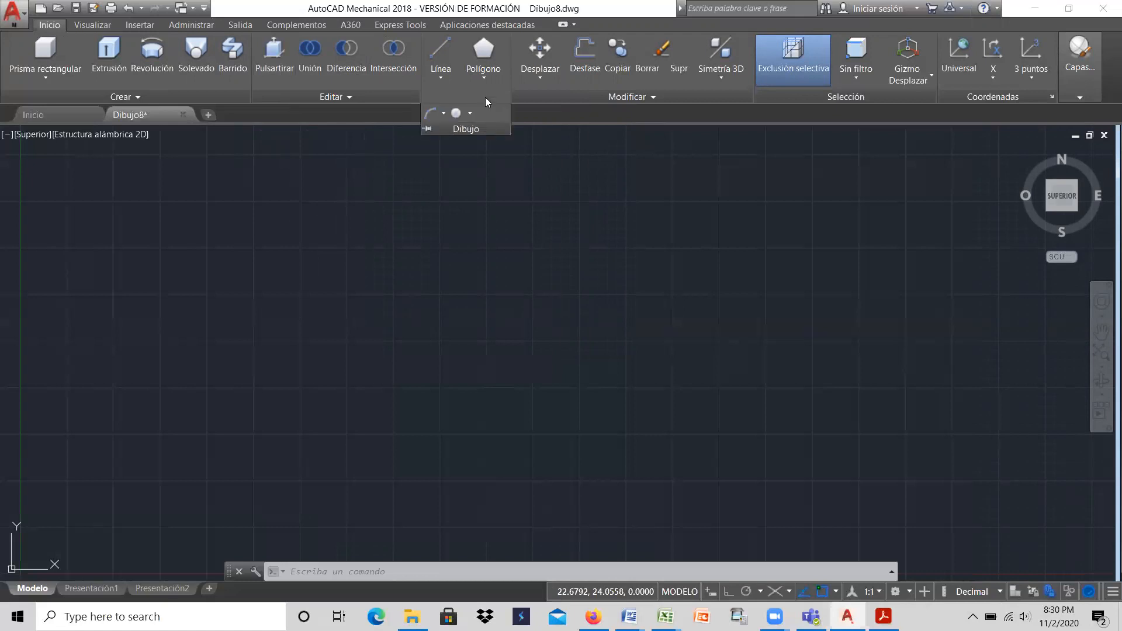
{"action": "left_click", "coordinate": [515, 249]}
{"action": "left_click", "coordinate": [447, 211]}
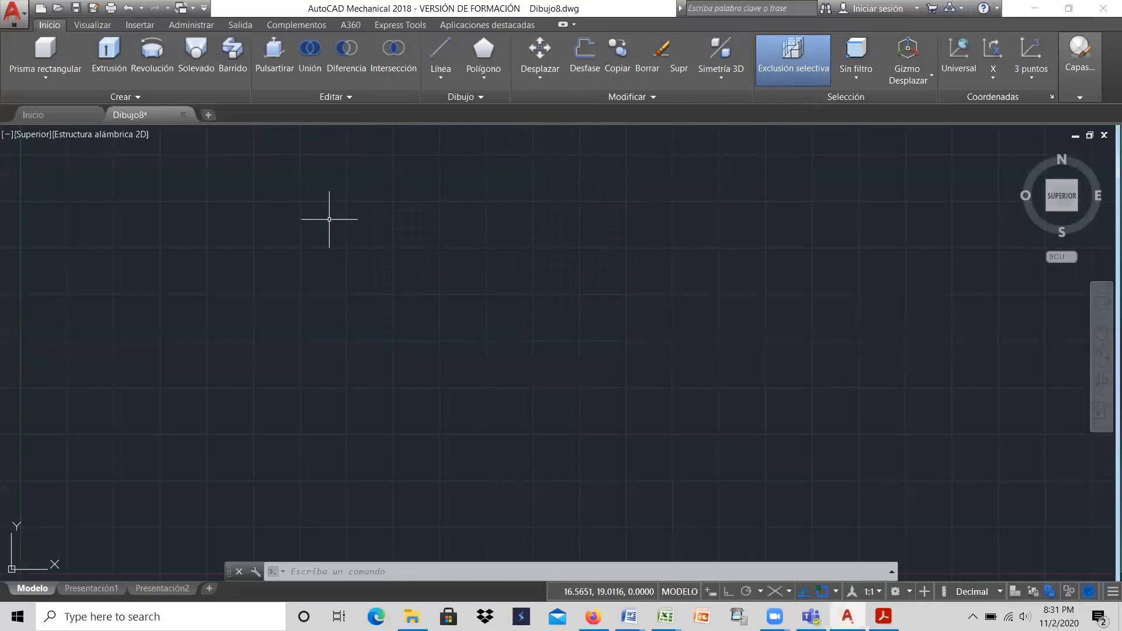
Step: Place the drawing window beside the Word document and bring the complete dimensioned bracket drawing into view there
{"action": "left_click", "coordinate": [1069, 8]}
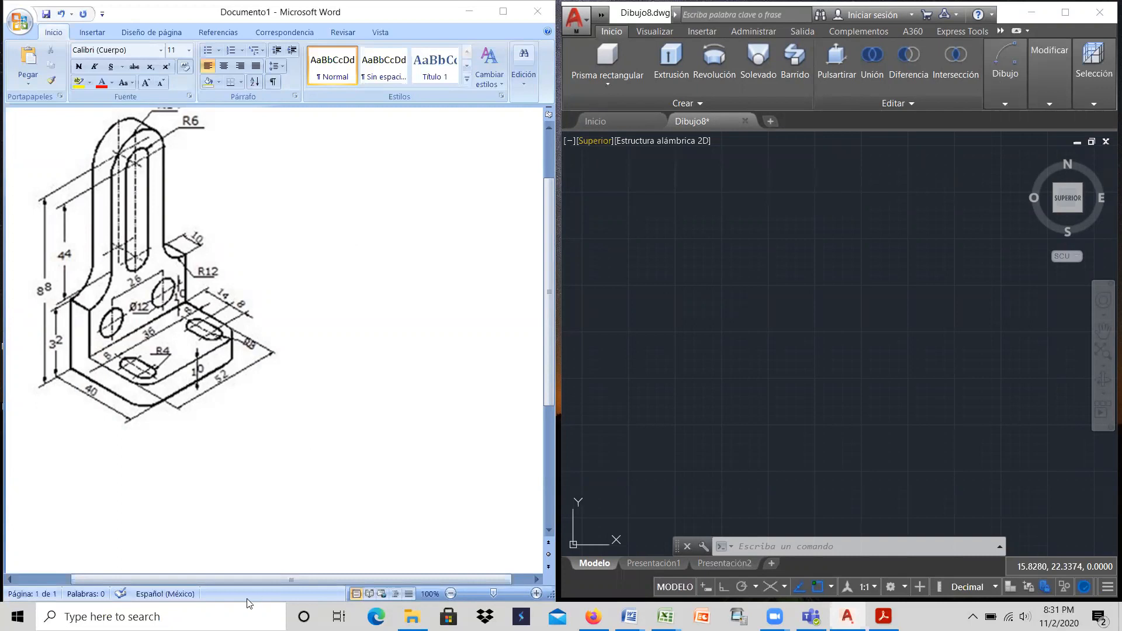
{"action": "left_click_drag", "start_coordinate": [248, 579], "coordinate": [188, 576]}
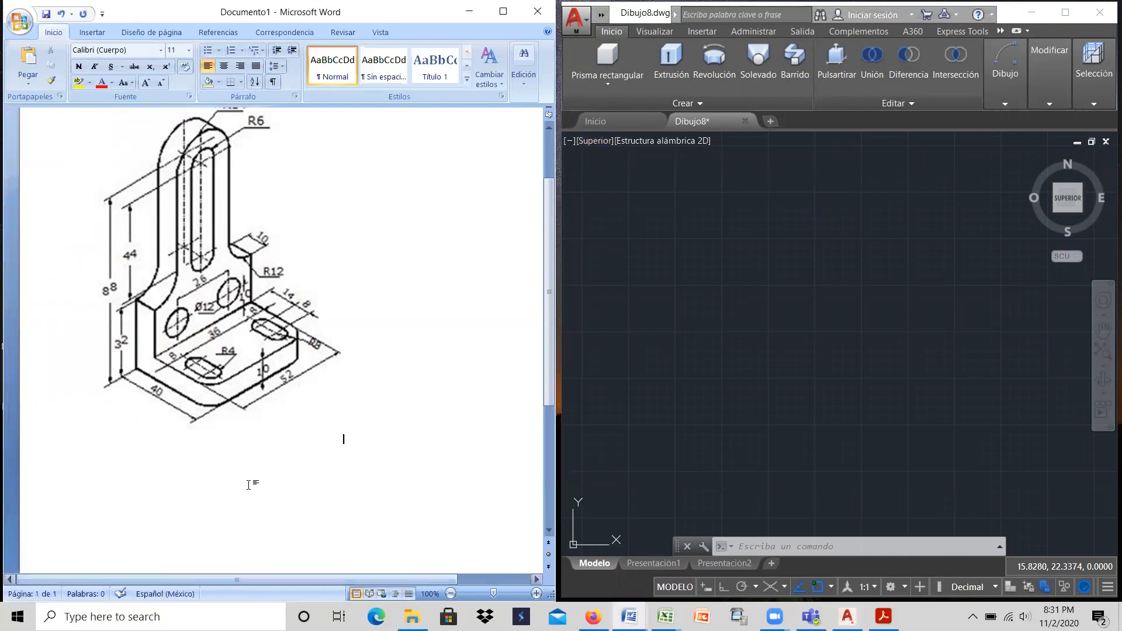
{"action": "left_click_drag", "start_coordinate": [547, 317], "coordinate": [545, 285]}
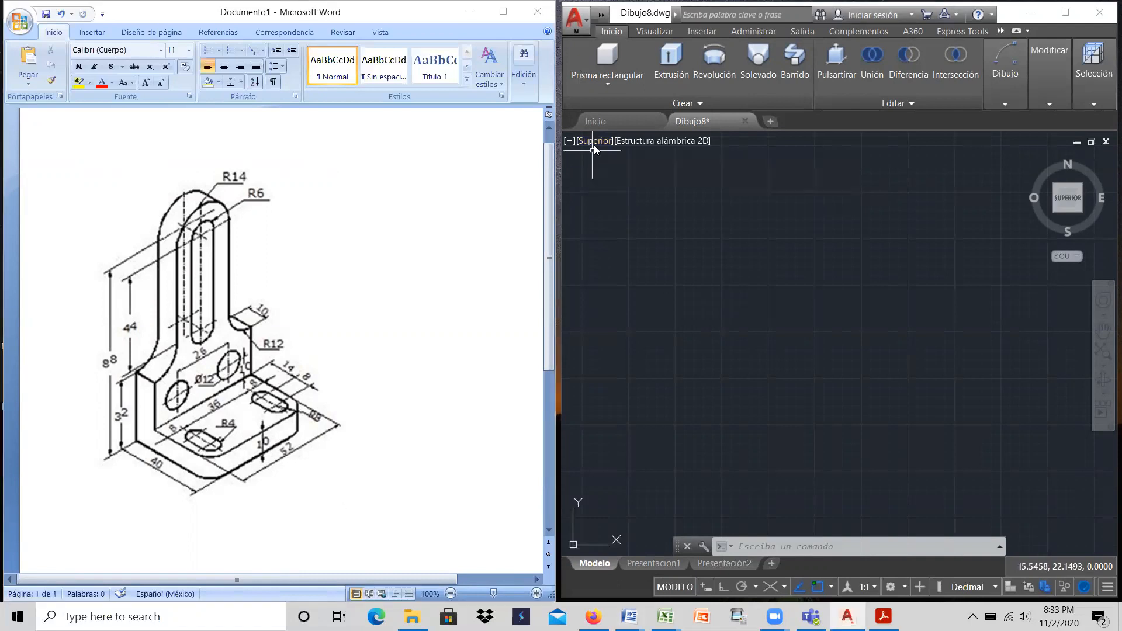
Step: Set the model view to Derecha, with the coordinate origin near the lower left corner of the drawing area
{"action": "left_click", "coordinate": [594, 141]}
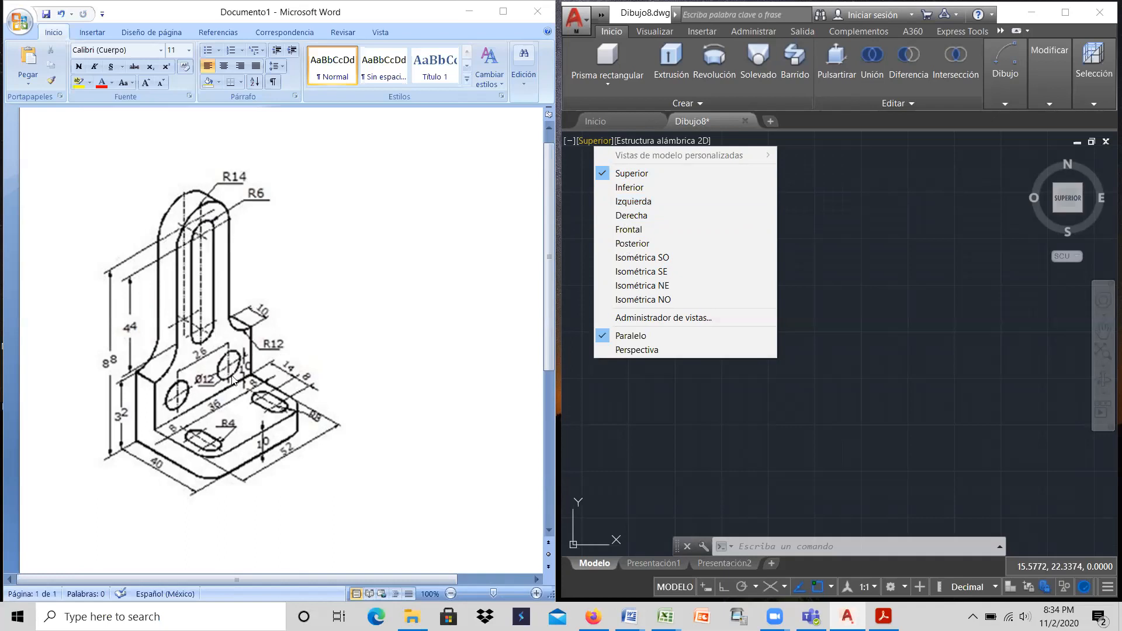
{"action": "left_click", "coordinate": [638, 218]}
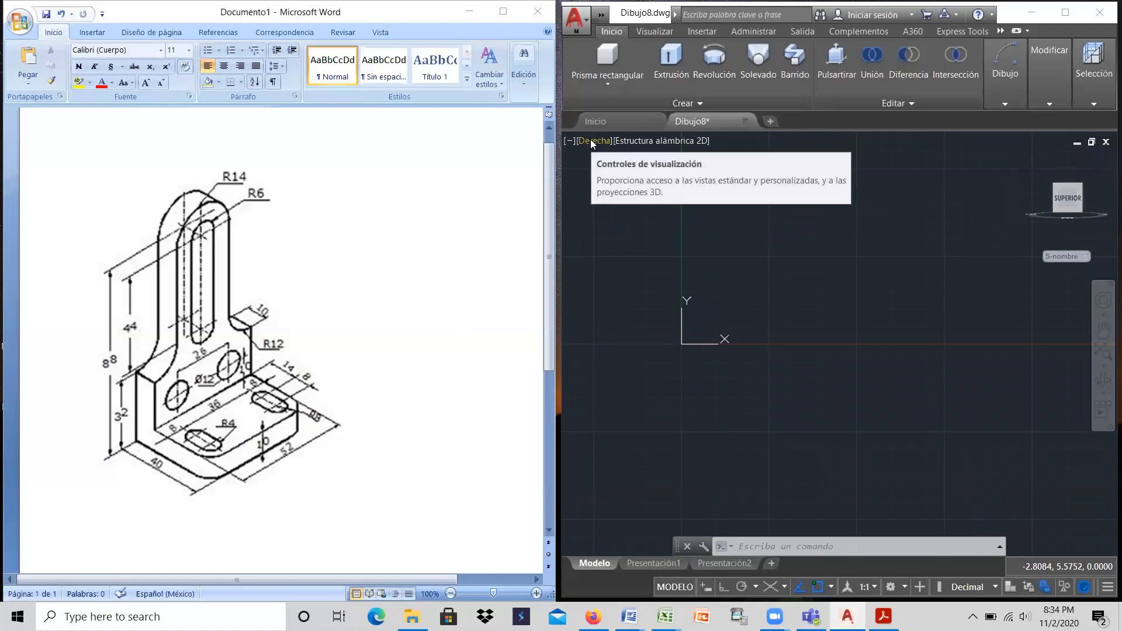
{"action": "left_click", "coordinate": [1102, 331]}
{"action": "left_click_drag", "start_coordinate": [867, 249], "coordinate": [772, 441]}
{"action": "right_click", "coordinate": [714, 340]}
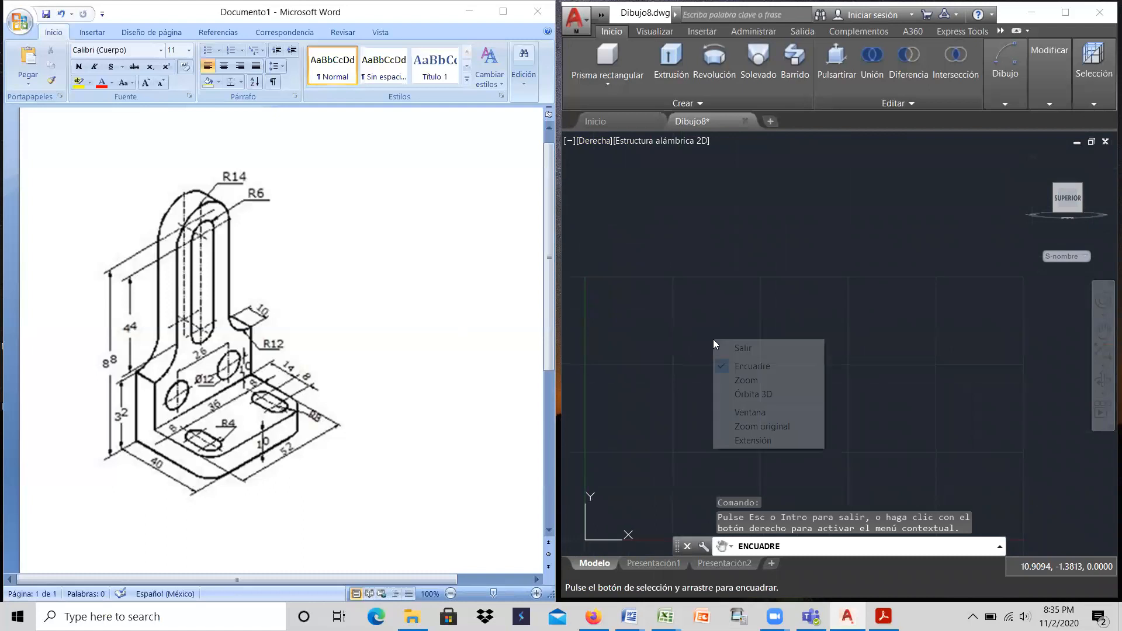
{"action": "left_click", "coordinate": [743, 349]}
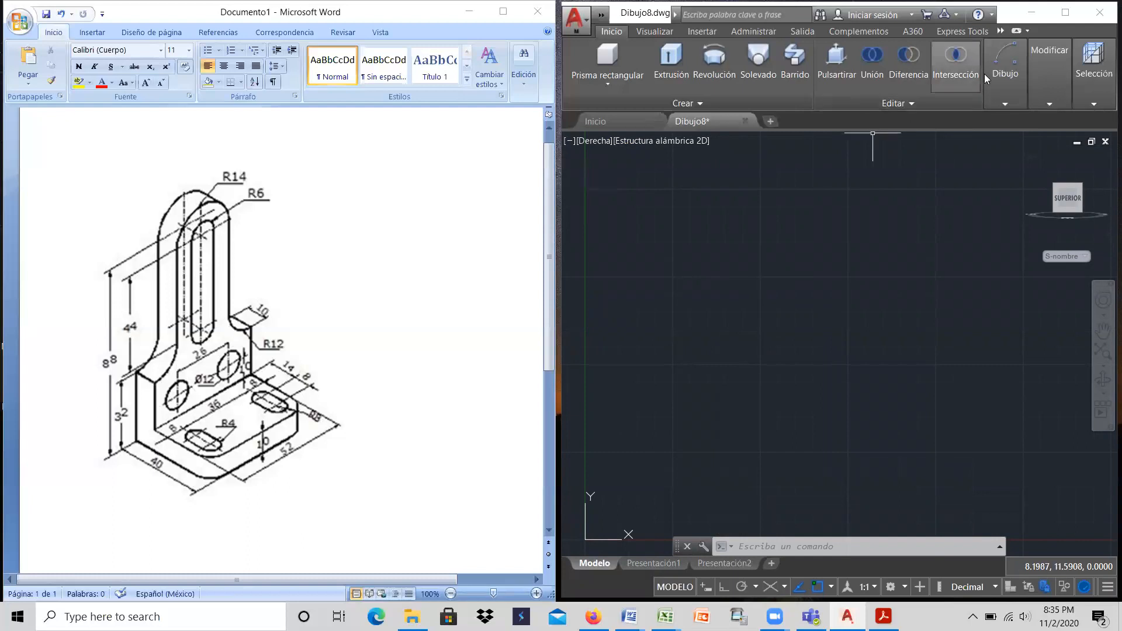
Step: Draw a horizontal base line of 52 with ortho mode on, starting just above and beside the origin
{"action": "mouse_move", "coordinate": [1008, 65]}
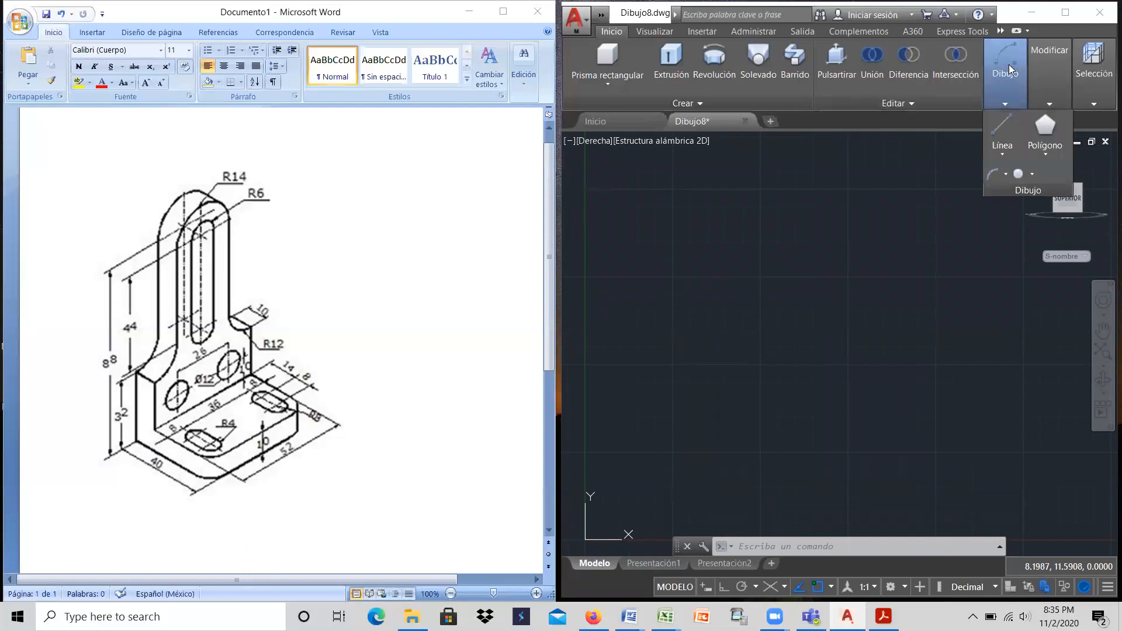
{"action": "left_click", "coordinate": [1003, 128]}
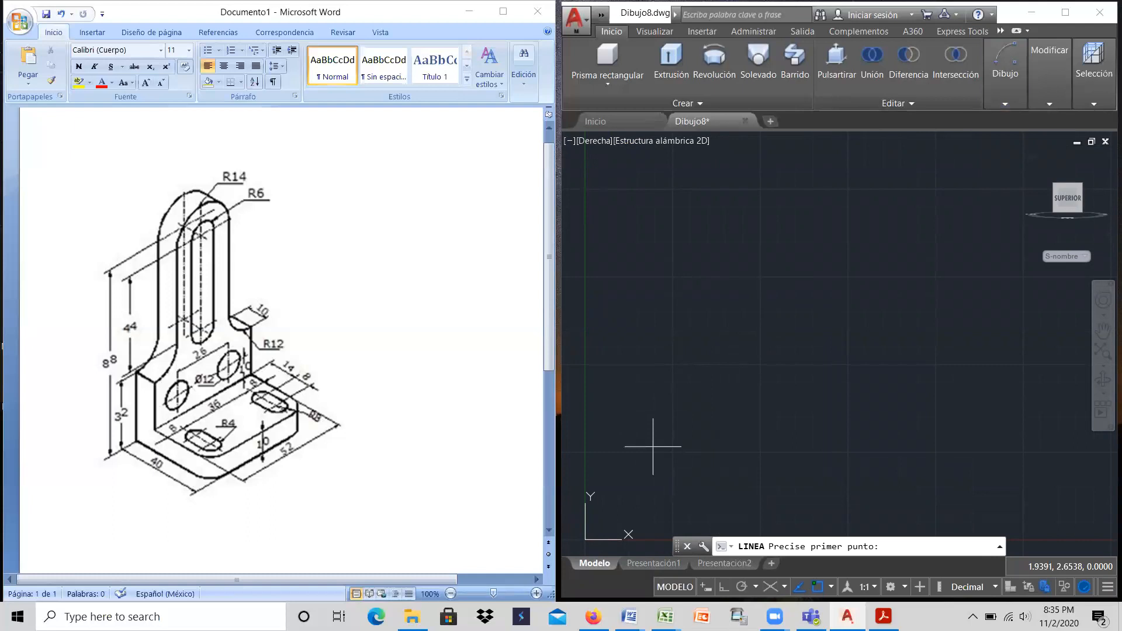
{"action": "left_click", "coordinate": [652, 447]}
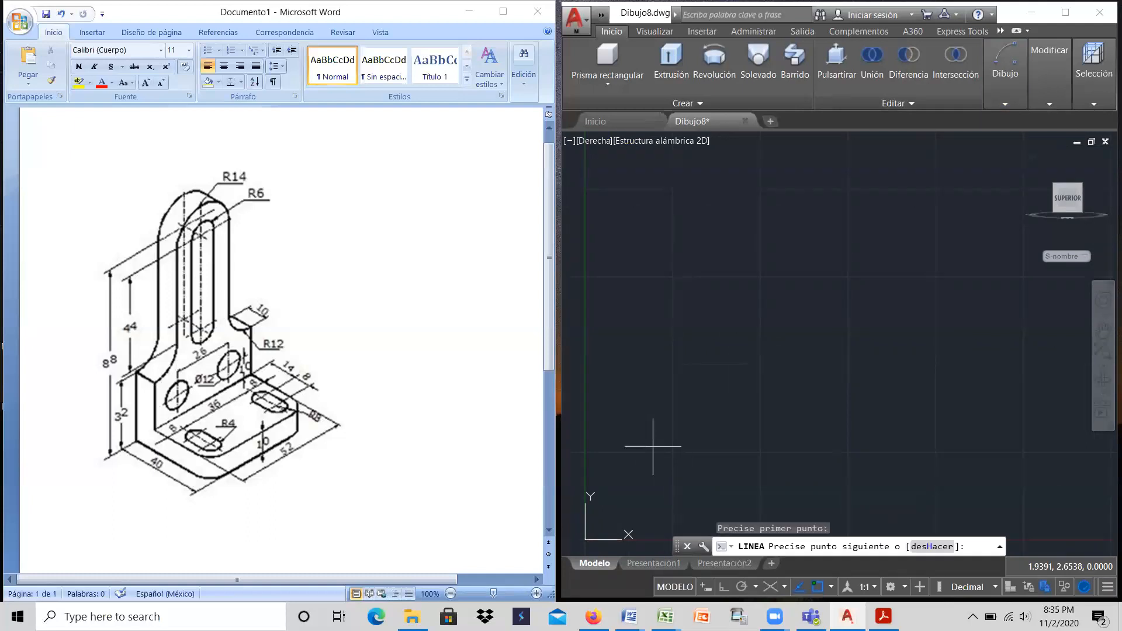
{"action": "left_click", "coordinate": [724, 586]}
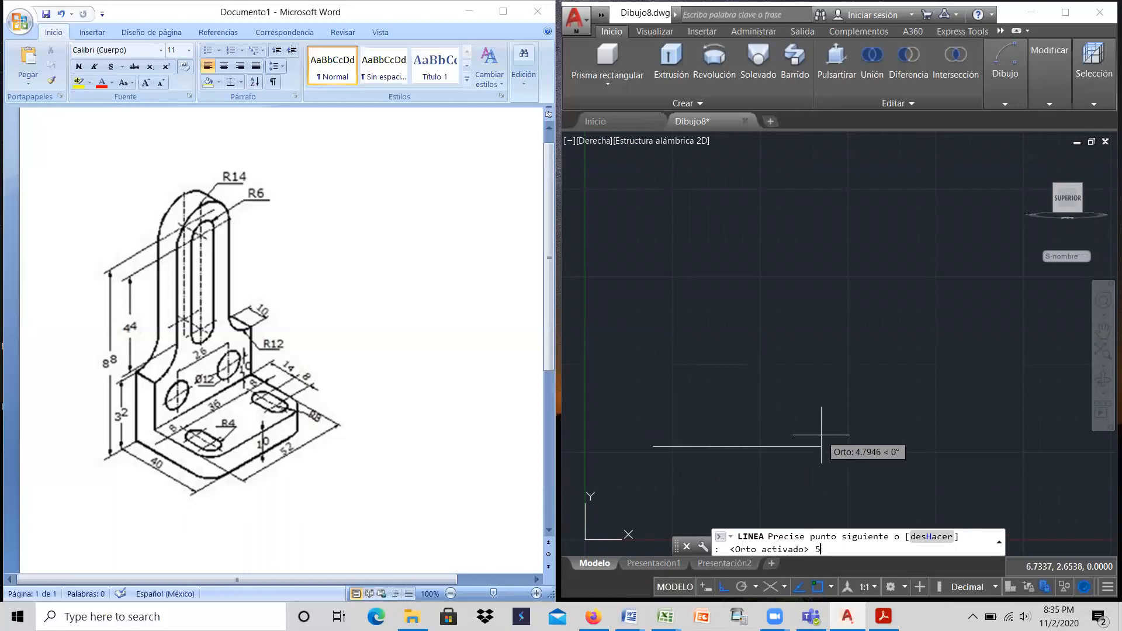
{"action": "key", "text": "Return"}
{"action": "scroll", "coordinate": [801, 446], "scroll_direction": "down", "scroll_amount": 2}
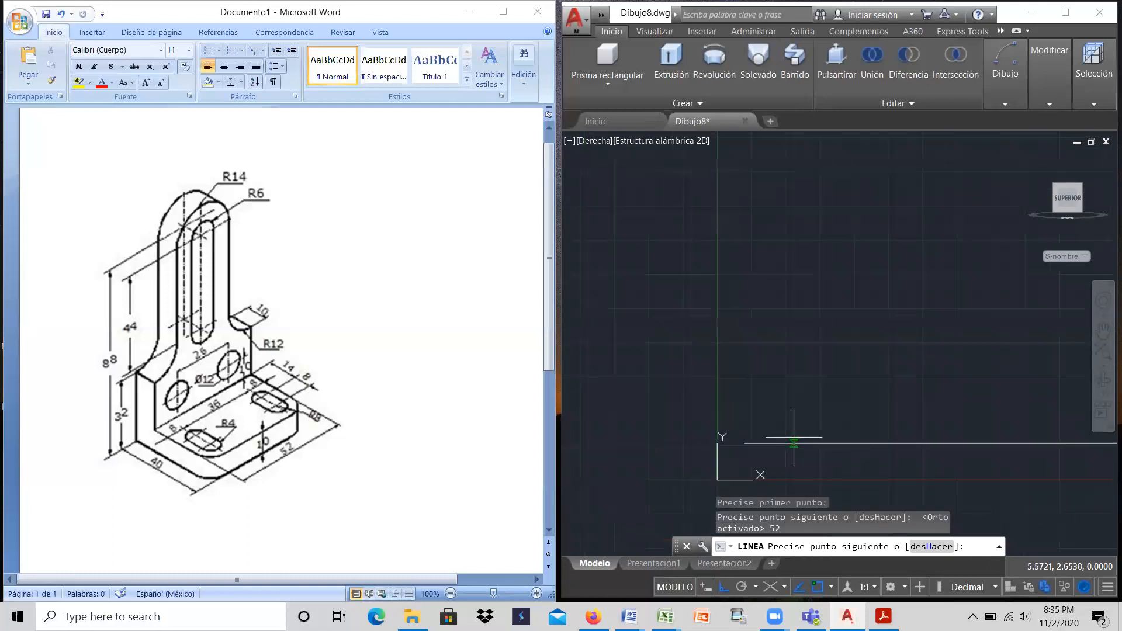
{"action": "scroll", "coordinate": [789, 432], "scroll_direction": "up", "scroll_amount": 1}
{"action": "right_click", "coordinate": [766, 392]}
{"action": "left_click", "coordinate": [796, 401]}
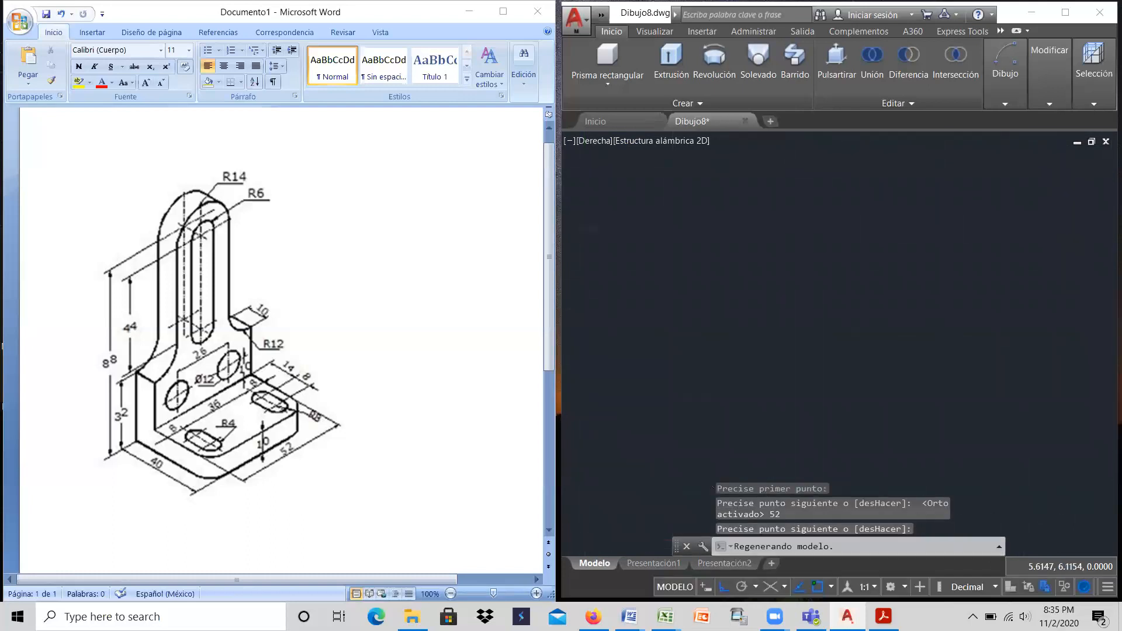
{"action": "scroll", "coordinate": [796, 396], "scroll_direction": "down", "scroll_amount": 3}
{"action": "scroll", "coordinate": [935, 383], "scroll_direction": "up", "scroll_amount": 4}
{"action": "scroll", "coordinate": [943, 434], "scroll_direction": "down", "scroll_amount": 2}
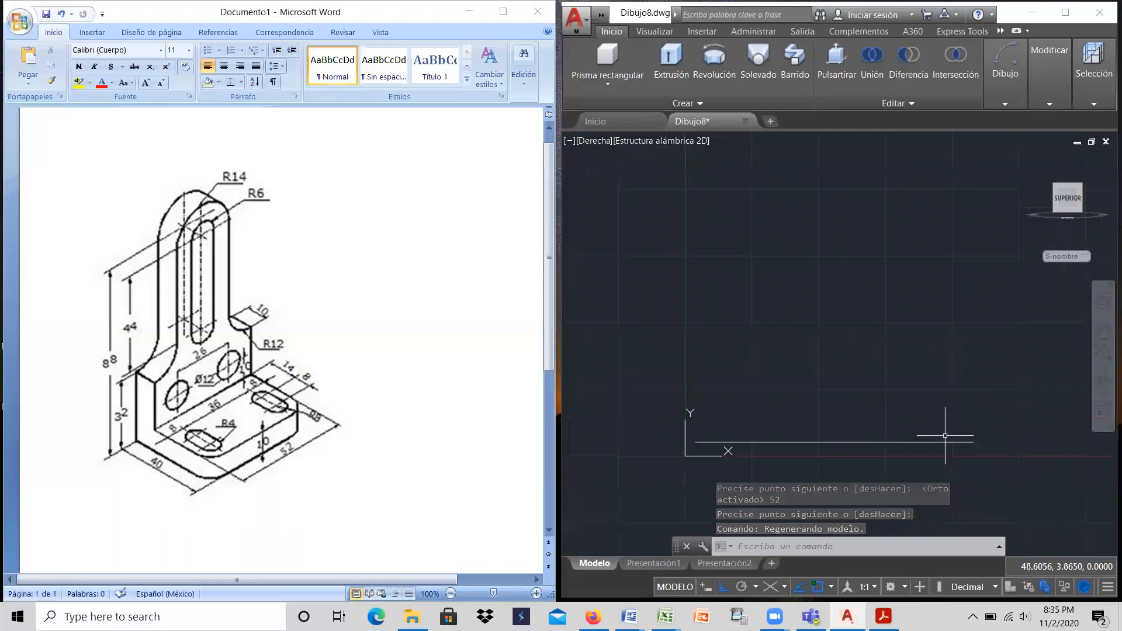
{"action": "scroll", "coordinate": [945, 435], "scroll_direction": "up", "scroll_amount": 2}
{"action": "scroll", "coordinate": [946, 437], "scroll_direction": "down", "scroll_amount": 2}
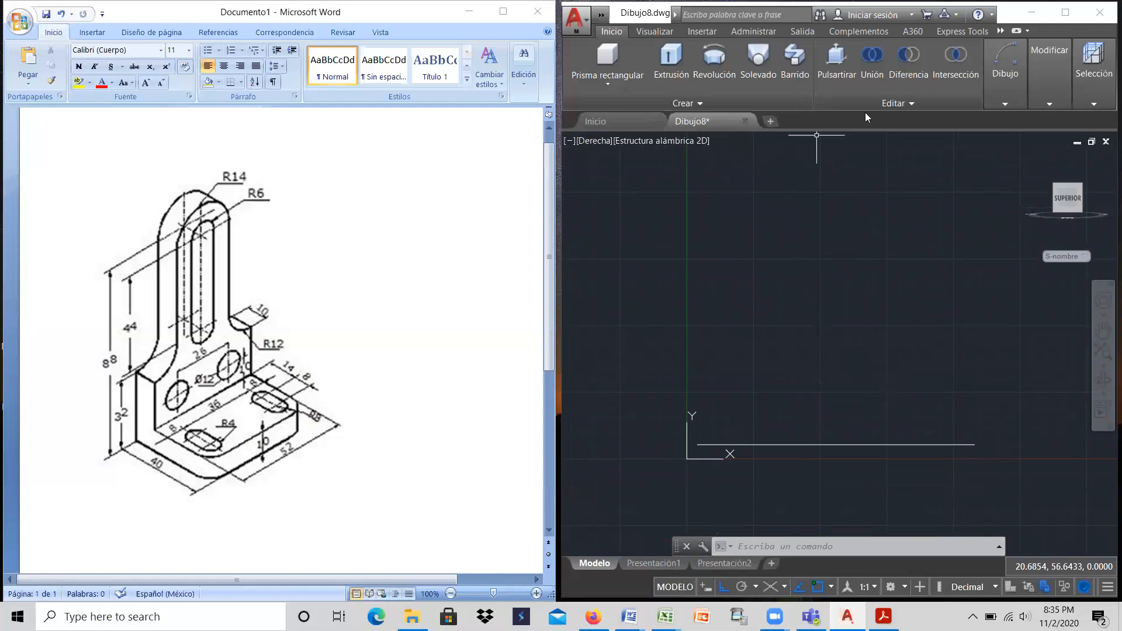
Step: Complete the rectangle on the base line with a vertical edge of 32, a top edge of 52 and a closing edge
{"action": "left_click", "coordinate": [1005, 64]}
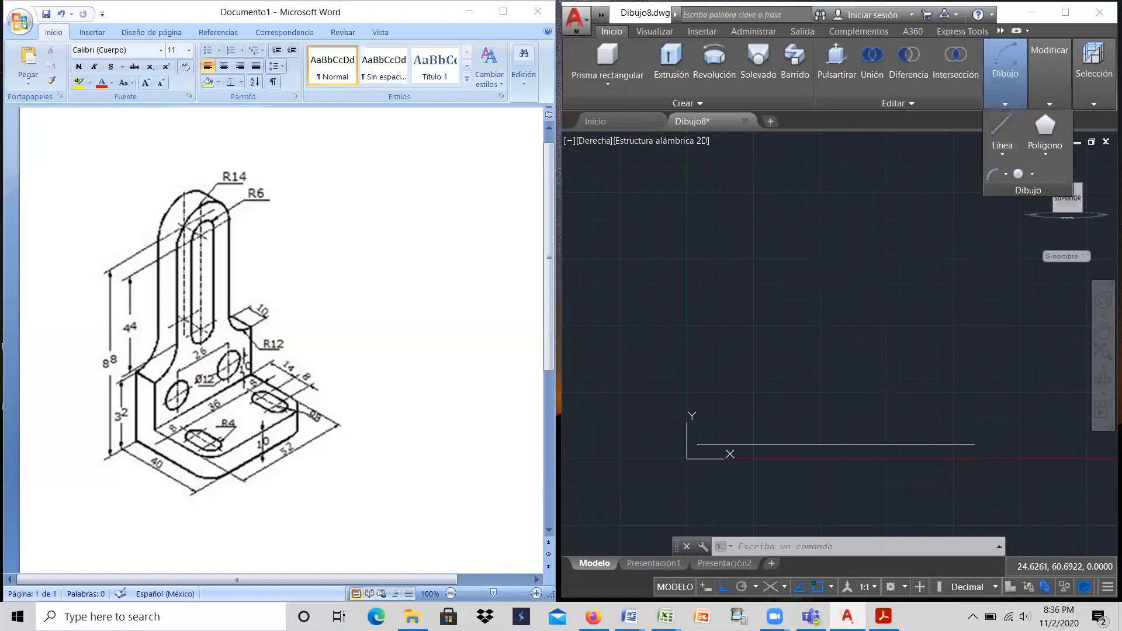
{"action": "left_click", "coordinate": [1001, 141]}
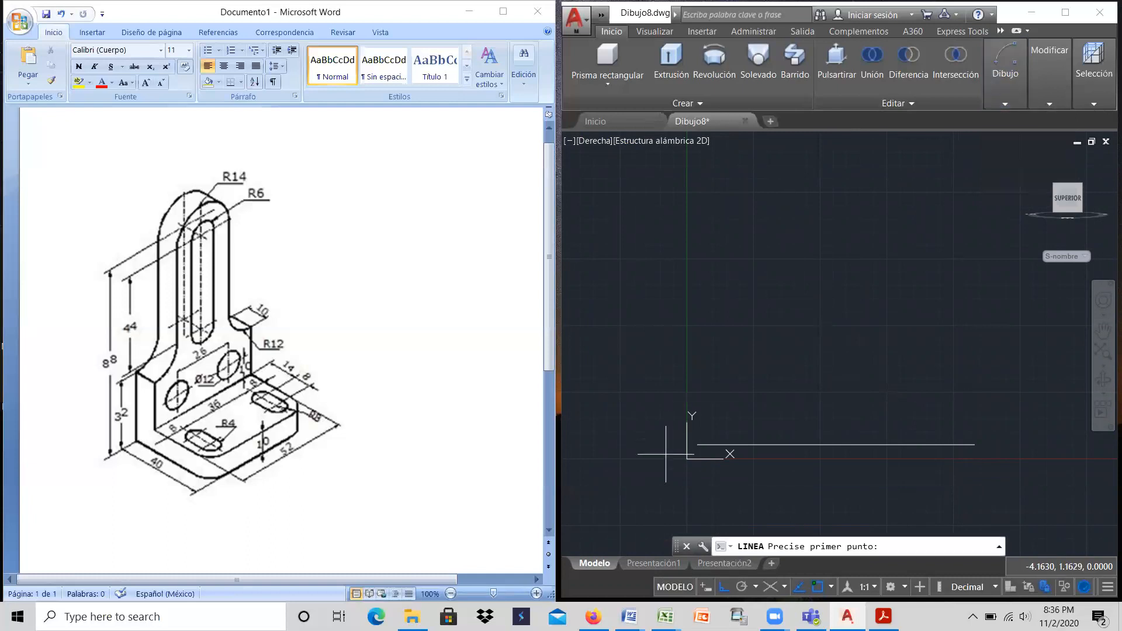
{"action": "left_click", "coordinate": [697, 444]}
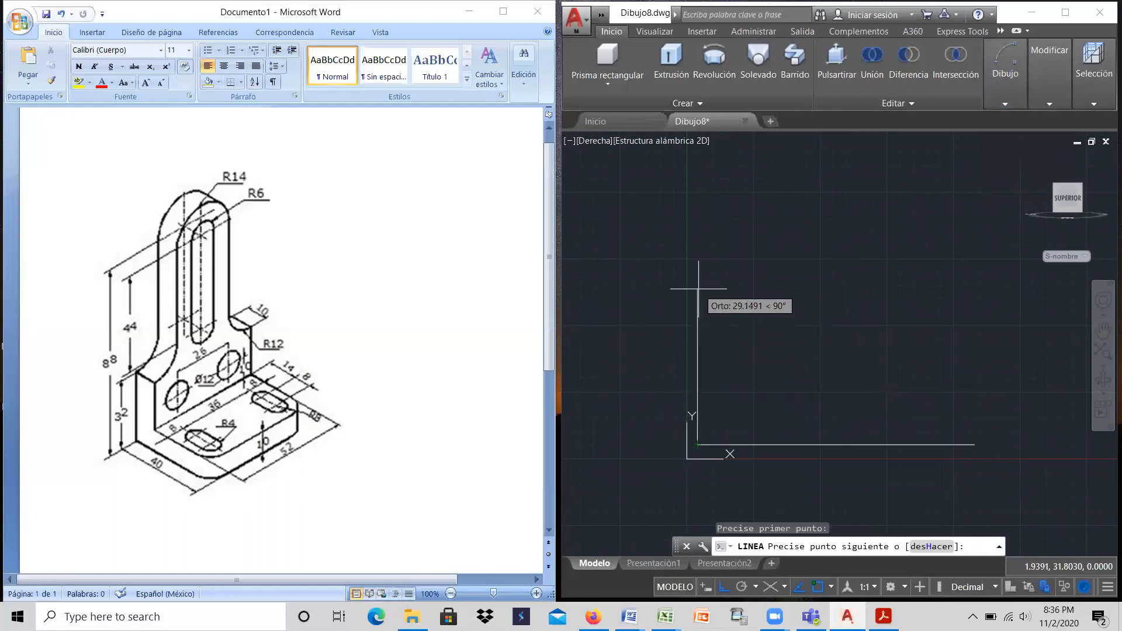
{"action": "key", "text": "Return"}
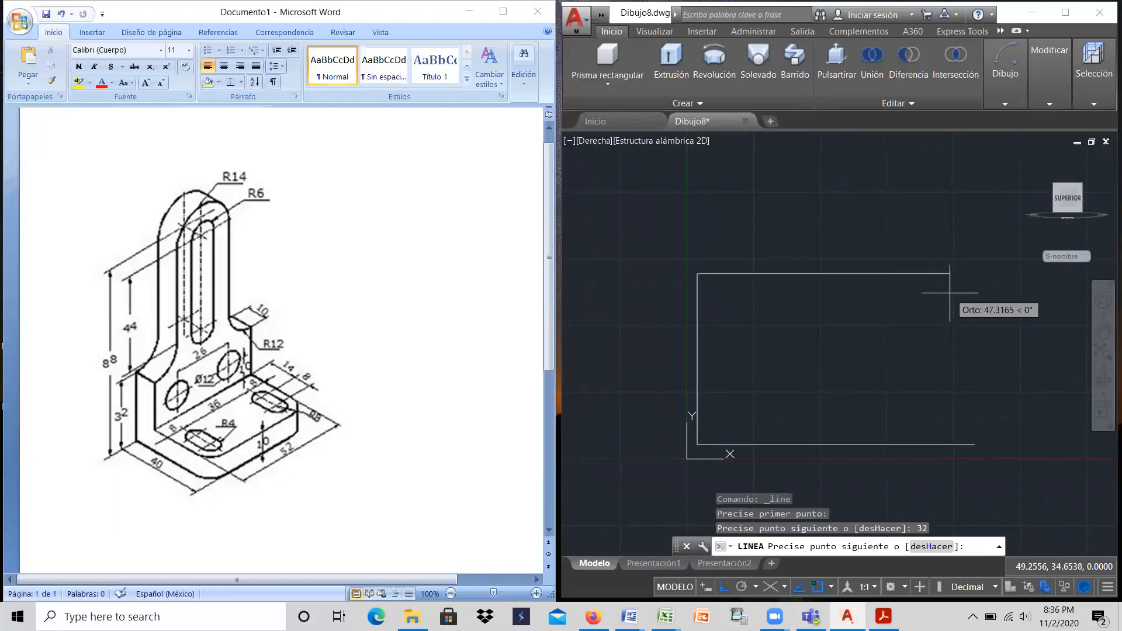
{"action": "key", "text": "Return"}
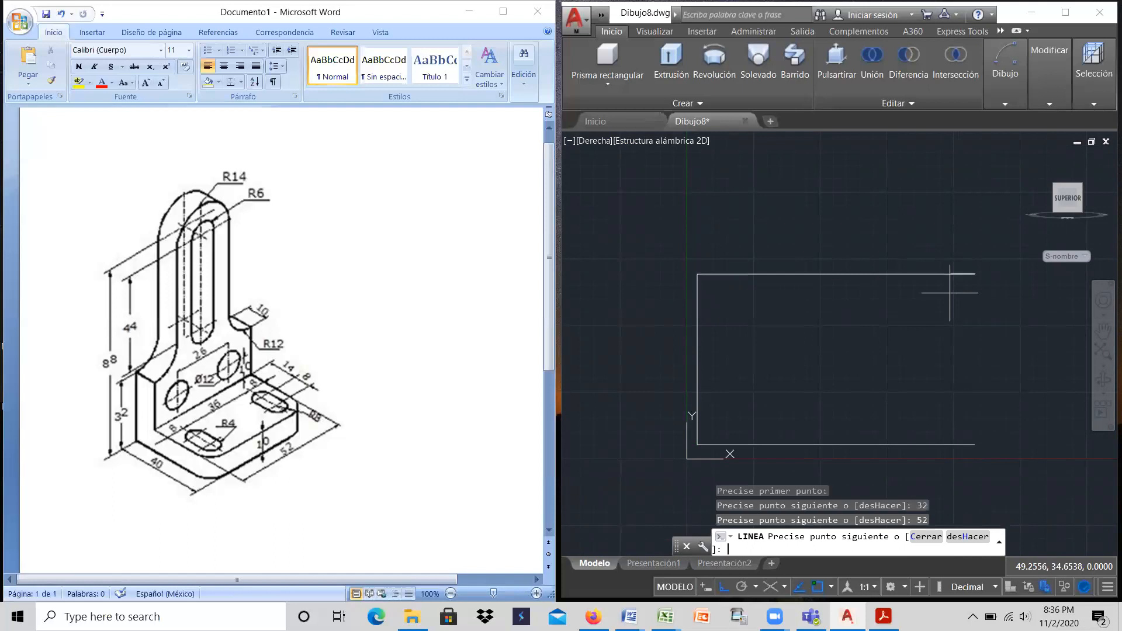
{"action": "left_click", "coordinate": [975, 444]}
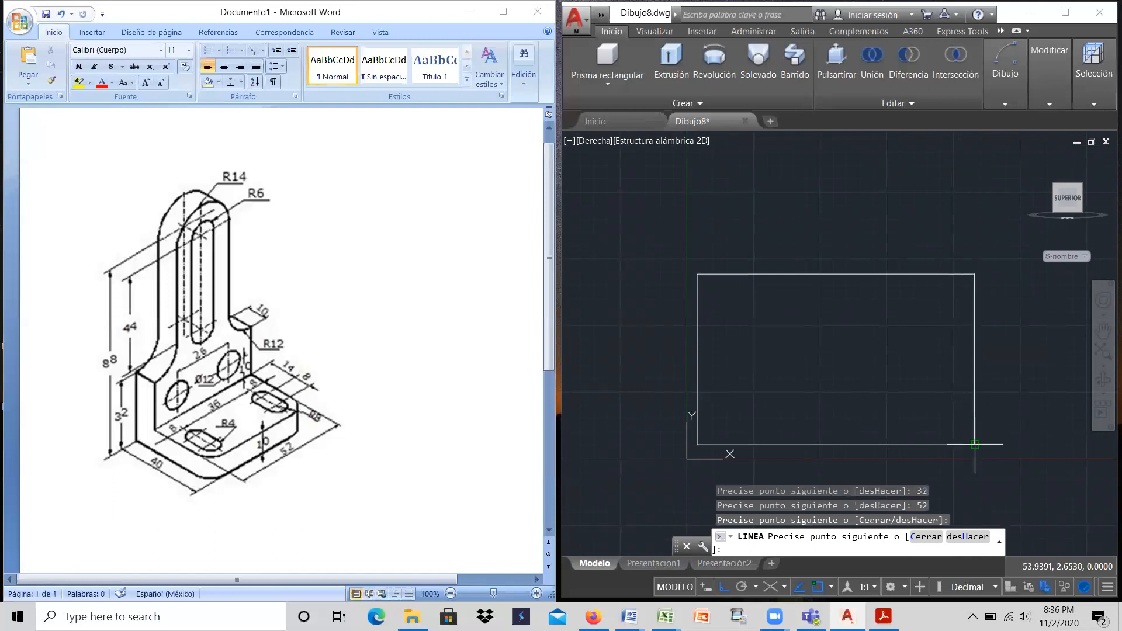
{"action": "right_click", "coordinate": [974, 446]}
{"action": "left_click", "coordinate": [1003, 457]}
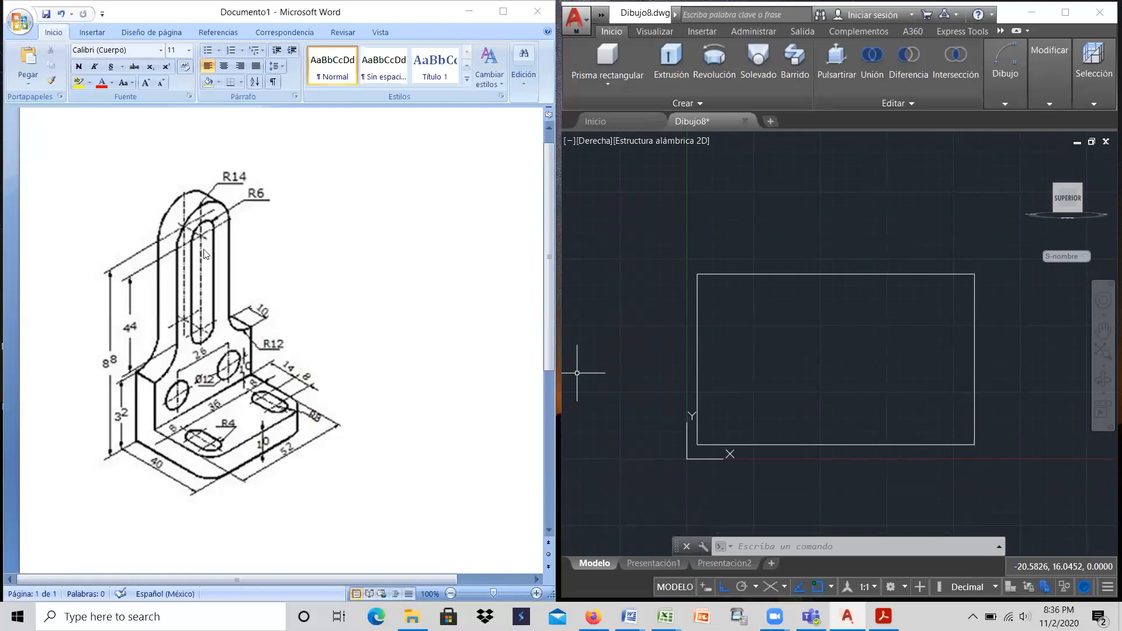
Step: Draw a circle of radius 12 centred on the rectangle's upper-left corner
{"action": "scroll", "coordinate": [716, 423], "scroll_direction": "down", "scroll_amount": 2}
{"action": "scroll", "coordinate": [718, 300], "scroll_direction": "up", "scroll_amount": 2}
{"action": "scroll", "coordinate": [717, 305], "scroll_direction": "down", "scroll_amount": 2}
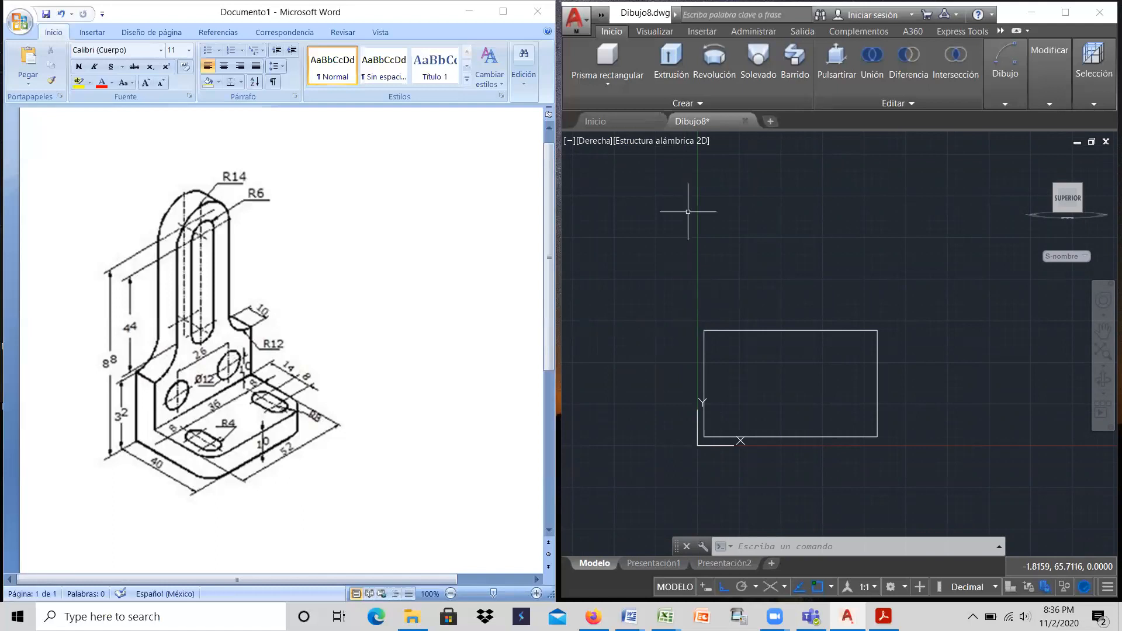
{"action": "left_click", "coordinate": [1015, 76]}
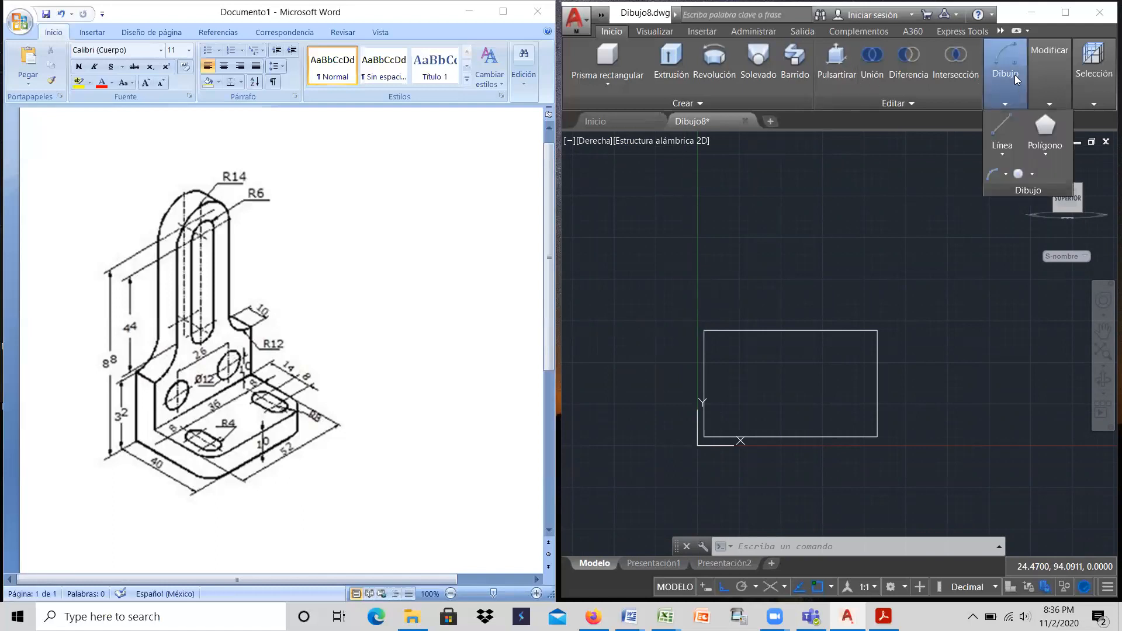
{"action": "left_click", "coordinate": [1017, 174]}
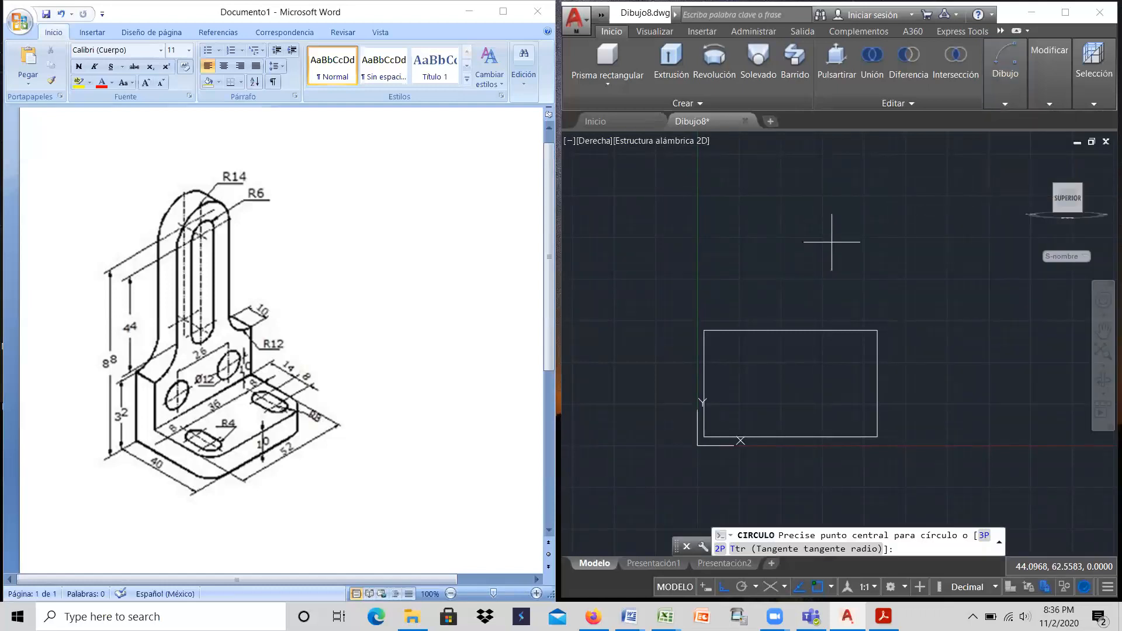
{"action": "left_click", "coordinate": [704, 330]}
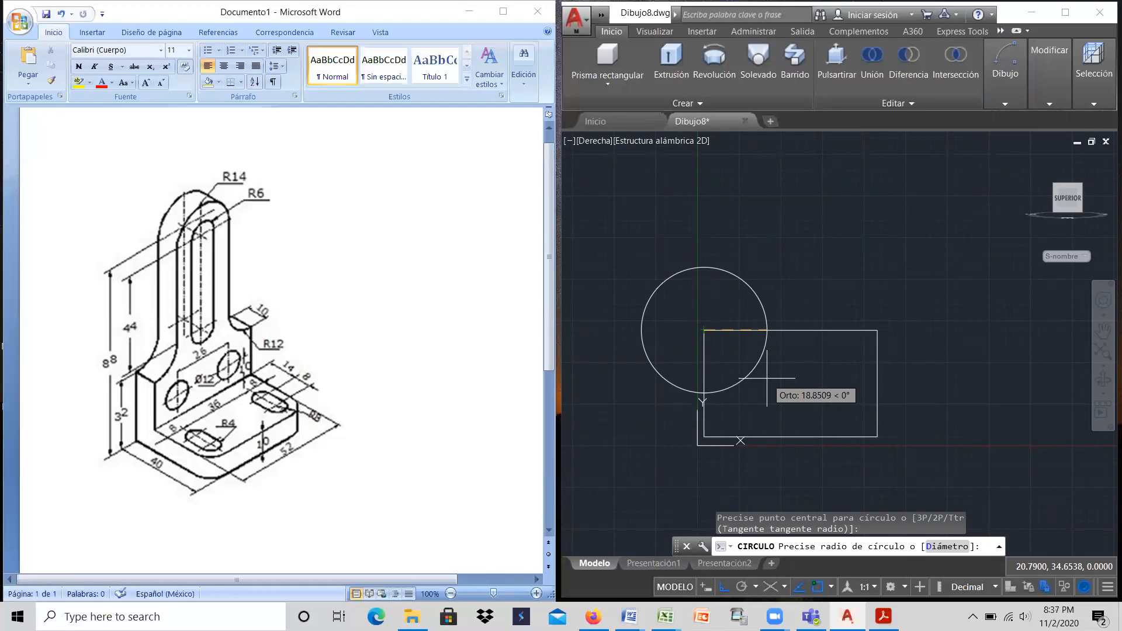
{"action": "type", "text": "12"}
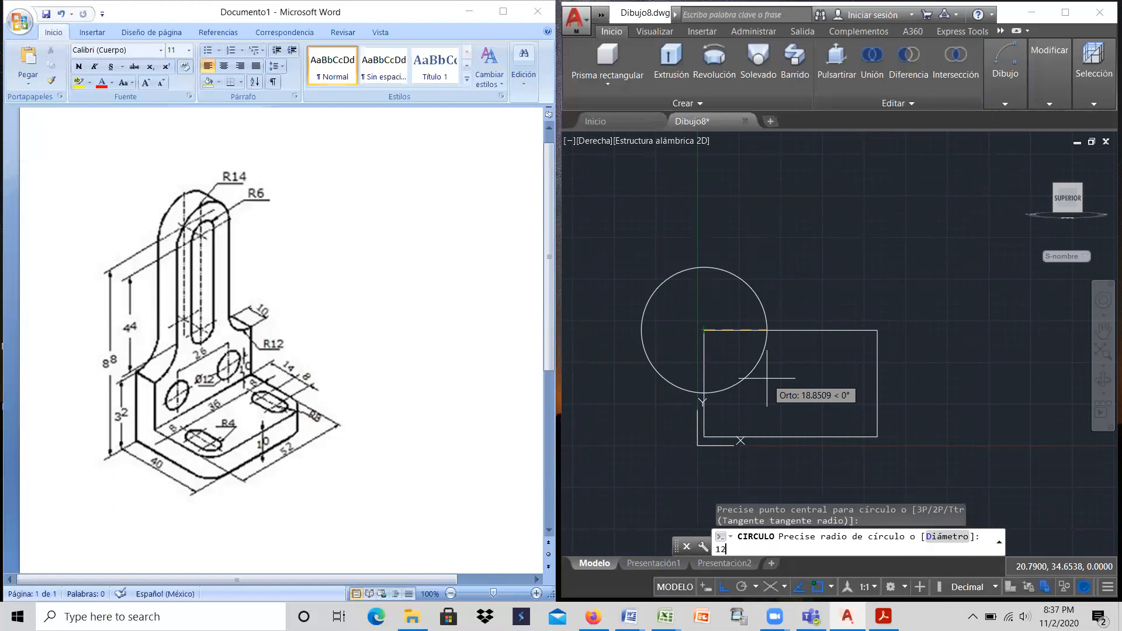
{"action": "key", "text": "Return"}
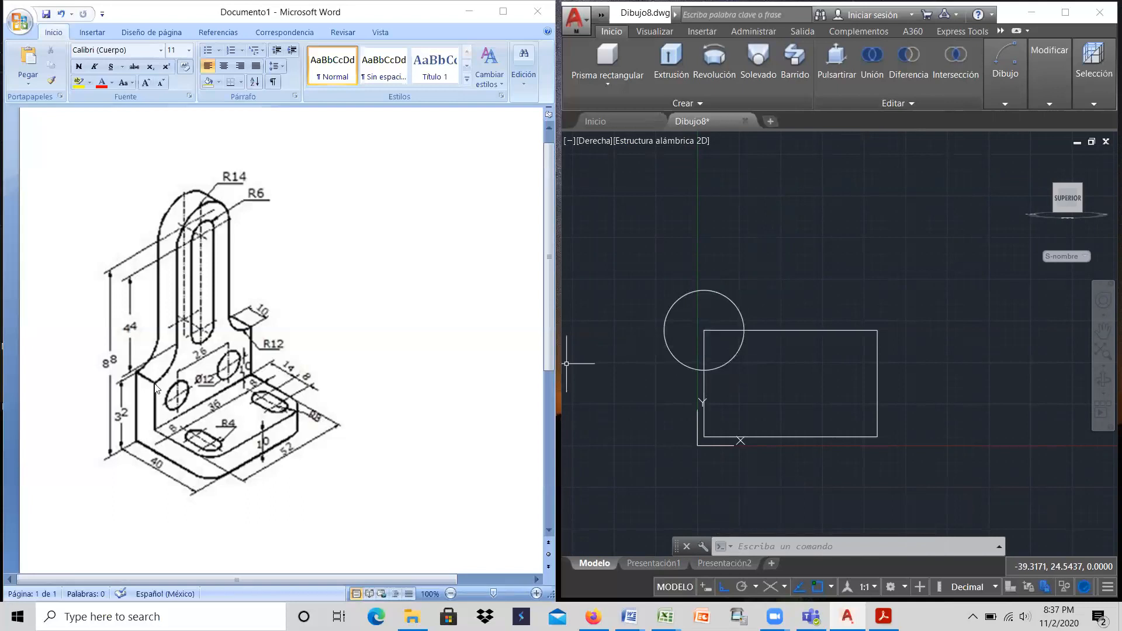
Step: Move the radius 12 circle straight up so its bottom quadrant sits on the rectangle's upper-left corner
{"action": "left_click", "coordinate": [1005, 103]}
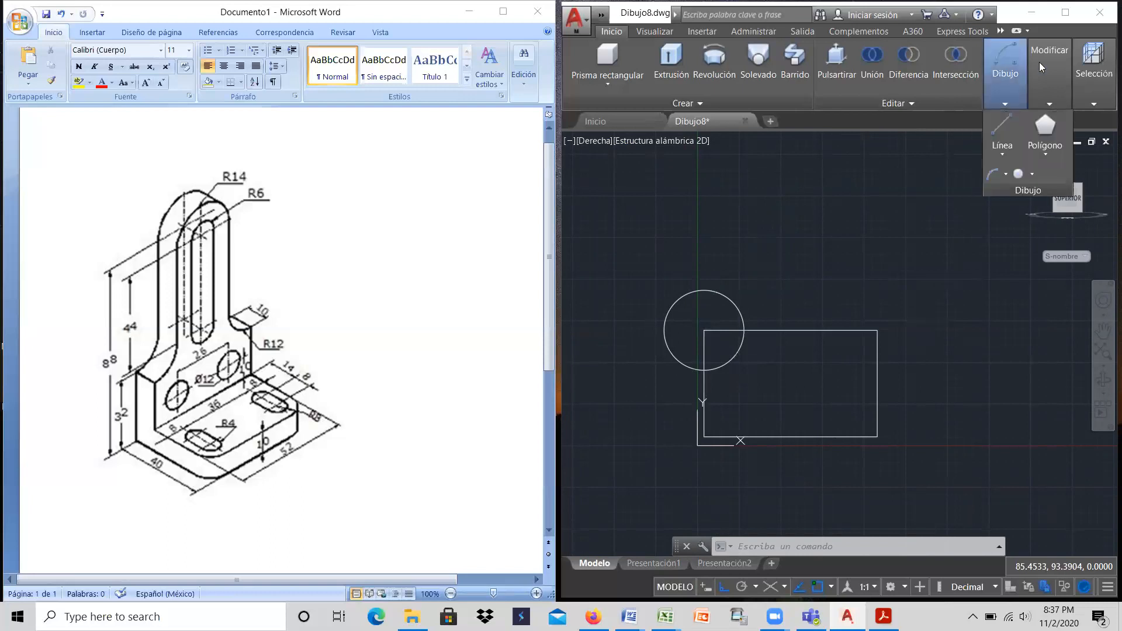
{"action": "mouse_move", "coordinate": [1046, 59]}
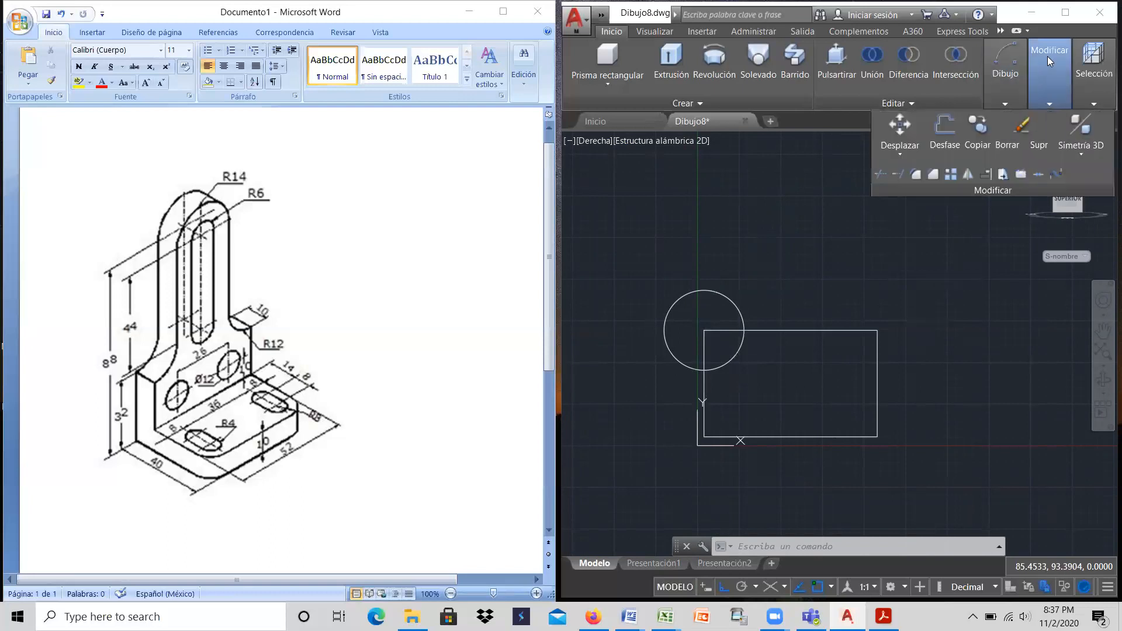
{"action": "left_click", "coordinate": [903, 131]}
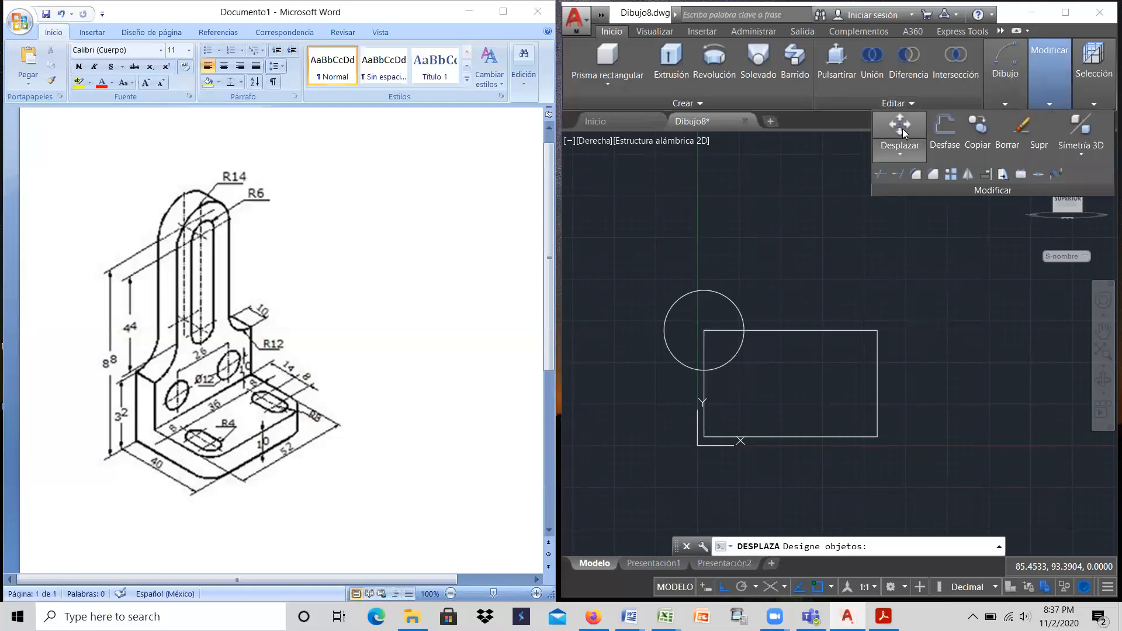
{"action": "left_click", "coordinate": [738, 314]}
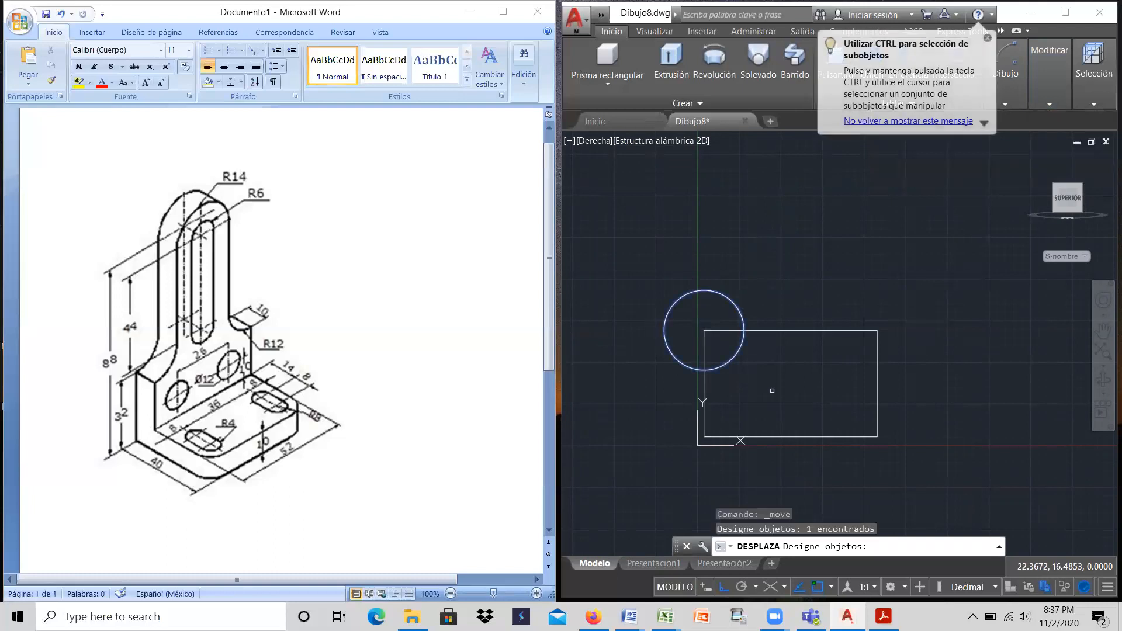
{"action": "key", "text": "Return"}
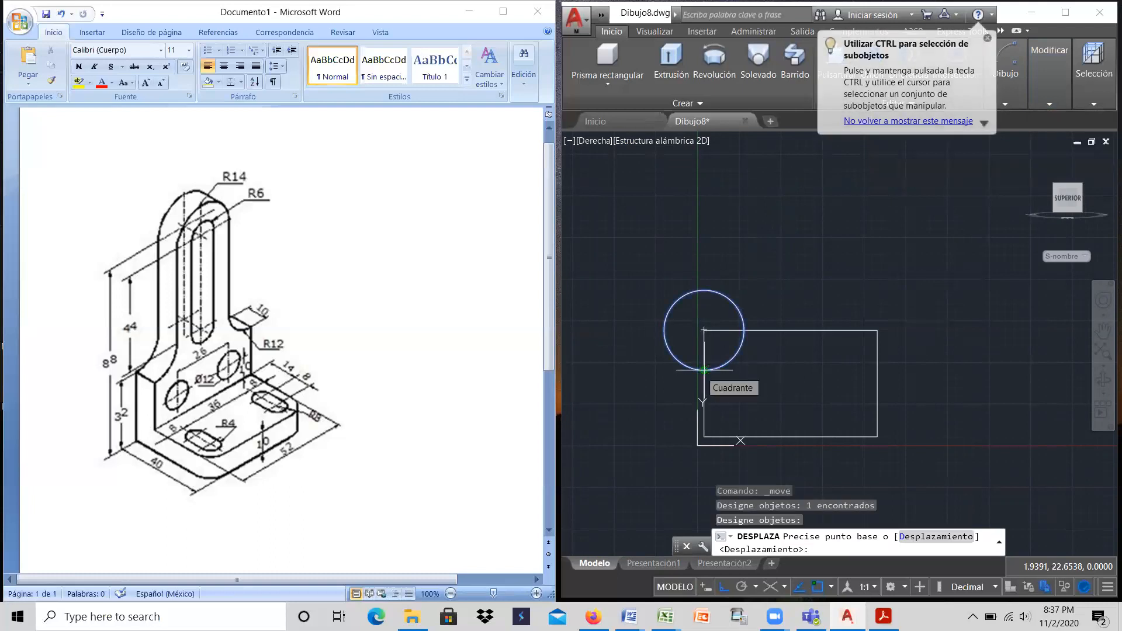
{"action": "left_click", "coordinate": [704, 369]}
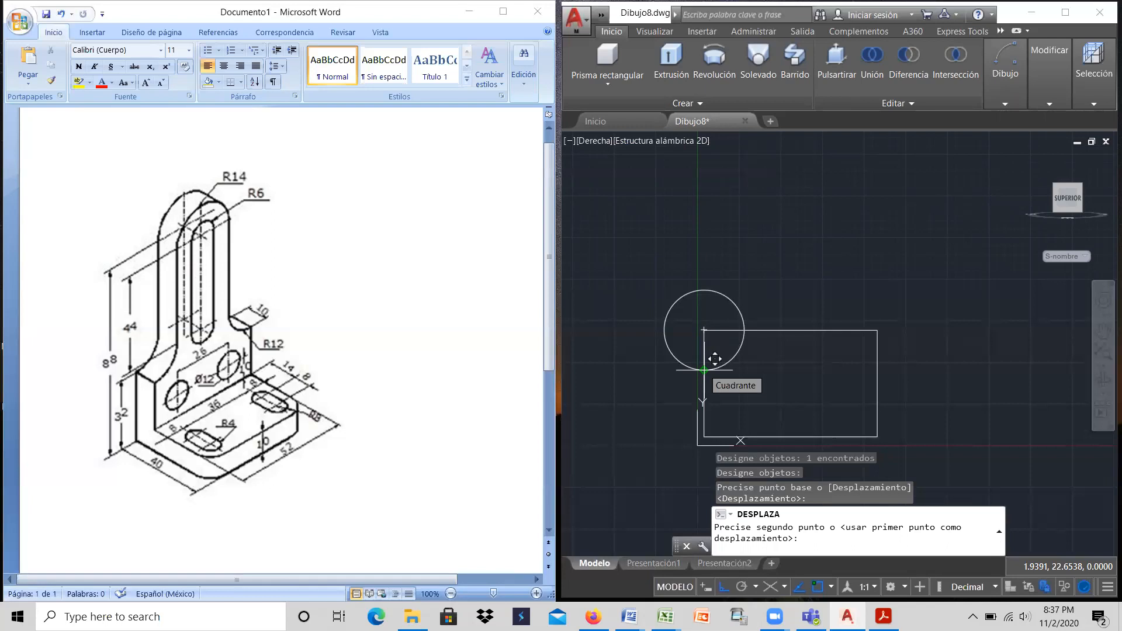
{"action": "left_click", "coordinate": [714, 318]}
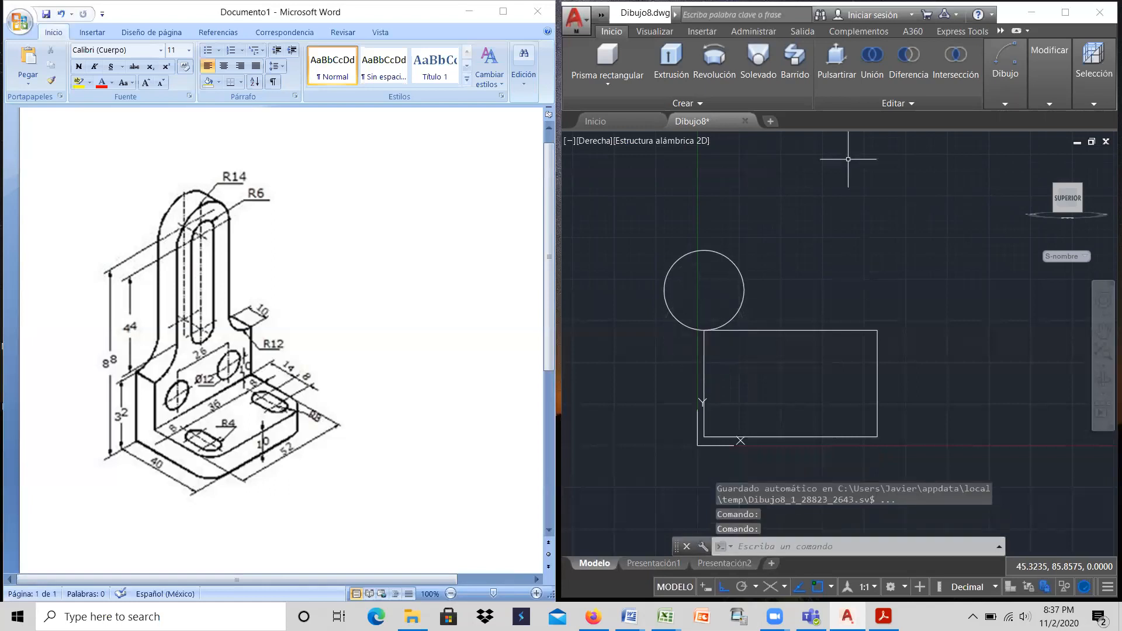
Step: Copy the radius 12 circle from the rectangle's upper-left corner to its upper-right corner
{"action": "mouse_move", "coordinate": [1013, 83]}
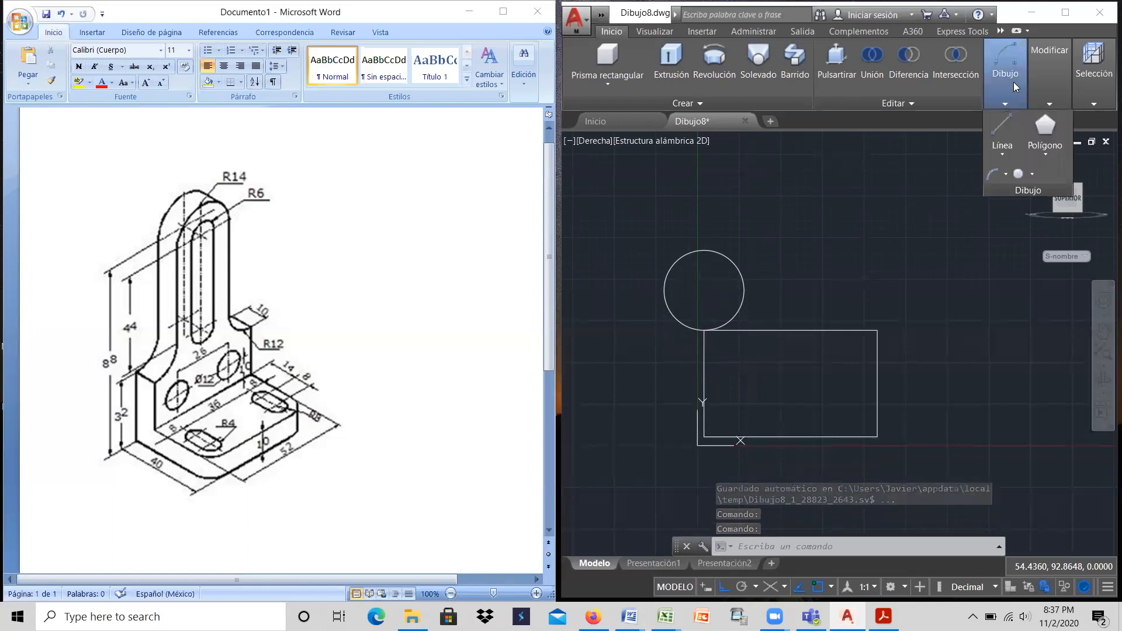
{"action": "mouse_move", "coordinate": [1043, 66]}
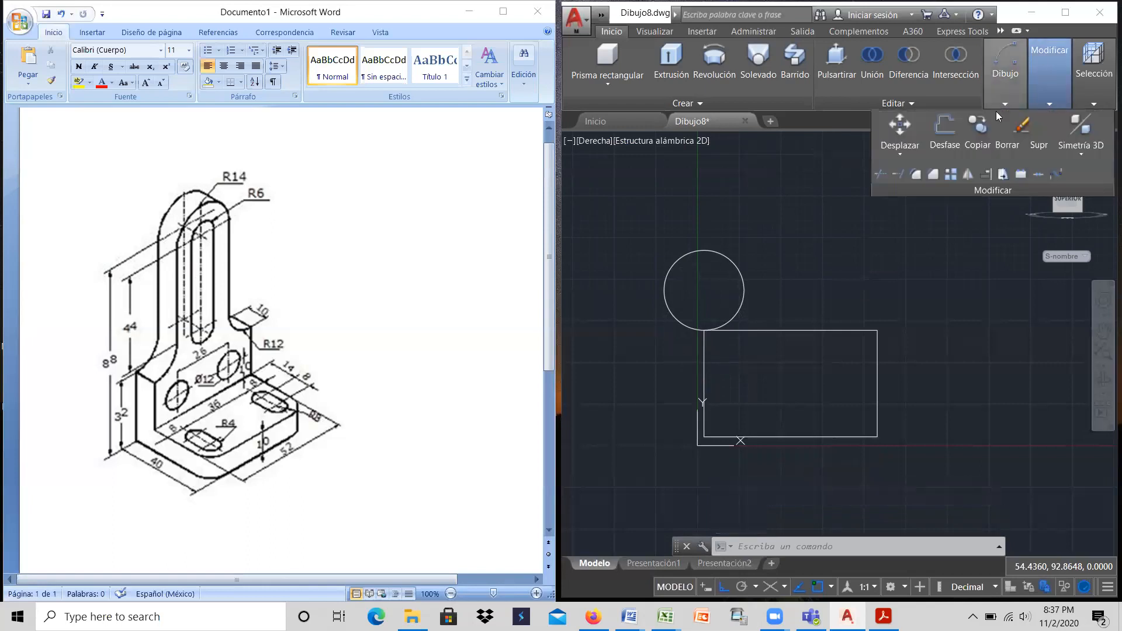
{"action": "left_click", "coordinate": [977, 133]}
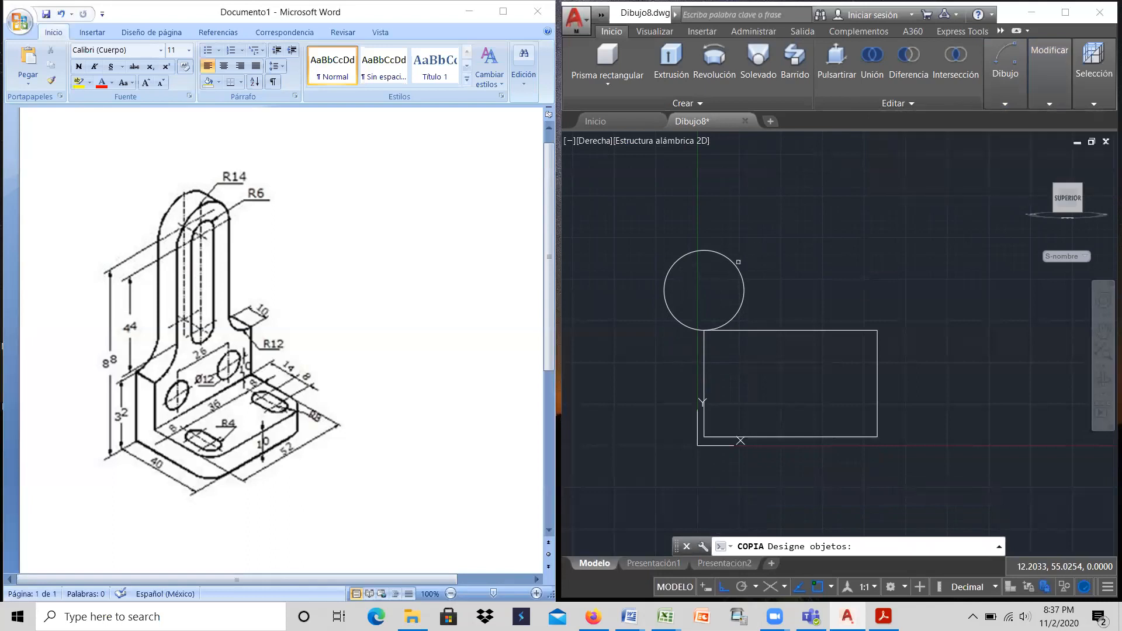
{"action": "left_click", "coordinate": [742, 275]}
{"action": "key", "text": "Return"}
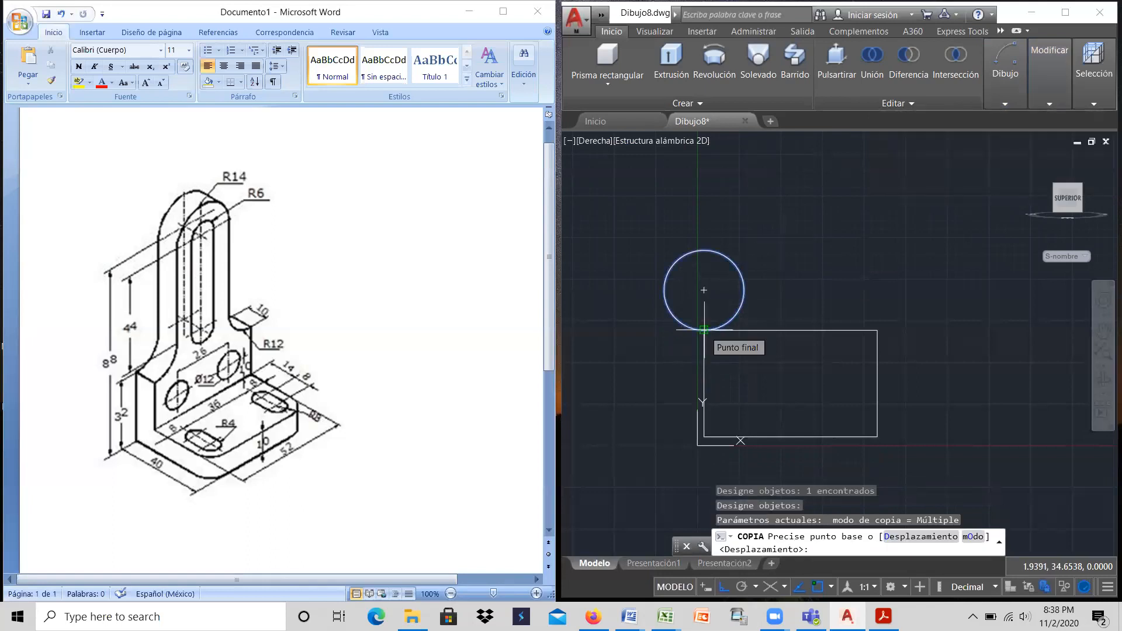
{"action": "left_click", "coordinate": [703, 330]}
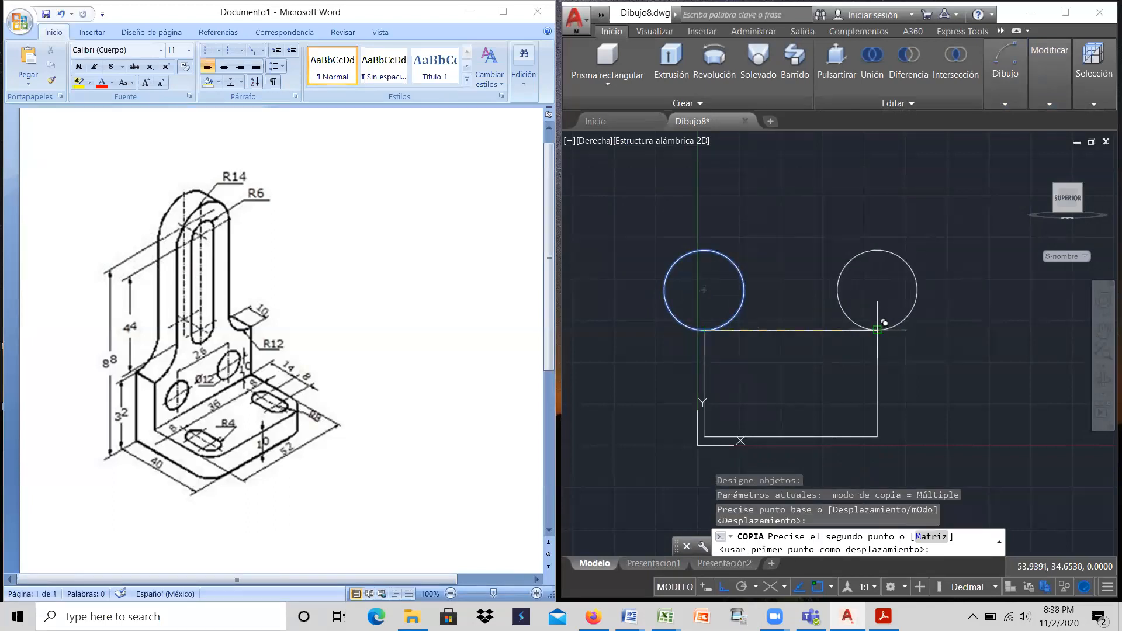
{"action": "left_click", "coordinate": [883, 326]}
{"action": "right_click", "coordinate": [915, 337]}
{"action": "left_click", "coordinate": [945, 343]}
Step: Offset the rectangle's base line upward by 88
{"action": "scroll", "coordinate": [791, 253], "scroll_direction": "down", "scroll_amount": 2}
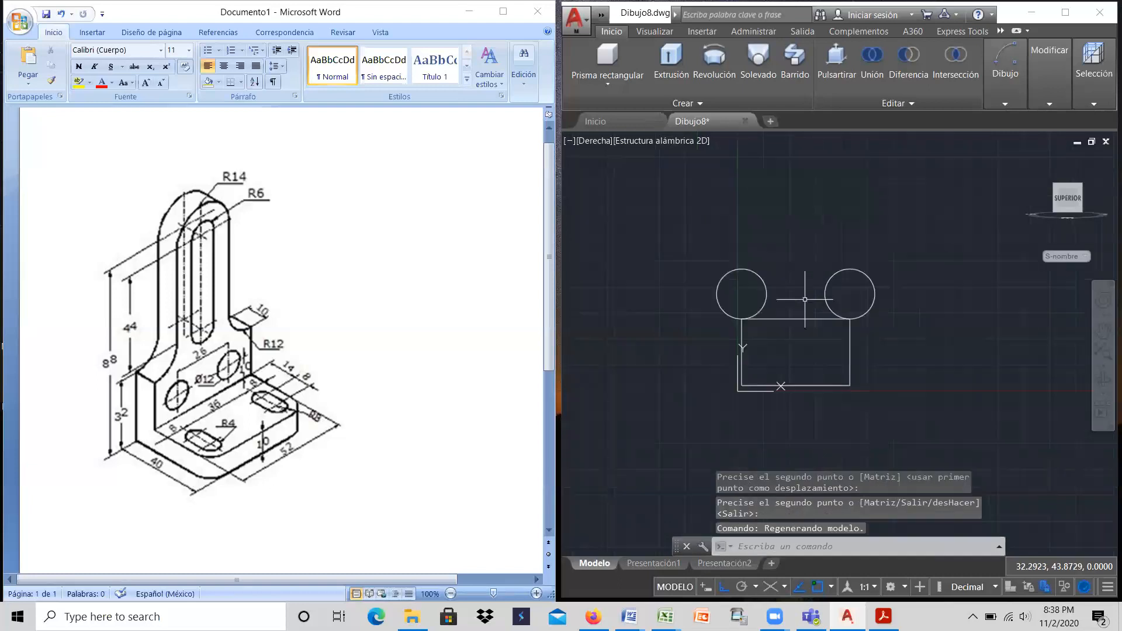
{"action": "scroll", "coordinate": [815, 245], "scroll_direction": "down", "scroll_amount": 2}
{"action": "scroll", "coordinate": [814, 187], "scroll_direction": "up", "scroll_amount": 2}
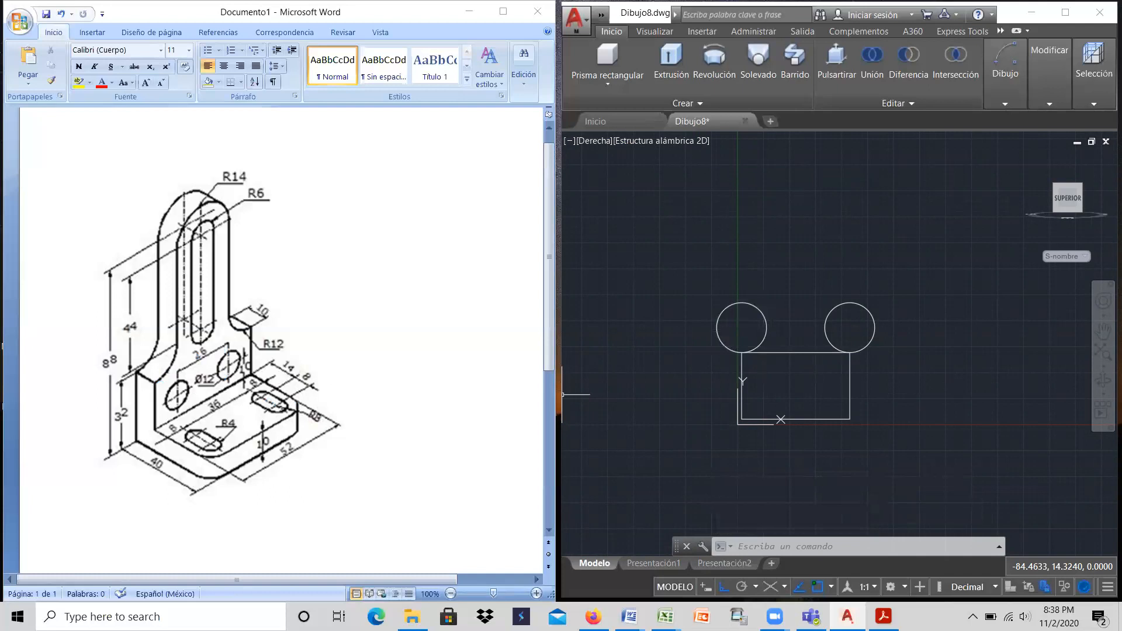
{"action": "mouse_move", "coordinate": [1001, 81]}
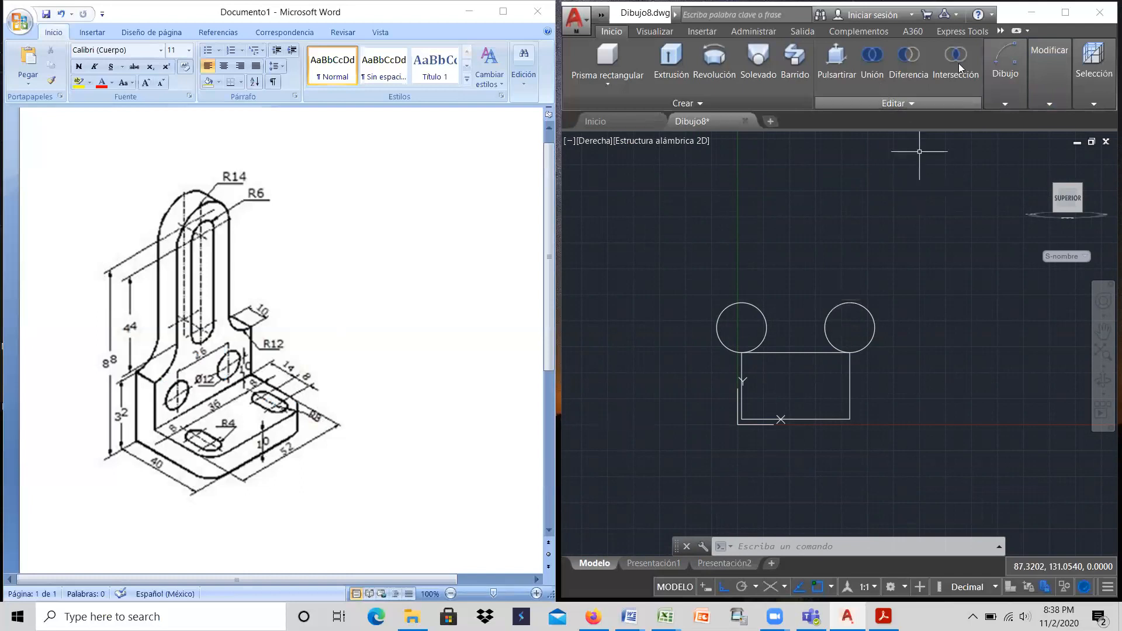
{"action": "mouse_move", "coordinate": [1048, 73]}
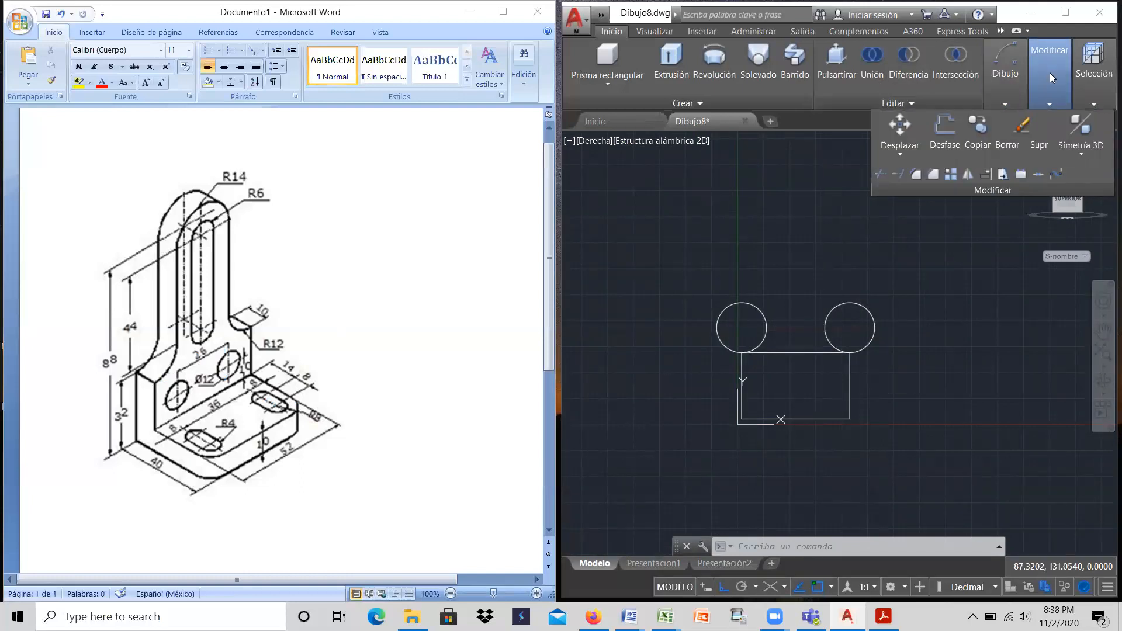
{"action": "left_click", "coordinate": [946, 130]}
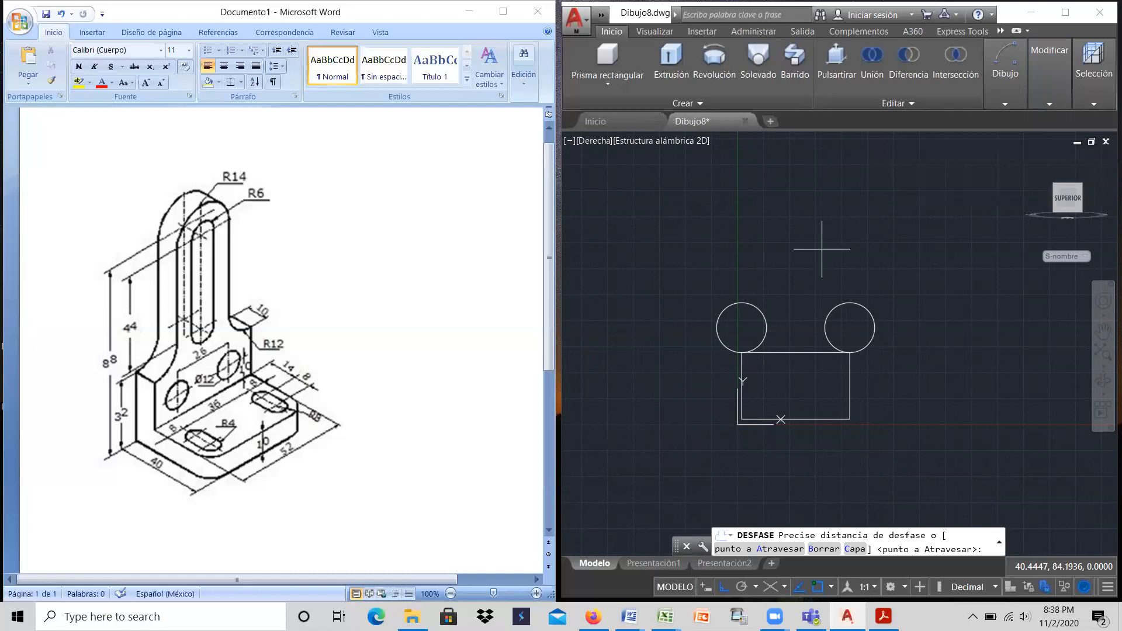
{"action": "type", "text": "88"}
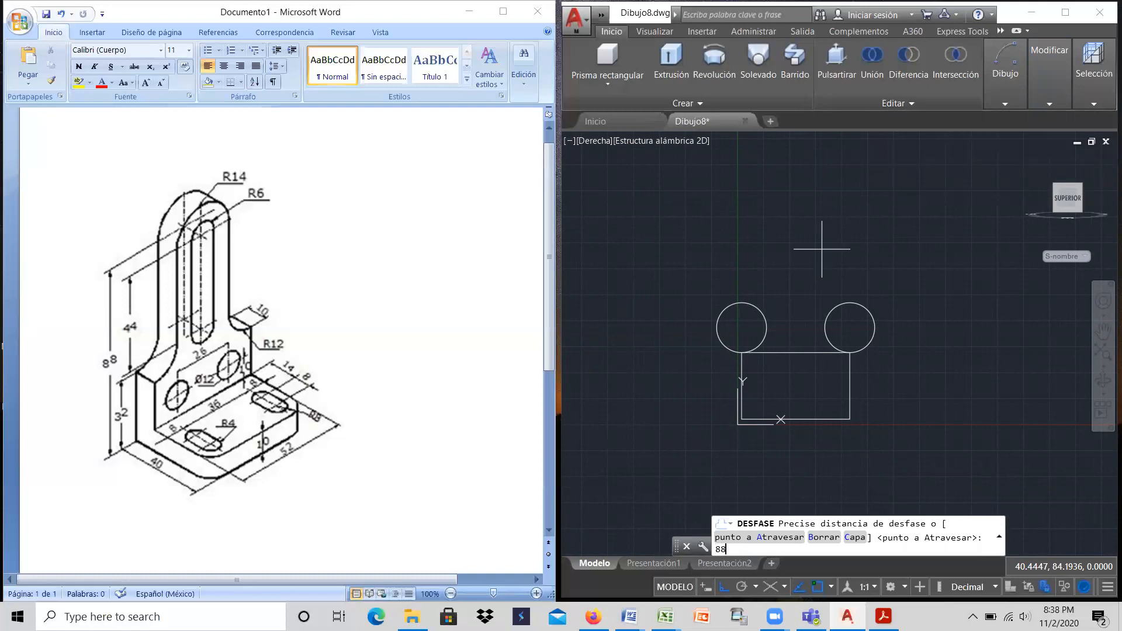
{"action": "key", "text": "Return"}
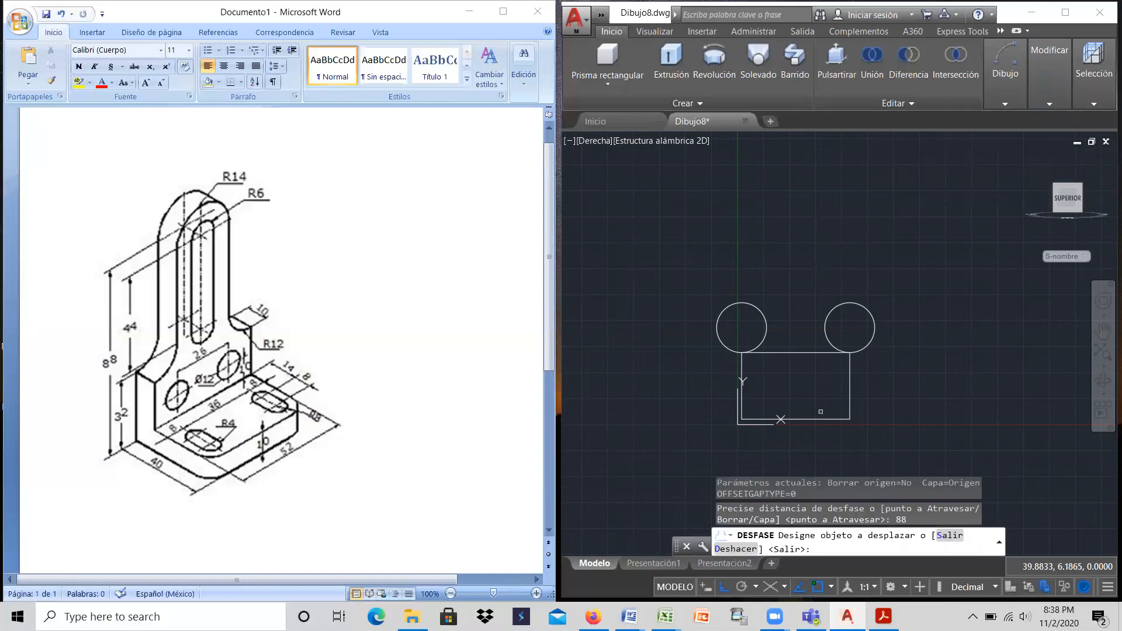
{"action": "left_click", "coordinate": [818, 420]}
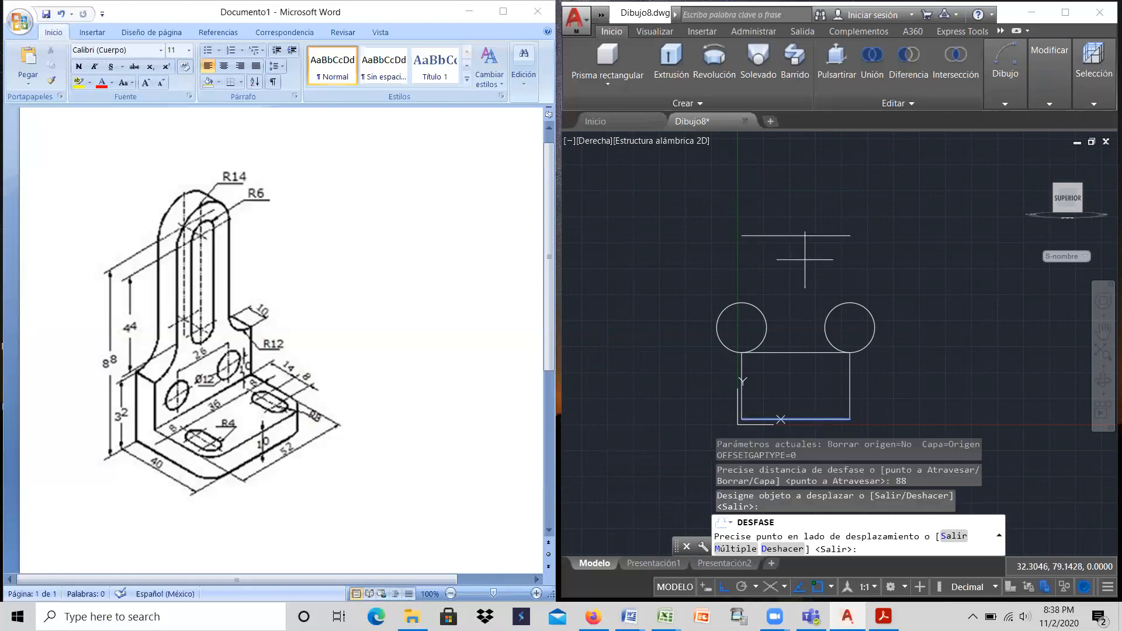
{"action": "left_click", "coordinate": [804, 259]}
{"action": "right_click", "coordinate": [806, 261]}
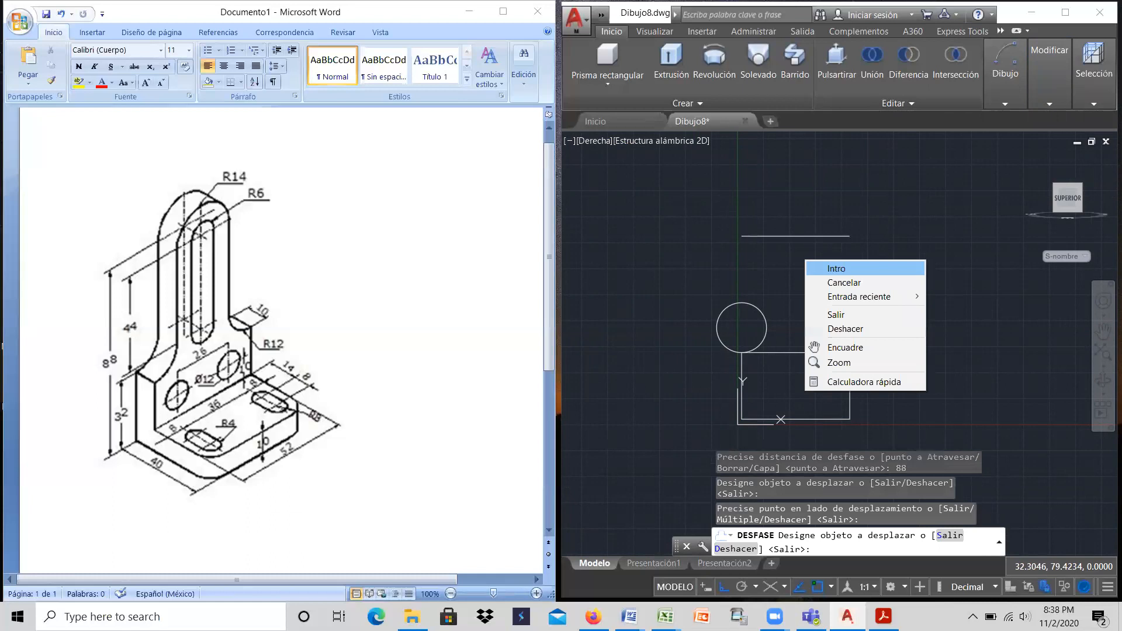
{"action": "left_click", "coordinate": [836, 269]}
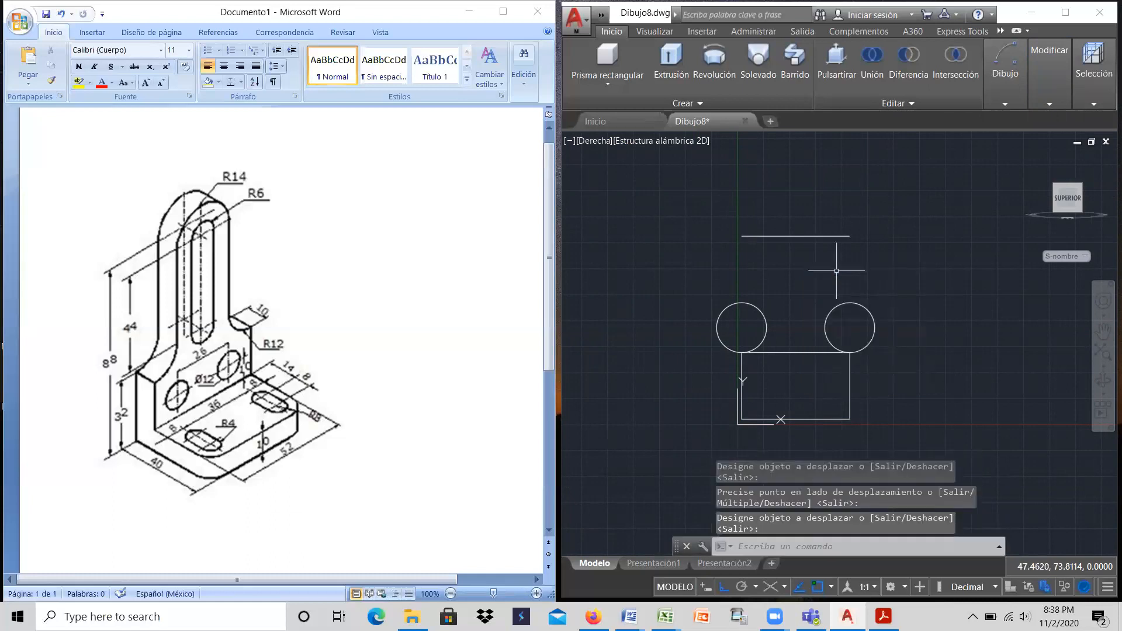
Step: Draw a circle of radius 14 centred on the midpoint of the uppermost horizontal line
{"action": "left_click", "coordinate": [1003, 76]}
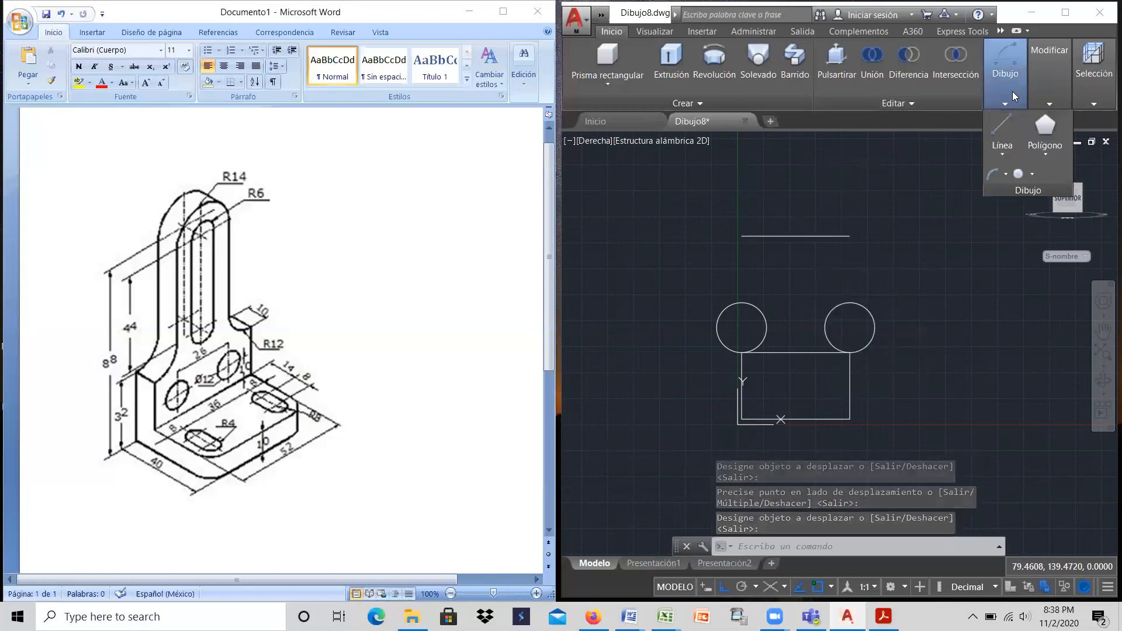
{"action": "left_click", "coordinate": [1017, 179]}
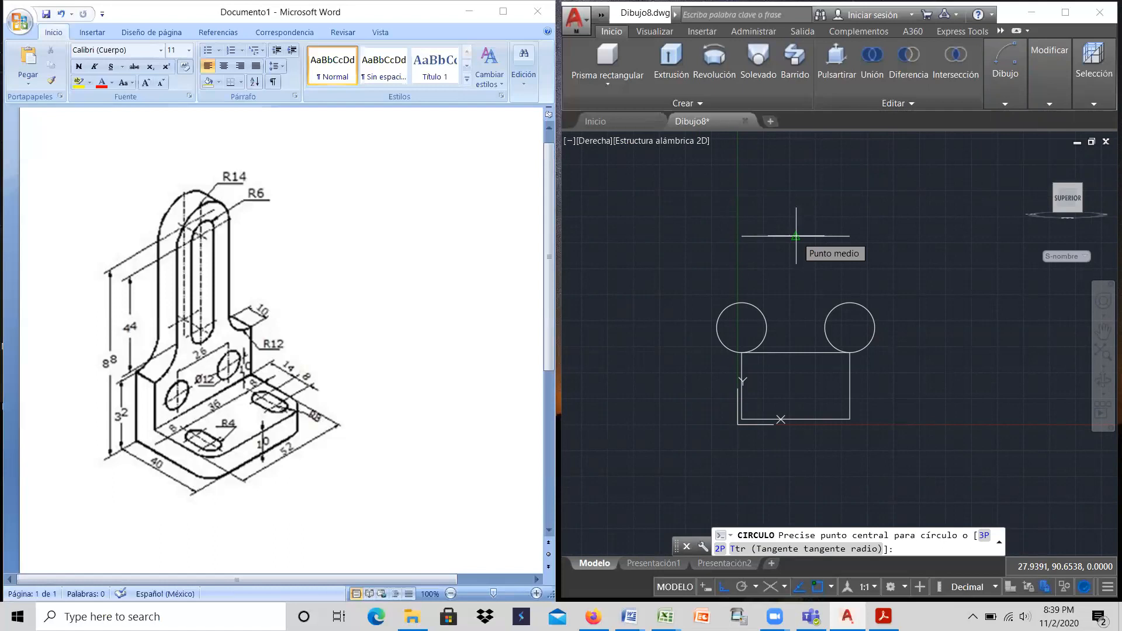
{"action": "left_click", "coordinate": [795, 236]}
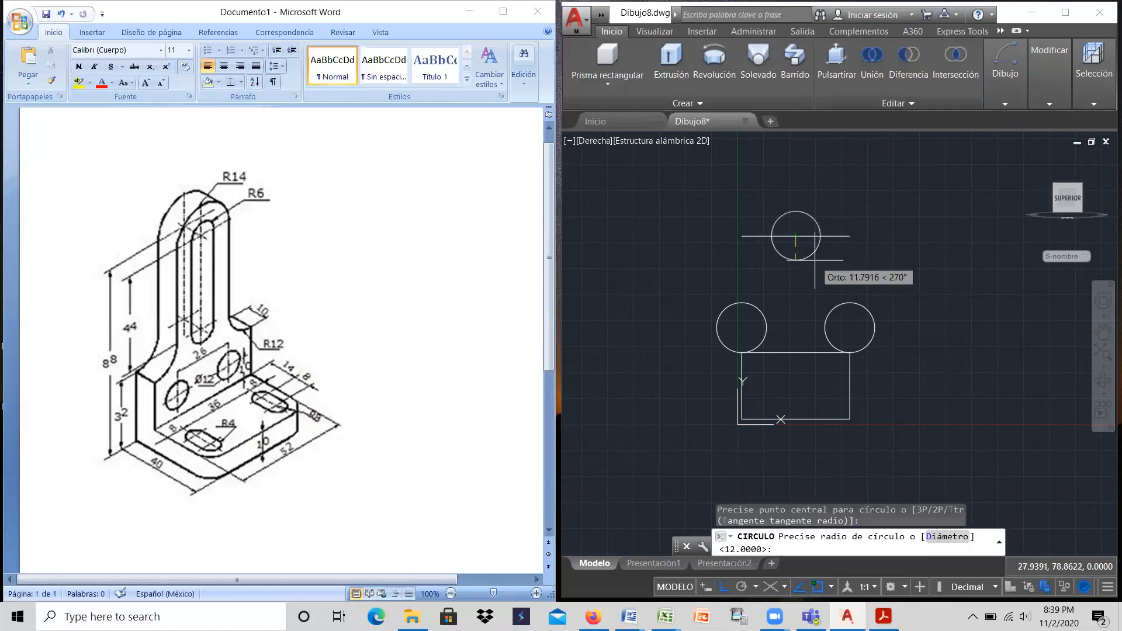
{"action": "type", "text": "14"}
{"action": "key", "text": "Return"}
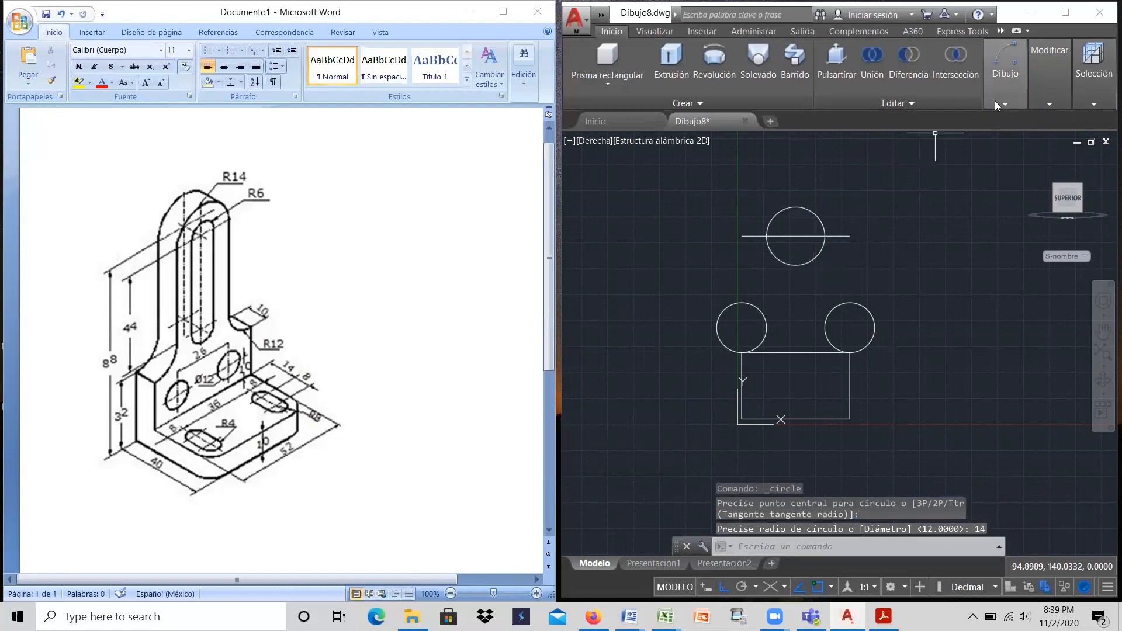
Step: Draw a vertical line from the radius 14 circle's left quadrant down to the left radius 12 circle's right quadrant
{"action": "left_click", "coordinate": [1002, 90]}
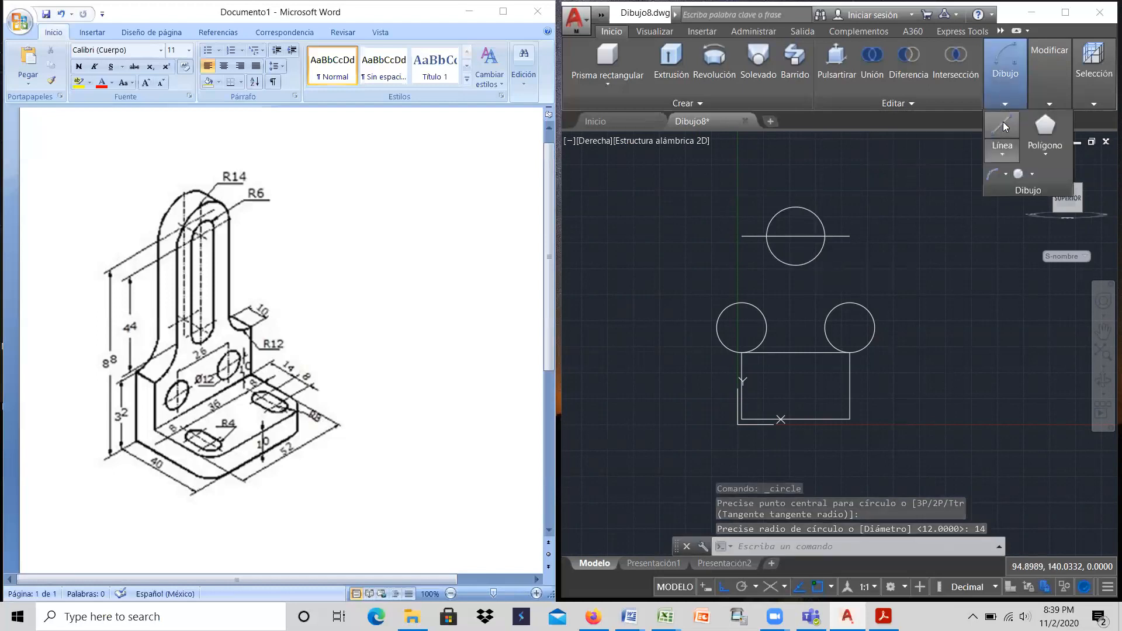
{"action": "left_click", "coordinate": [1003, 122]}
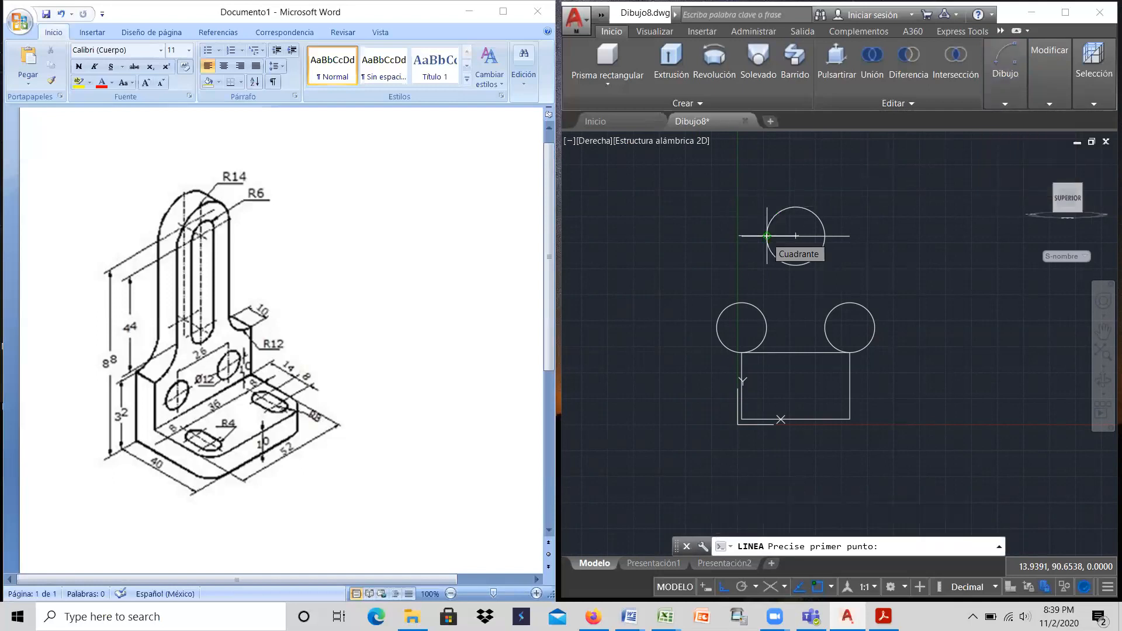
{"action": "left_click", "coordinate": [767, 236]}
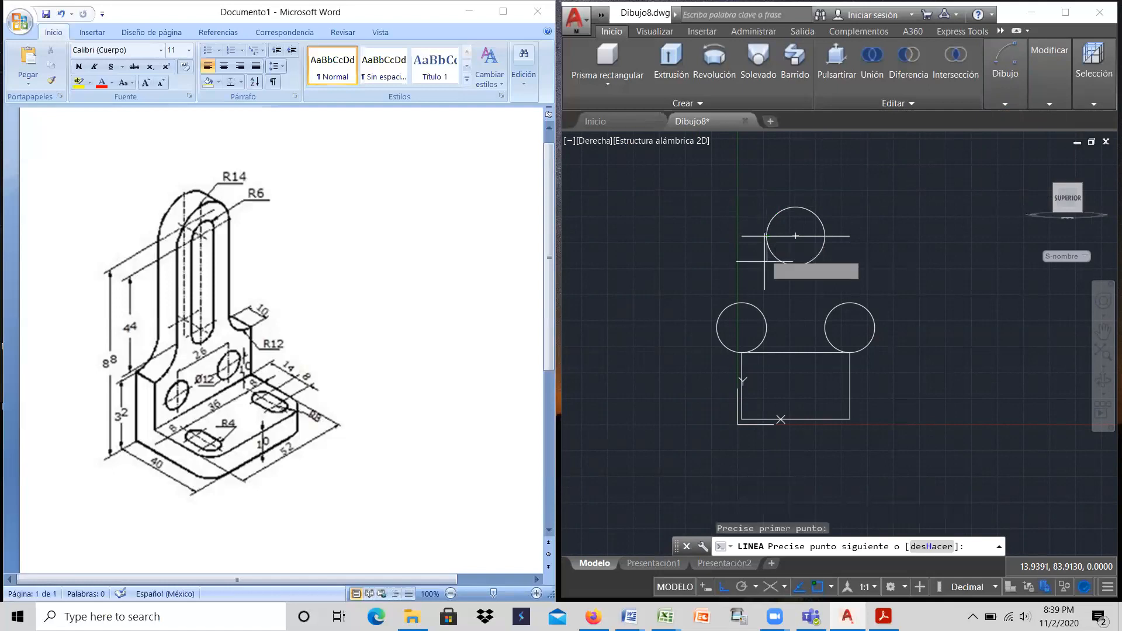
{"action": "left_click", "coordinate": [767, 327]}
{"action": "right_click", "coordinate": [767, 327]}
{"action": "left_click", "coordinate": [788, 336]}
Step: Draw a vertical line from the radius 14 circle's right quadrant down to the right radius 12 circle's left quadrant
{"action": "right_click", "coordinate": [883, 248]}
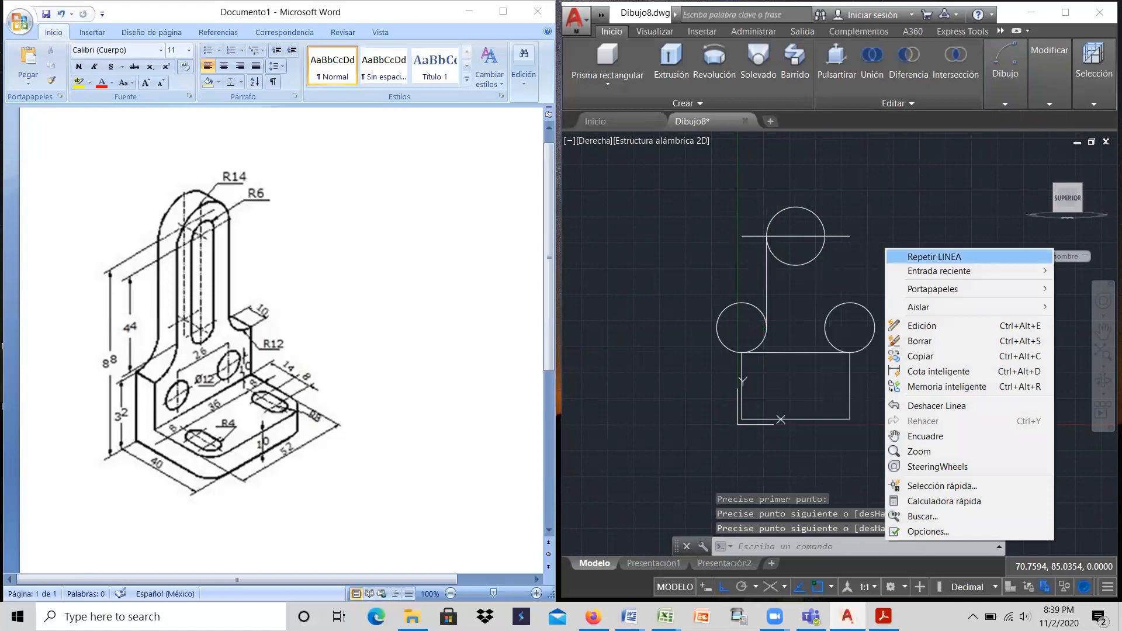
{"action": "left_click", "coordinate": [939, 255]}
{"action": "left_click", "coordinate": [824, 236]}
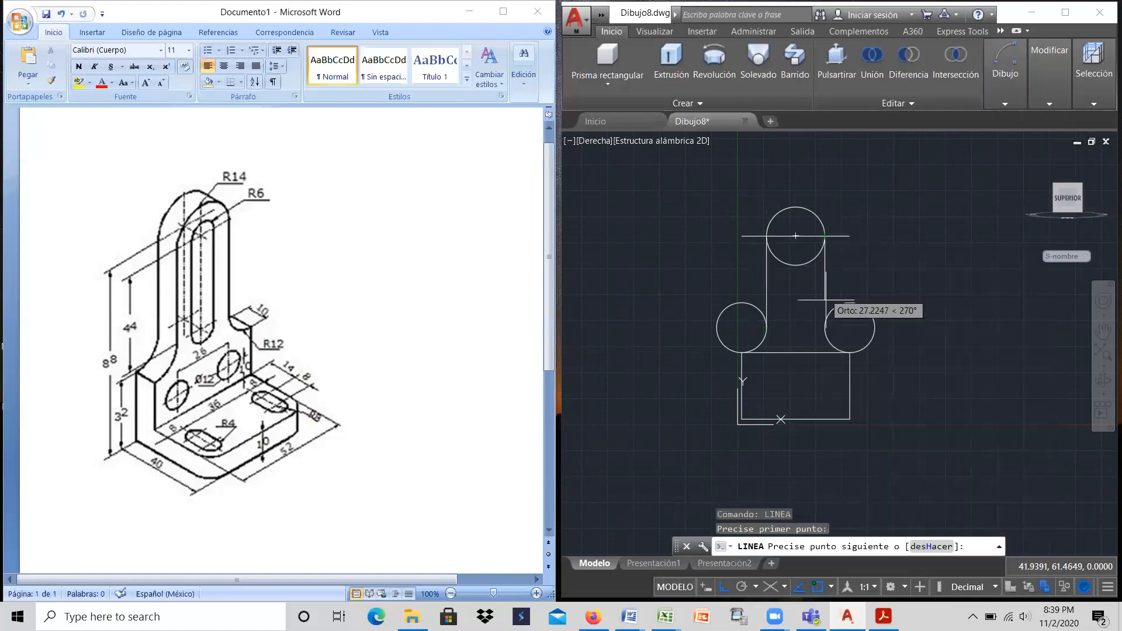
{"action": "left_click", "coordinate": [824, 328]}
{"action": "right_click", "coordinate": [824, 327]}
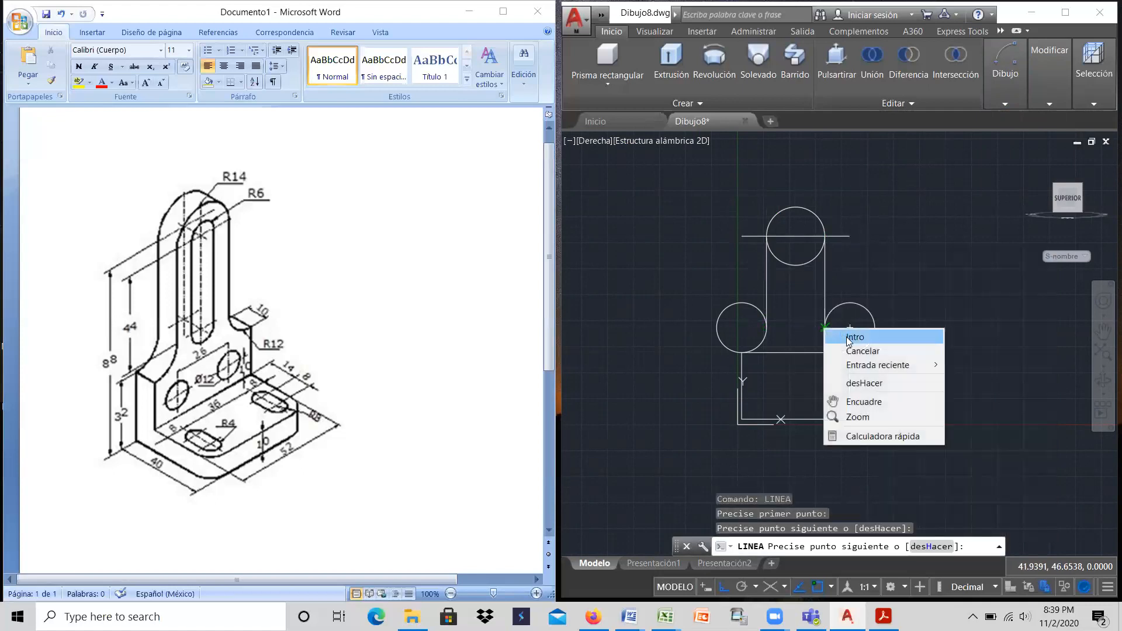
{"action": "left_click", "coordinate": [847, 335]}
Step: Trim the three circles against all edges, keeping the two concave R12 corner arcs and the upper R14 semicircle
{"action": "mouse_move", "coordinate": [1055, 66]}
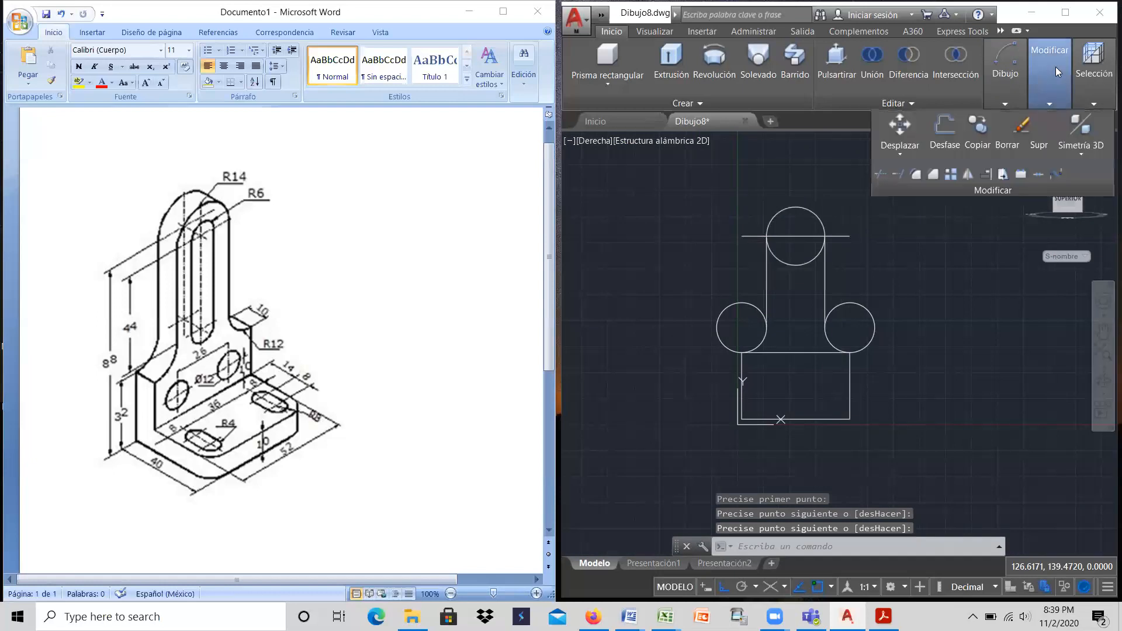
{"action": "left_click", "coordinate": [881, 174]}
{"action": "key", "text": "Return"}
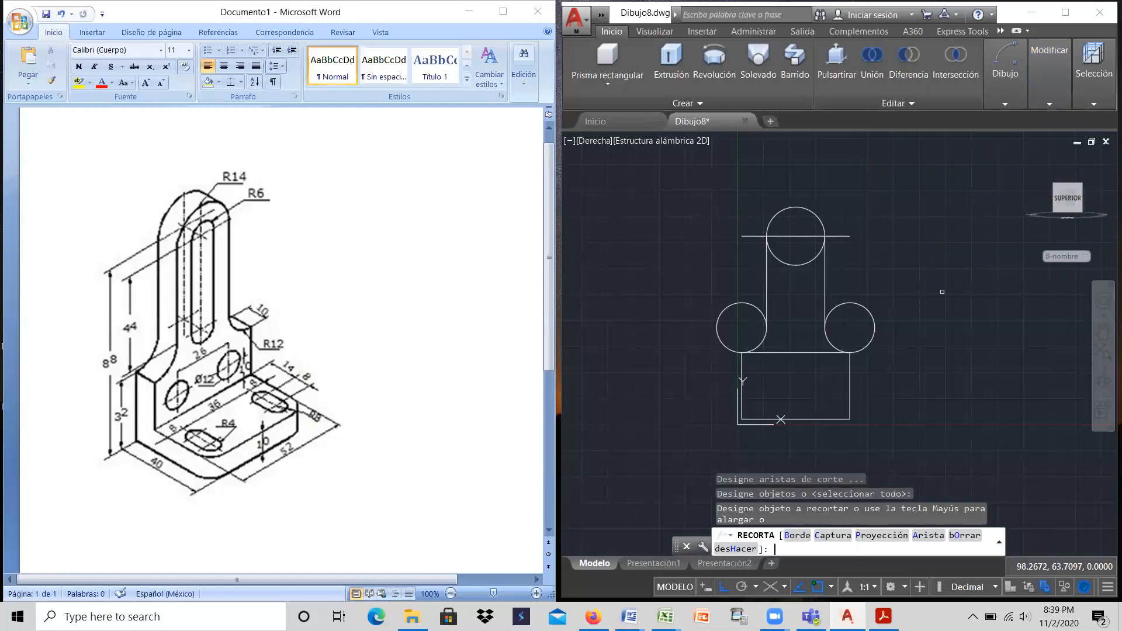
{"action": "left_click", "coordinate": [874, 320]}
{"action": "left_click", "coordinate": [774, 307]}
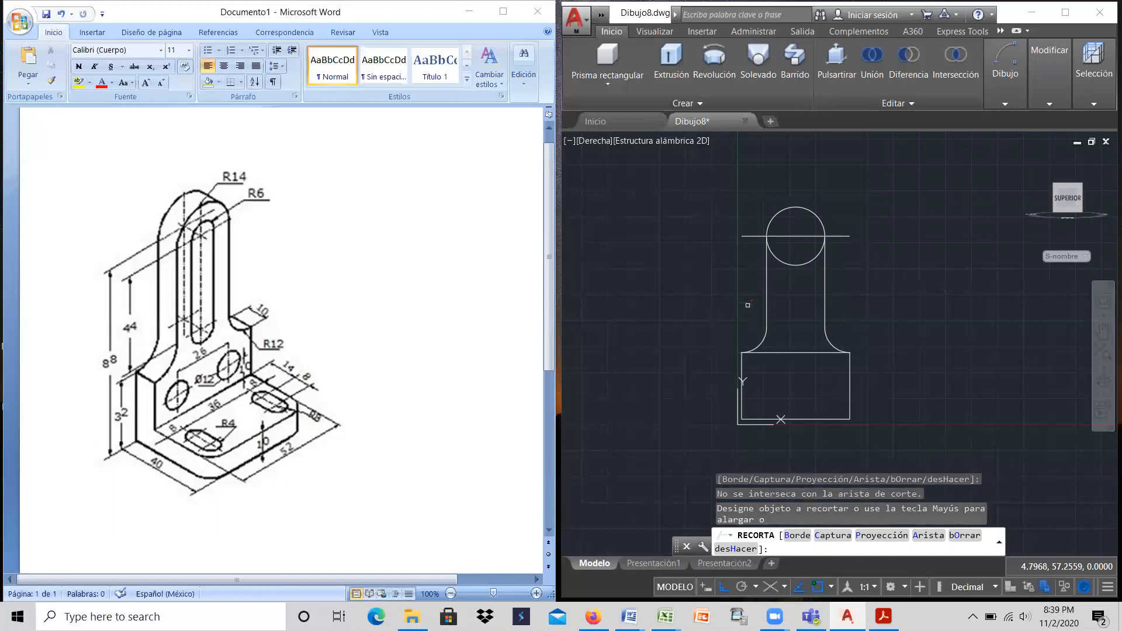
{"action": "left_click", "coordinate": [787, 266]}
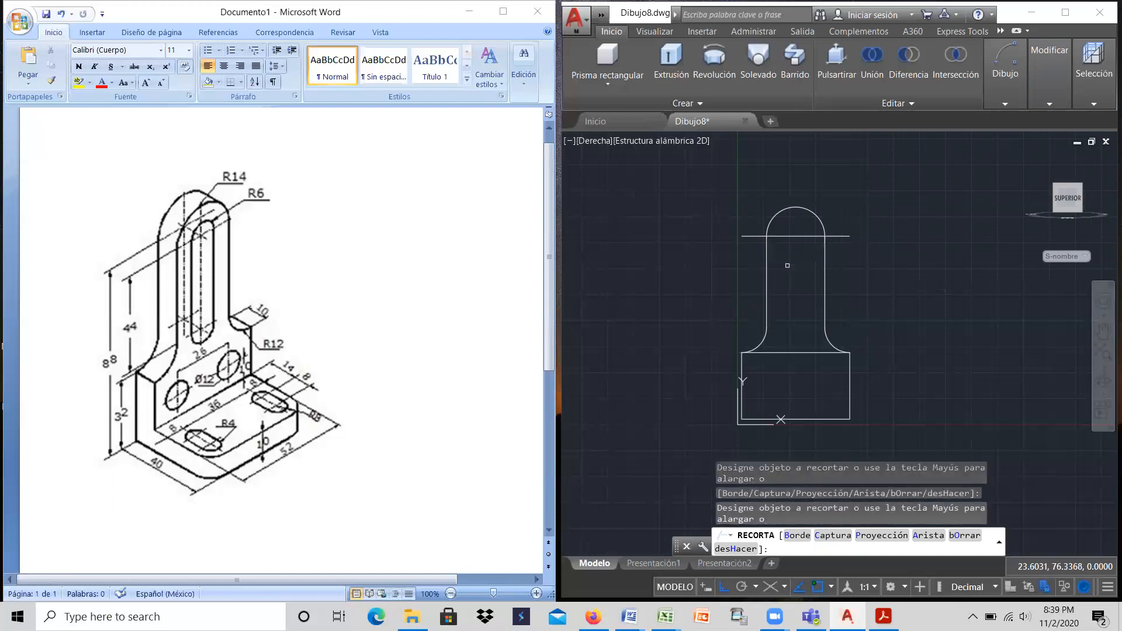
{"action": "right_click", "coordinate": [911, 235]}
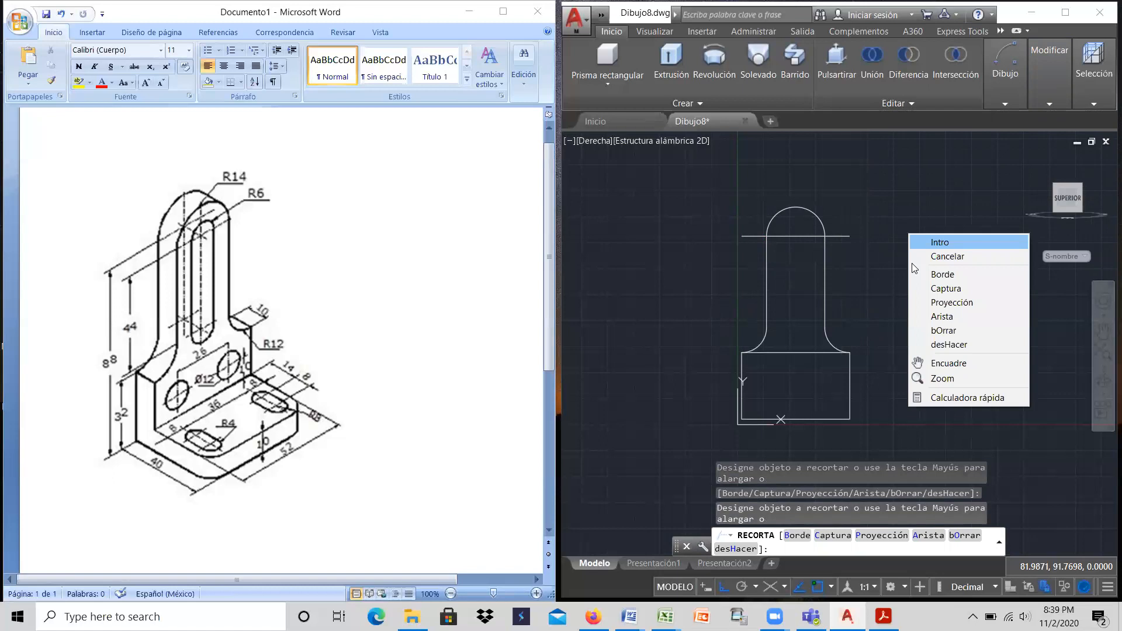
{"action": "left_click", "coordinate": [922, 243]}
Step: Delete the rectangle's upper edge and the horizontal construction line through the R14 arc's centre
{"action": "left_click", "coordinate": [800, 352]}
{"action": "key", "text": "Delete"}
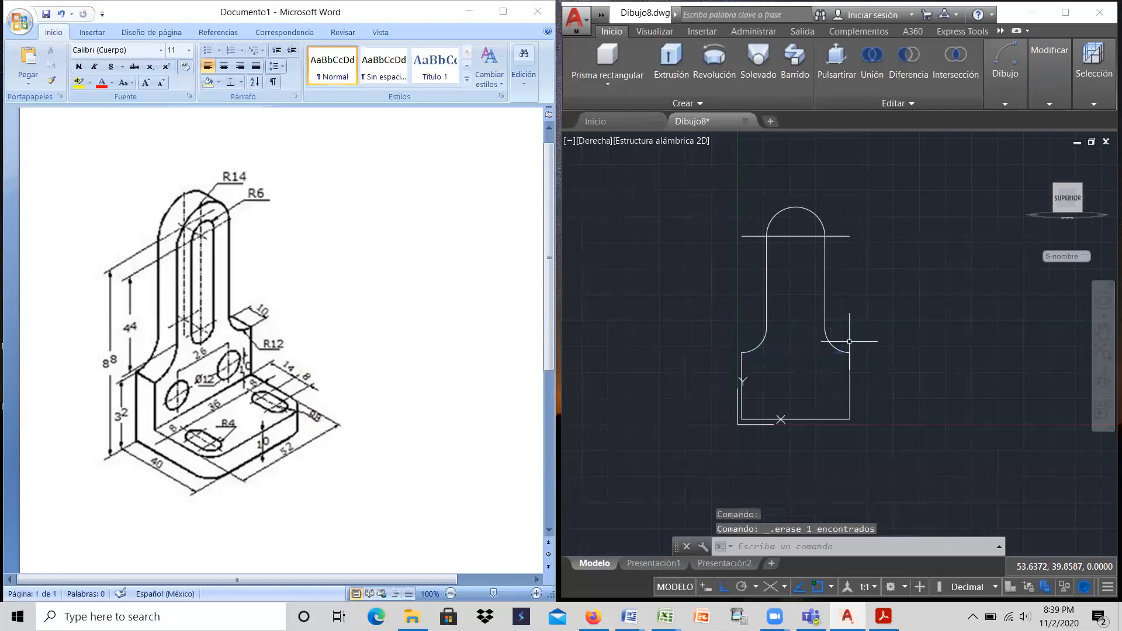
{"action": "left_click", "coordinate": [800, 236]}
{"action": "key", "text": "Delete"}
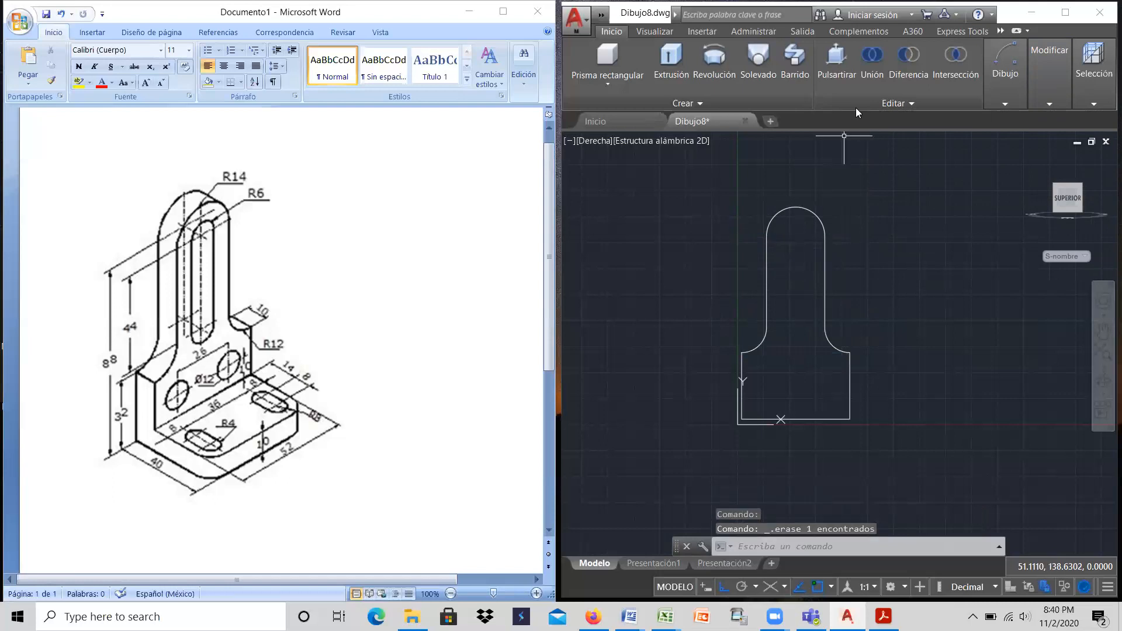
Step: Draw a circle of radius 6 centred on the R14 arc's centre
{"action": "mouse_move", "coordinate": [1011, 83]}
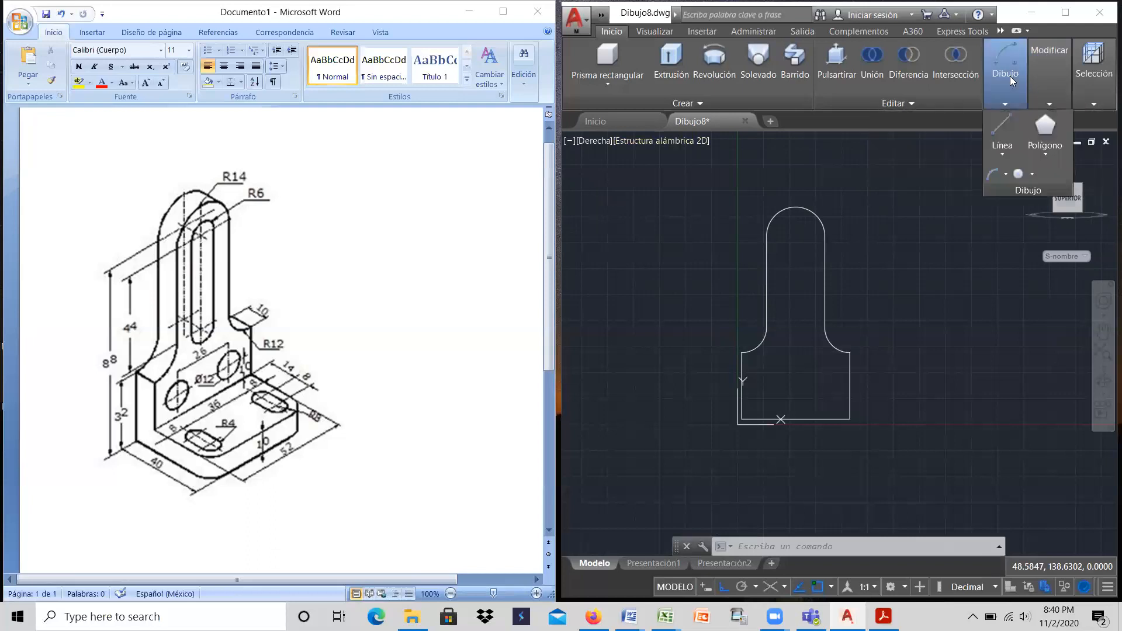
{"action": "left_click", "coordinate": [1020, 174]}
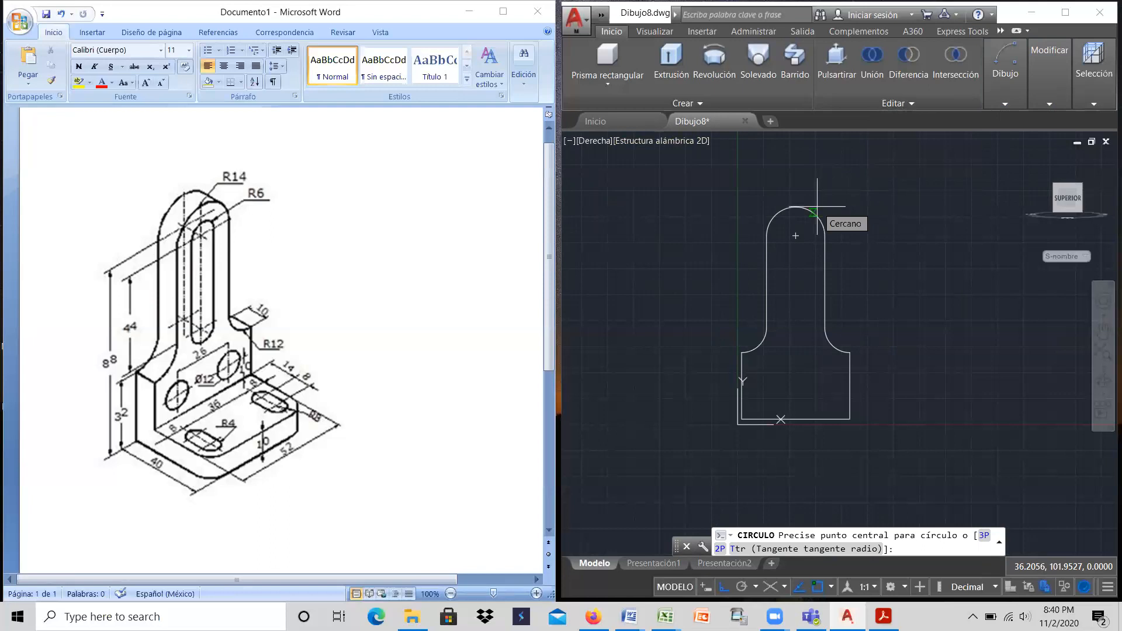
{"action": "left_click", "coordinate": [796, 236]}
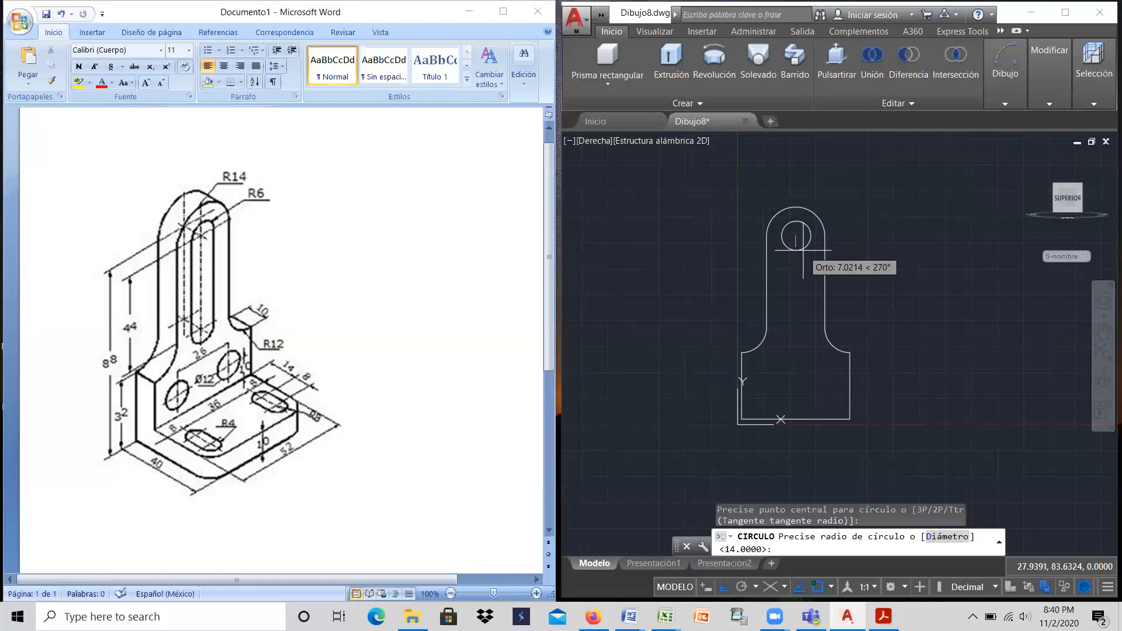
{"action": "type", "text": "6"}
{"action": "key", "text": "Return"}
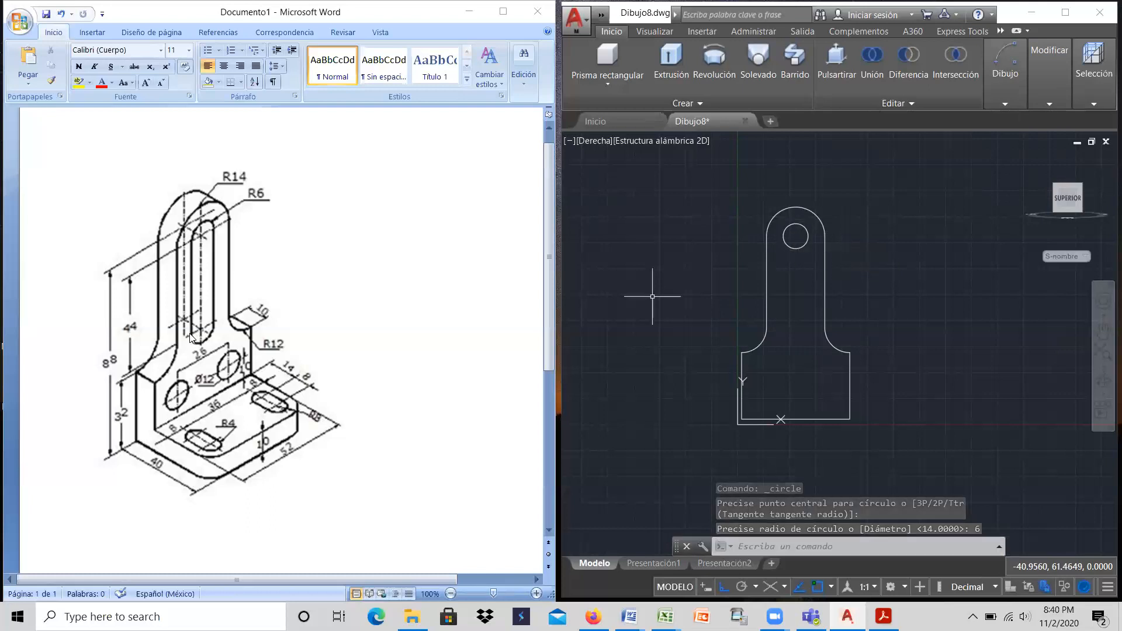
Step: Copy the radius 6 circle straight down by 44, using its centre as the base point
{"action": "left_click", "coordinate": [998, 66]}
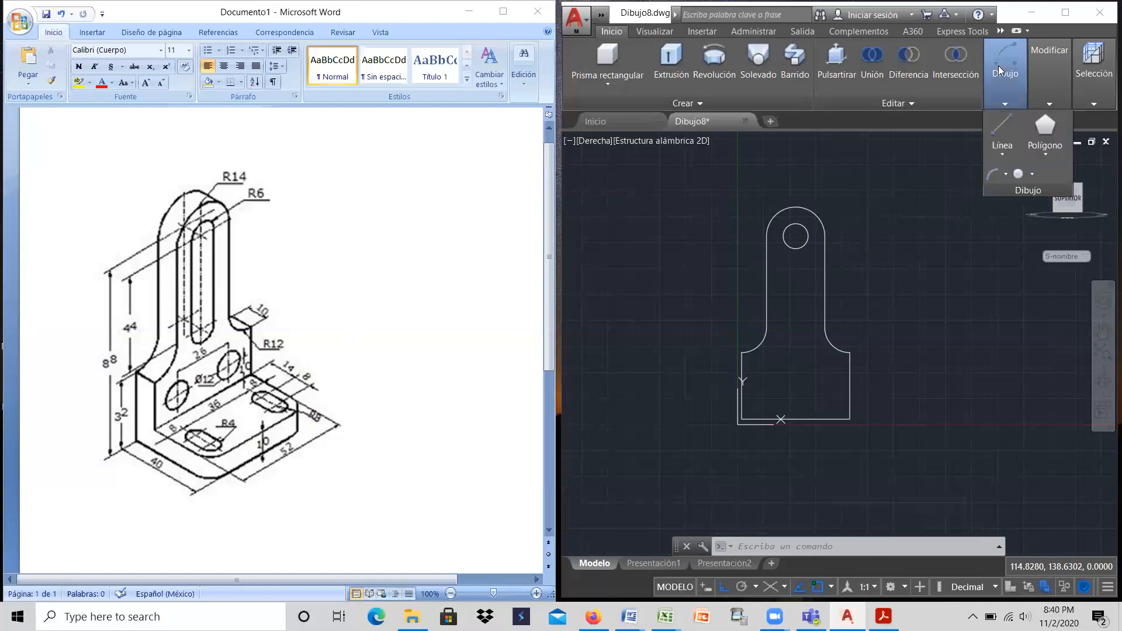
{"action": "left_click", "coordinate": [1045, 62]}
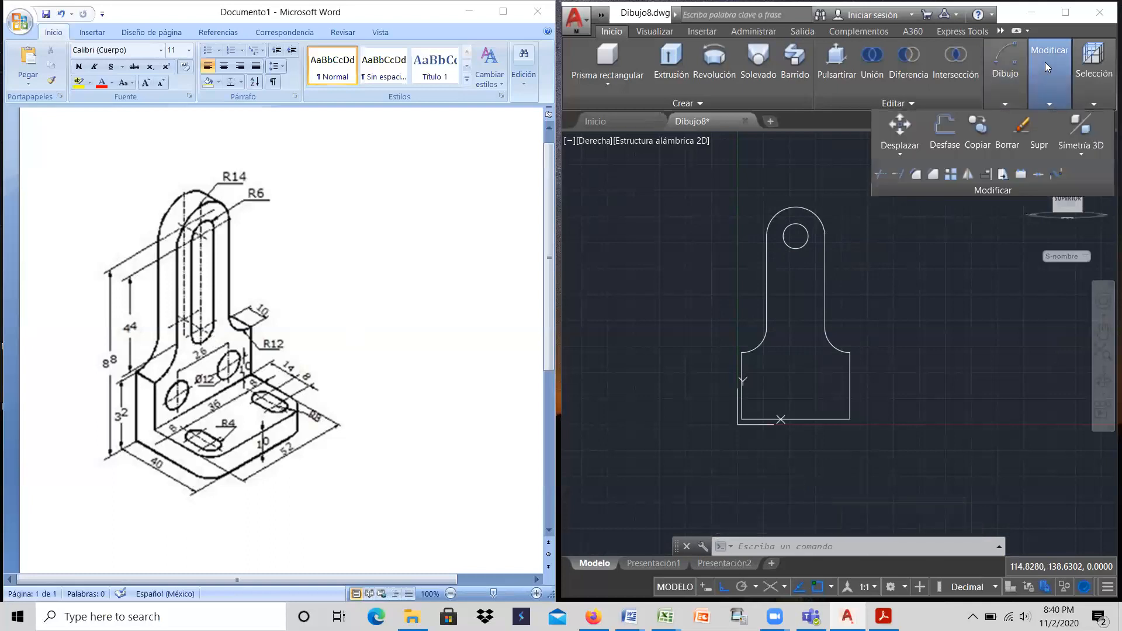
{"action": "left_click", "coordinate": [980, 128]}
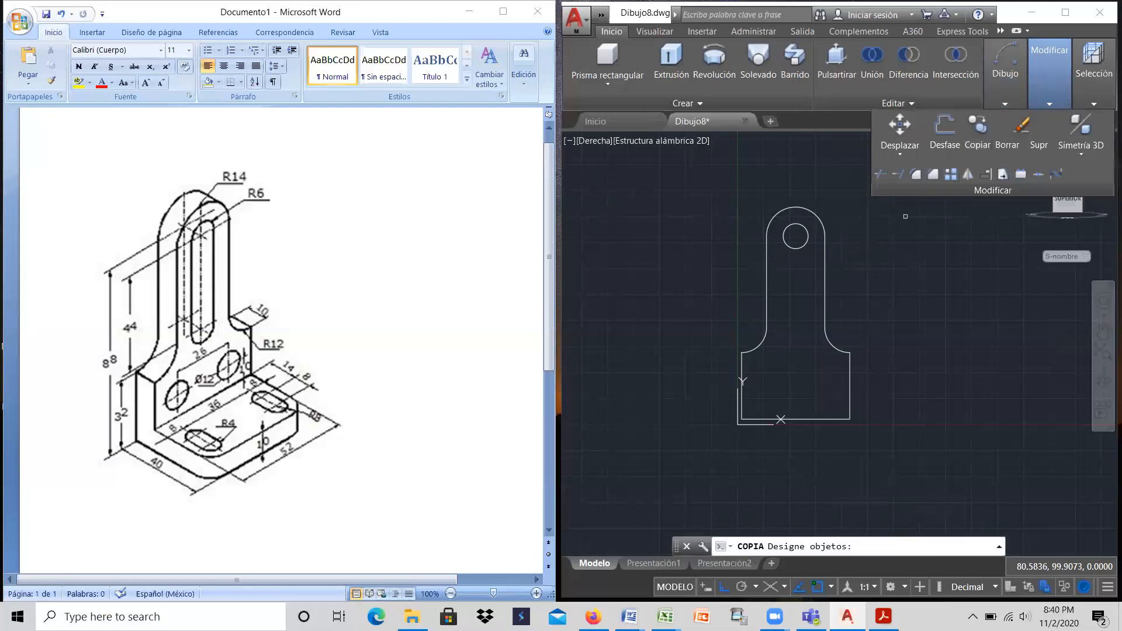
{"action": "left_click", "coordinate": [799, 250]}
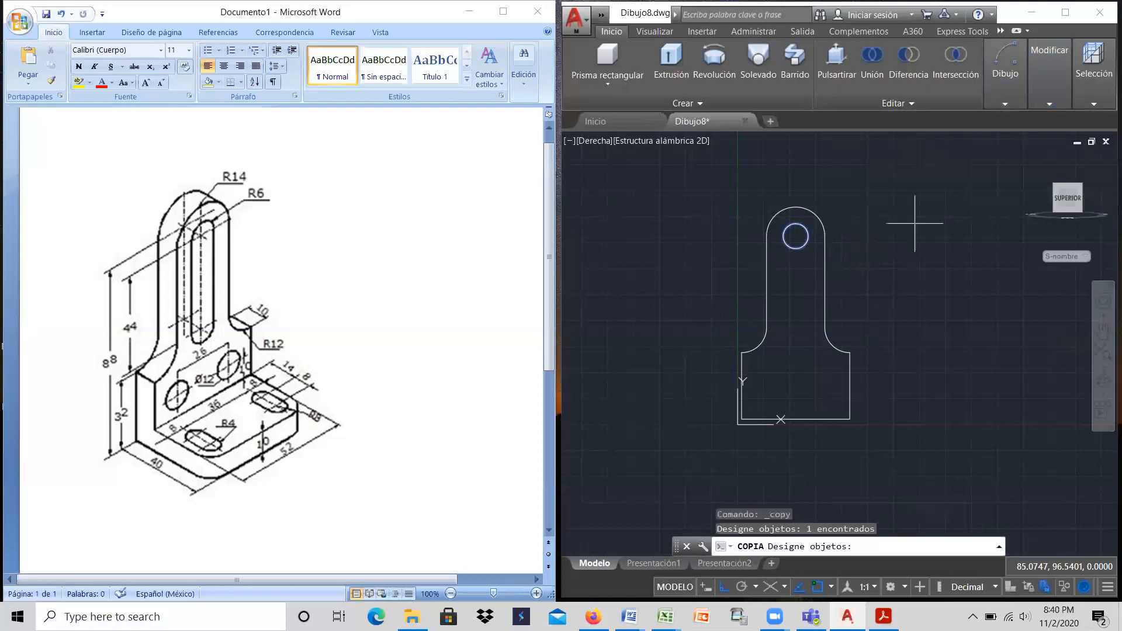
{"action": "key", "text": "Return"}
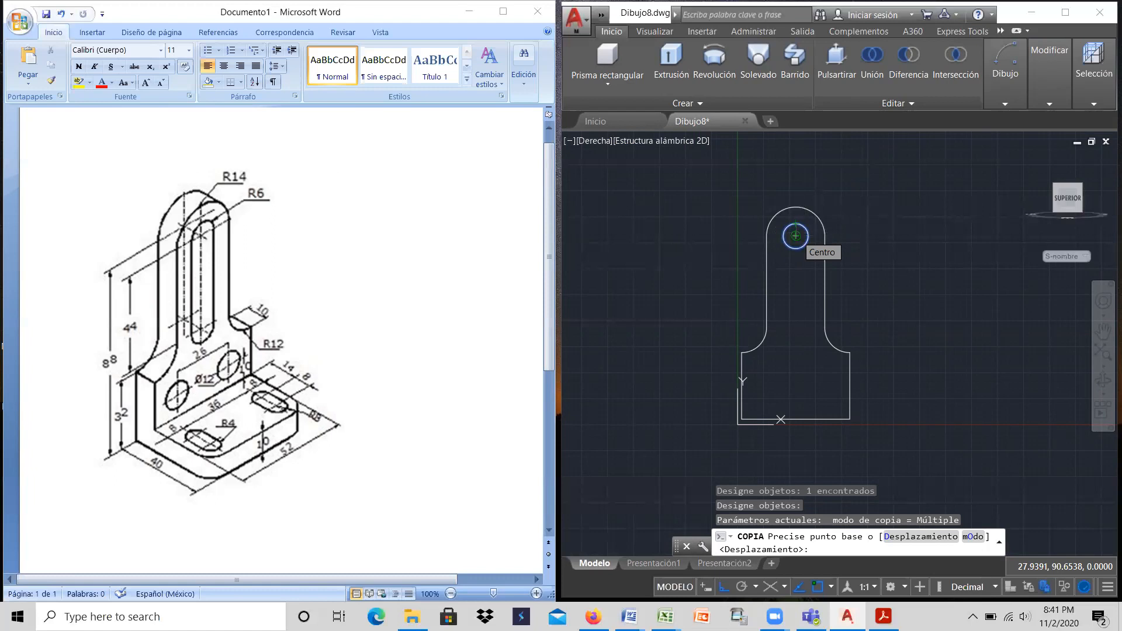
{"action": "left_click", "coordinate": [795, 236]}
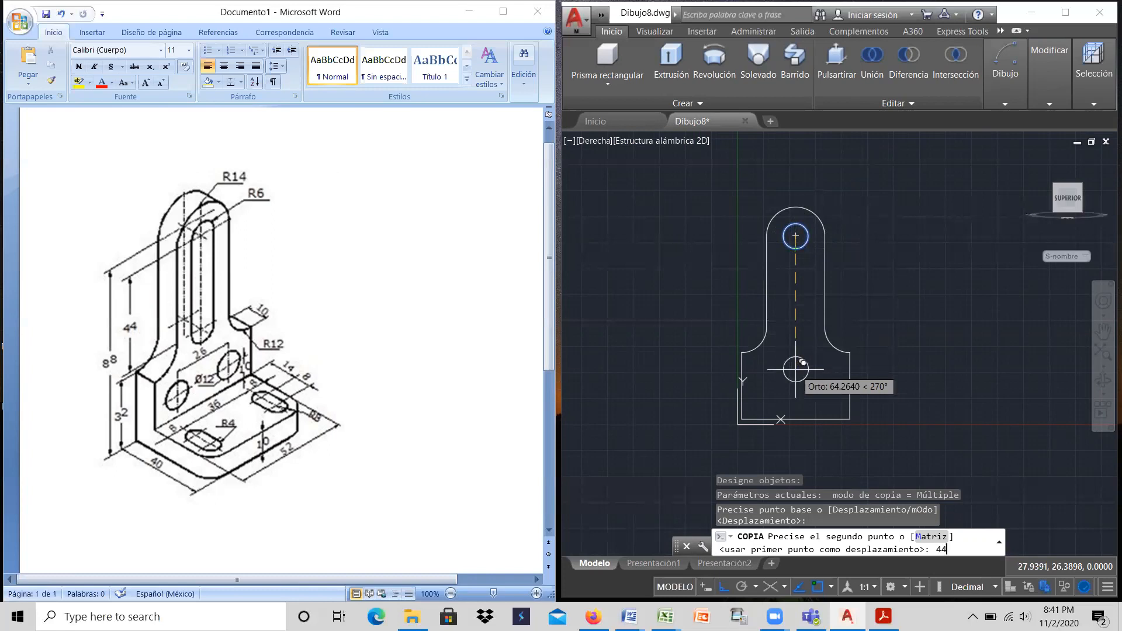
{"action": "key", "text": "Return"}
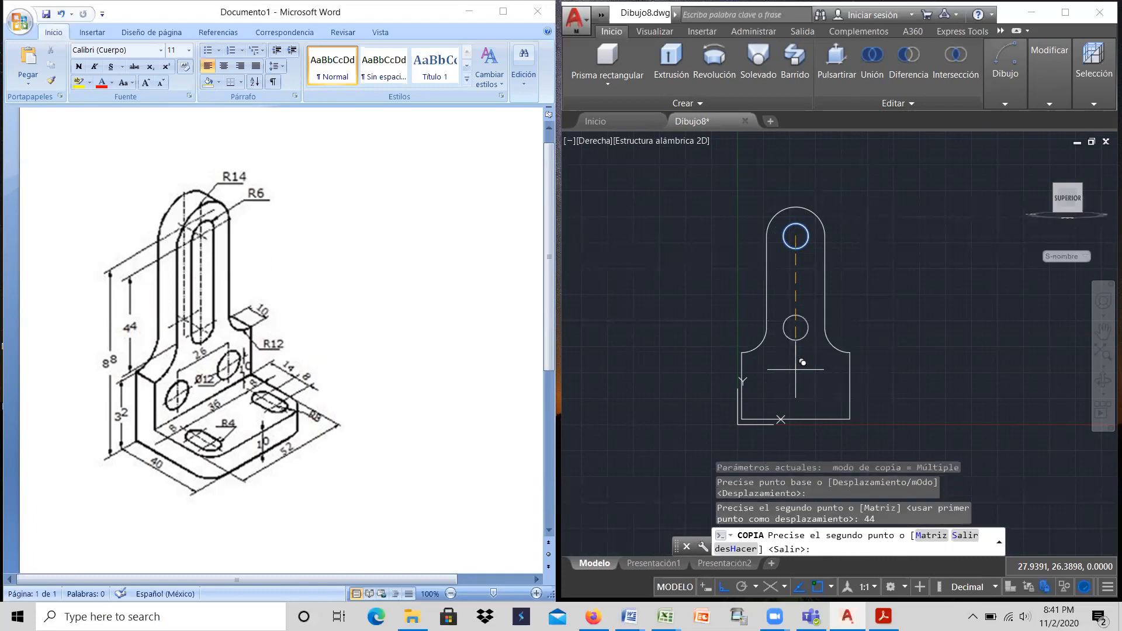
{"action": "right_click", "coordinate": [876, 271]}
{"action": "left_click", "coordinate": [904, 286]}
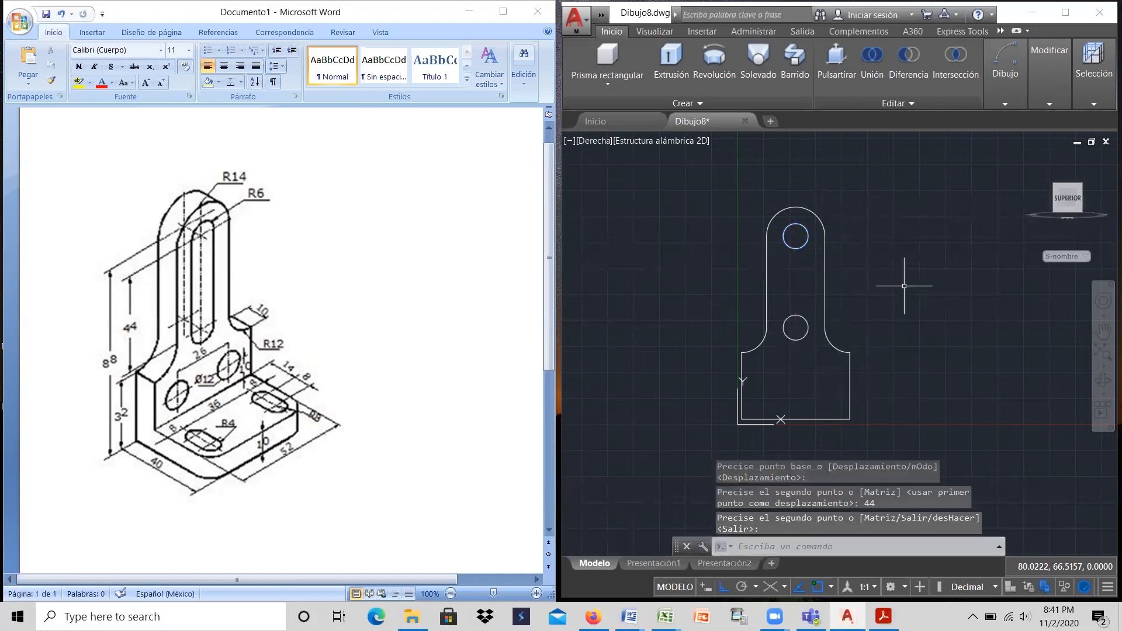
Step: Draw the slot's left side as a vertical line joining the left quadrants of the two radius 6 circles
{"action": "left_click", "coordinate": [1011, 78]}
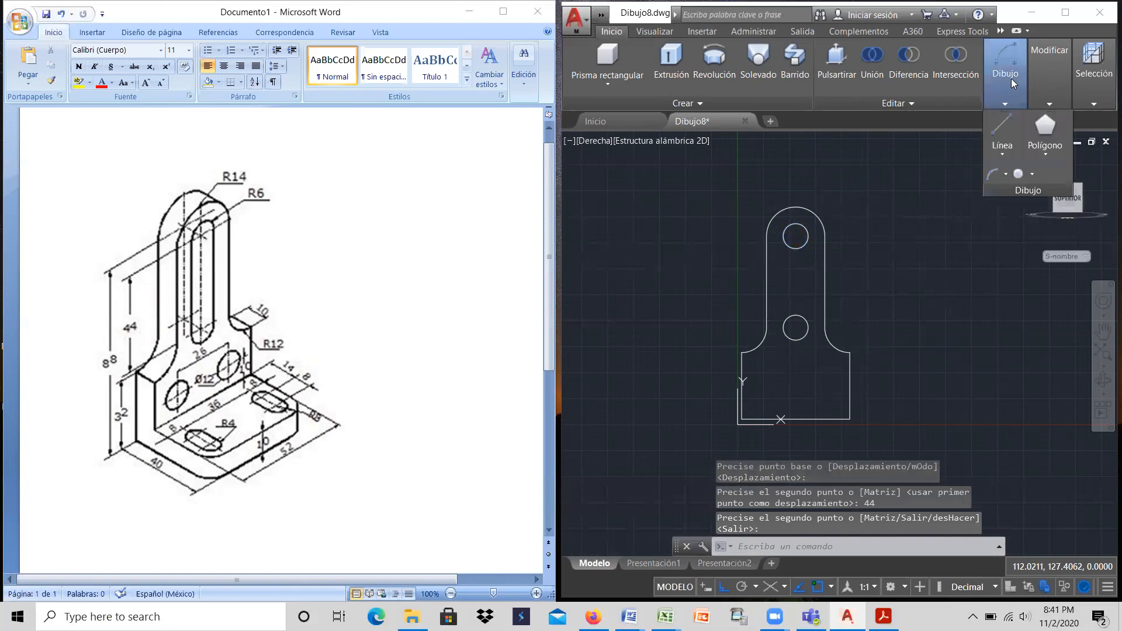
{"action": "left_click", "coordinate": [1000, 123]}
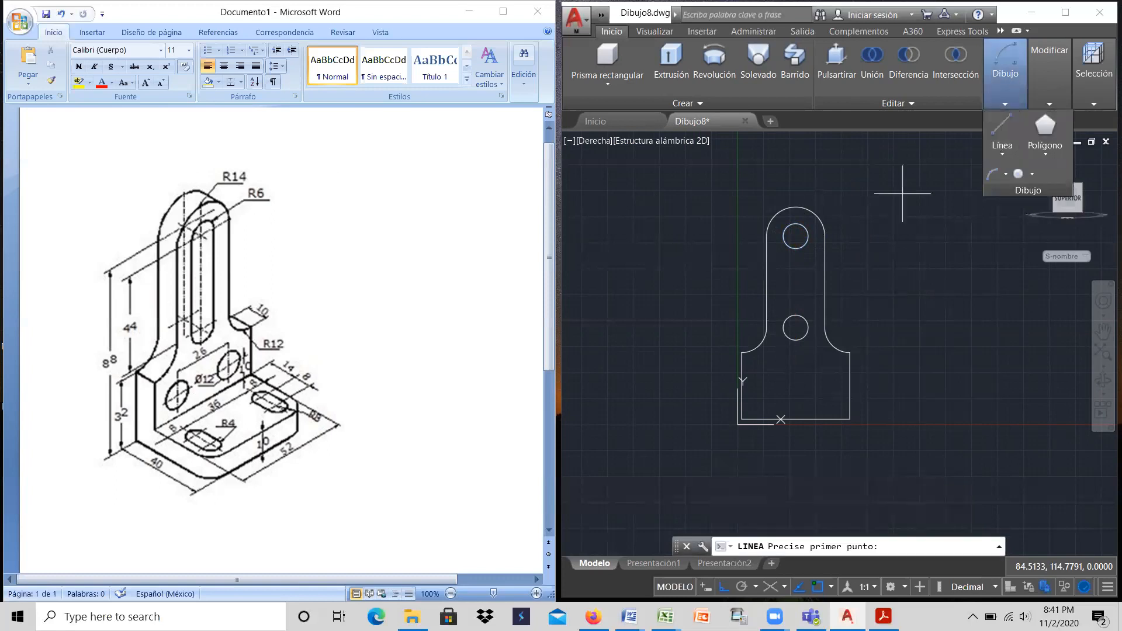
{"action": "left_click", "coordinate": [783, 236]}
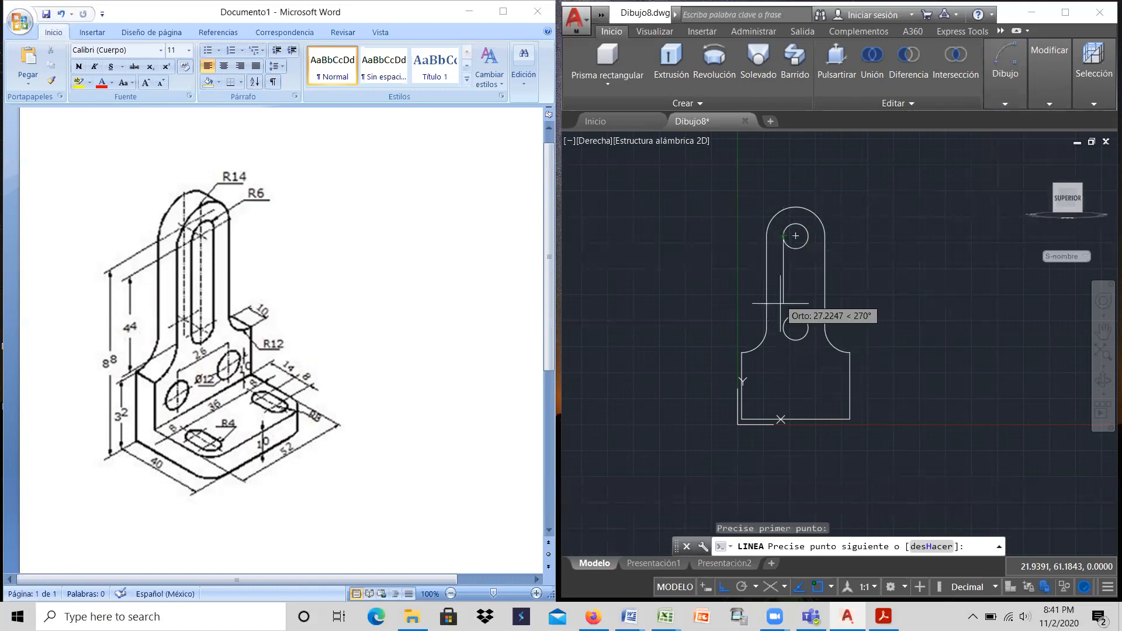
{"action": "left_click", "coordinate": [783, 328]}
{"action": "right_click", "coordinate": [783, 325]}
{"action": "left_click", "coordinate": [809, 334]}
Step: Draw the slot's right side as a vertical line joining the right quadrants of the two radius 6 circles
{"action": "right_click", "coordinate": [813, 288]}
{"action": "left_click", "coordinate": [860, 296]}
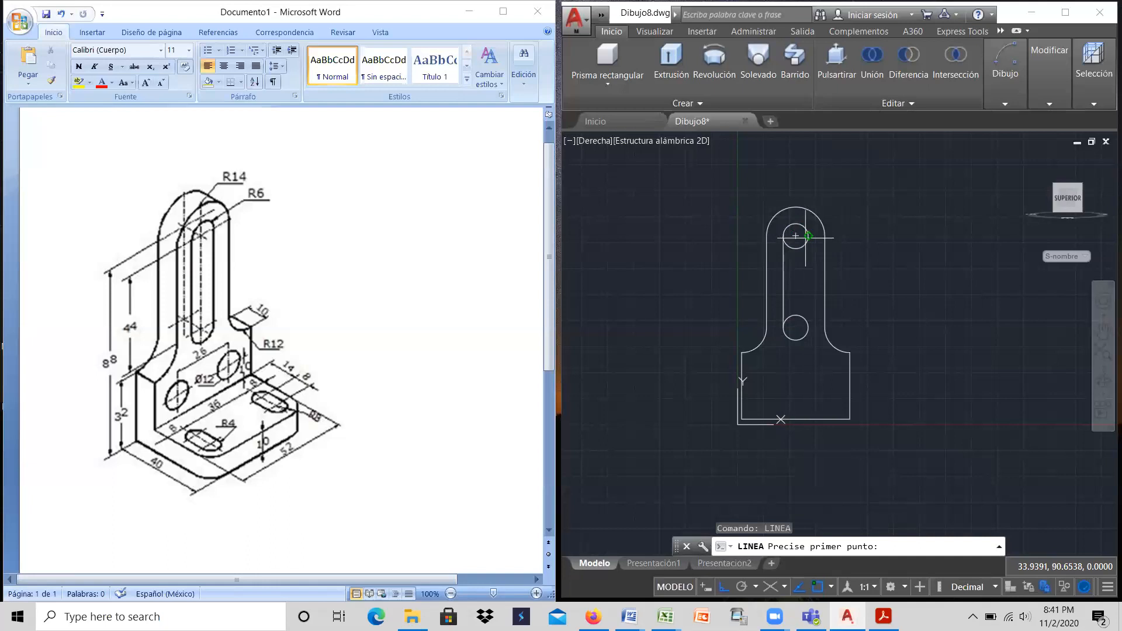
{"action": "left_click", "coordinate": [808, 235]}
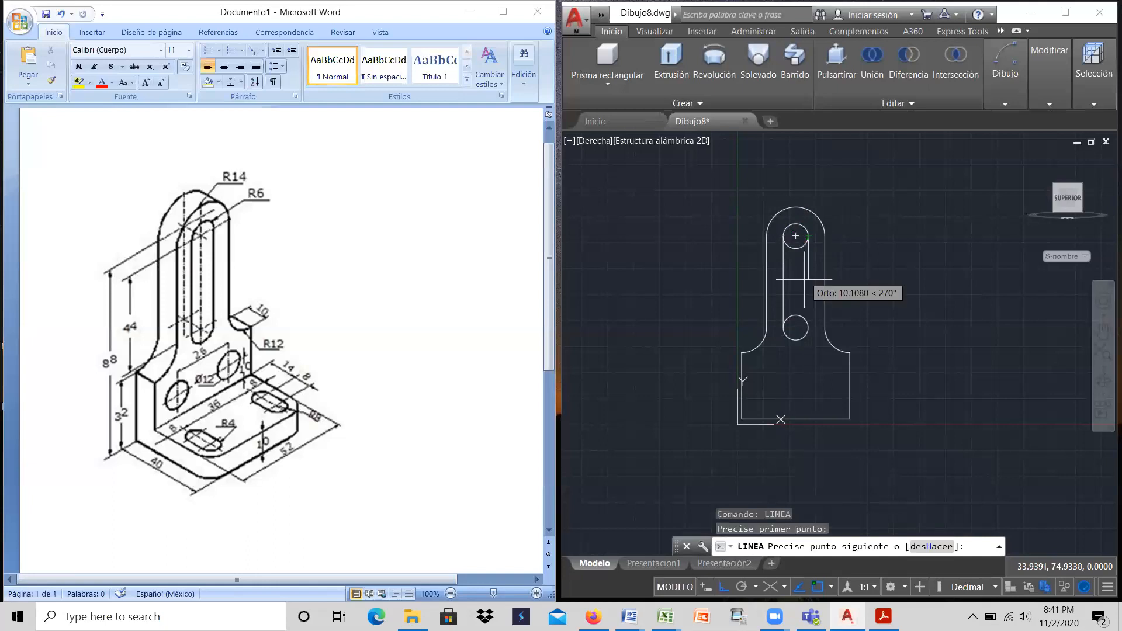
{"action": "left_click", "coordinate": [808, 327]}
{"action": "right_click", "coordinate": [824, 333]}
{"action": "left_click", "coordinate": [837, 337]}
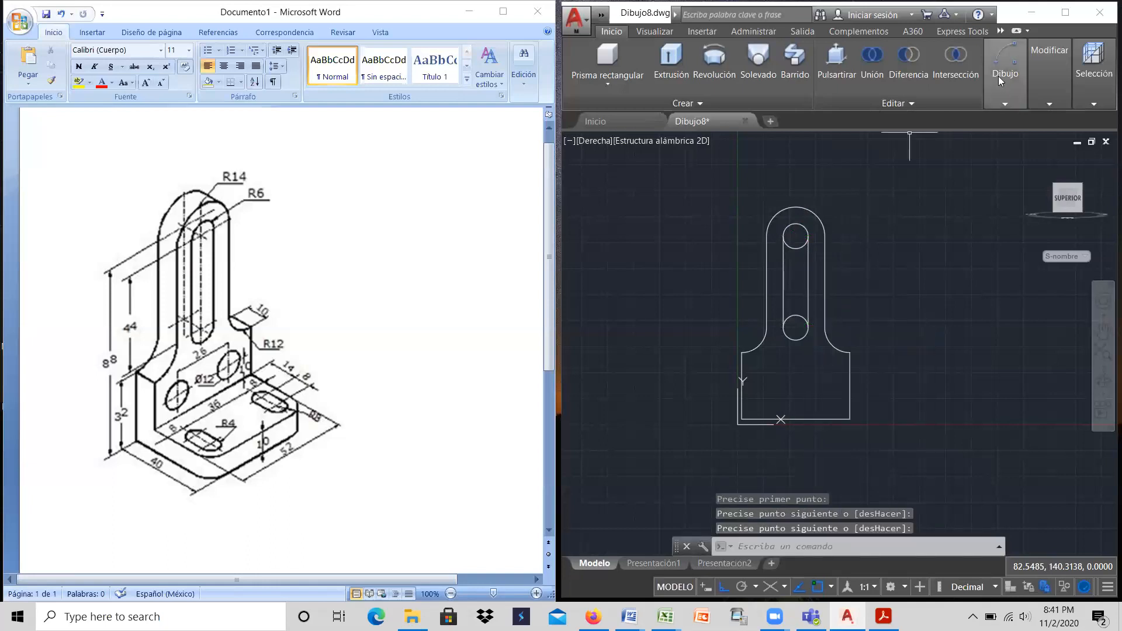
Step: Trim the inner halves of both radius 6 circles to leave a single closed slot outline
{"action": "mouse_move", "coordinate": [999, 73]}
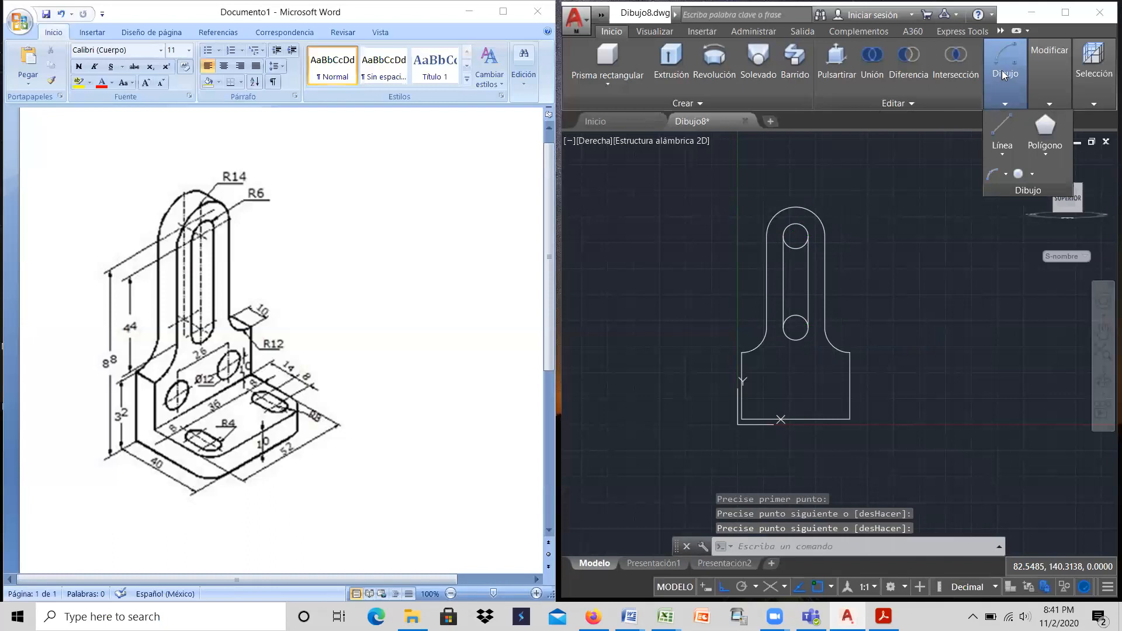
{"action": "mouse_move", "coordinate": [1040, 65]}
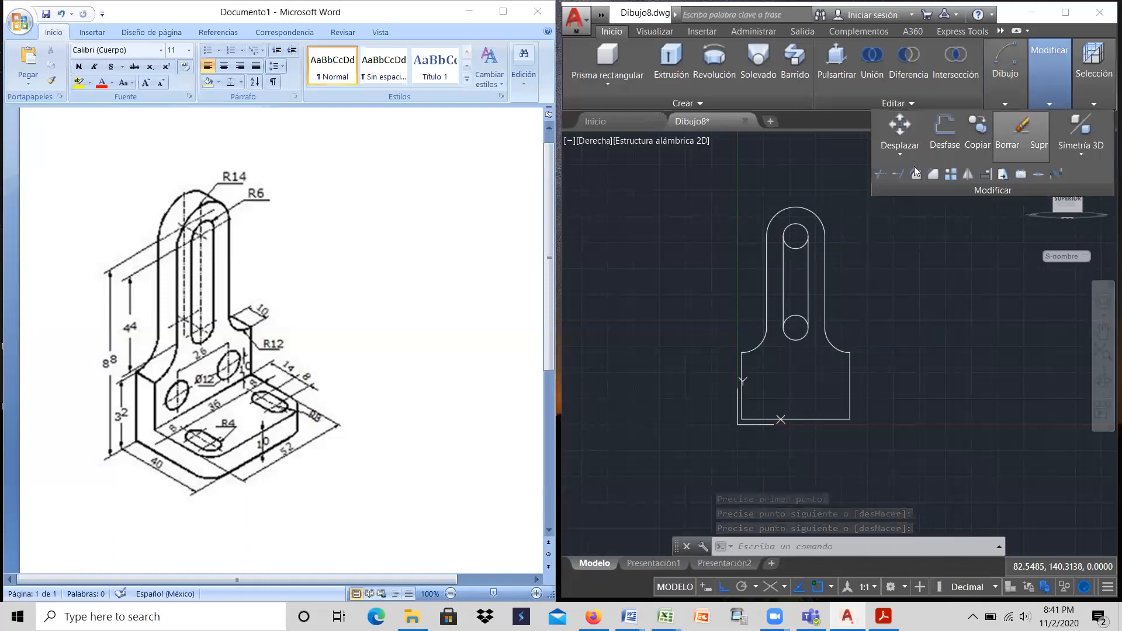
{"action": "left_click", "coordinate": [880, 174]}
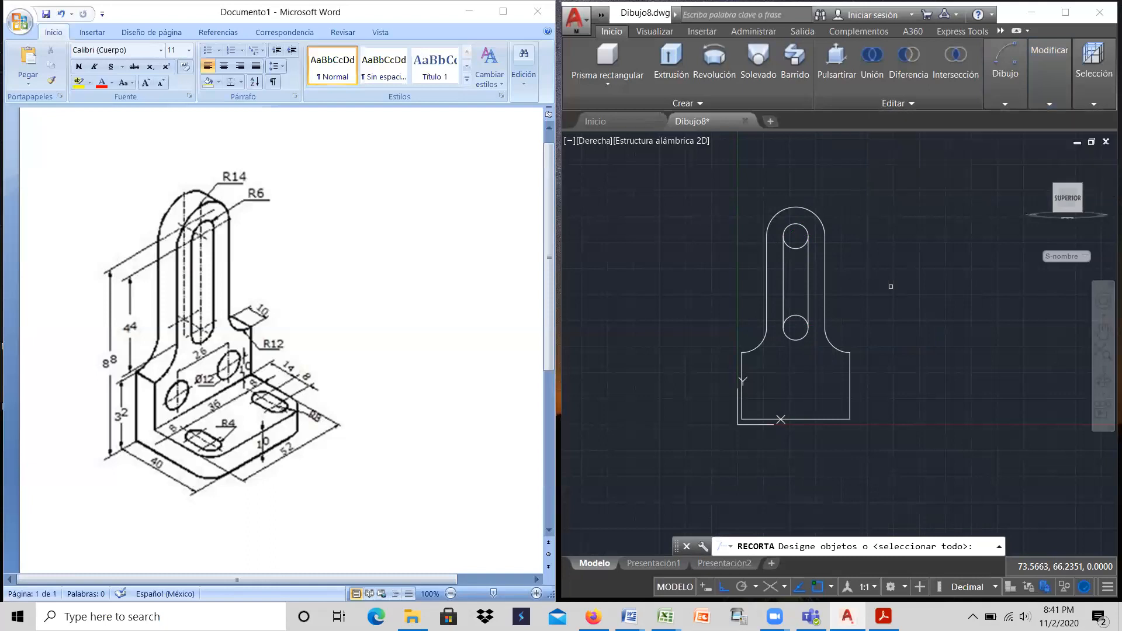
{"action": "key", "text": "Return"}
{"action": "left_click", "coordinate": [796, 315]}
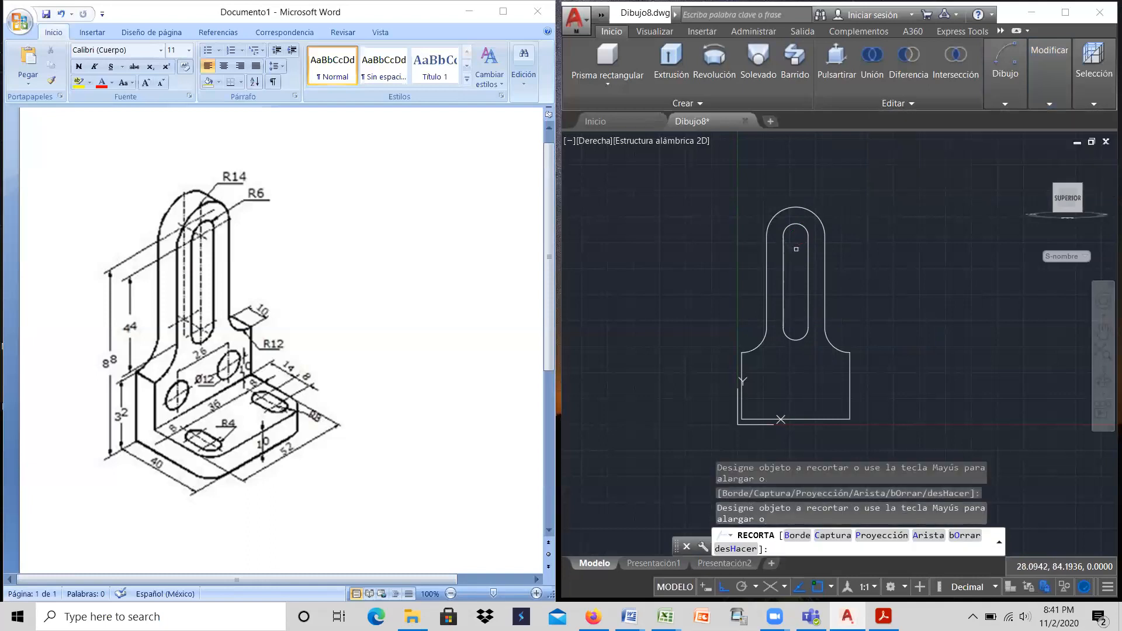
Step: Finish trimming the slot outline and end the Trim command
{"action": "left_click", "coordinate": [796, 249]}
{"action": "right_click", "coordinate": [889, 225]}
{"action": "left_click", "coordinate": [895, 231]}
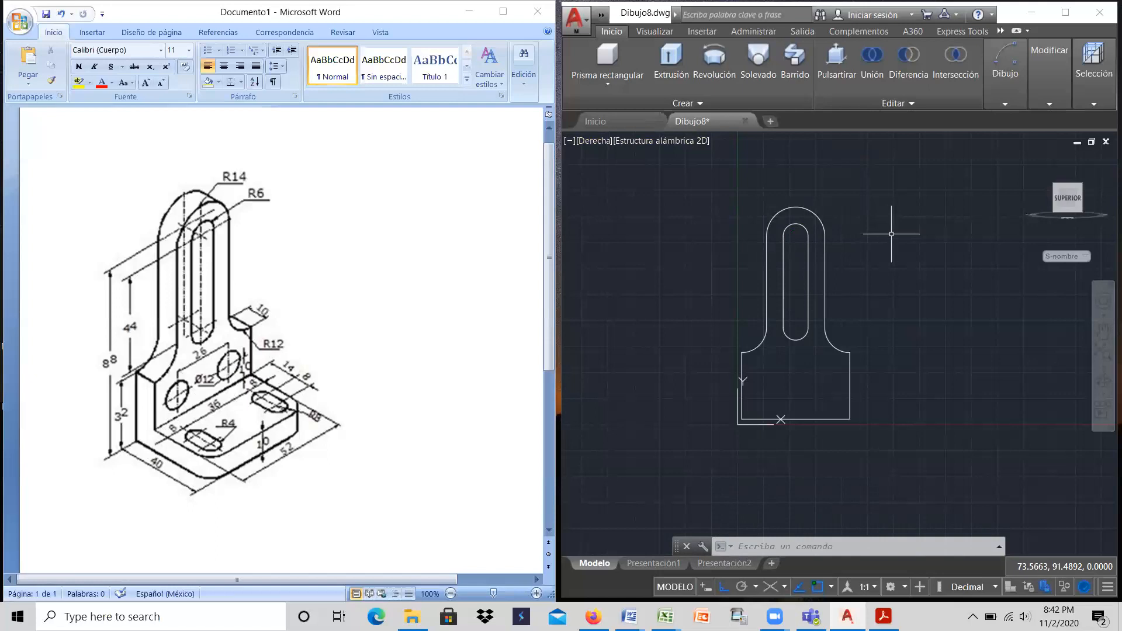
{"action": "mouse_move", "coordinate": [1005, 74]}
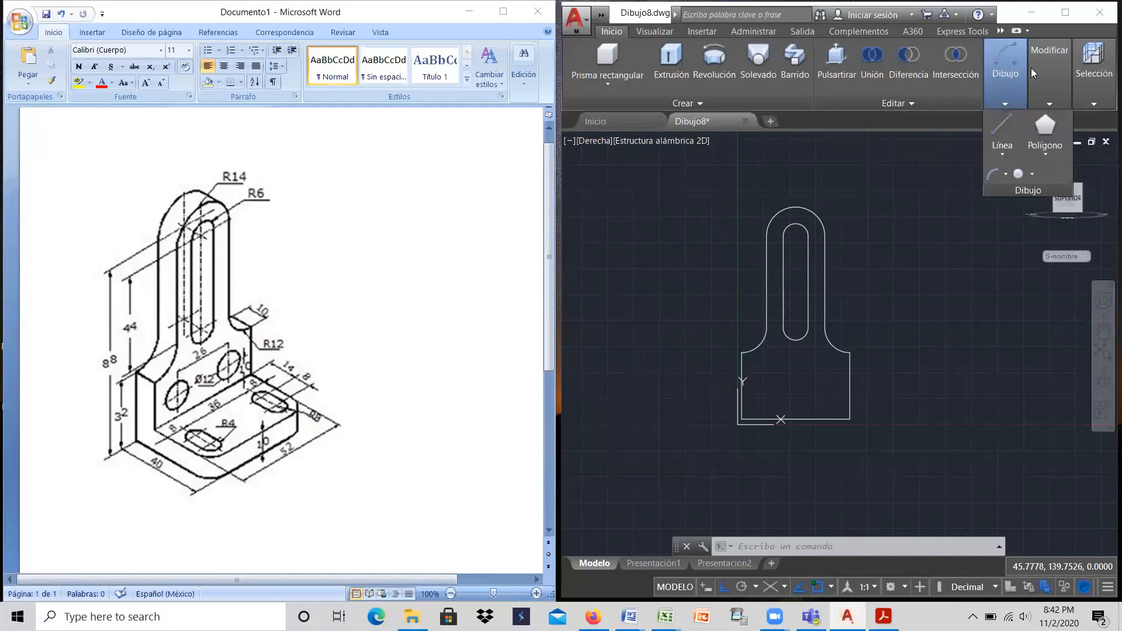
{"action": "mouse_move", "coordinate": [1036, 67]}
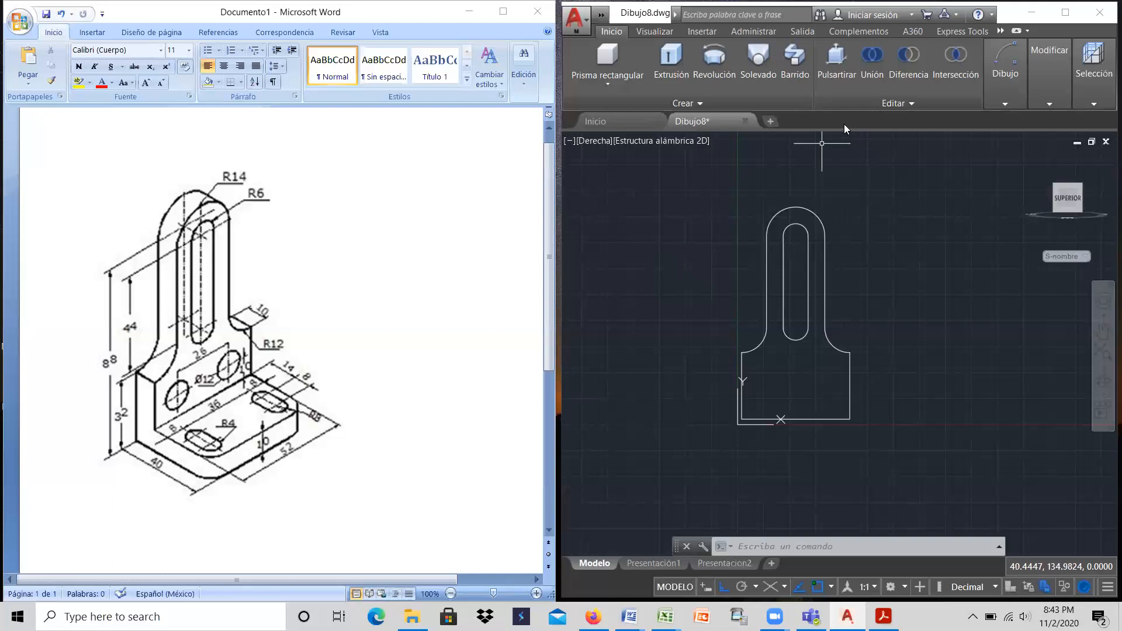
{"action": "left_click", "coordinate": [1040, 74]}
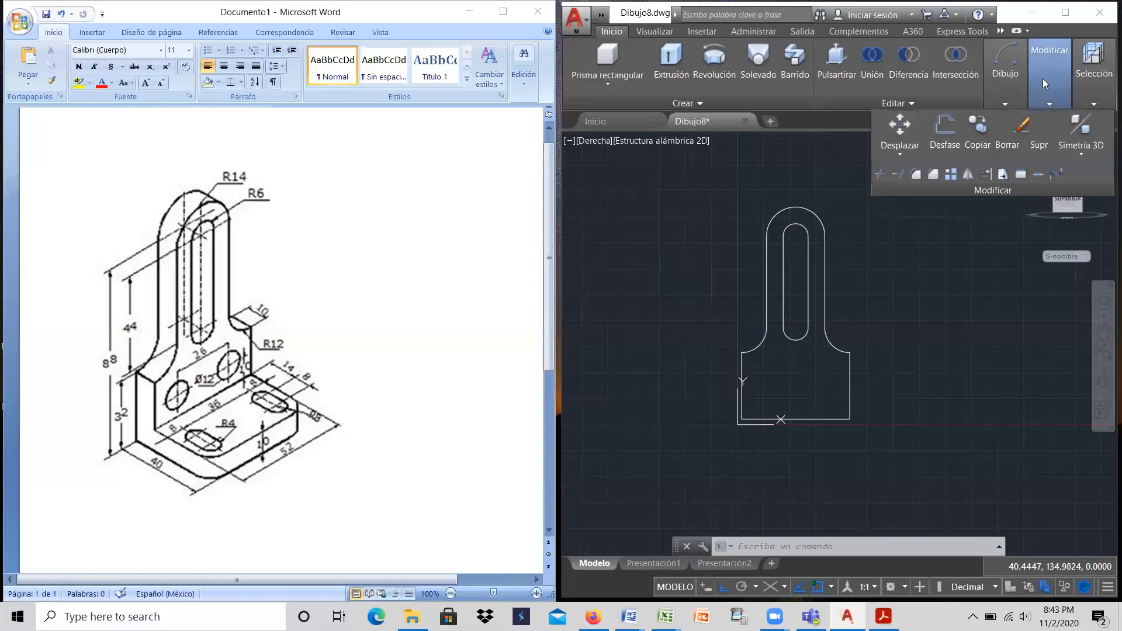
{"action": "left_click", "coordinate": [881, 173]}
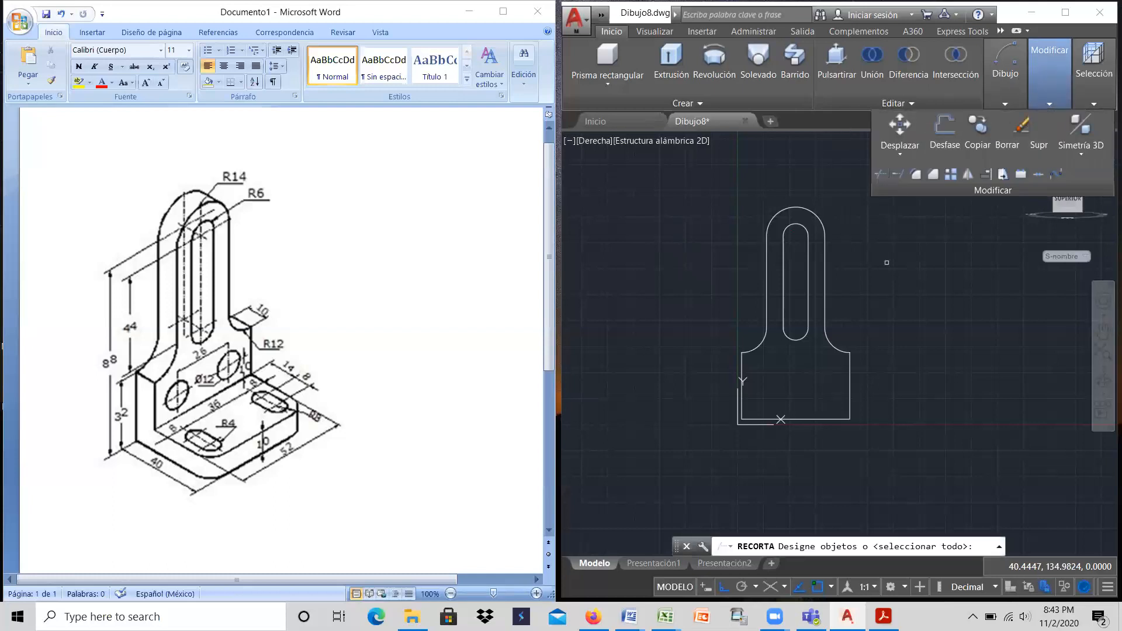
{"action": "type", "text": "20"}
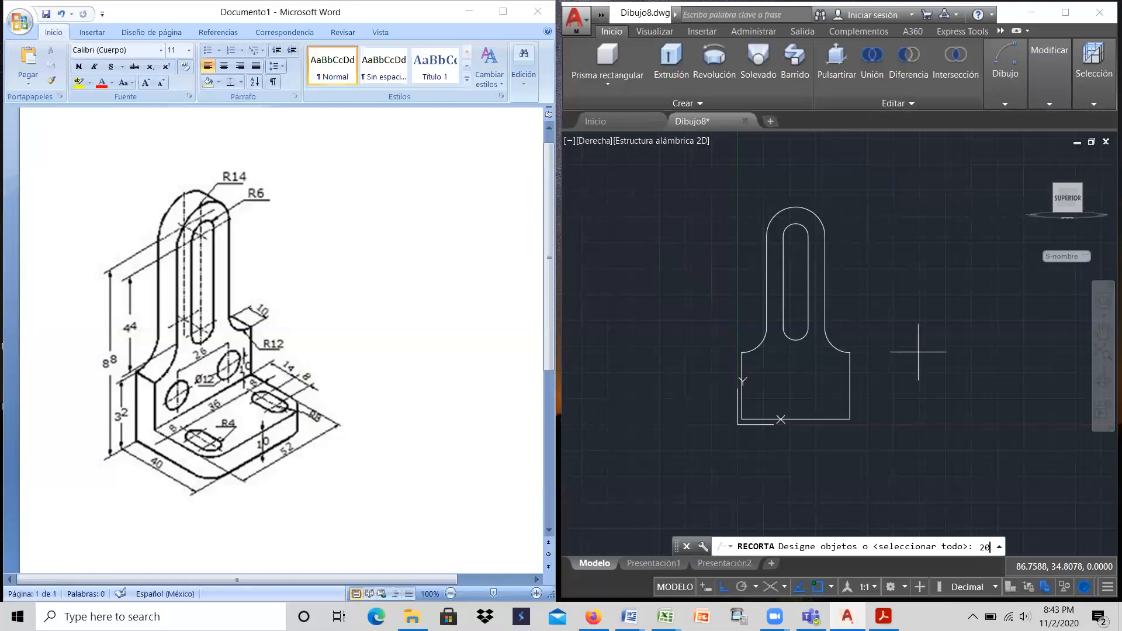
{"action": "left_click", "coordinate": [828, 276]}
{"action": "key", "text": "Return"}
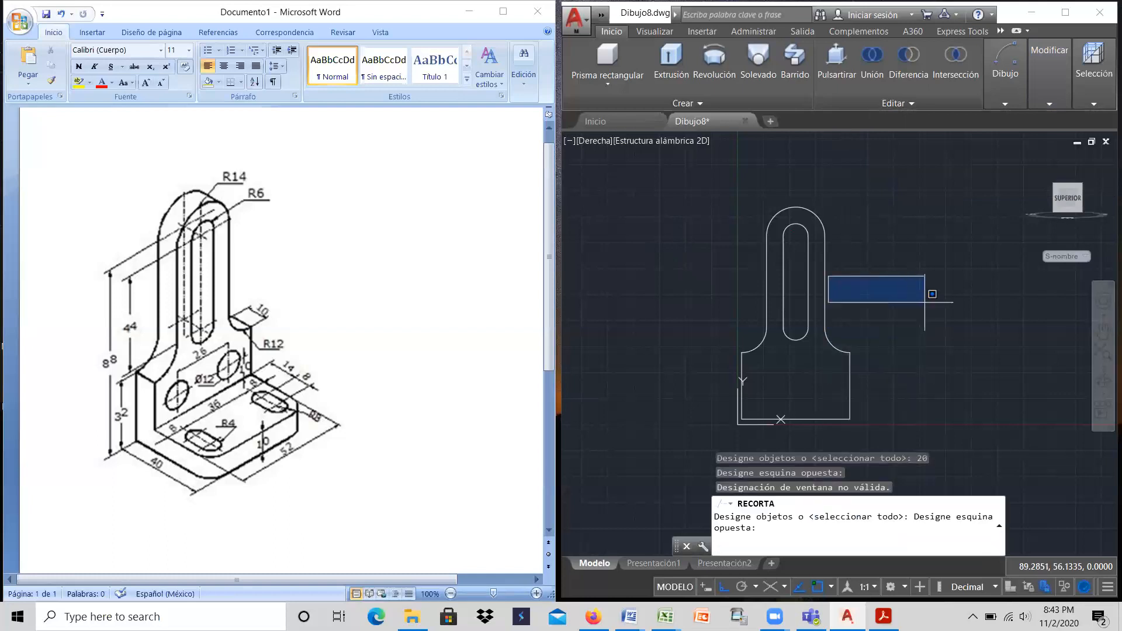
{"action": "key", "text": "Return"}
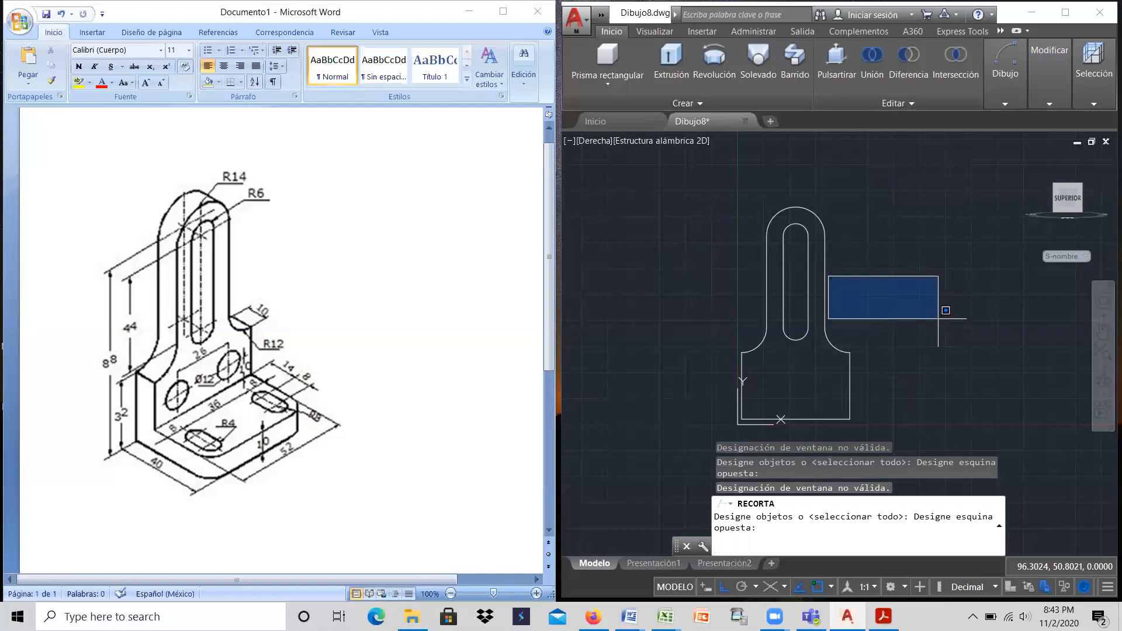
{"action": "key", "text": "Escape"}
{"action": "key", "text": "Return"}
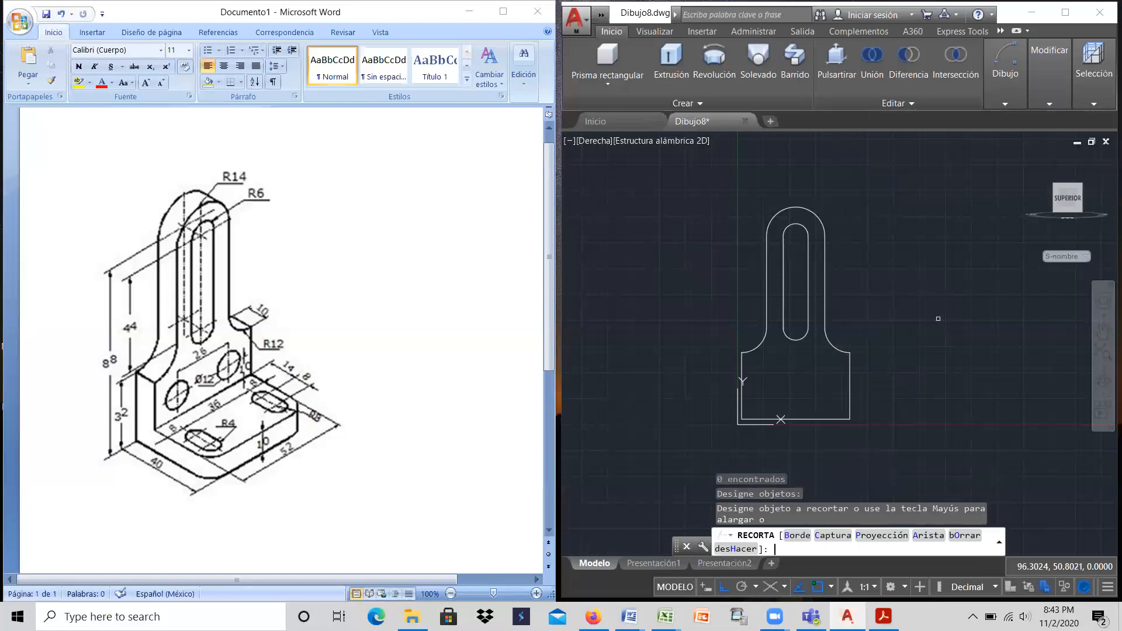
{"action": "key", "text": "Escape"}
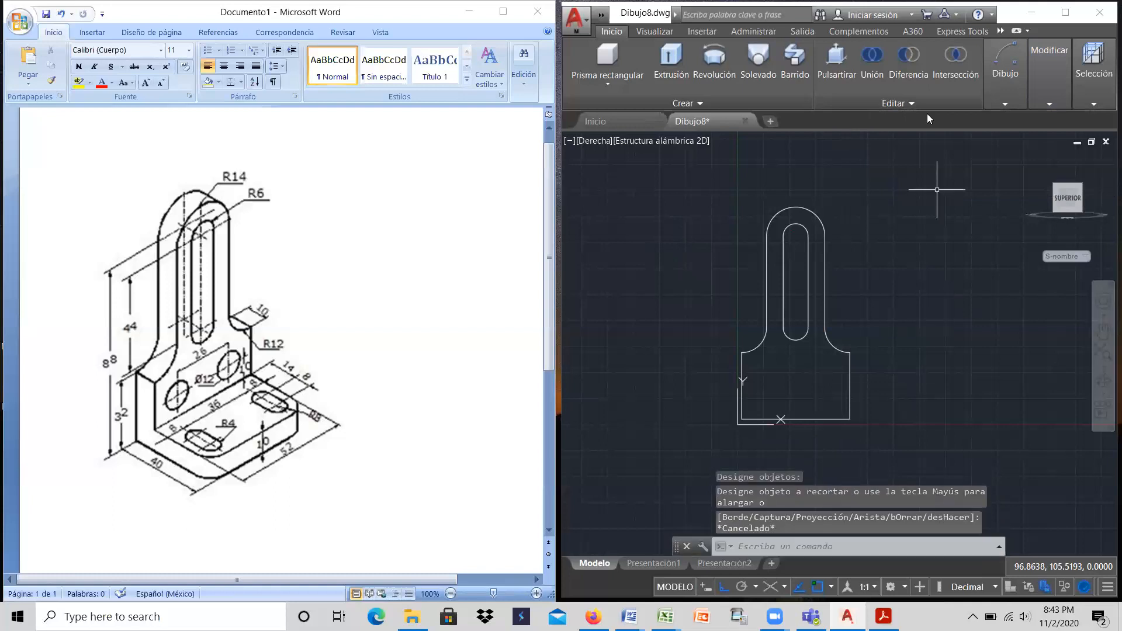
Step: Offset the plate's bottom edge upward by 20 to mark the height of the hole centres
{"action": "left_click", "coordinate": [1040, 87]}
{"action": "left_click", "coordinate": [953, 126]}
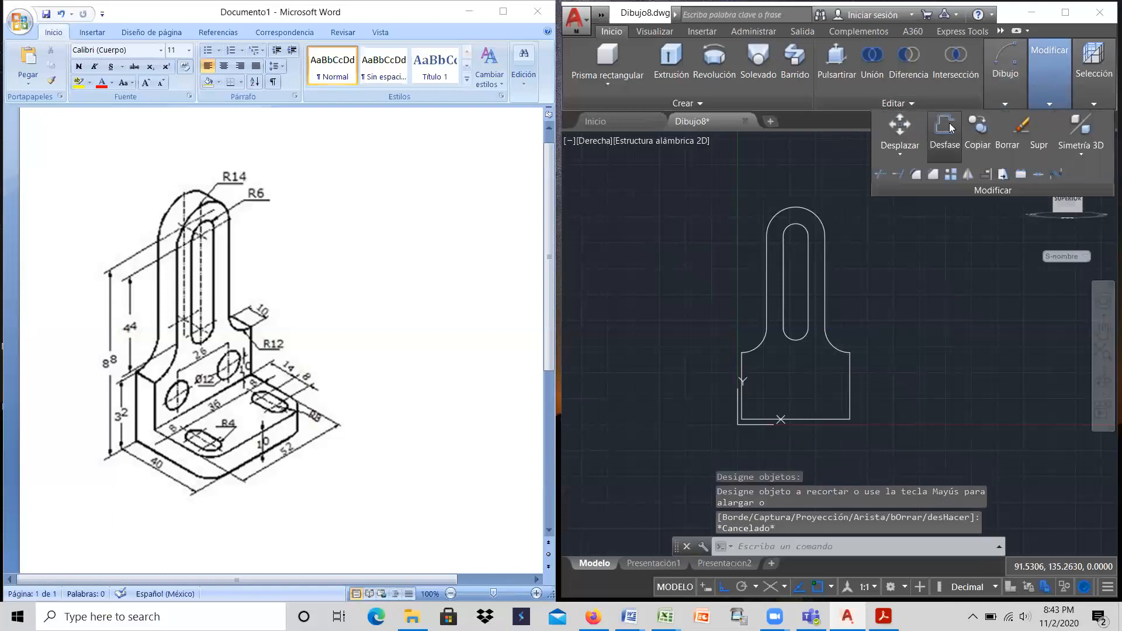
{"action": "type", "text": "20"}
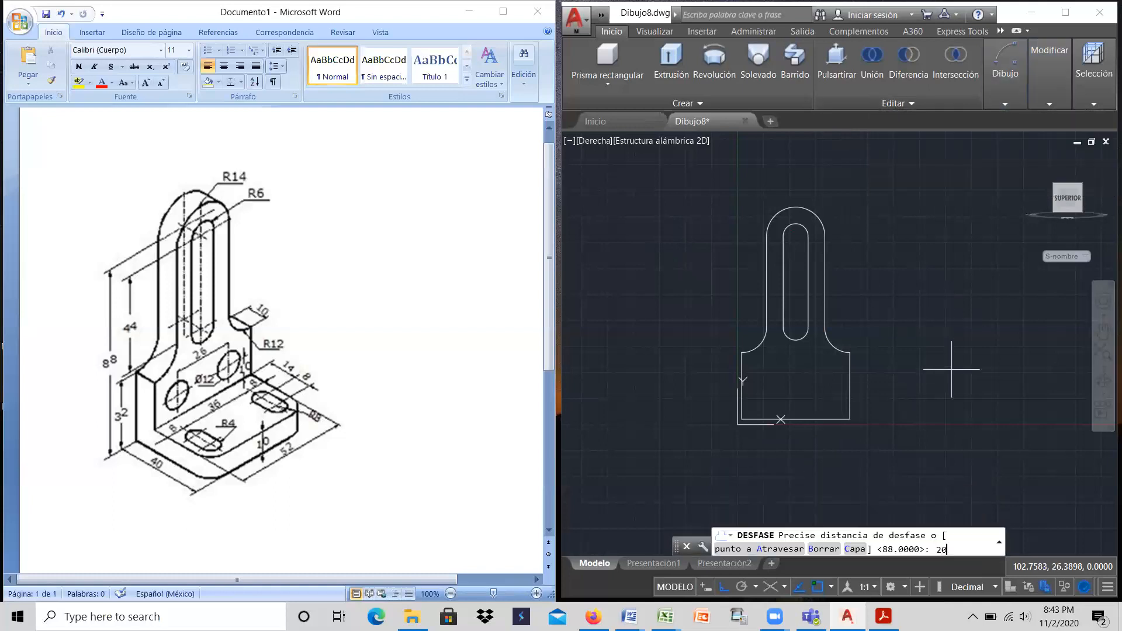
{"action": "key", "text": "Return"}
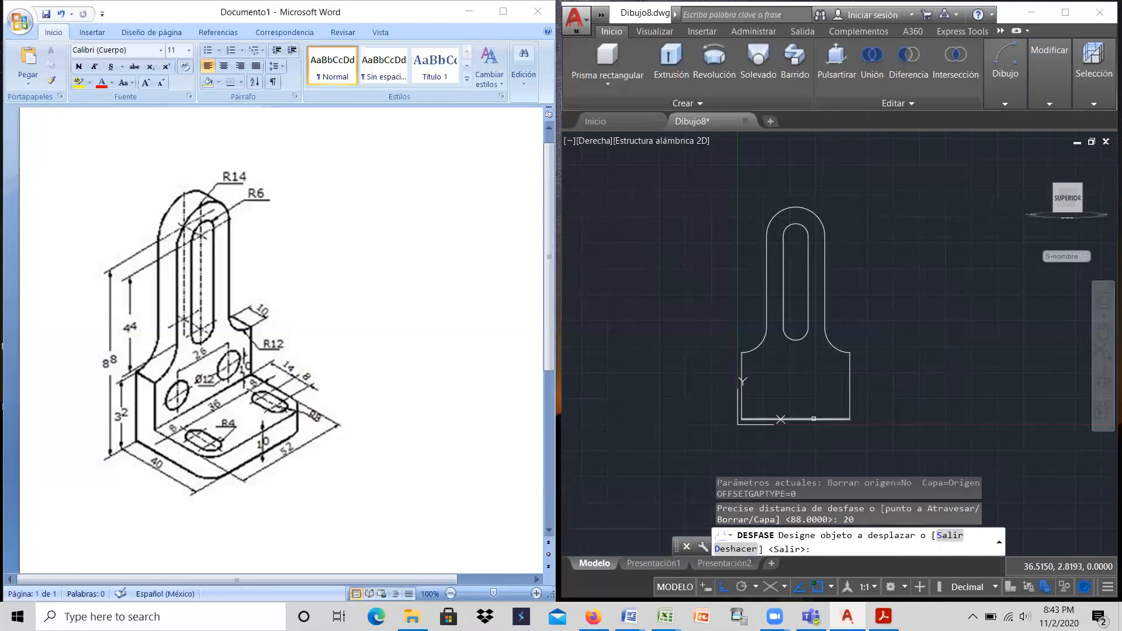
{"action": "left_click", "coordinate": [813, 418]}
{"action": "left_click", "coordinate": [809, 391]}
{"action": "right_click", "coordinate": [810, 393]}
{"action": "left_click", "coordinate": [839, 401]}
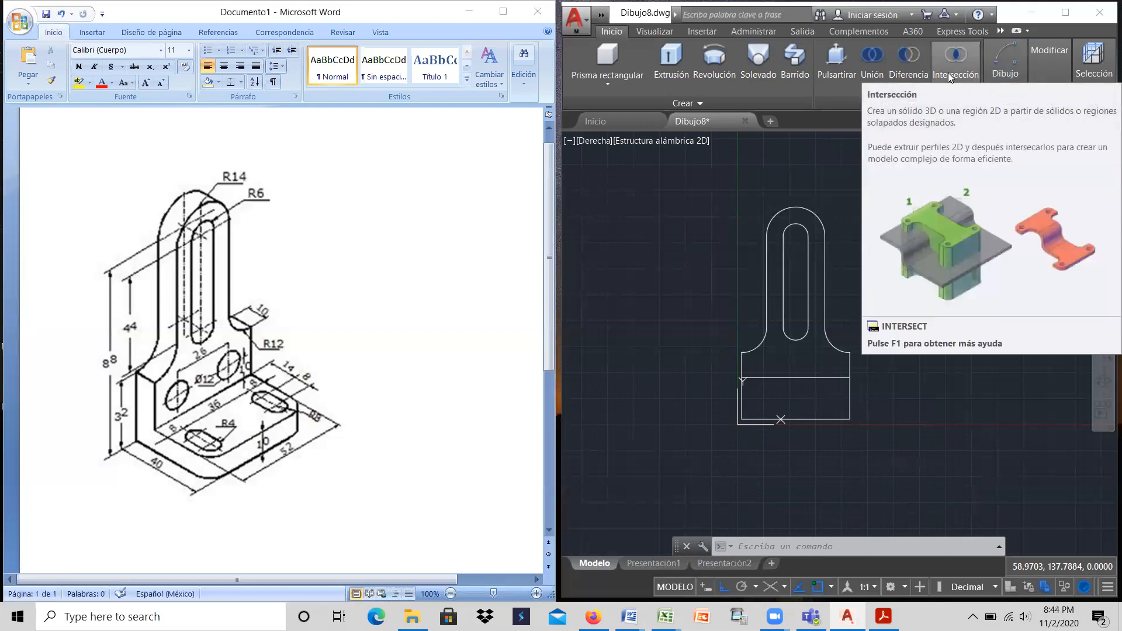
Step: Draw a vertical line about 14 long straight down from the midpoint of the horizontal offset line
{"action": "mouse_move", "coordinate": [1040, 60]}
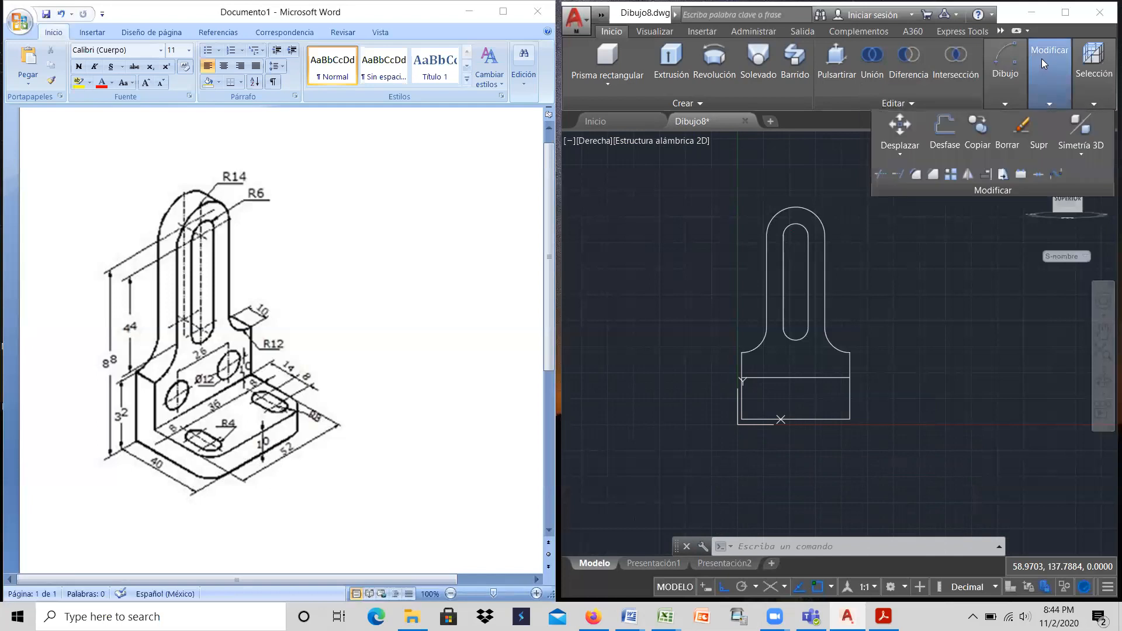
{"action": "mouse_move", "coordinate": [1005, 63]}
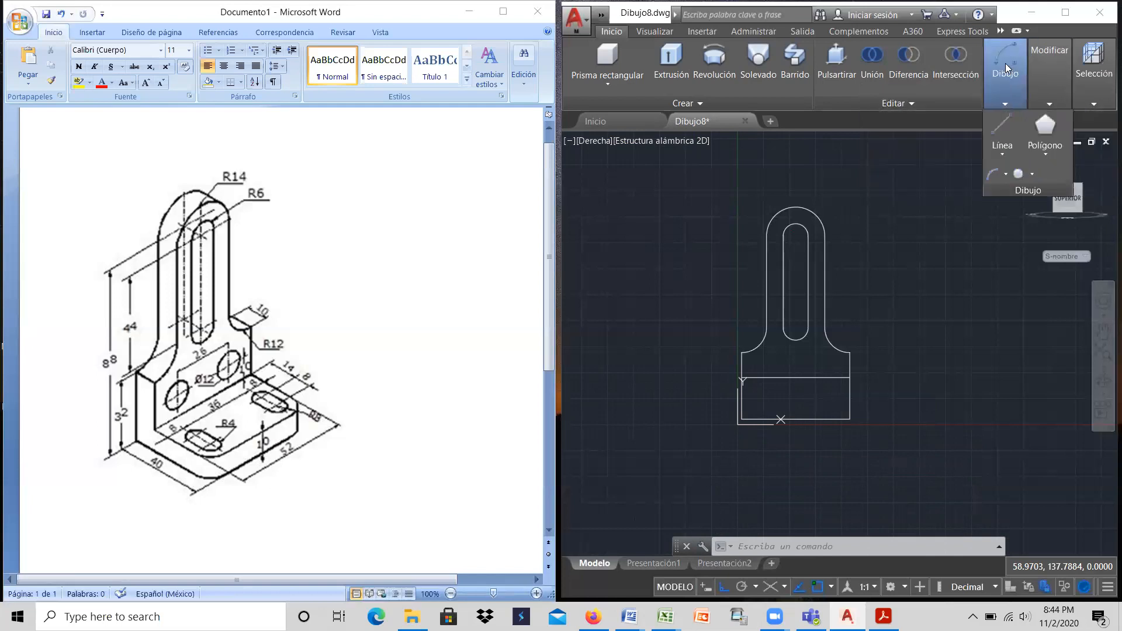
{"action": "left_click", "coordinate": [1002, 119]}
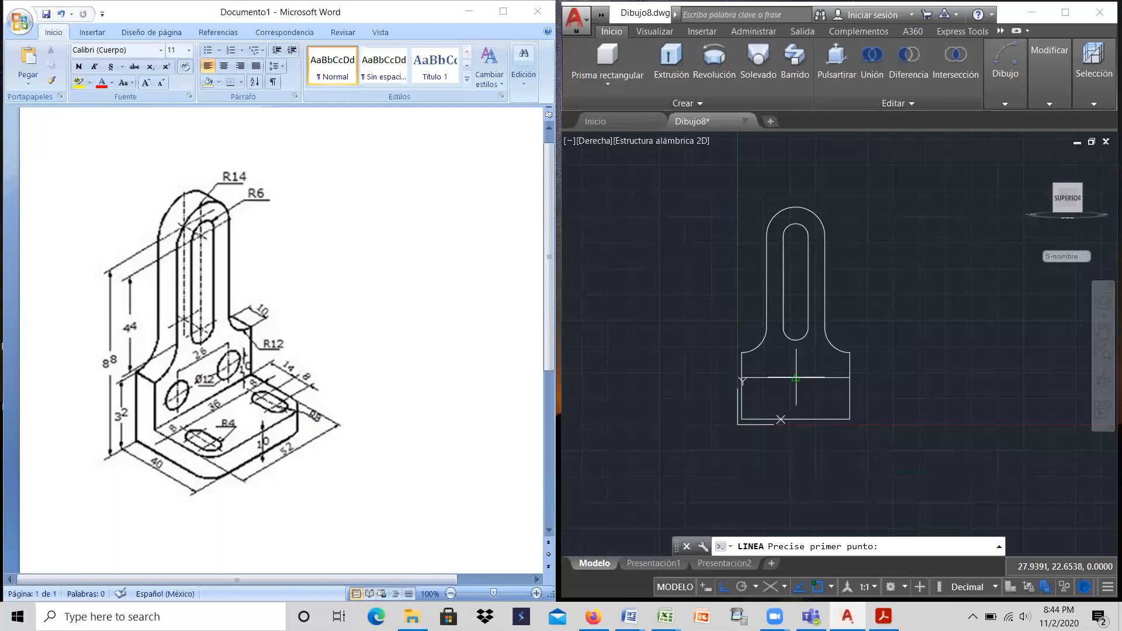
{"action": "left_click", "coordinate": [796, 377]}
{"action": "left_click", "coordinate": [796, 406]}
{"action": "right_click", "coordinate": [797, 407]}
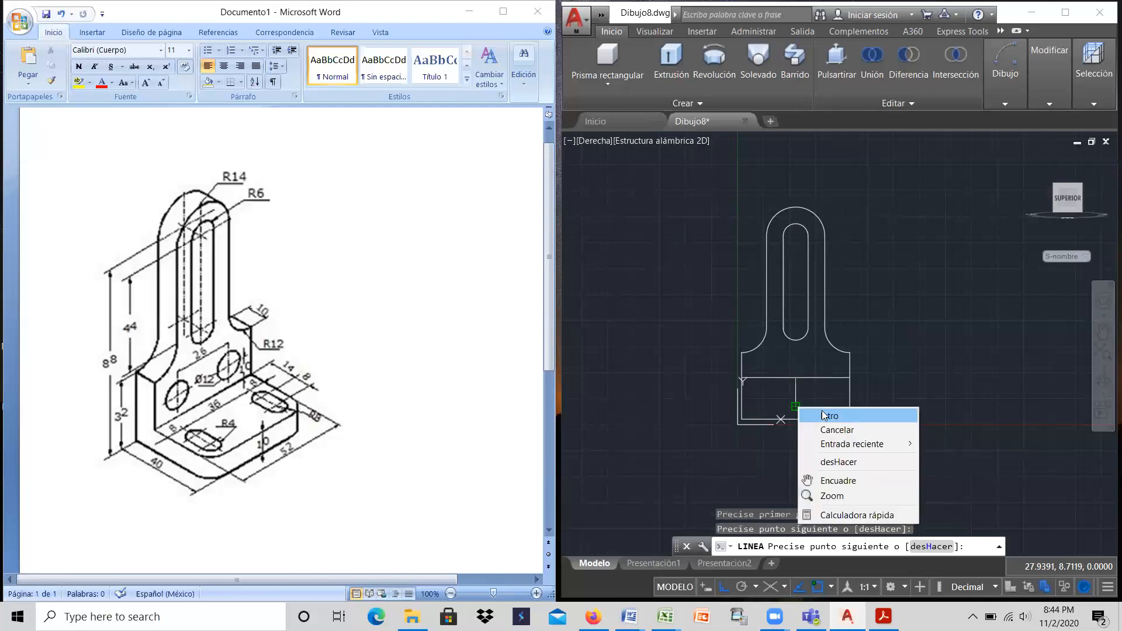
{"action": "left_click", "coordinate": [828, 416]}
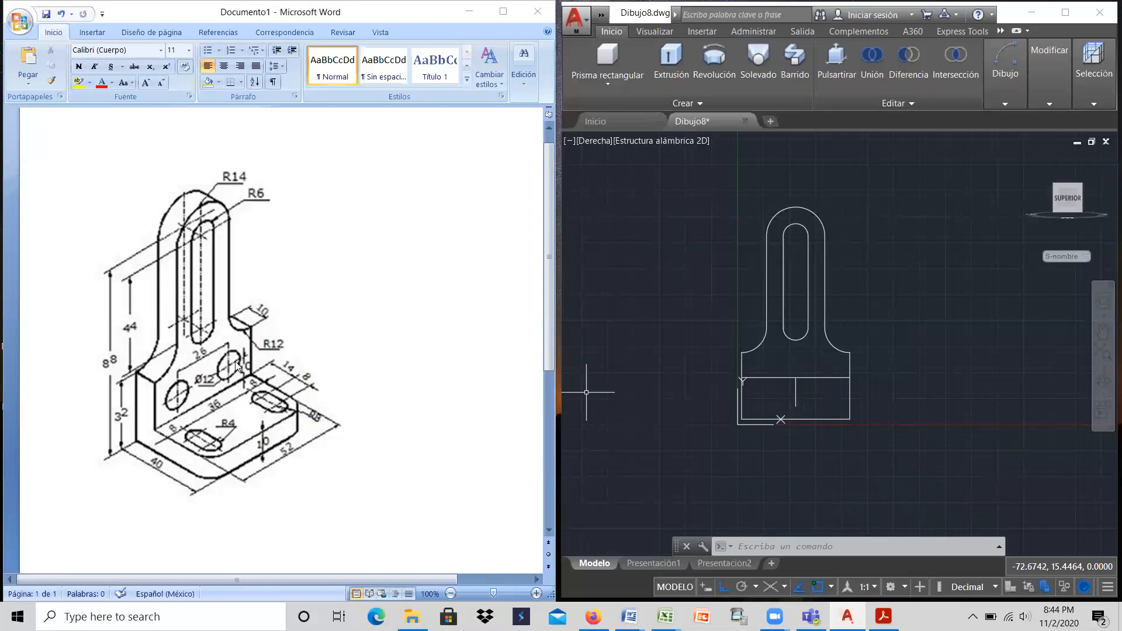
Step: Offset the short vertical centre line by 13 to both its left and its right
{"action": "left_click", "coordinate": [1005, 69]}
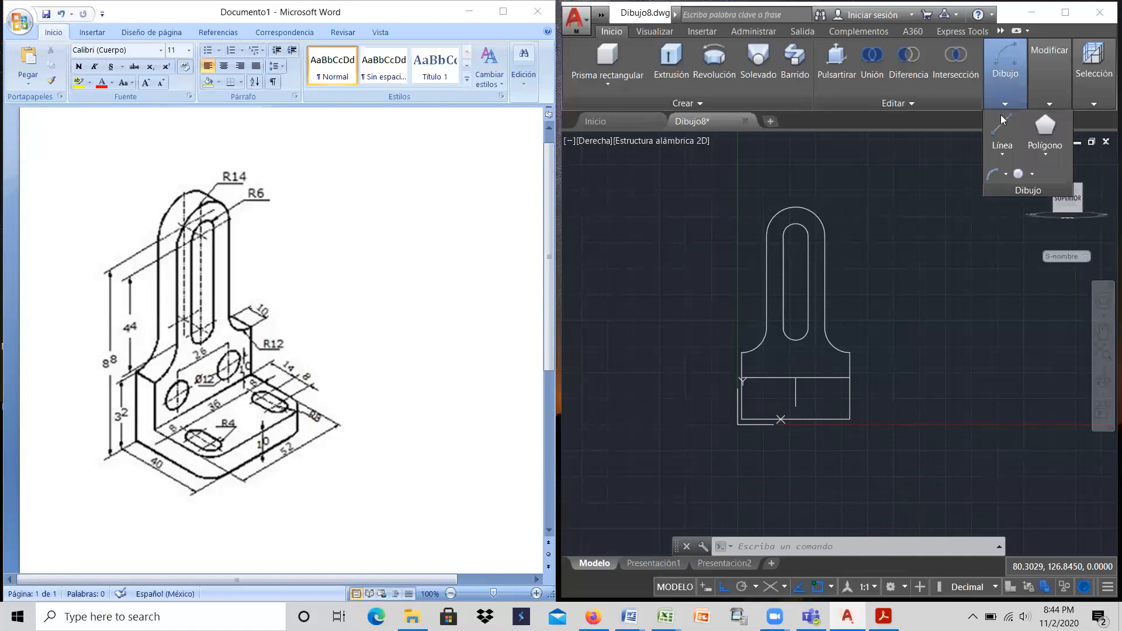
{"action": "left_click", "coordinate": [1045, 71]}
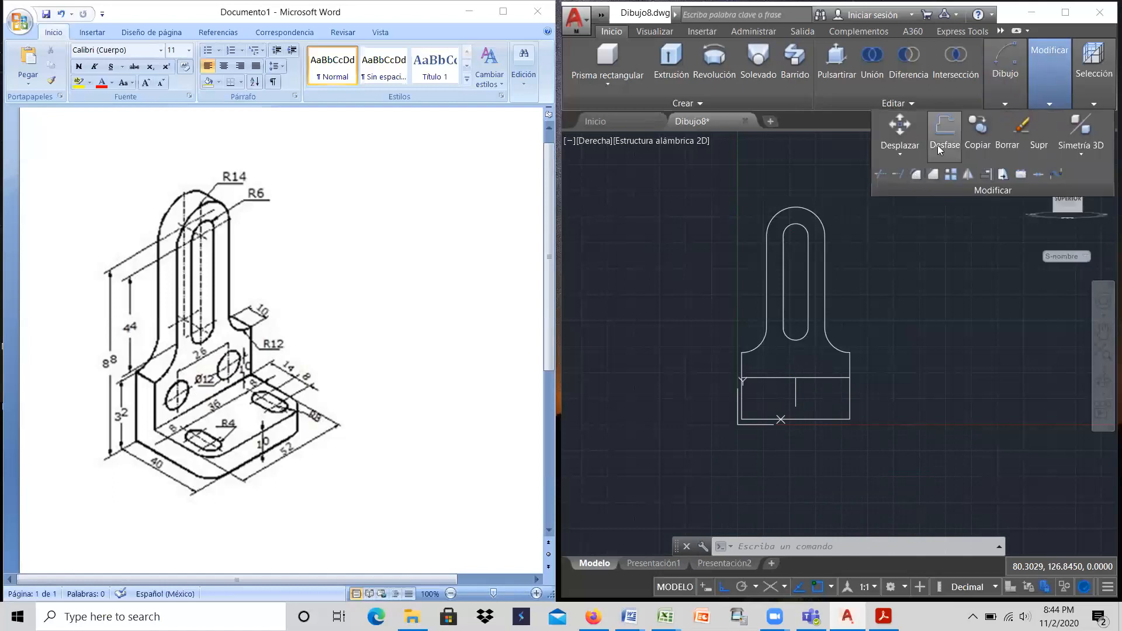
{"action": "left_click", "coordinate": [949, 130]}
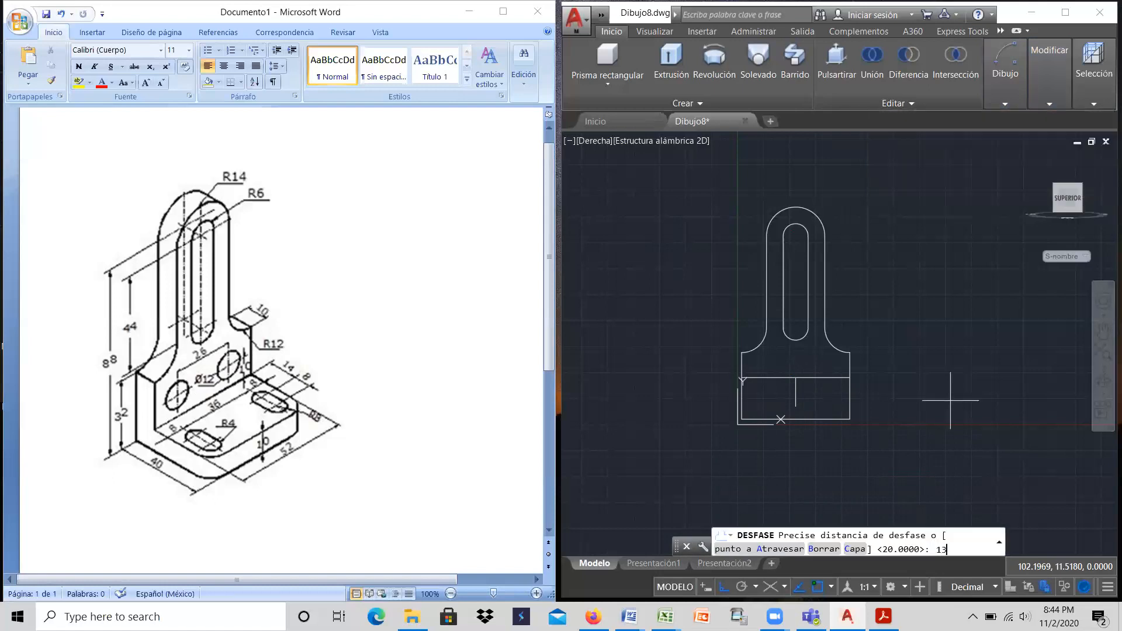
{"action": "key", "text": "Return"}
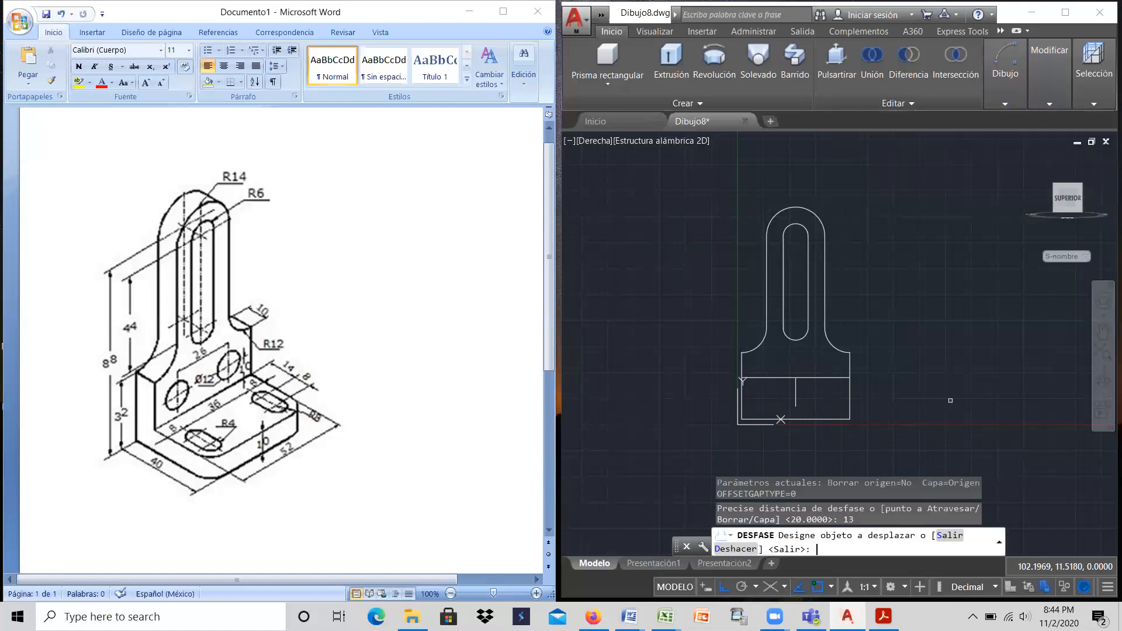
{"action": "left_click", "coordinate": [795, 397]}
{"action": "left_click", "coordinate": [777, 400]}
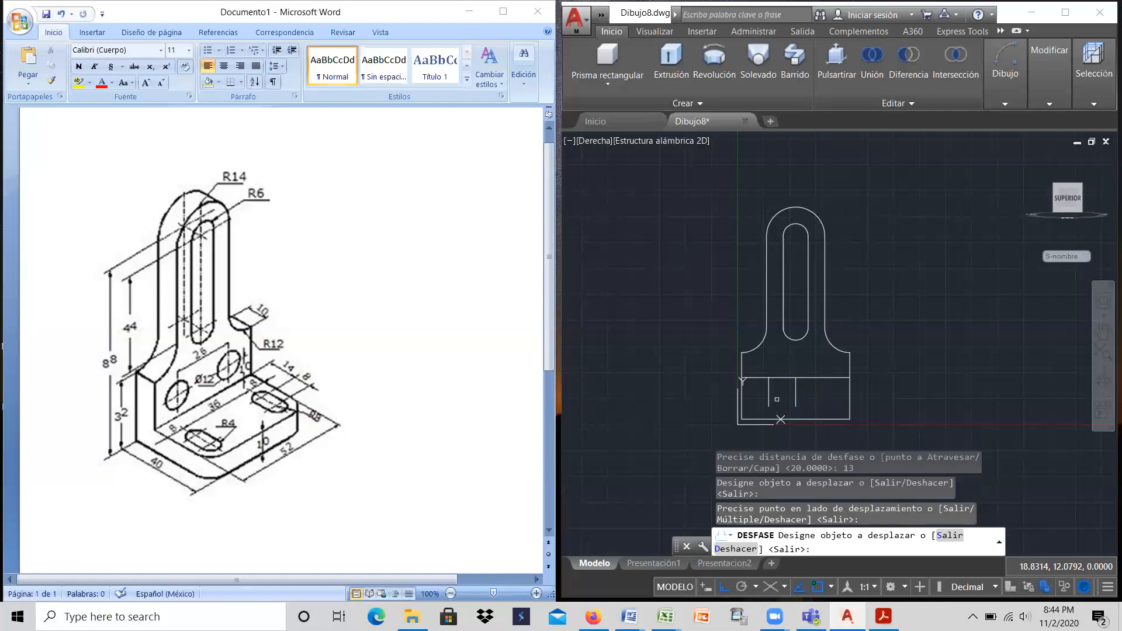
{"action": "left_click", "coordinate": [795, 401]}
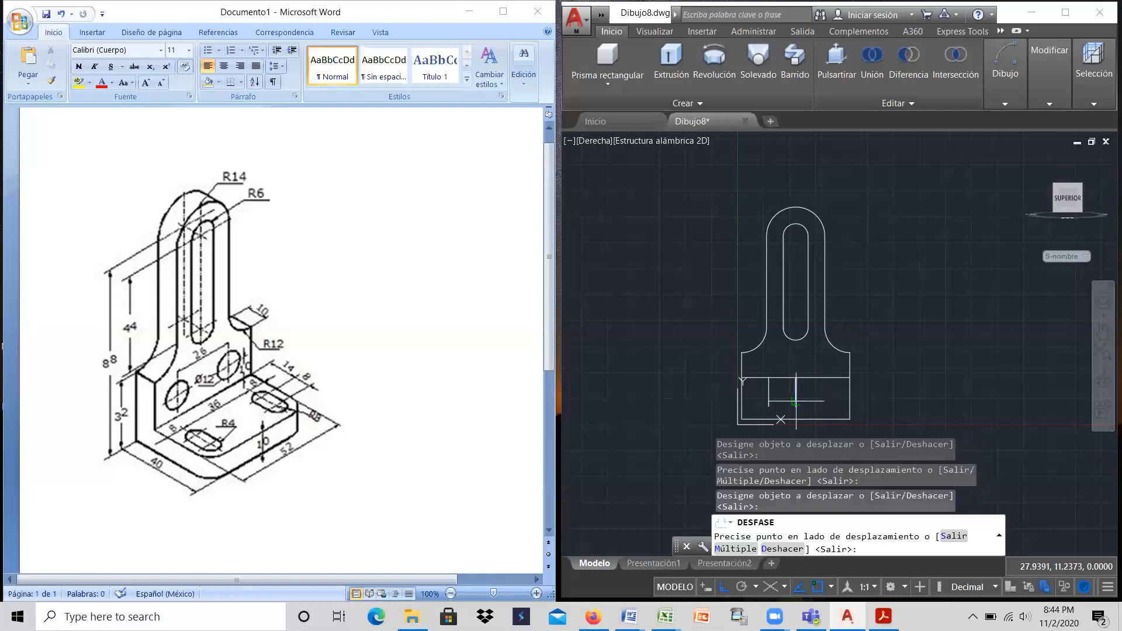
{"action": "left_click", "coordinate": [832, 398]}
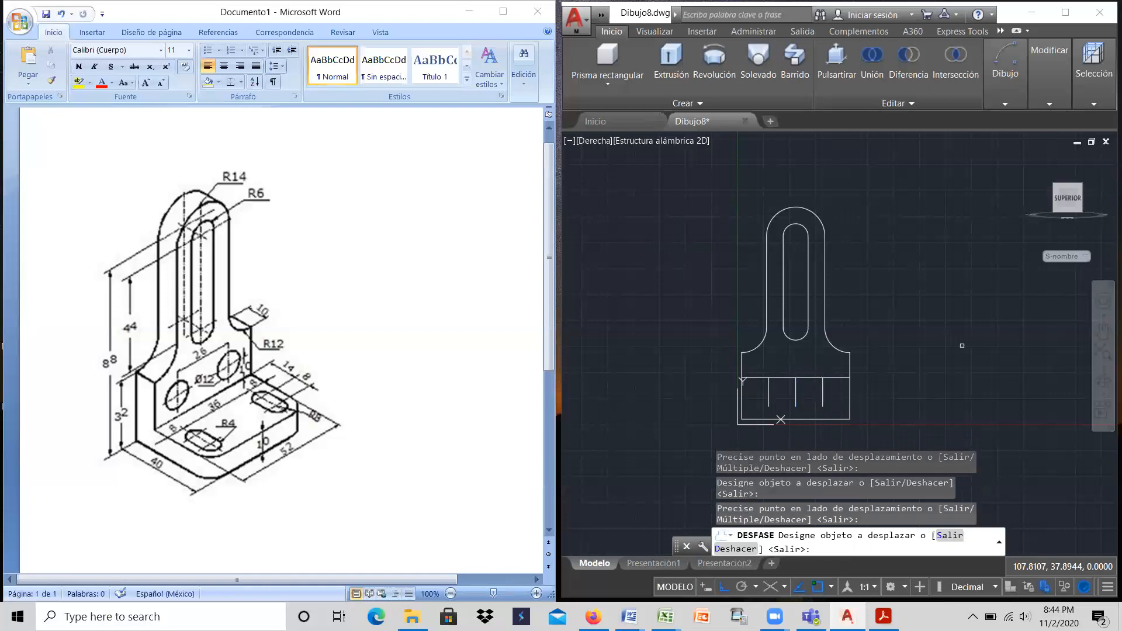
{"action": "right_click", "coordinate": [962, 345]}
{"action": "left_click", "coordinate": [984, 353]}
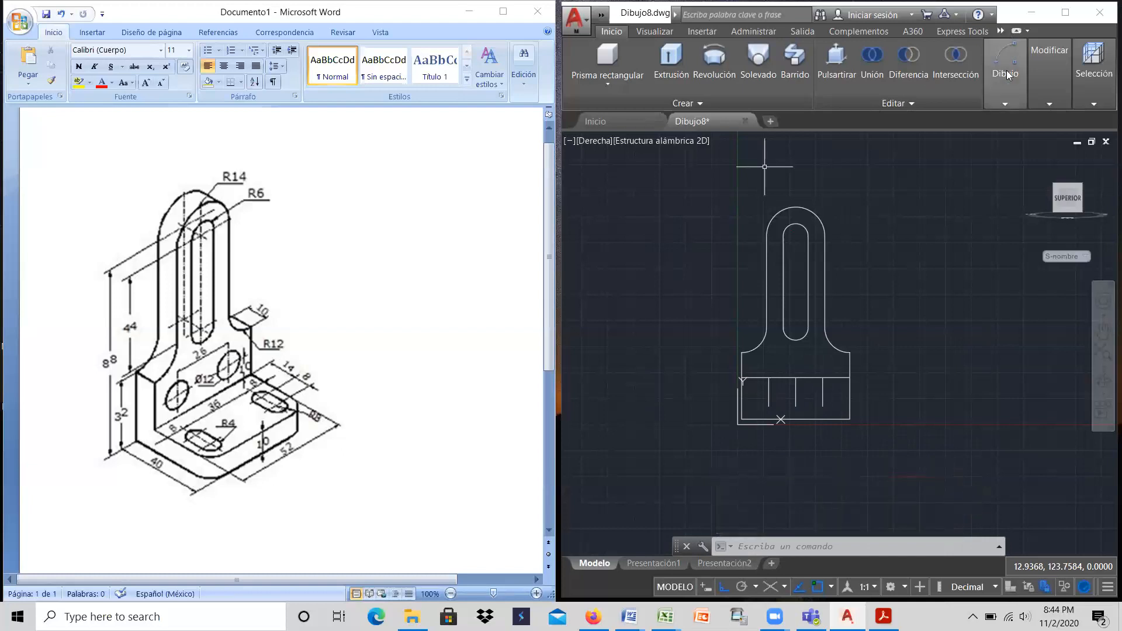
Step: Draw a circle of diameter 12 centred on the upper end of the right-hand short vertical line
{"action": "mouse_move", "coordinate": [1005, 72]}
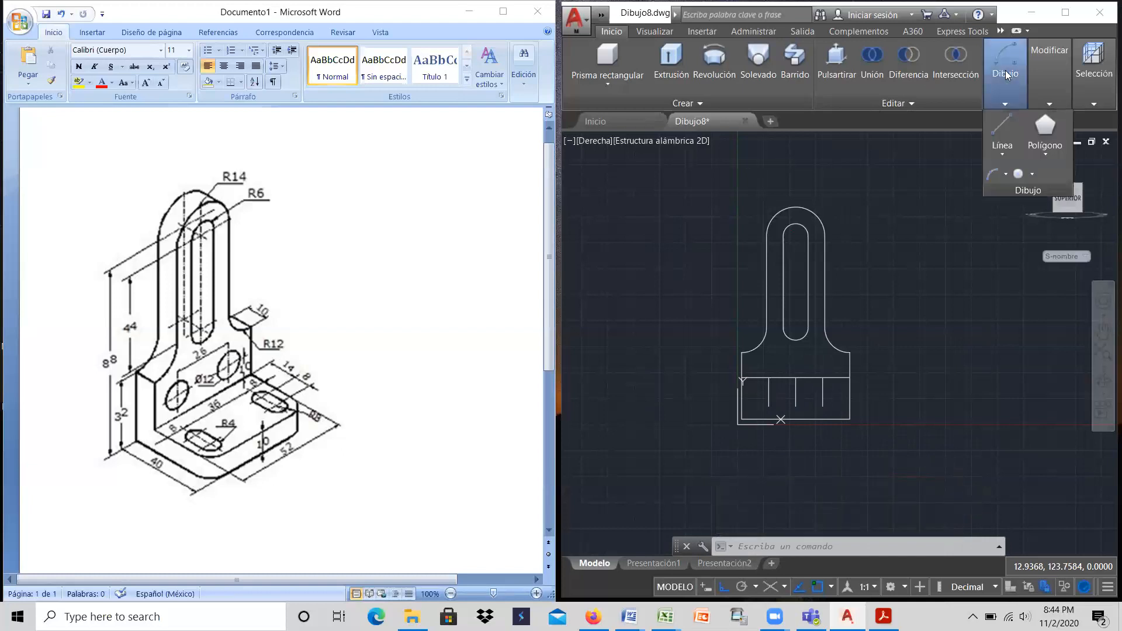
{"action": "left_click", "coordinate": [1032, 173]}
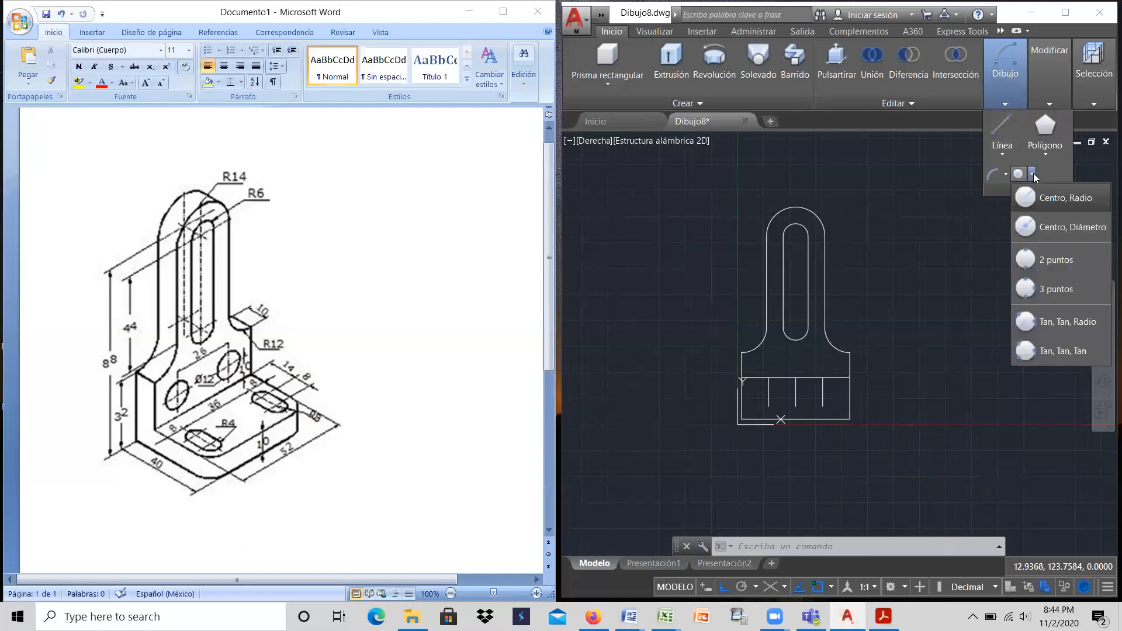
{"action": "left_click", "coordinate": [1050, 228]}
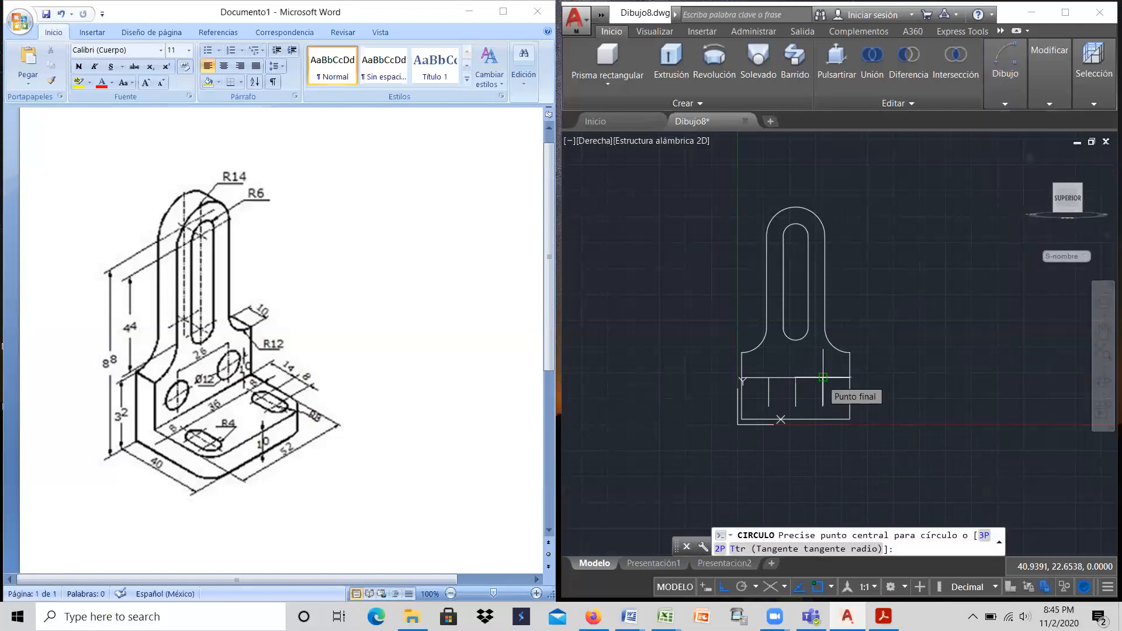
{"action": "left_click", "coordinate": [823, 377]}
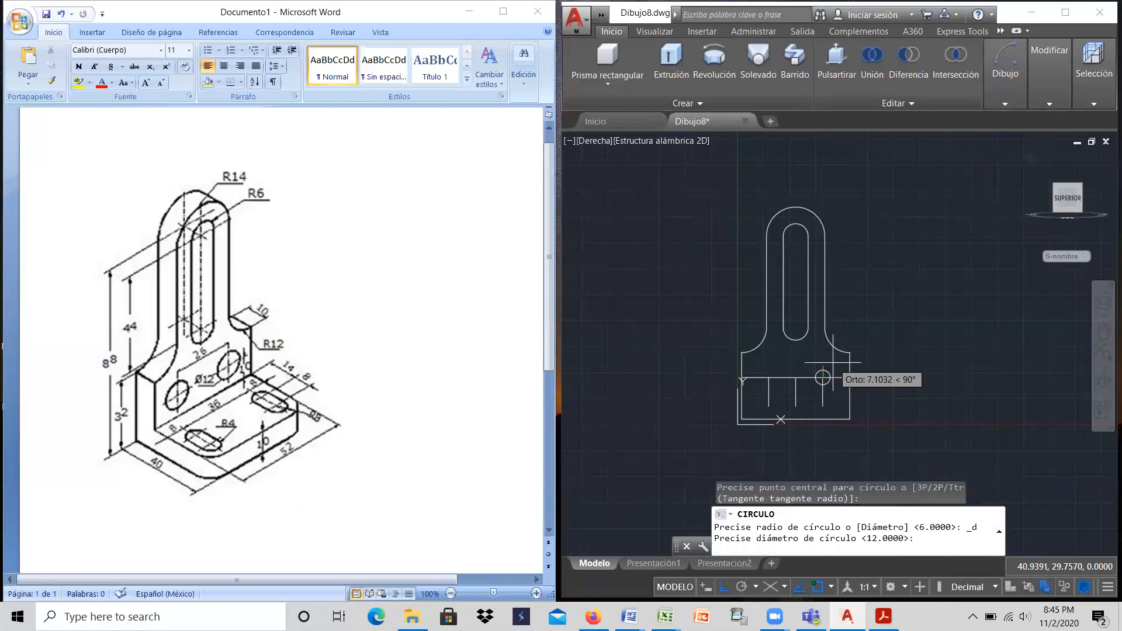
{"action": "type", "text": "12"}
{"action": "key", "text": "Return"}
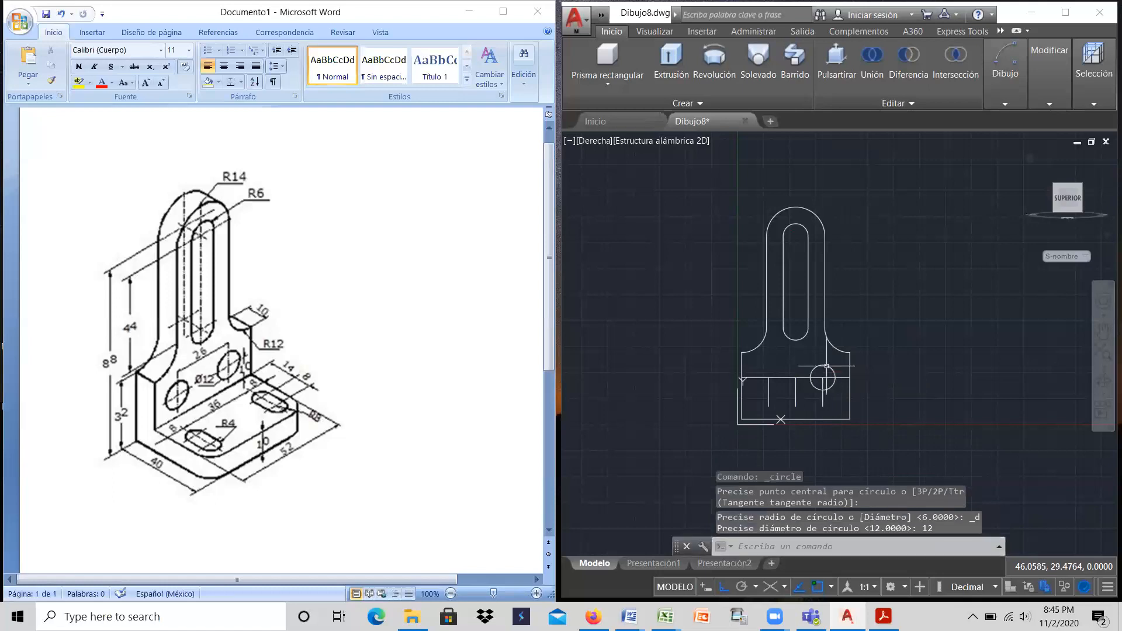
Step: Copy the diameter 12 circle from its centre to the upper end of the left-hand short vertical line
{"action": "left_click", "coordinate": [1047, 94]}
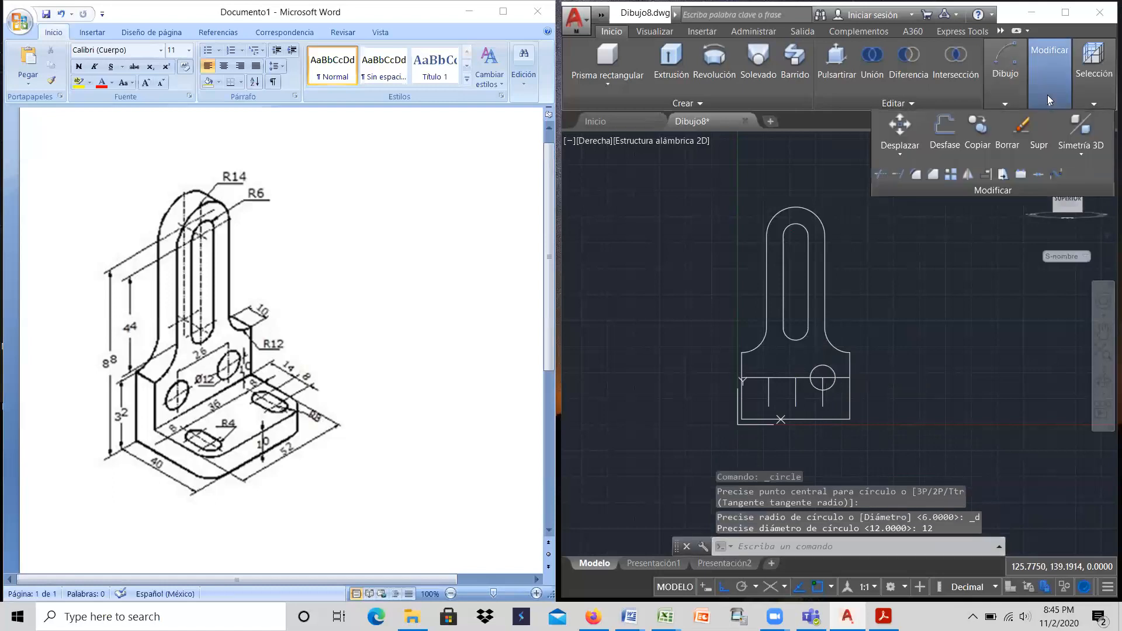
{"action": "left_click", "coordinate": [977, 131]}
{"action": "left_click", "coordinate": [835, 374]}
{"action": "key", "text": "Return"}
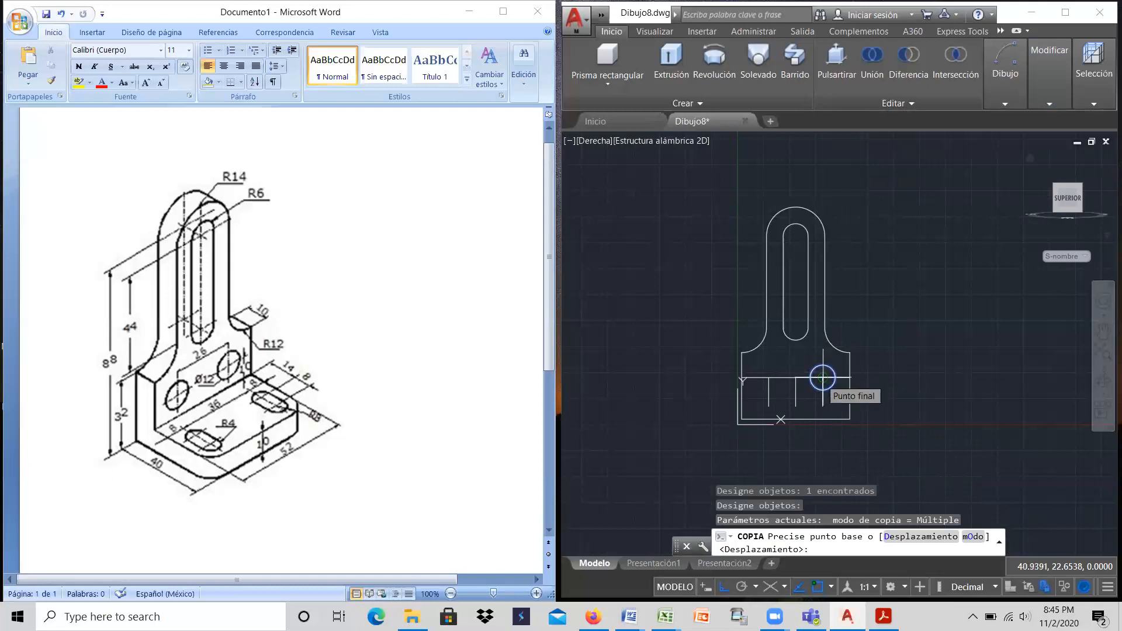
{"action": "left_click", "coordinate": [823, 378]}
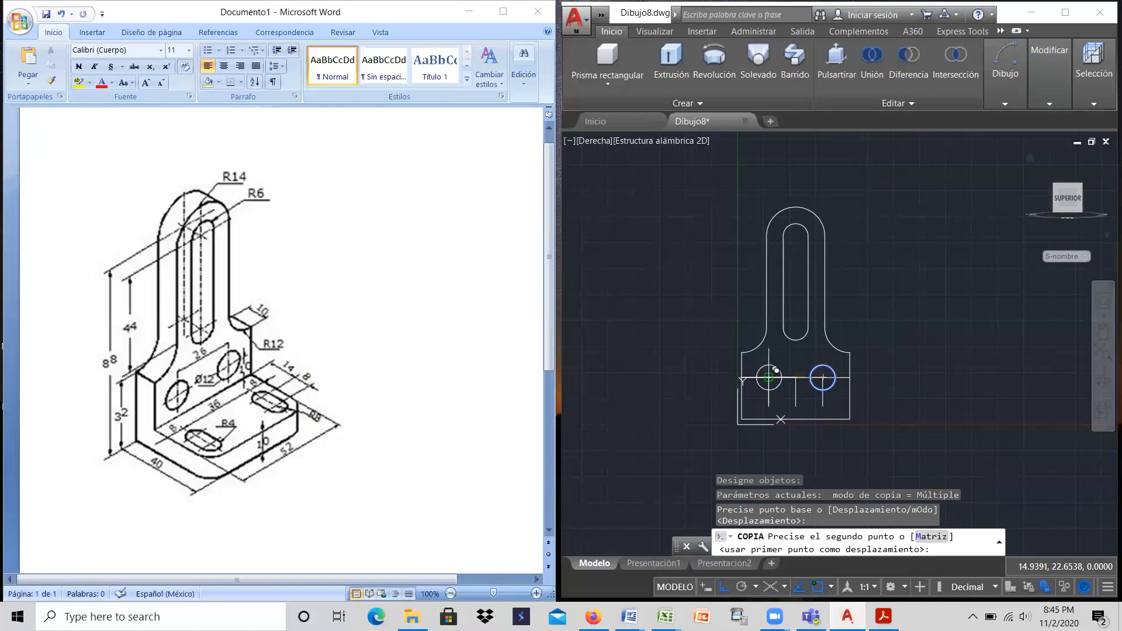
{"action": "left_click", "coordinate": [769, 378]}
{"action": "right_click", "coordinate": [753, 377]}
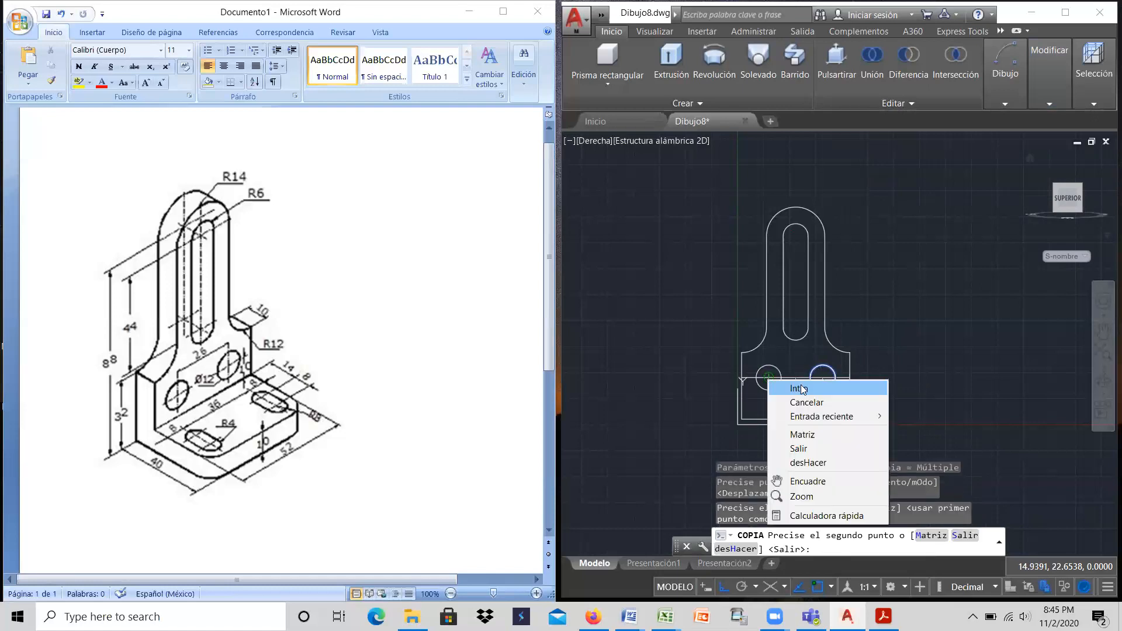
{"action": "left_click", "coordinate": [777, 387]}
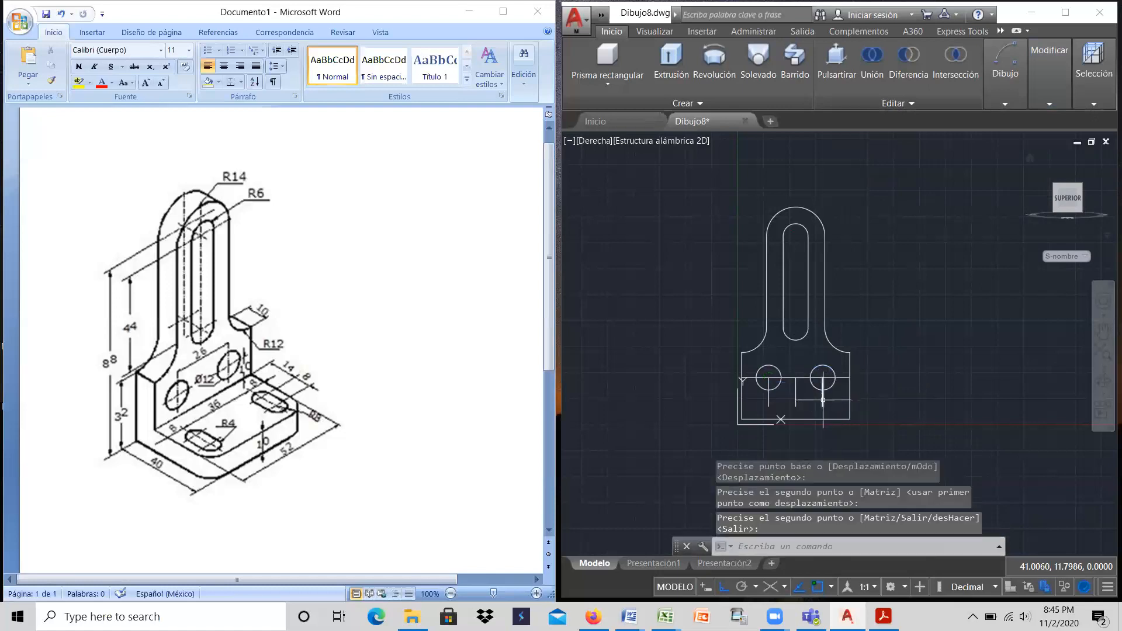
Step: Delete the three short vertical centre lines and the horizontal construction line through the hole centres
{"action": "left_click", "coordinate": [823, 393]}
{"action": "left_click", "coordinate": [795, 397]}
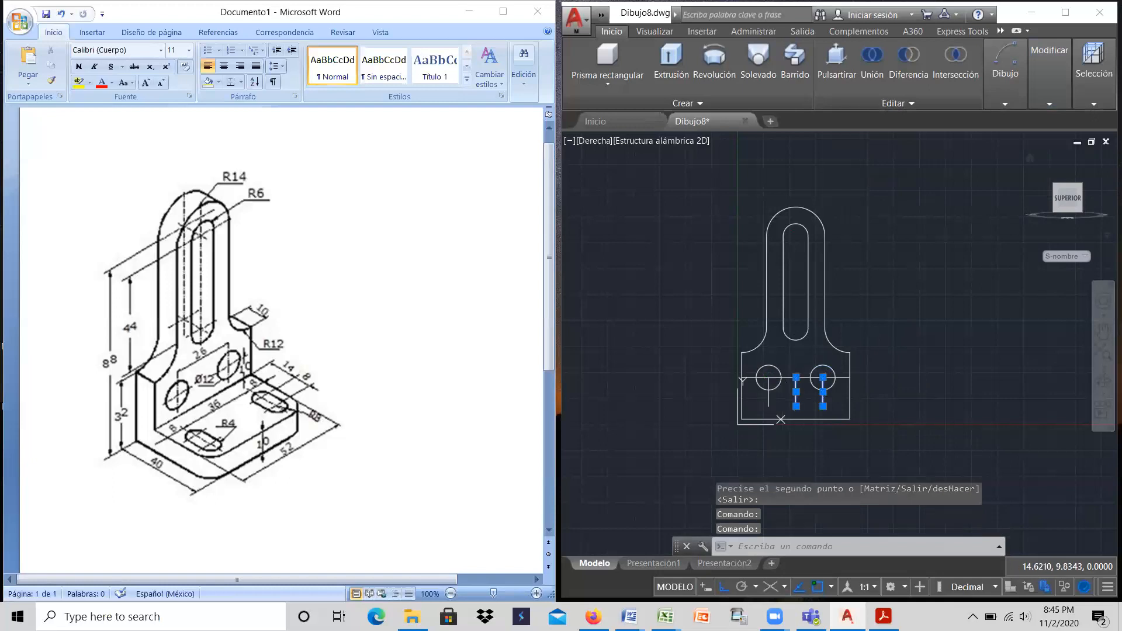
{"action": "left_click", "coordinate": [768, 397]}
{"action": "left_click", "coordinate": [790, 378]}
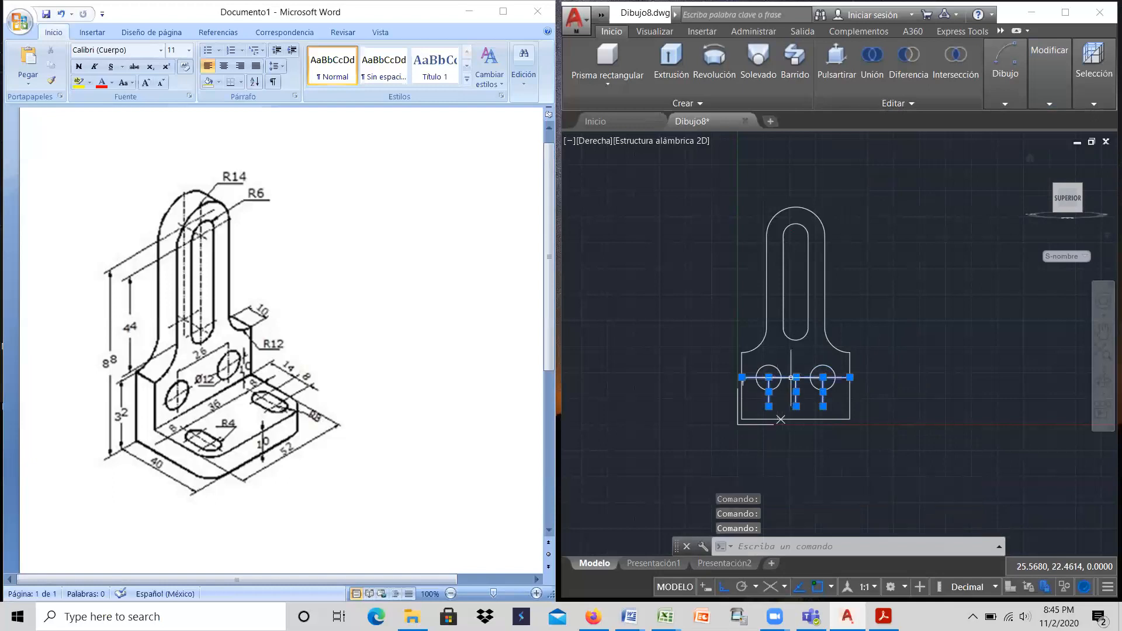
{"action": "key", "text": "Delete"}
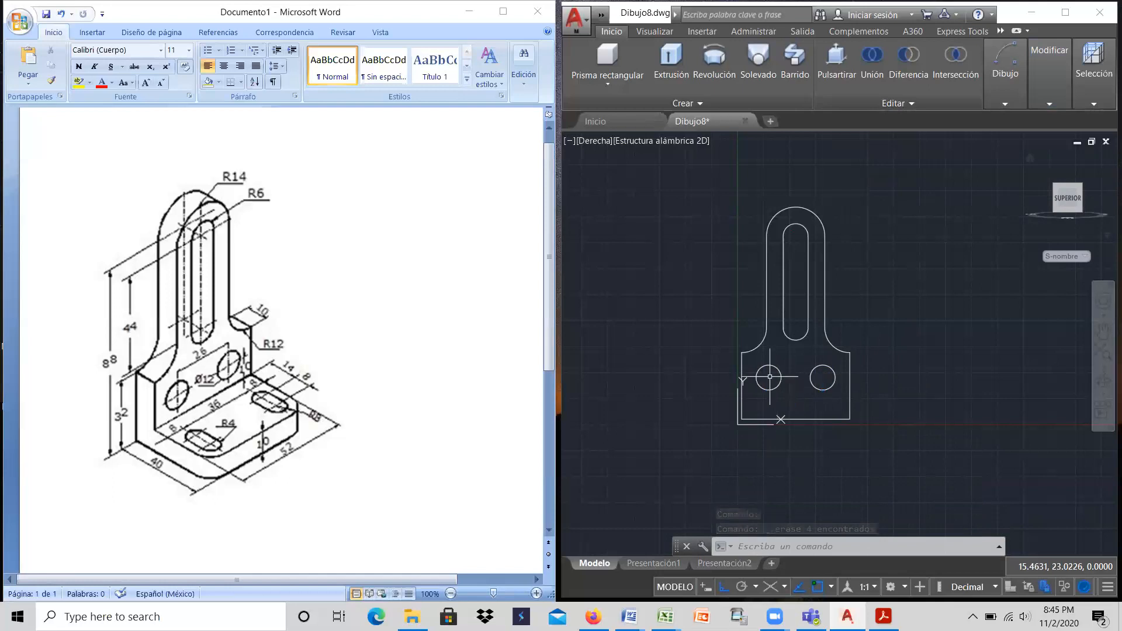
Step: Change the view of the plate profile to the SE Isometric orientation
{"action": "left_click", "coordinate": [597, 143]}
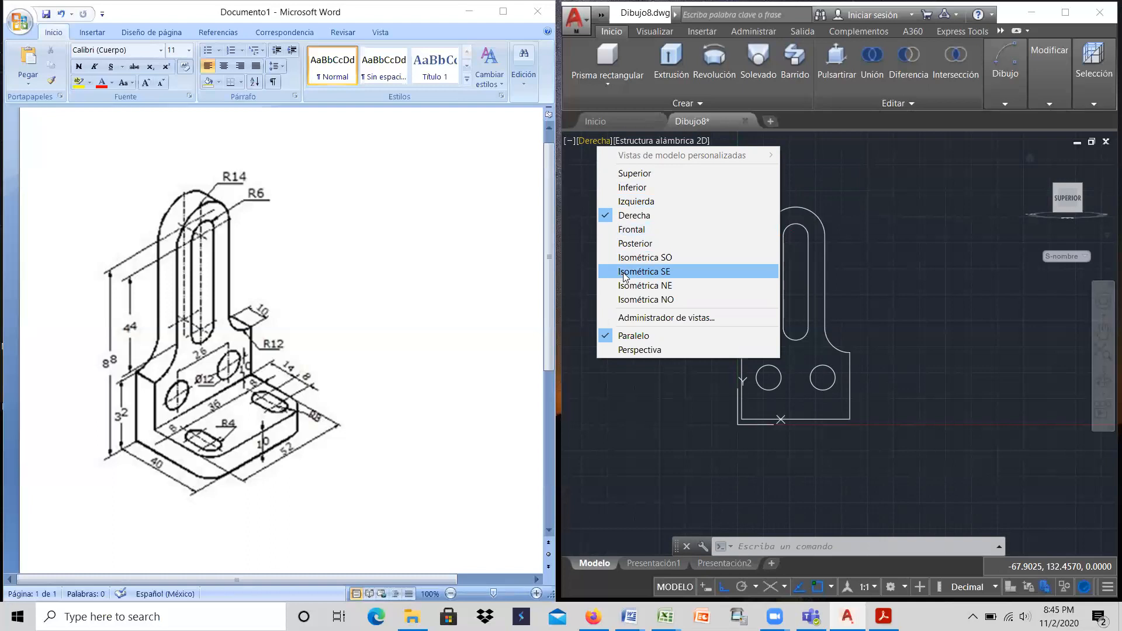
{"action": "left_click", "coordinate": [643, 271]}
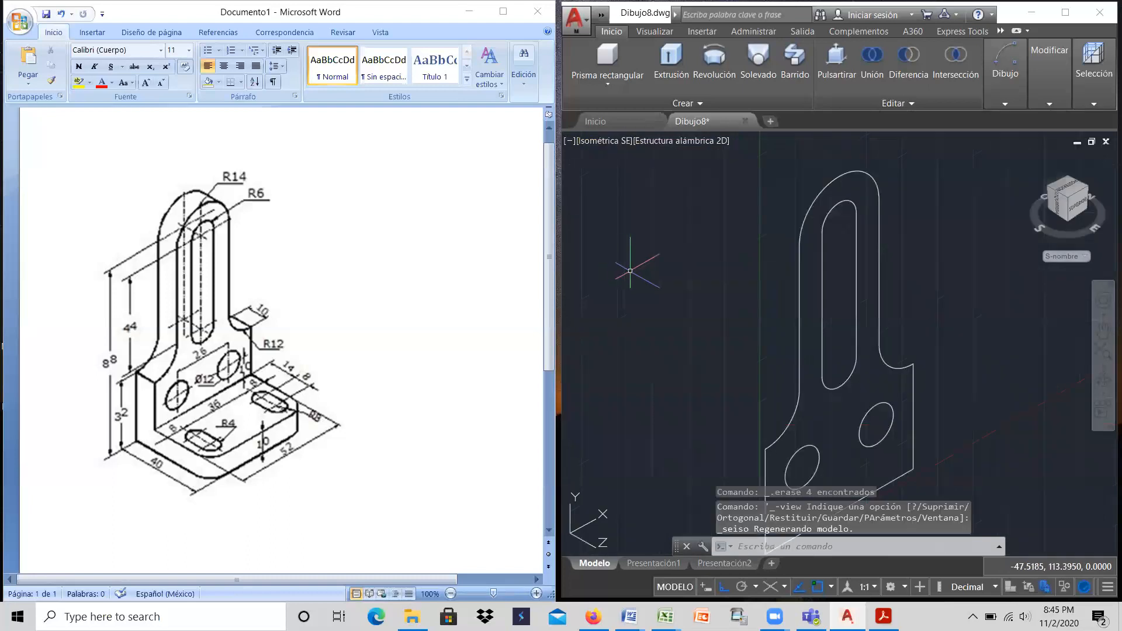
{"action": "scroll", "coordinate": [719, 313], "scroll_direction": "down", "scroll_amount": 2}
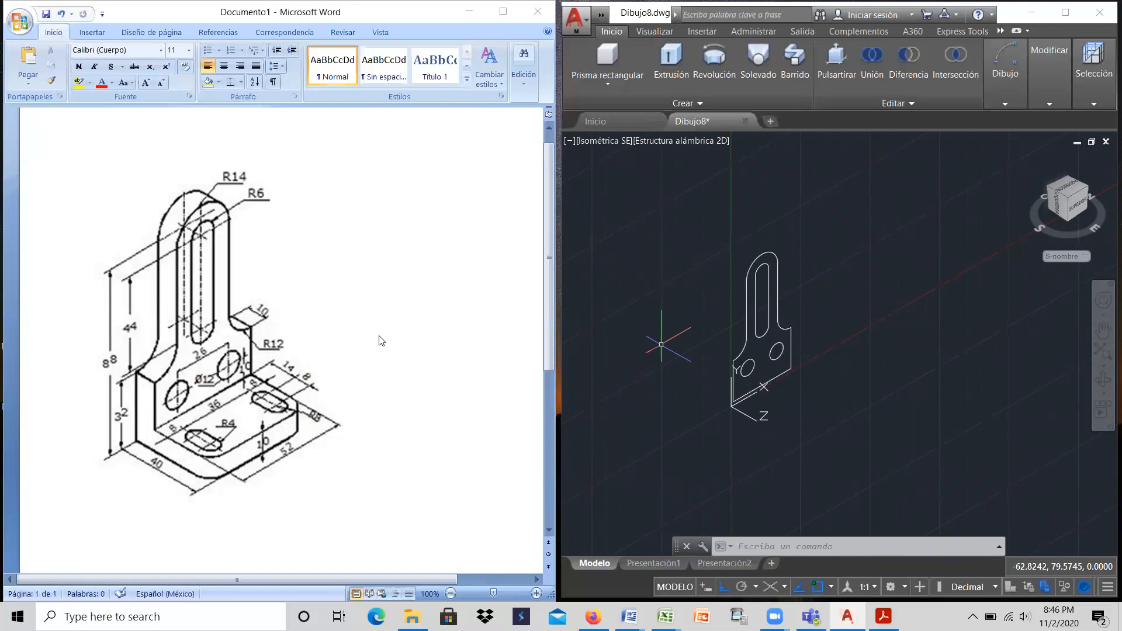
{"action": "scroll", "coordinate": [715, 290], "scroll_direction": "up", "scroll_amount": 2}
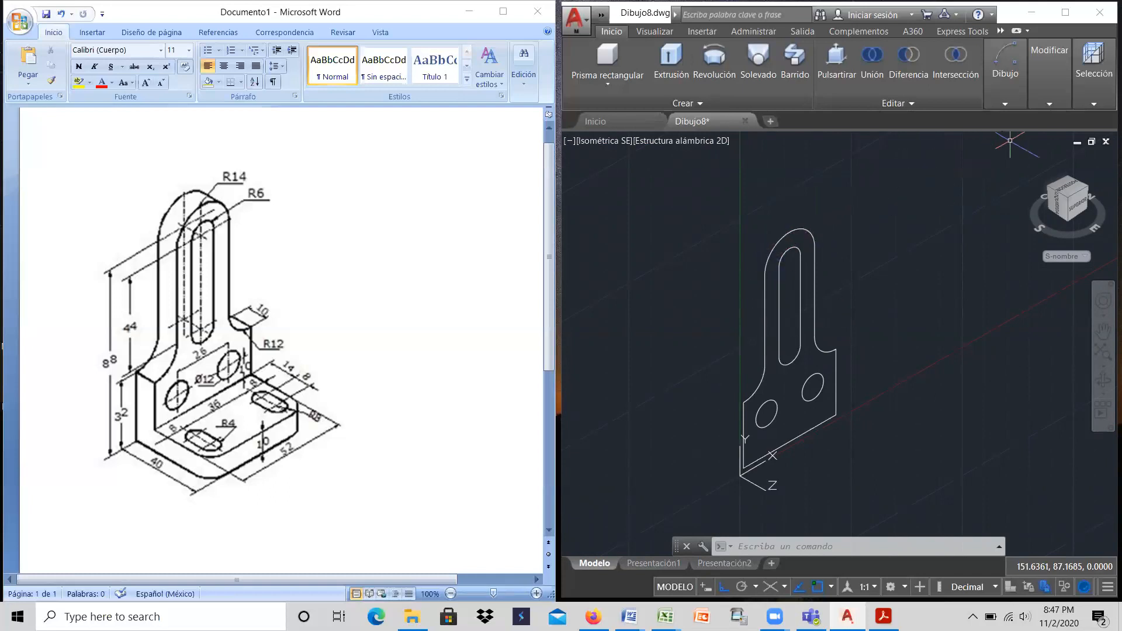
Step: Maximize the drawing window and join all lines and arcs of the plate's outer contour into one closed profile
{"action": "left_click", "coordinate": [1046, 104]}
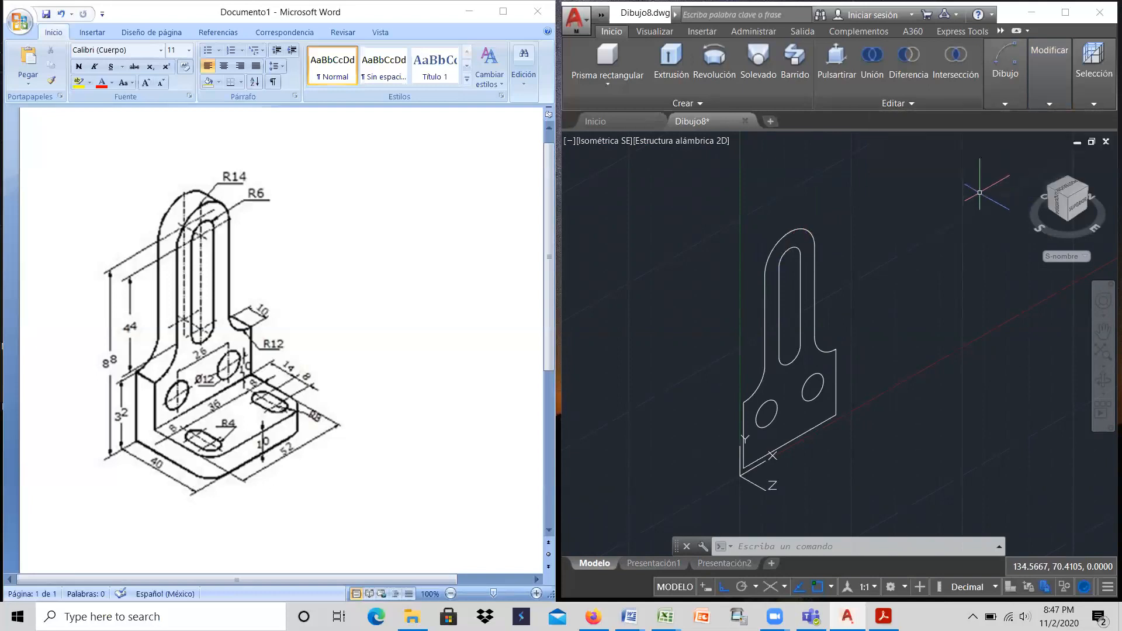
{"action": "mouse_move", "coordinate": [1045, 85]}
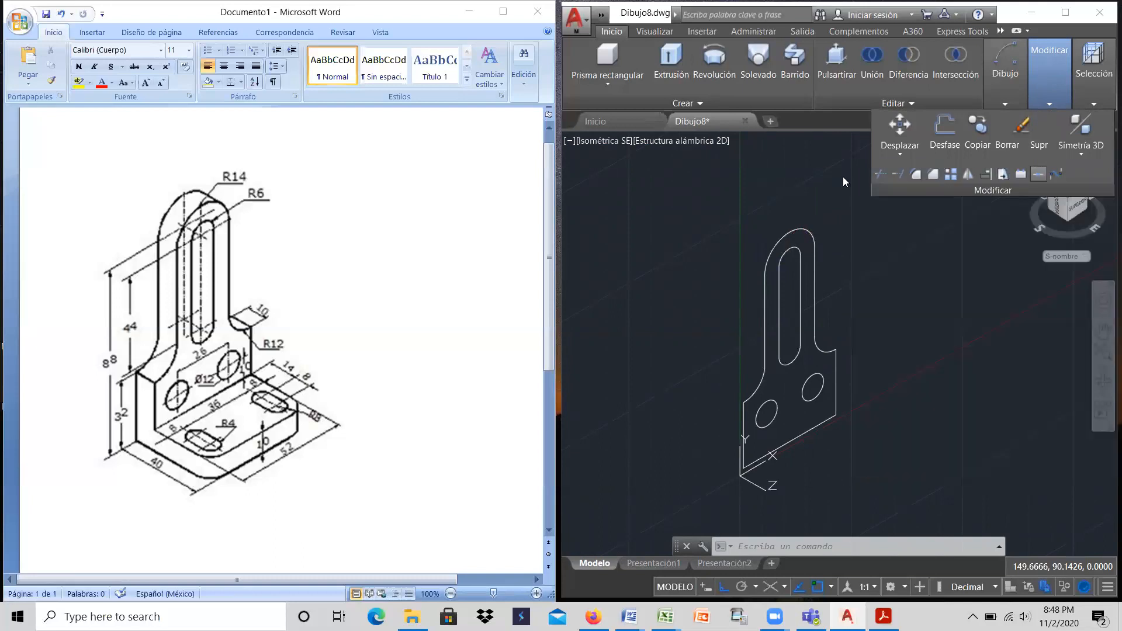
{"action": "left_click", "coordinate": [1061, 14]}
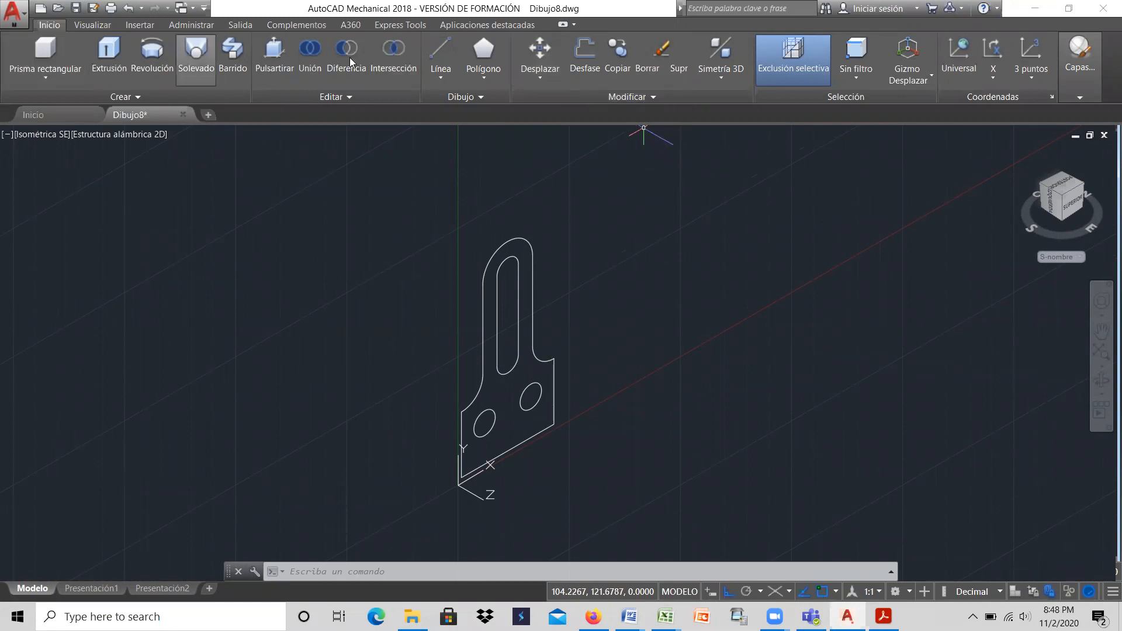
{"action": "left_click", "coordinate": [653, 97]}
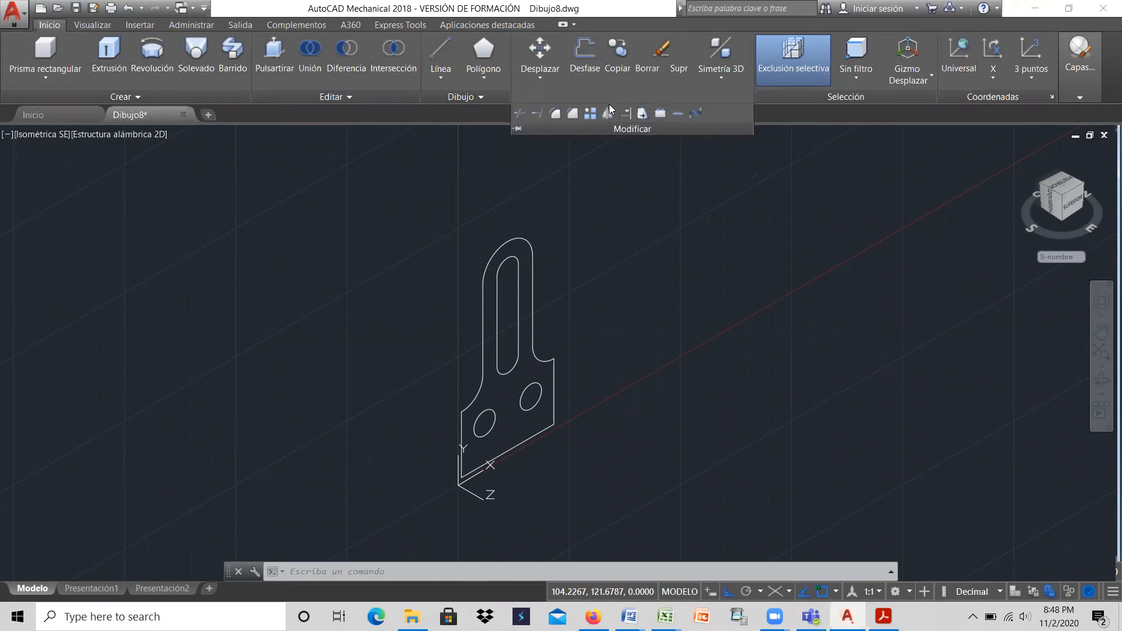
{"action": "left_click", "coordinate": [677, 113]}
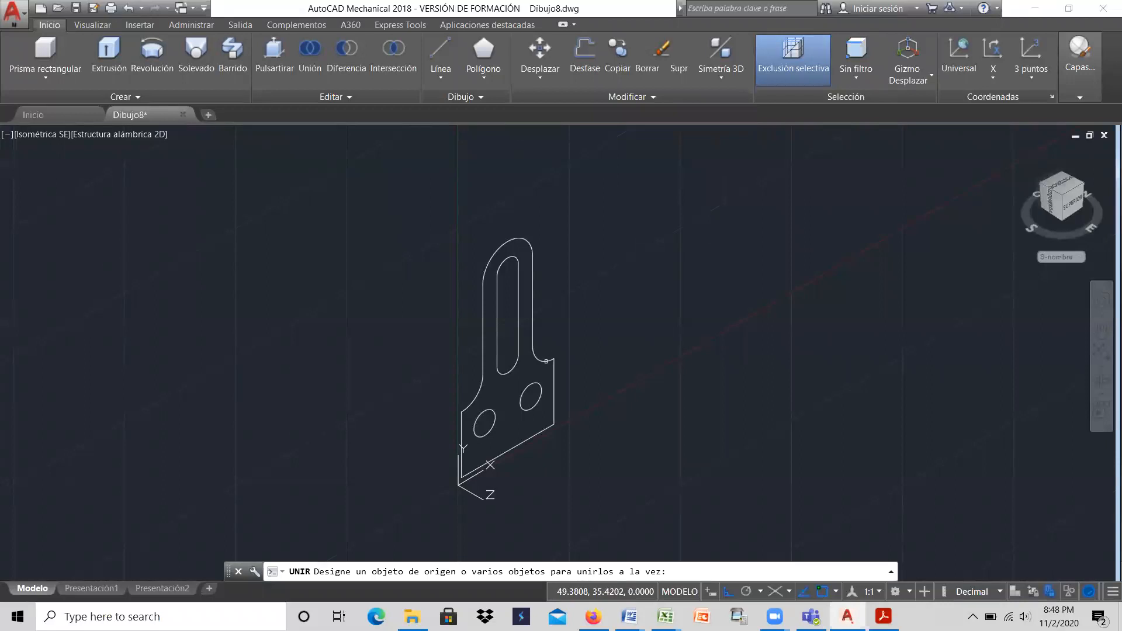
{"action": "left_click", "coordinate": [536, 352]}
{"action": "left_click", "coordinate": [533, 331]}
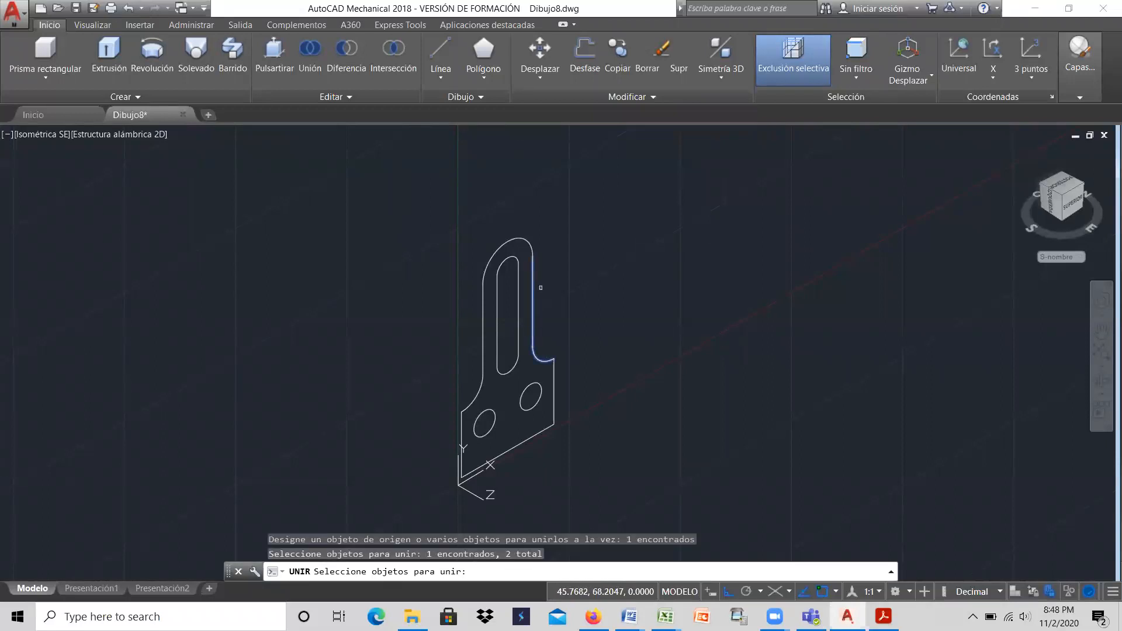
{"action": "left_click", "coordinate": [484, 270]}
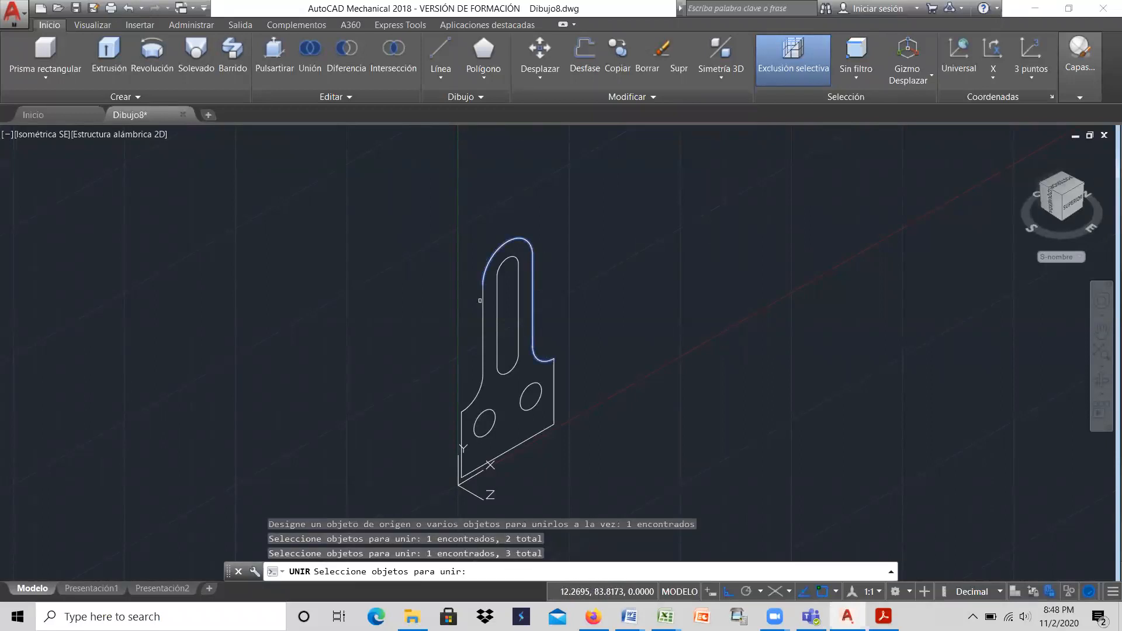
{"action": "left_click", "coordinate": [482, 299]}
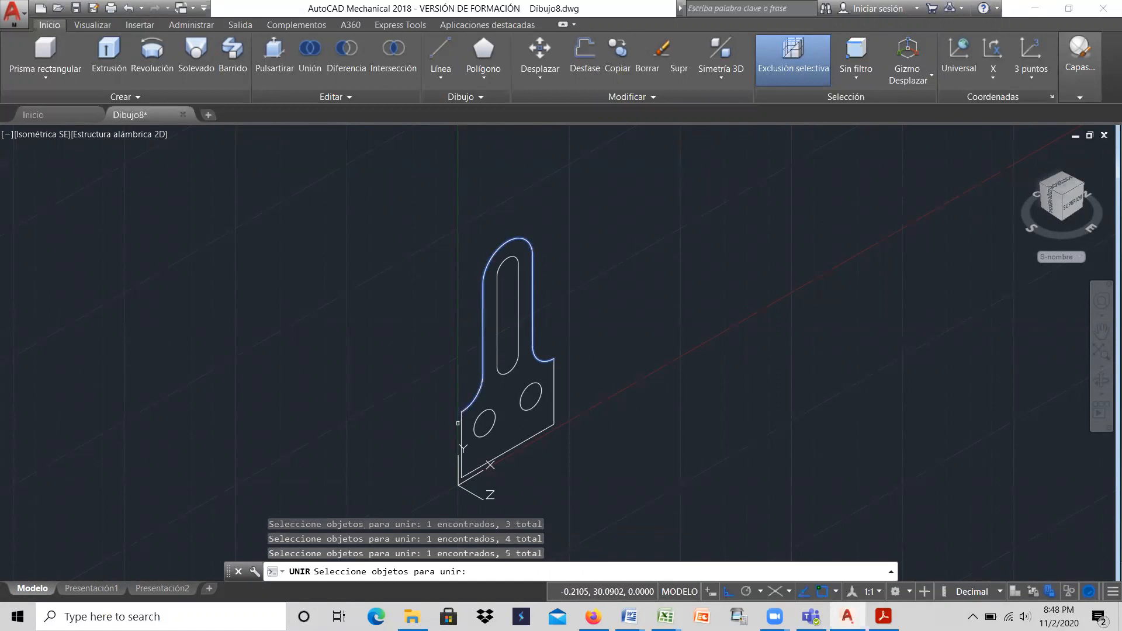
{"action": "left_click", "coordinate": [503, 454]}
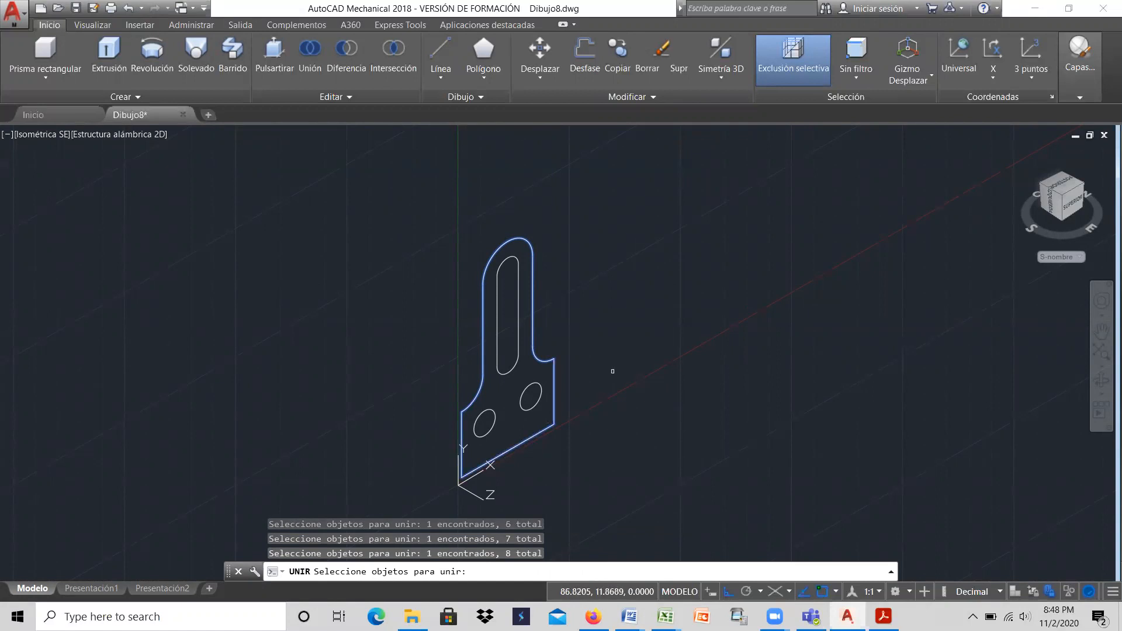
{"action": "key", "text": "Return"}
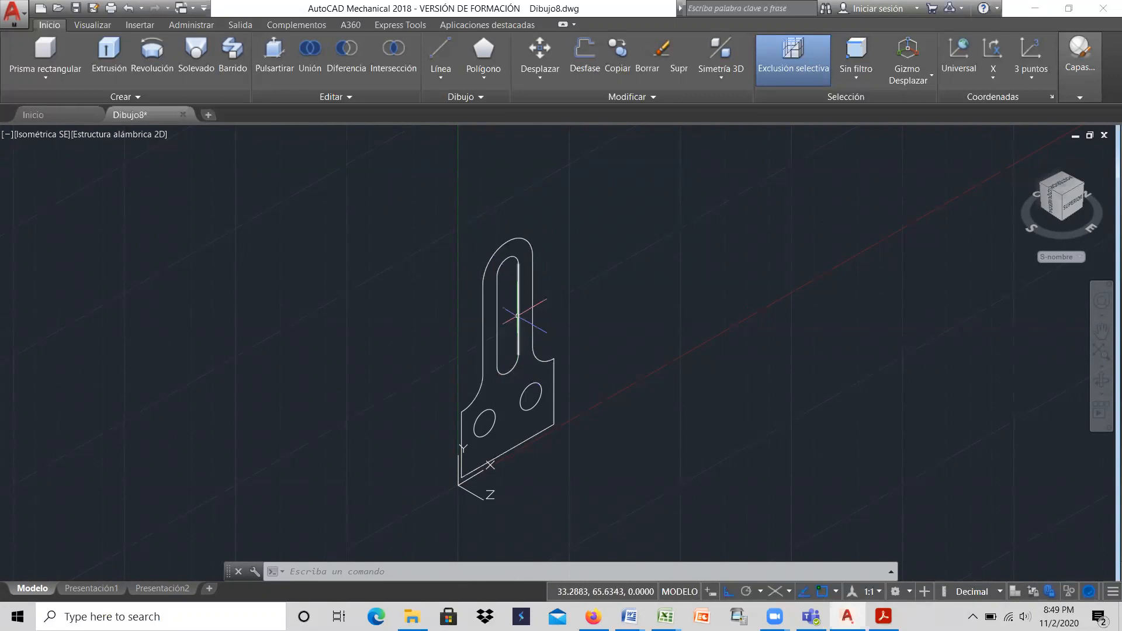
Step: Join the two straight sides and two end arcs of the inner slot into one closed profile
{"action": "left_click", "coordinate": [650, 97]}
{"action": "left_click", "coordinate": [677, 114]}
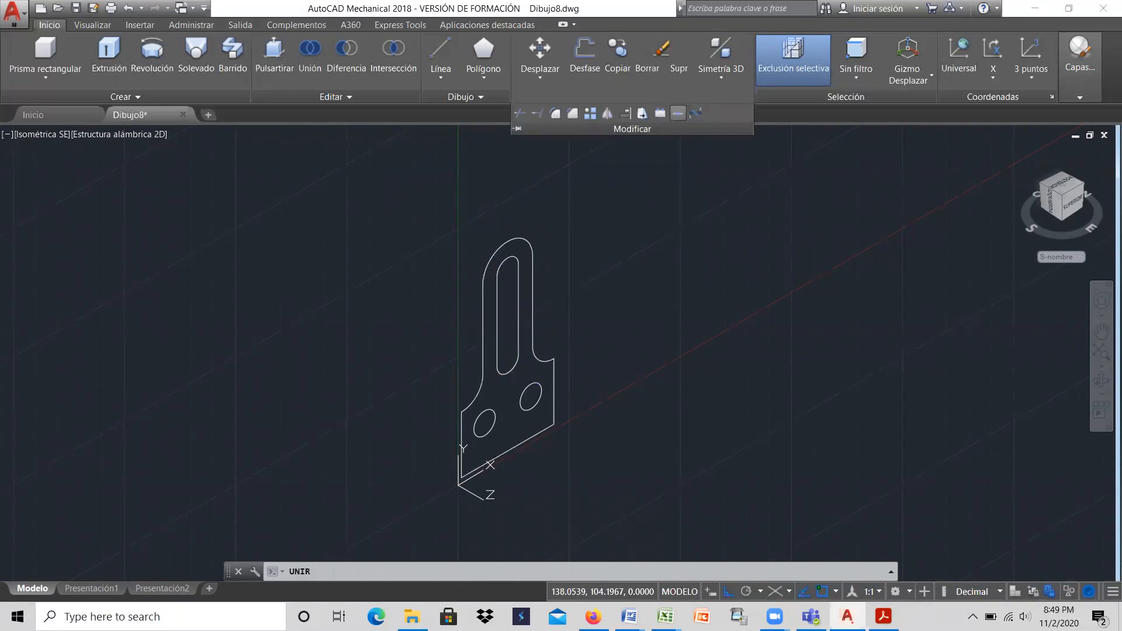
{"action": "left_click", "coordinate": [516, 258]}
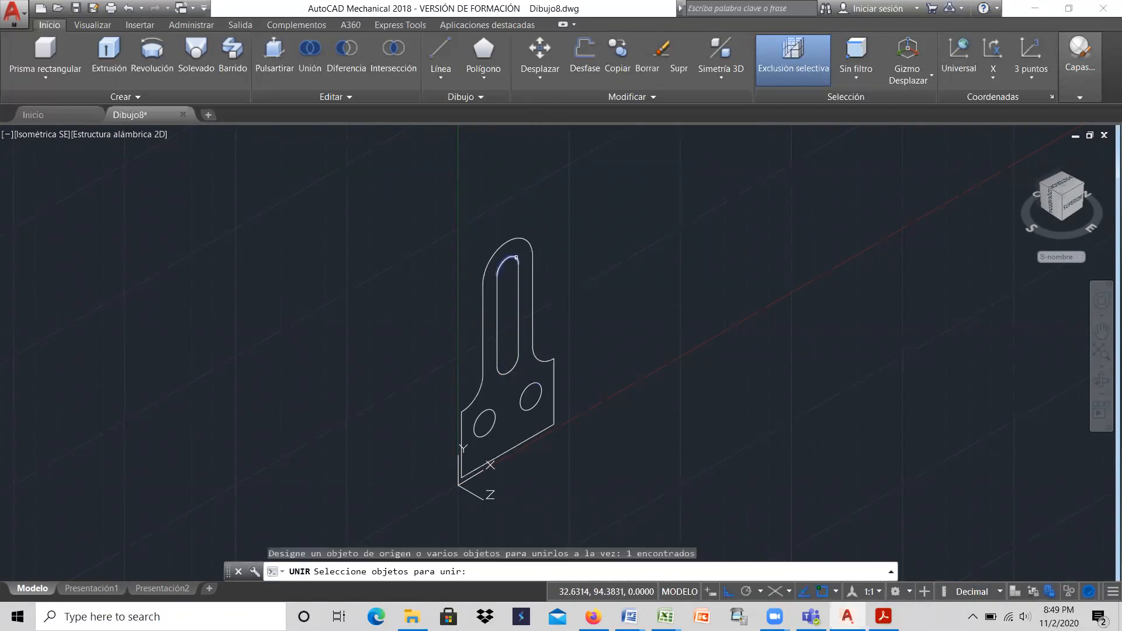
{"action": "left_click", "coordinate": [517, 275]}
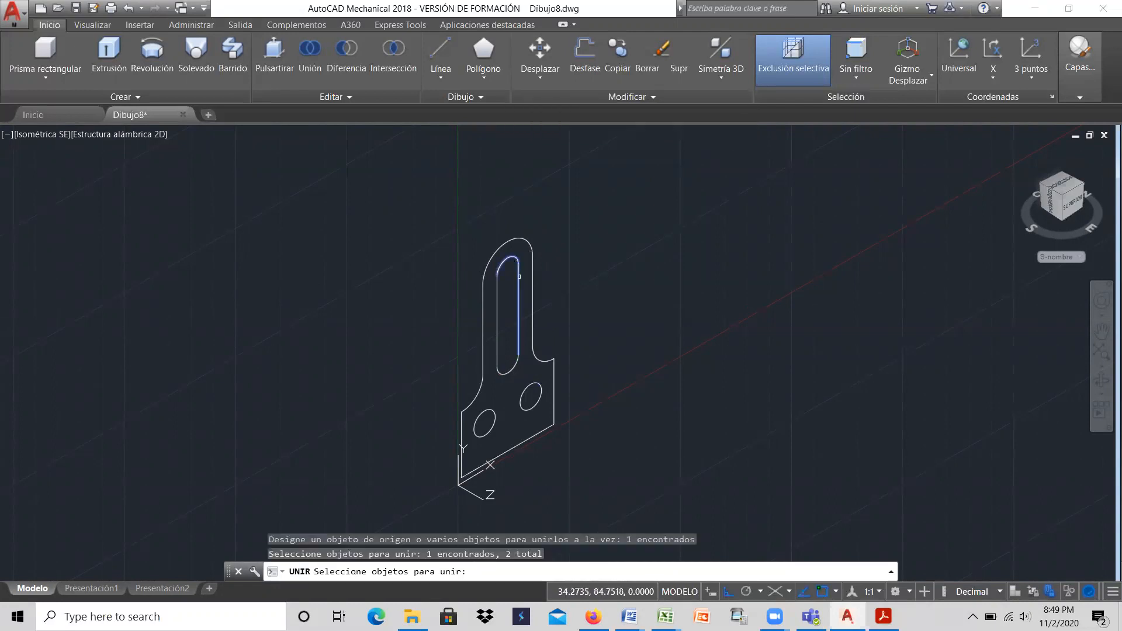
{"action": "left_click", "coordinate": [497, 309]}
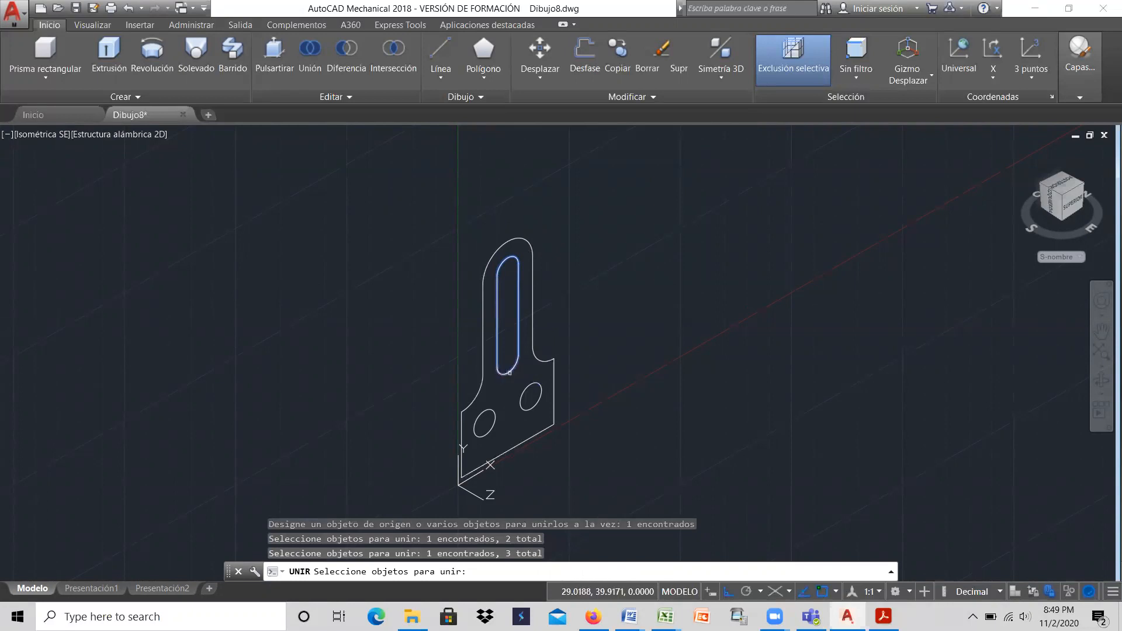
{"action": "left_click", "coordinate": [510, 372]}
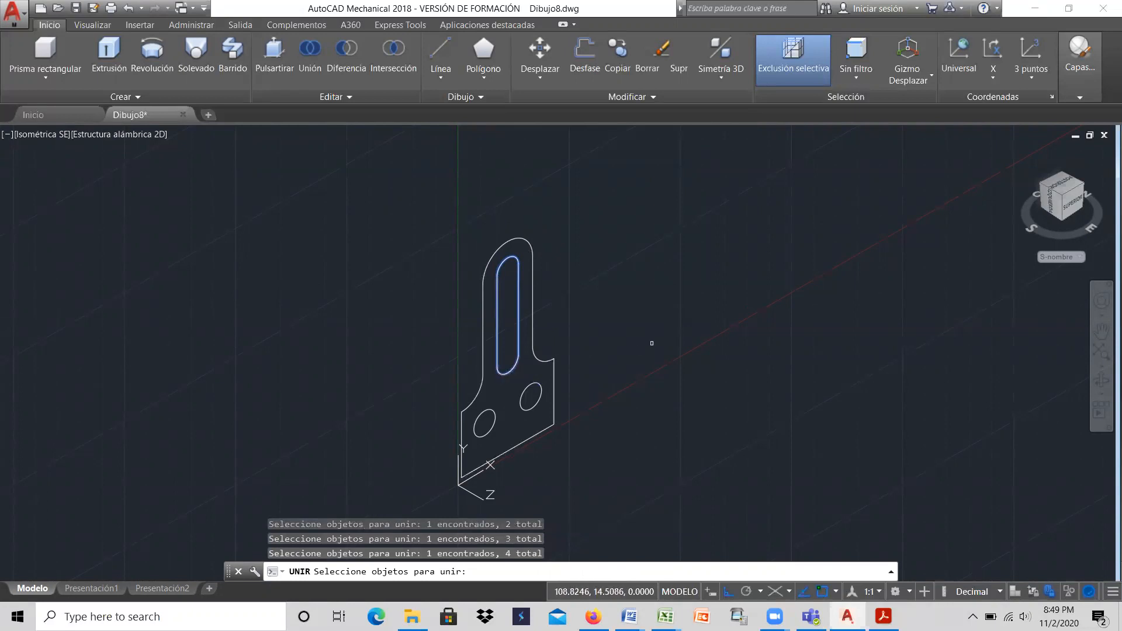
{"action": "key", "text": "Return"}
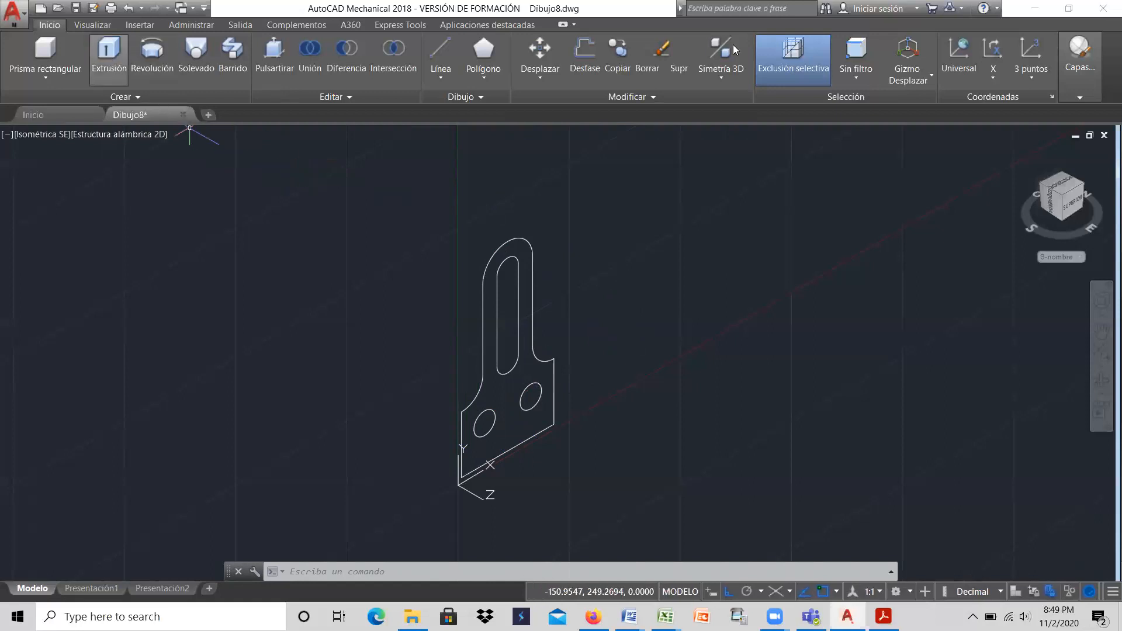
Step: Extrude the plate's joined outer profile as a solid to a height of 10
{"action": "left_click", "coordinate": [1069, 8]}
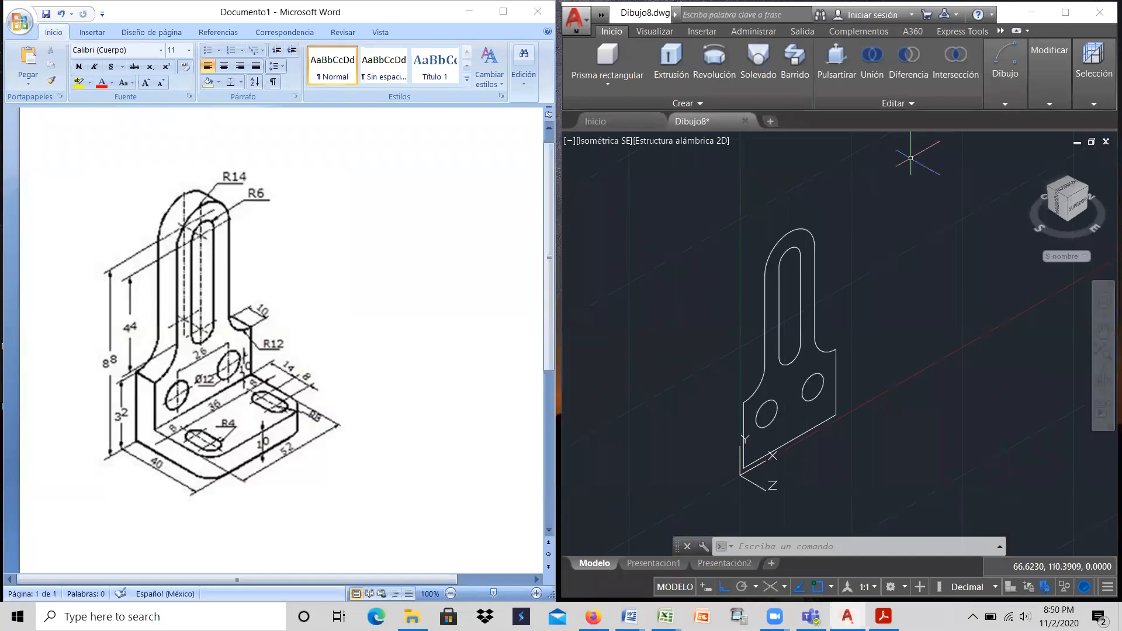
{"action": "left_click", "coordinate": [1065, 12]}
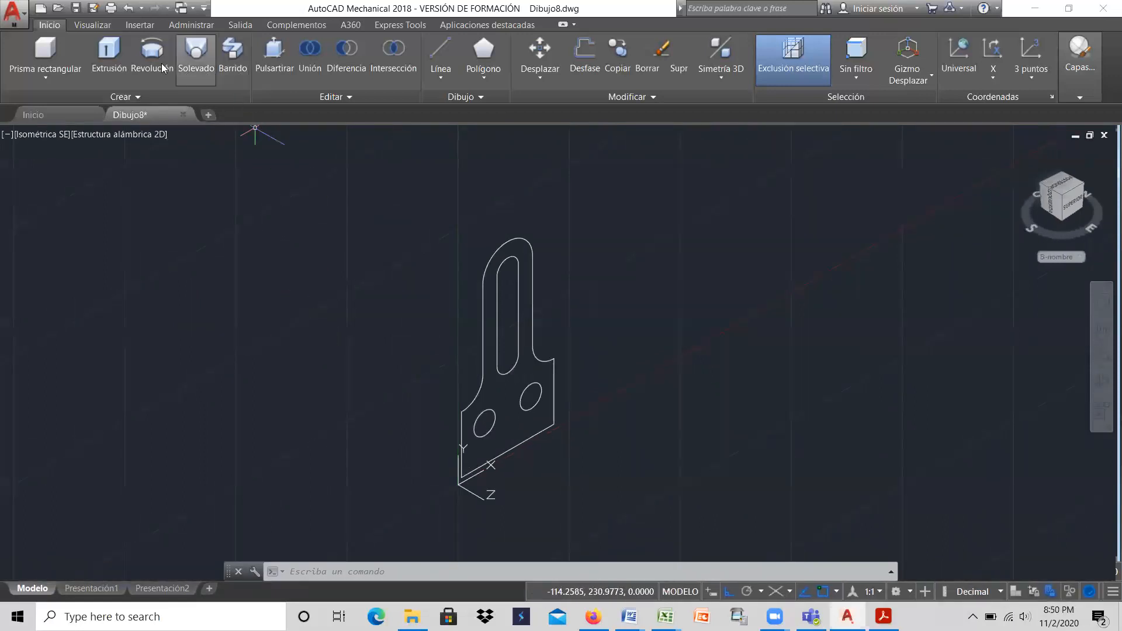
{"action": "left_click", "coordinate": [117, 52]}
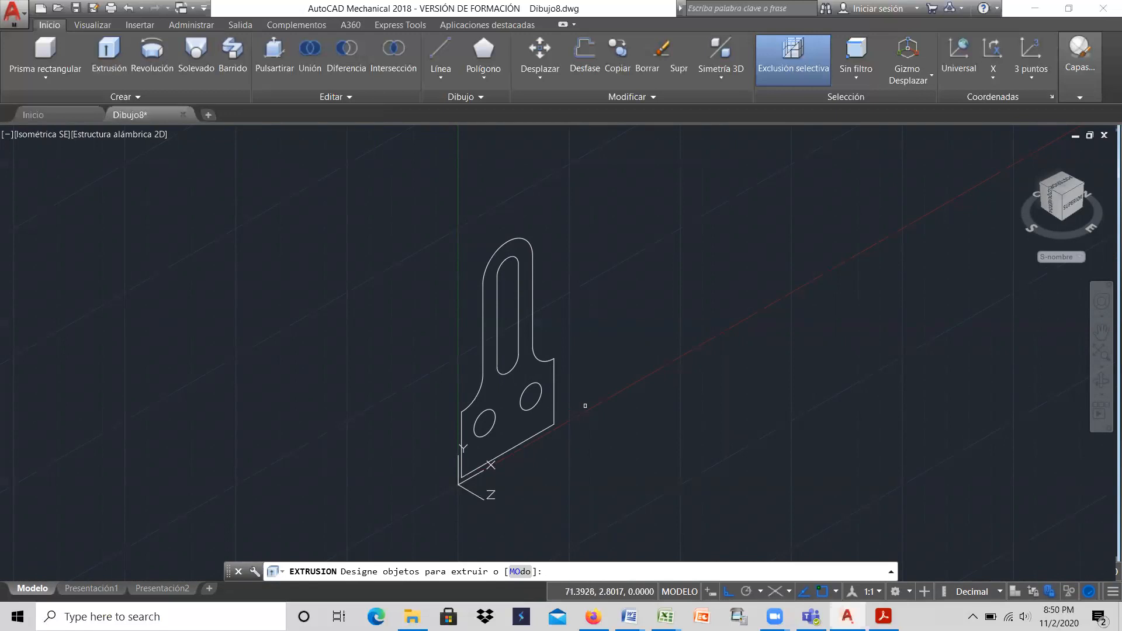
{"action": "left_click", "coordinate": [545, 361]}
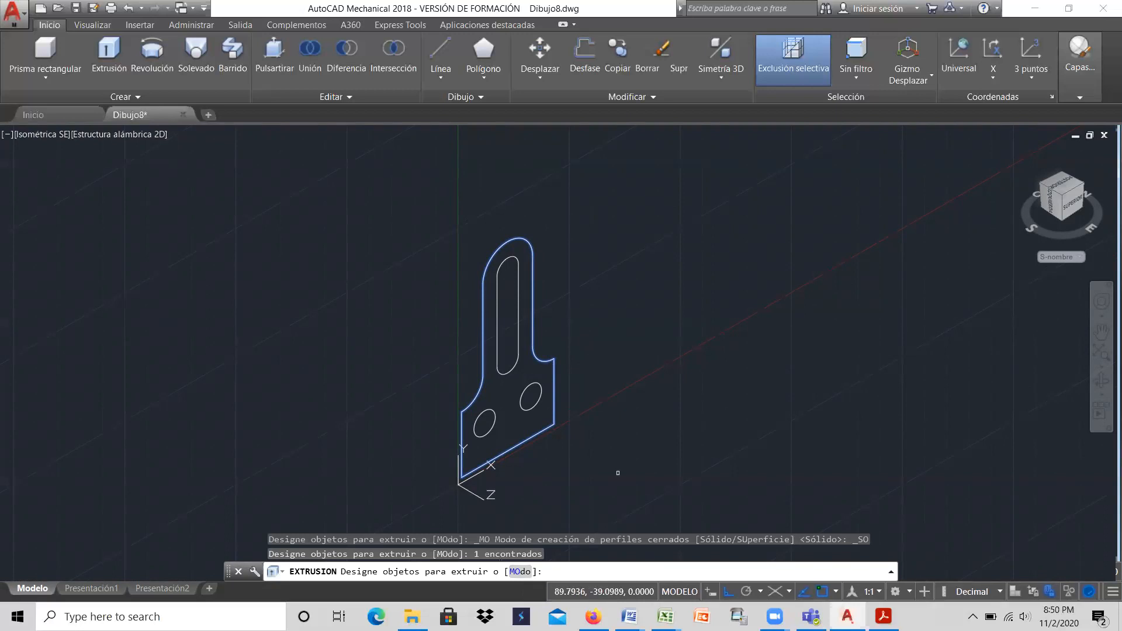
{"action": "key", "text": "Return"}
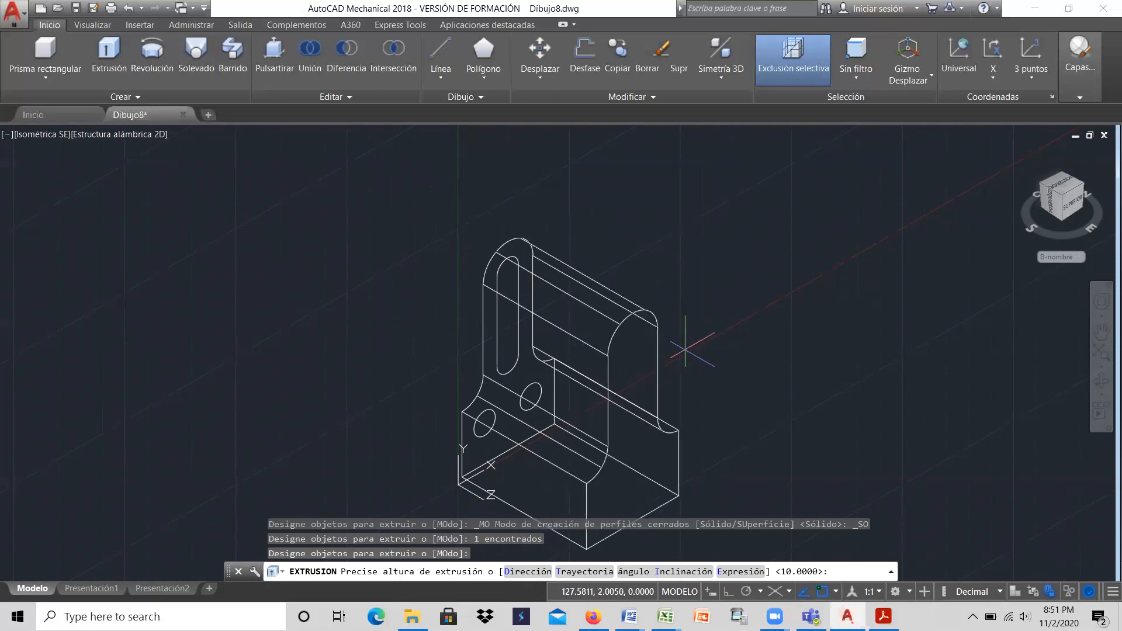
{"action": "type", "text": "0"}
{"action": "key", "text": "Return"}
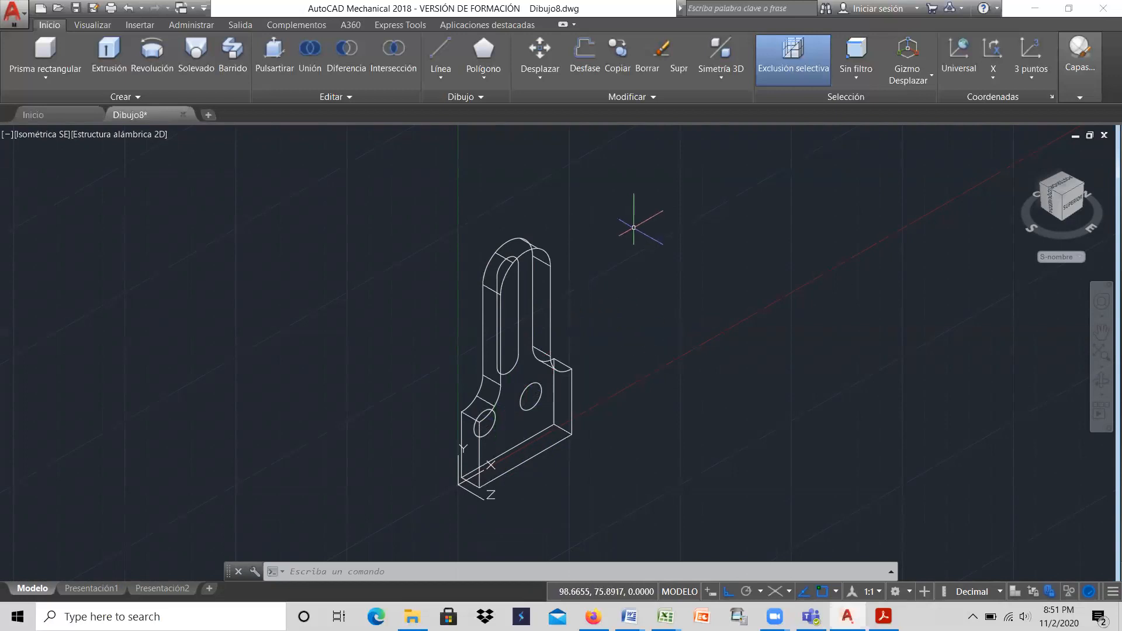
Step: Extrude the closed slot profile and the two hole circles together as solids to a height of 10
{"action": "left_click", "coordinate": [112, 54]}
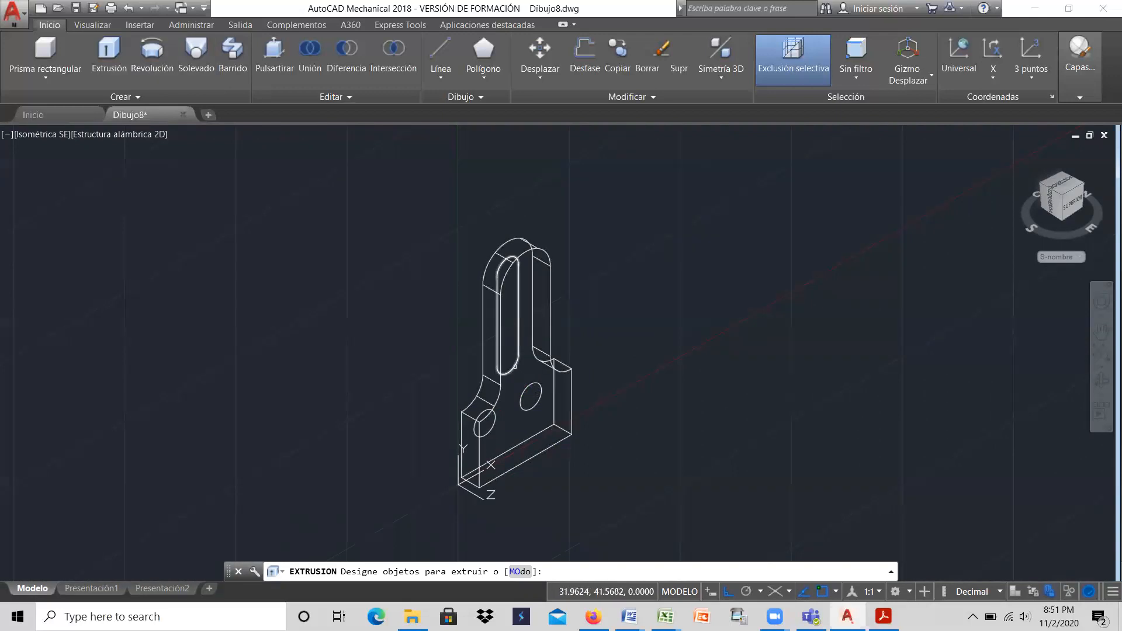
{"action": "left_click", "coordinate": [515, 367]}
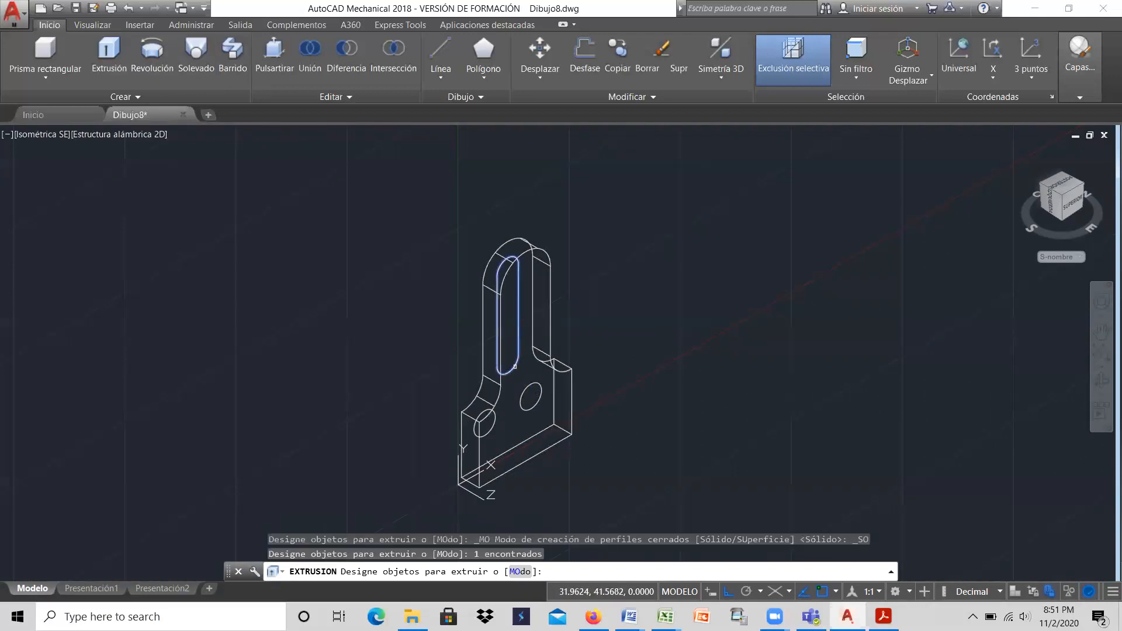
{"action": "left_click", "coordinate": [495, 419]}
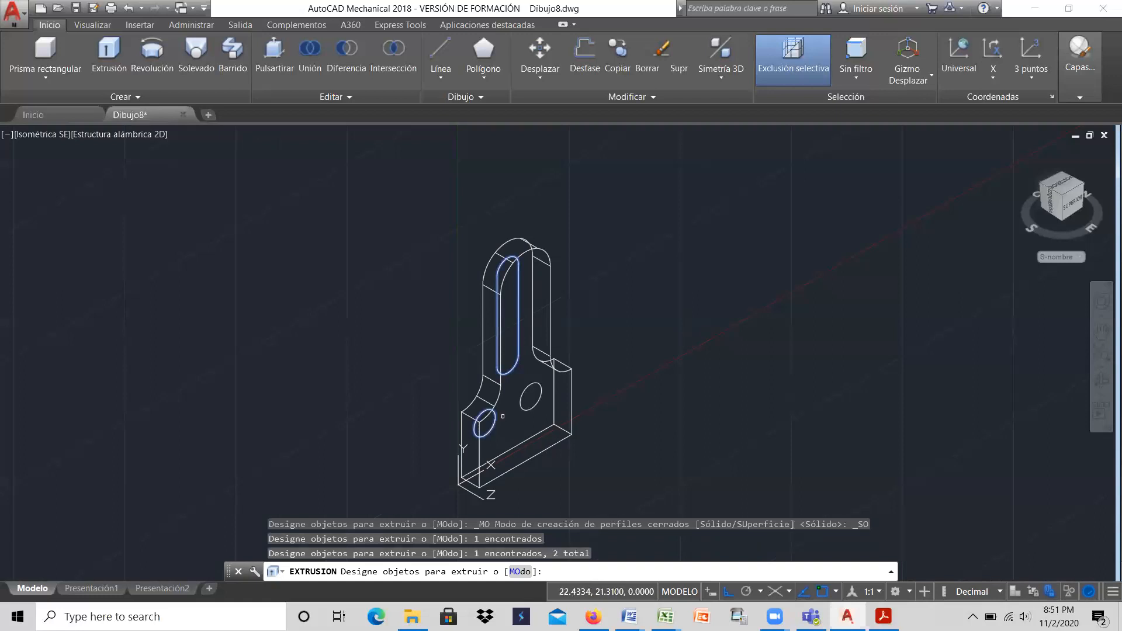
{"action": "left_click", "coordinate": [541, 390]}
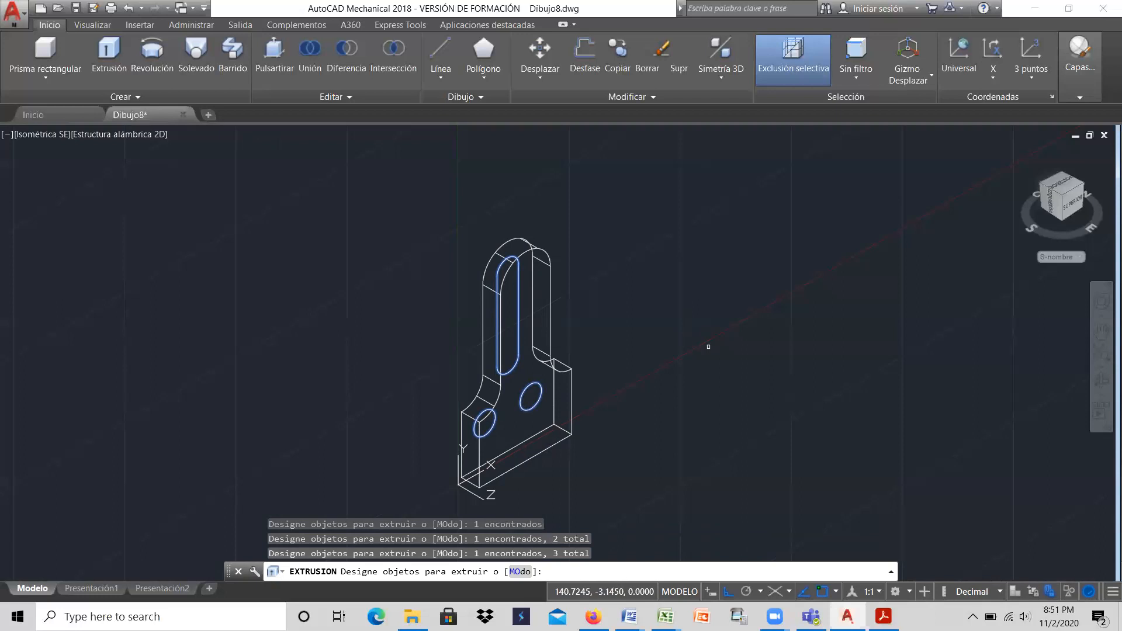
{"action": "key", "text": "Return"}
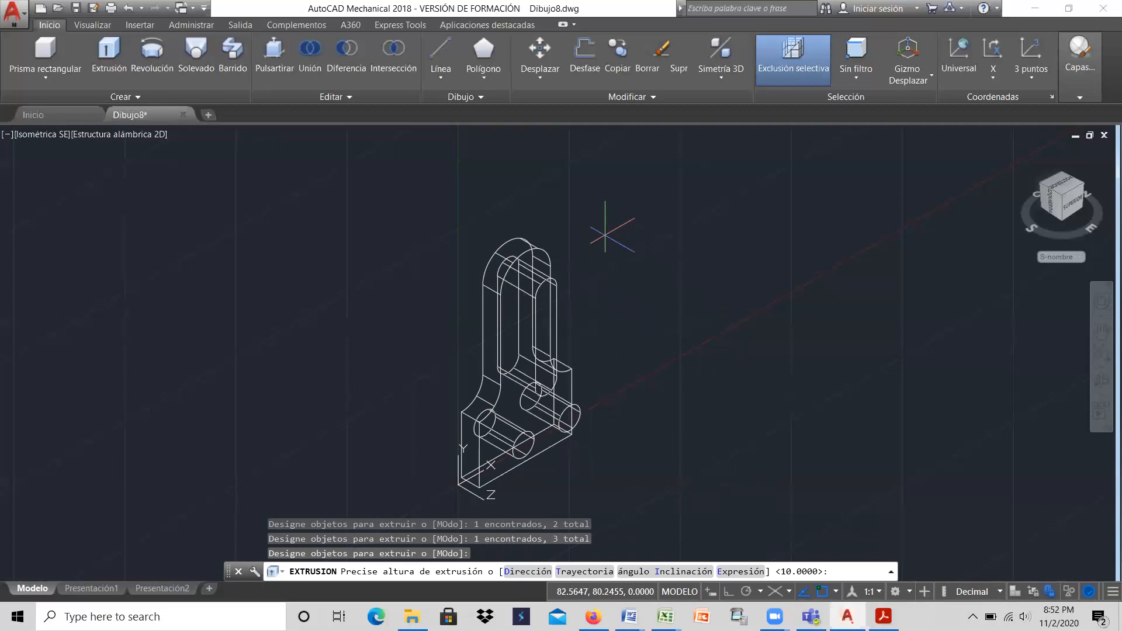
{"action": "key", "text": "Return"}
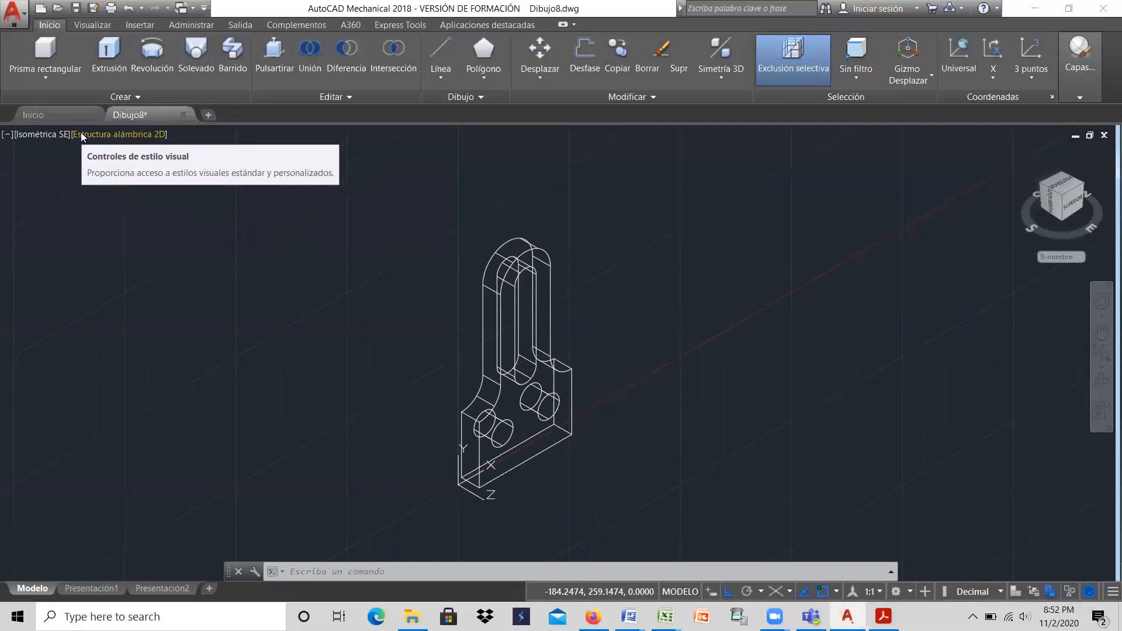
Step: Change the visual style of the isometric view from 2D wireframe to Realistic (Realista)
{"action": "left_click", "coordinate": [133, 137]}
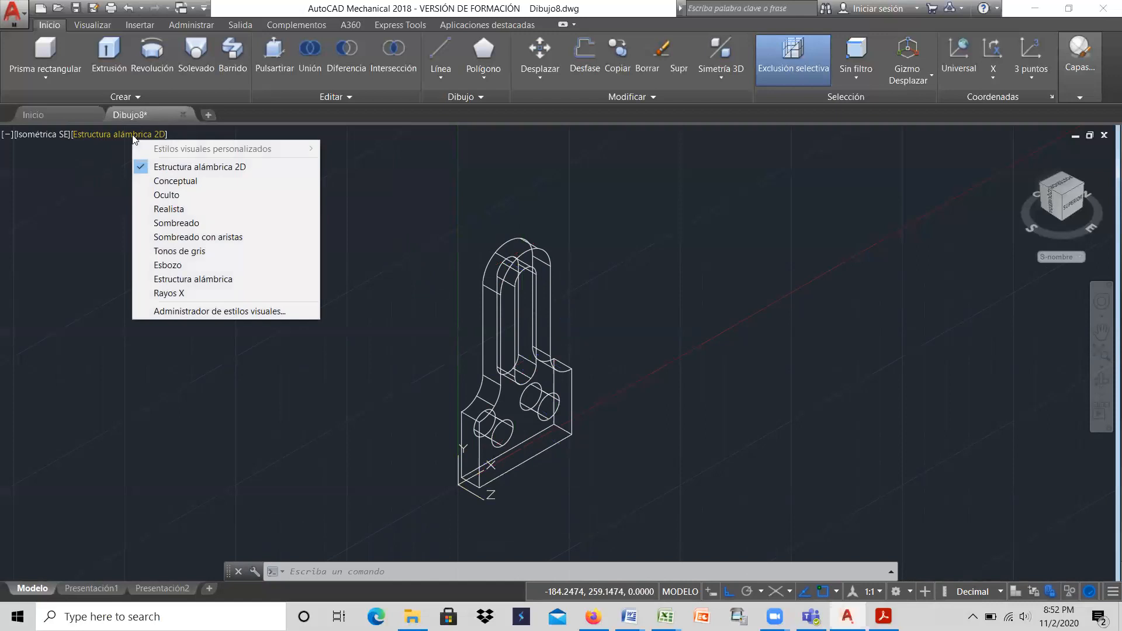
{"action": "left_click", "coordinate": [164, 211]}
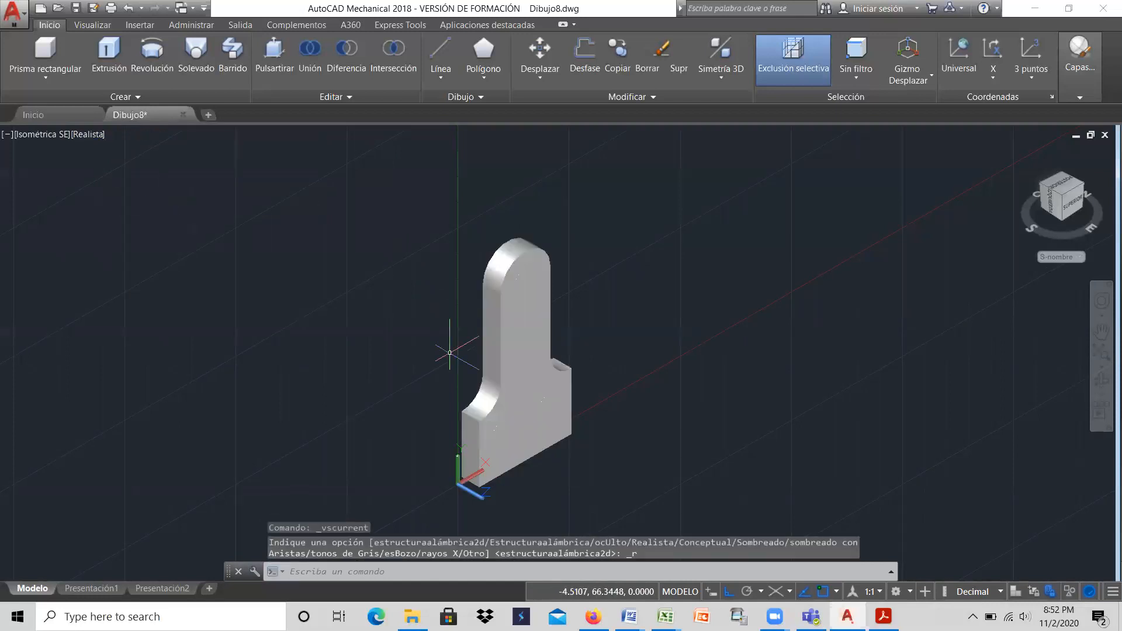
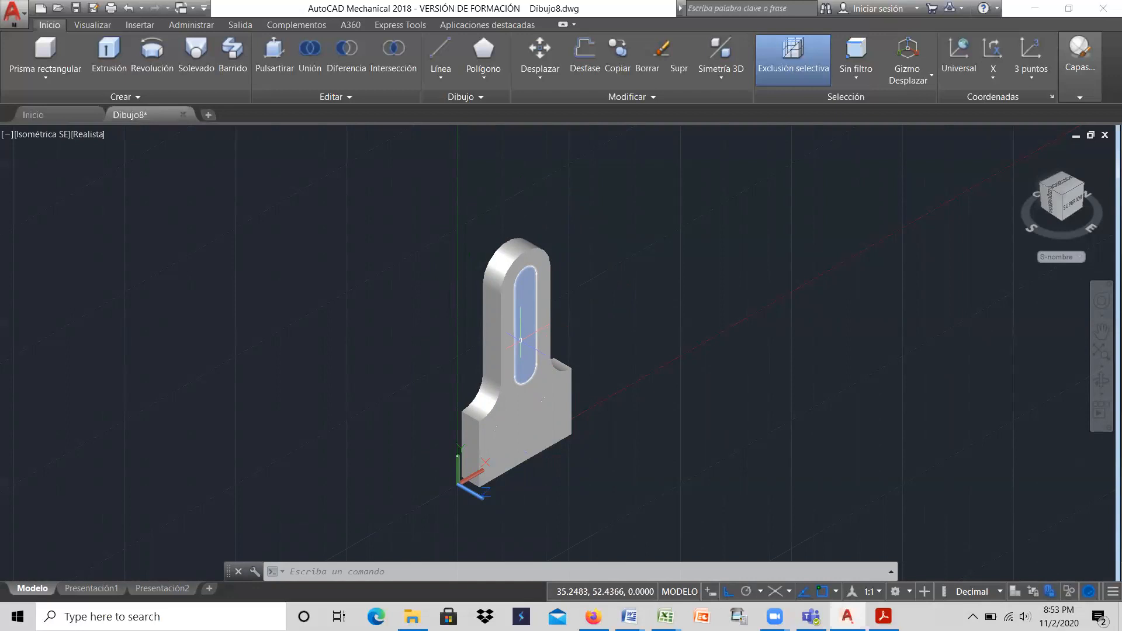
Step: In 2D wireframe style, subtract the slot solid and the two hole cylinders from the upright plate solid
{"action": "left_click", "coordinate": [89, 135]}
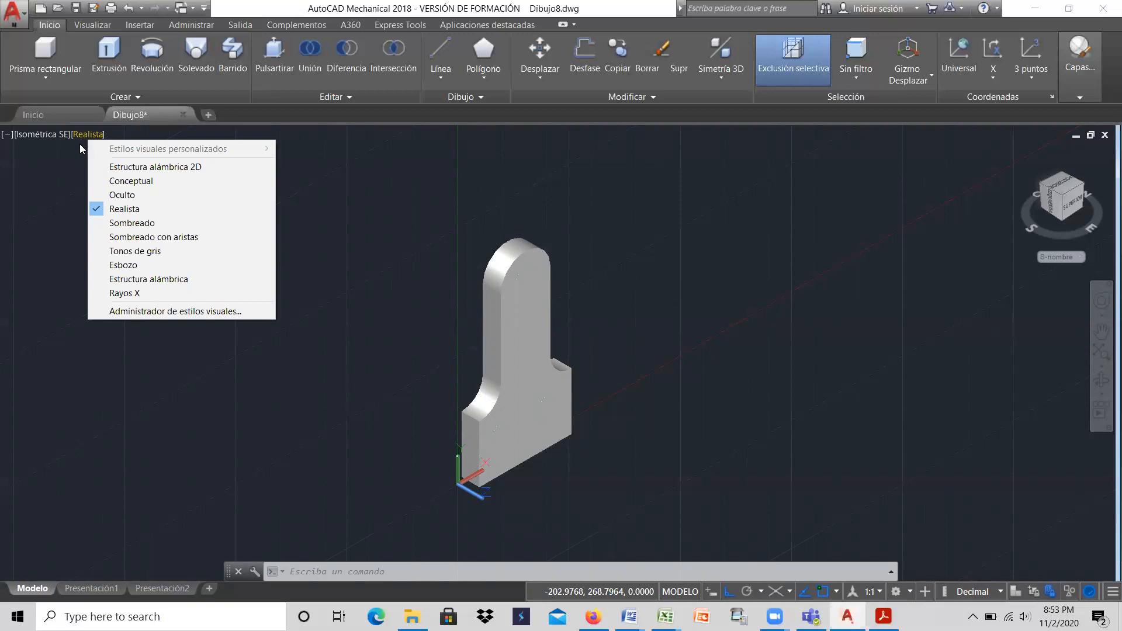
{"action": "left_click", "coordinate": [107, 168]}
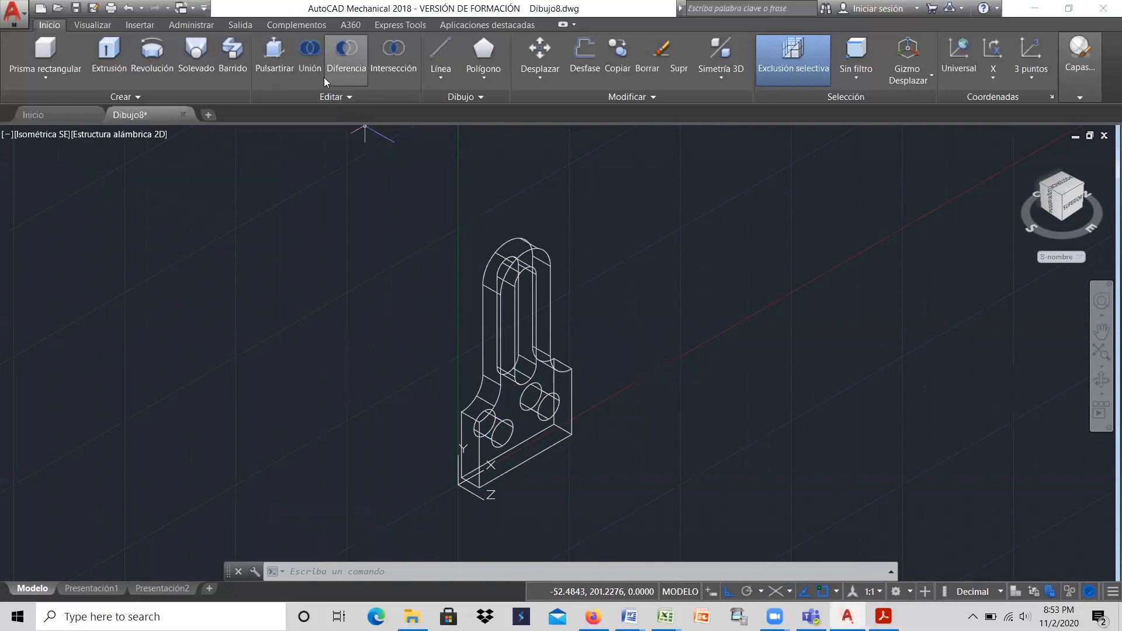
{"action": "left_click", "coordinate": [348, 56]}
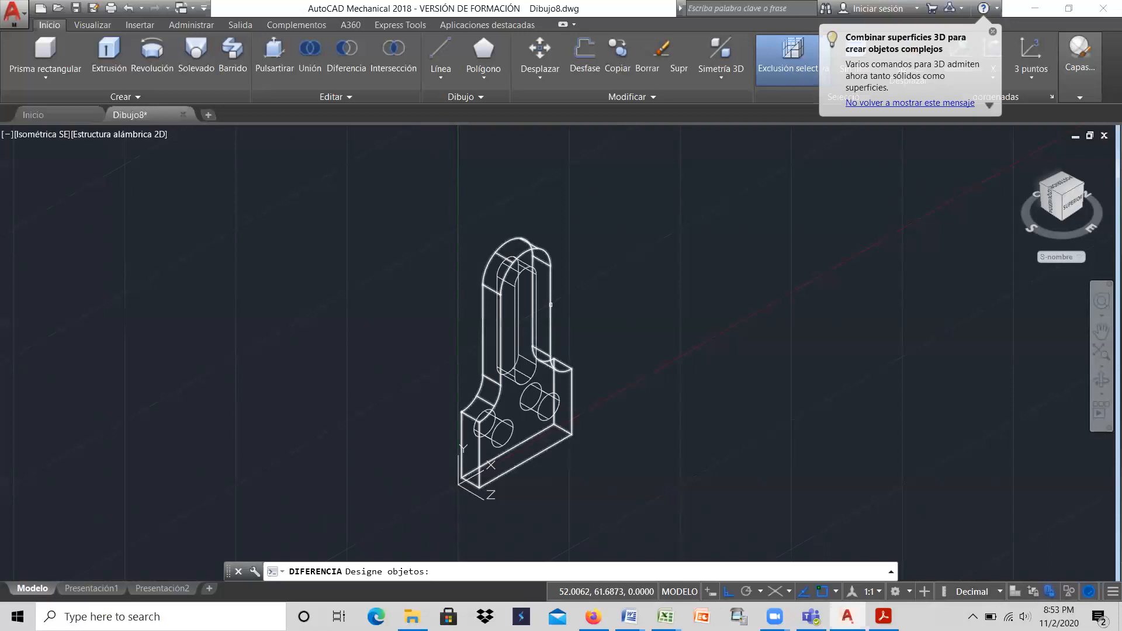
{"action": "left_click", "coordinate": [550, 305]}
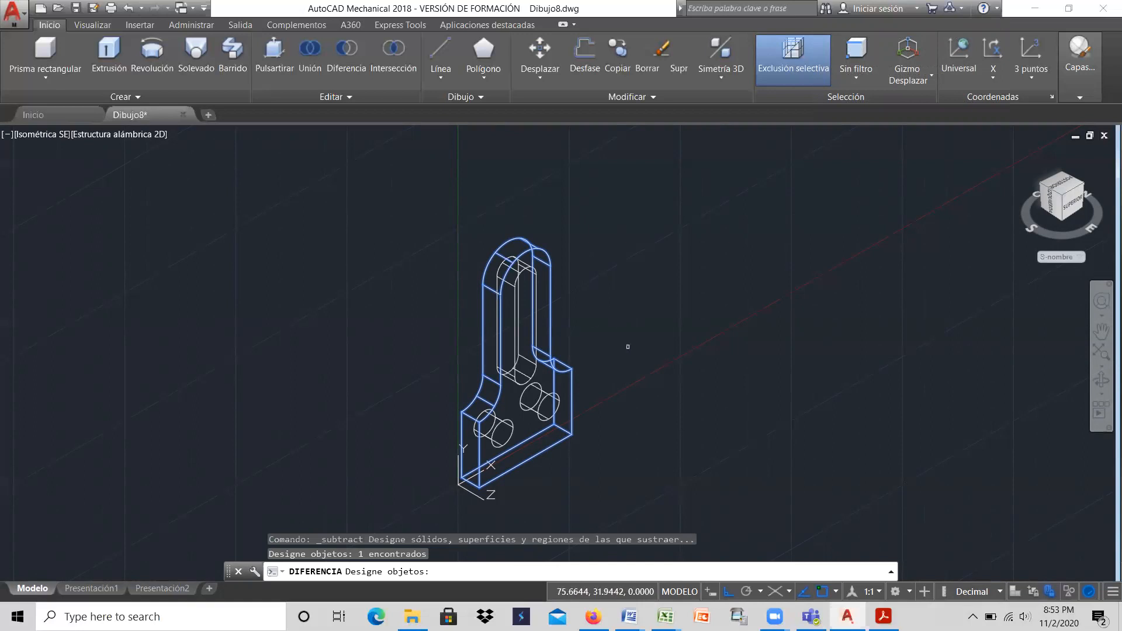
{"action": "key", "text": "Return"}
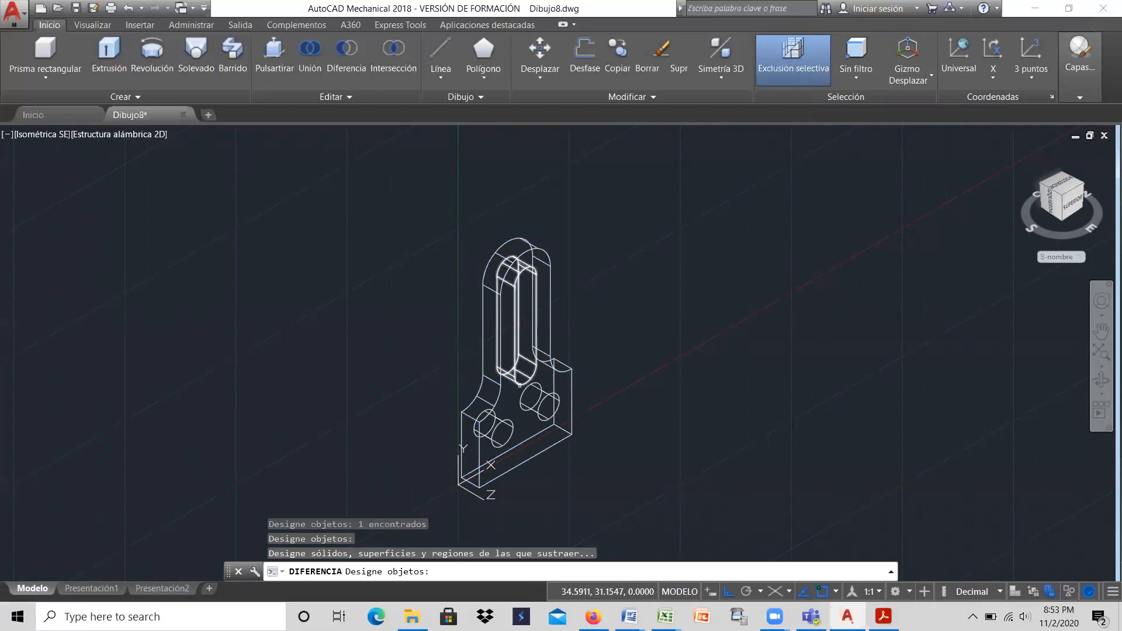
{"action": "left_click", "coordinate": [519, 385]}
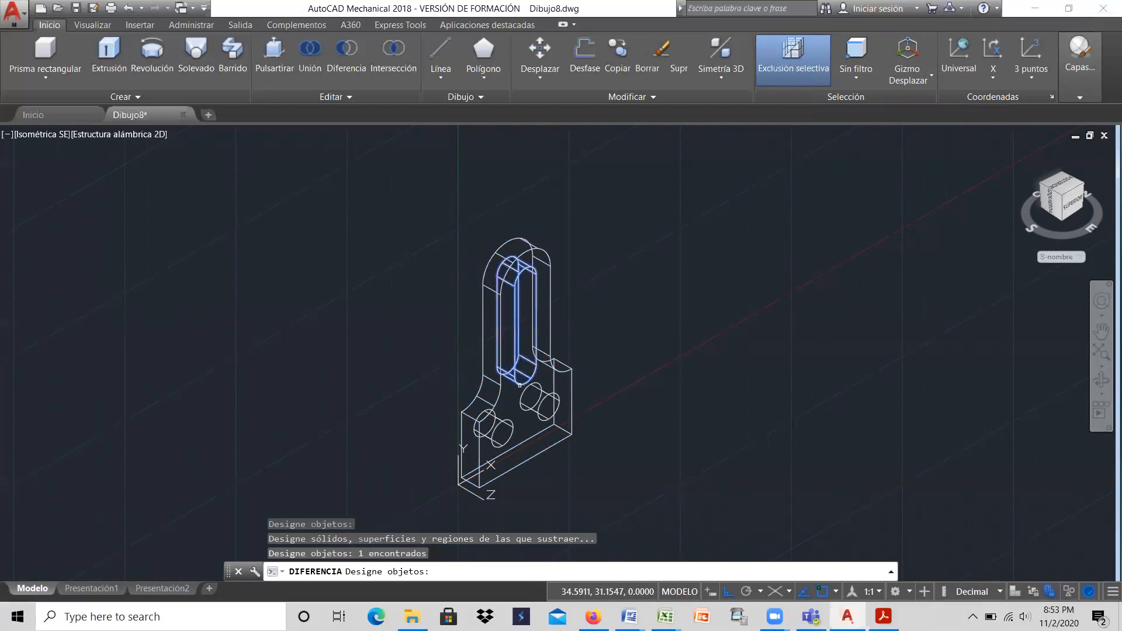
{"action": "left_click", "coordinate": [545, 392]}
{"action": "left_click", "coordinate": [510, 418]}
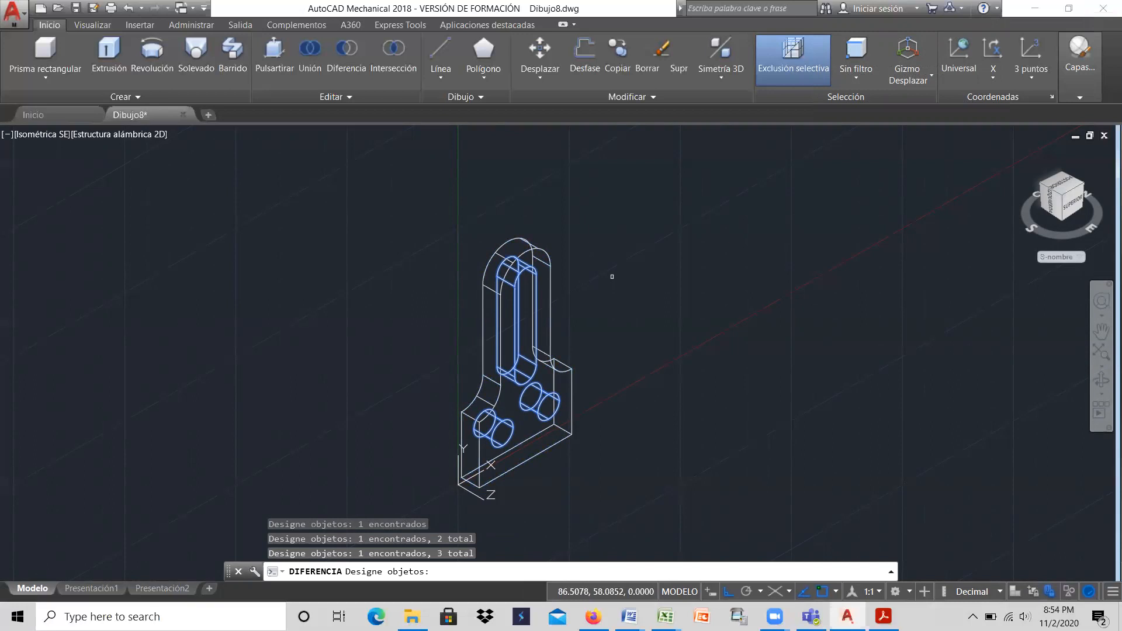
{"action": "key", "text": "Return"}
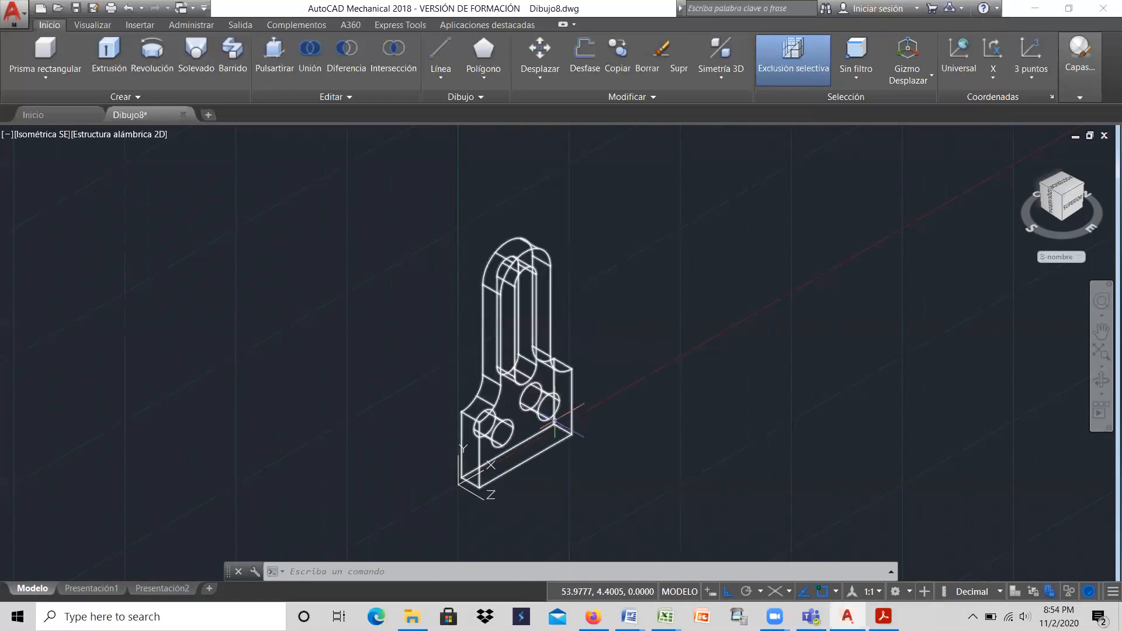
Step: Show the cut plate in the Realistic (Realista) visual style and orbit it to inspect the slot and holes
{"action": "left_click", "coordinate": [133, 134]}
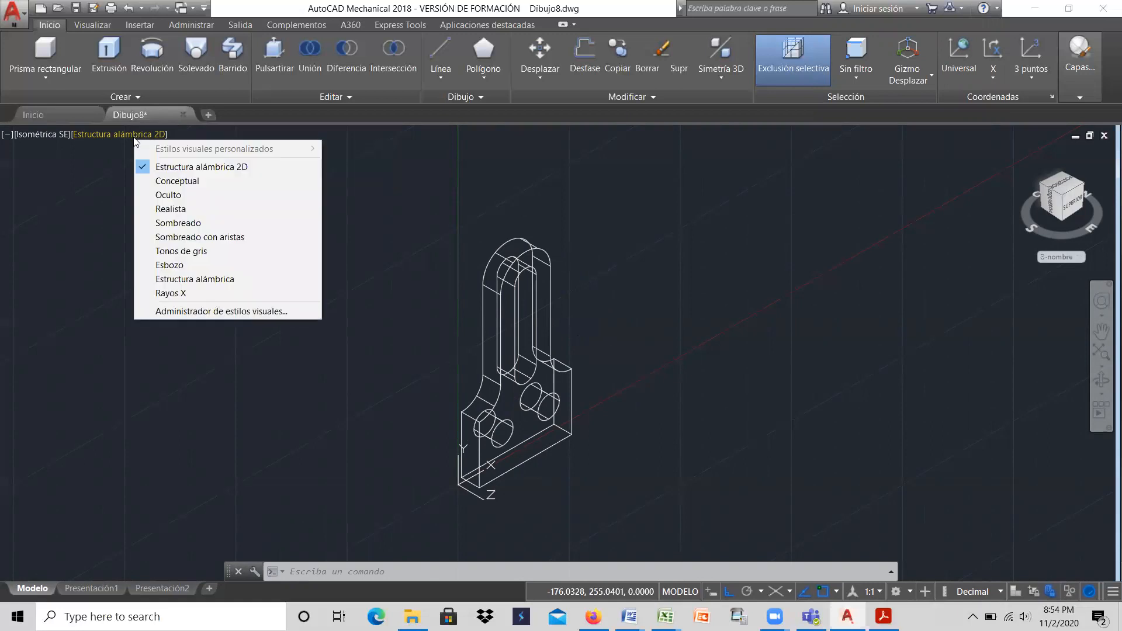
{"action": "left_click", "coordinate": [154, 210]}
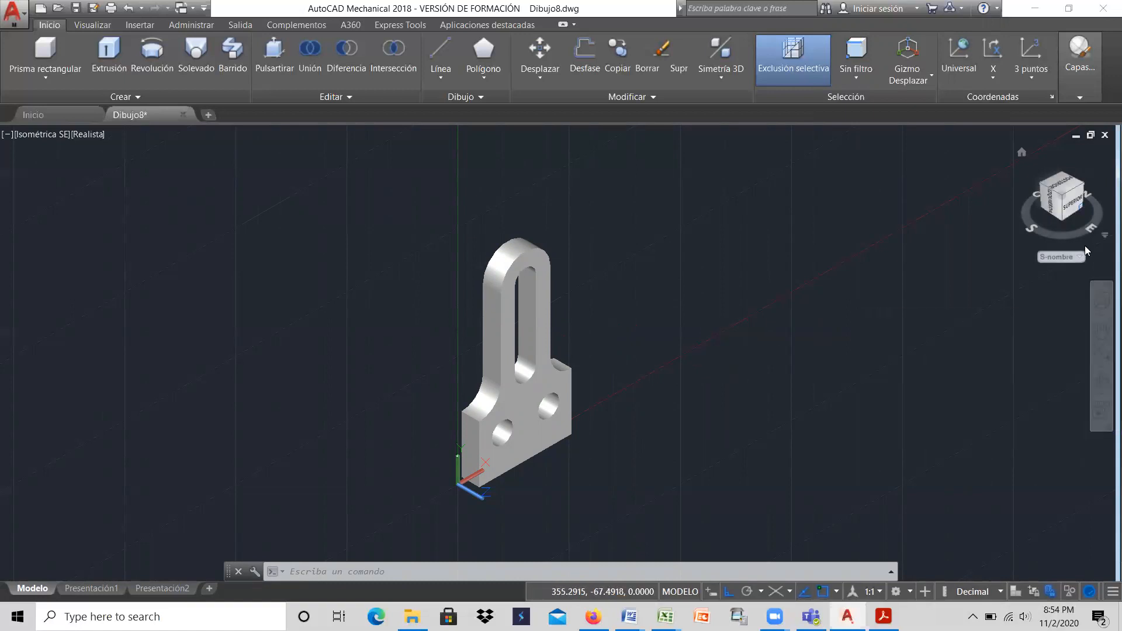
{"action": "left_click", "coordinate": [1098, 380]}
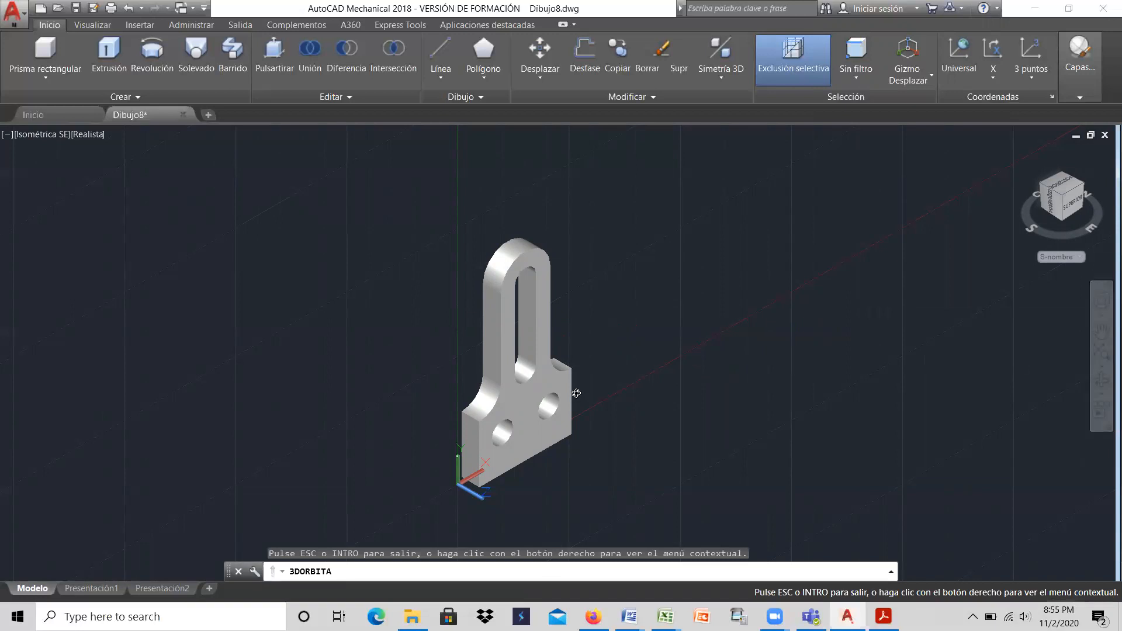
{"action": "left_click_drag", "start_coordinate": [576, 393], "coordinate": [594, 314]}
{"action": "right_click", "coordinate": [593, 314]}
{"action": "left_click", "coordinate": [620, 324]}
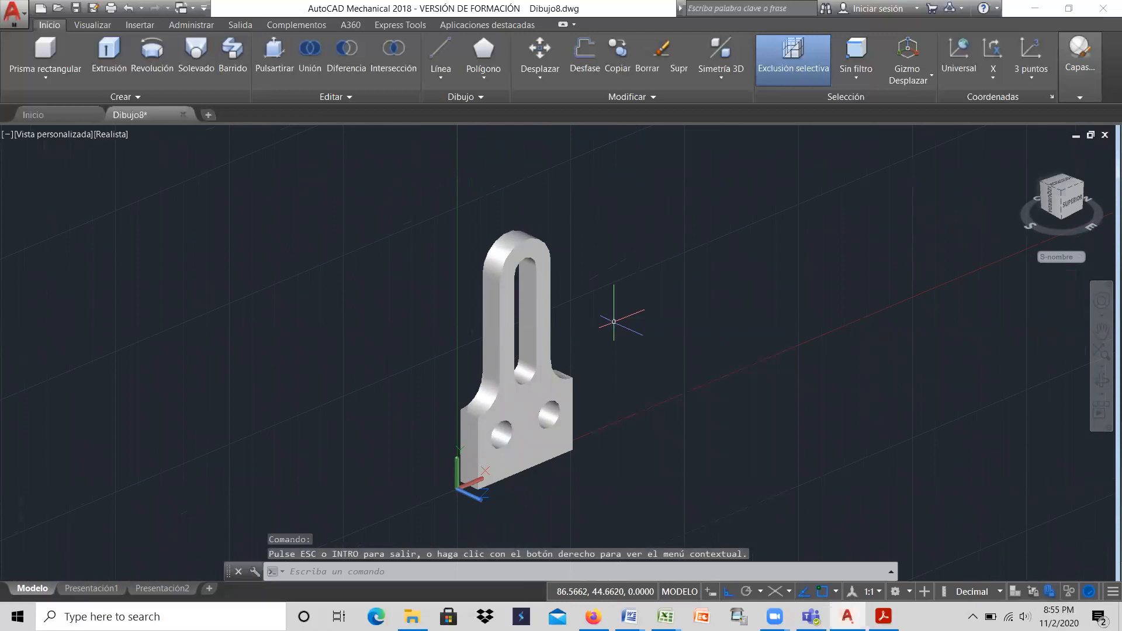
Step: Restore the SE Isometric (Isométrica SE) view of the plate and set its visual style to 2D wireframe
{"action": "left_click", "coordinate": [66, 134]}
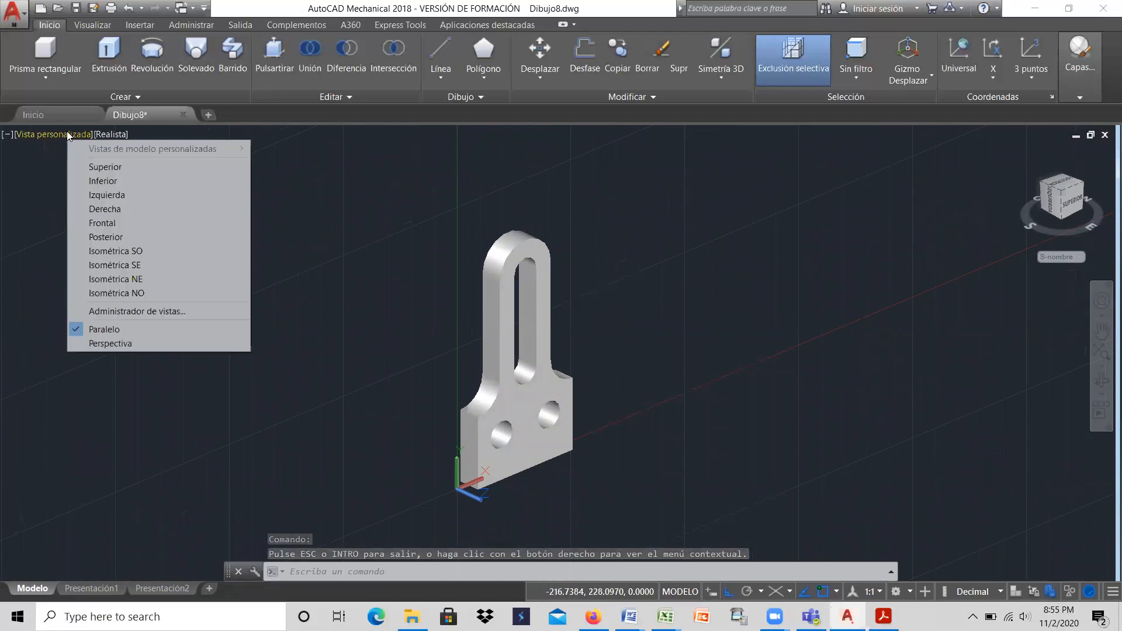
{"action": "left_click", "coordinate": [100, 267]}
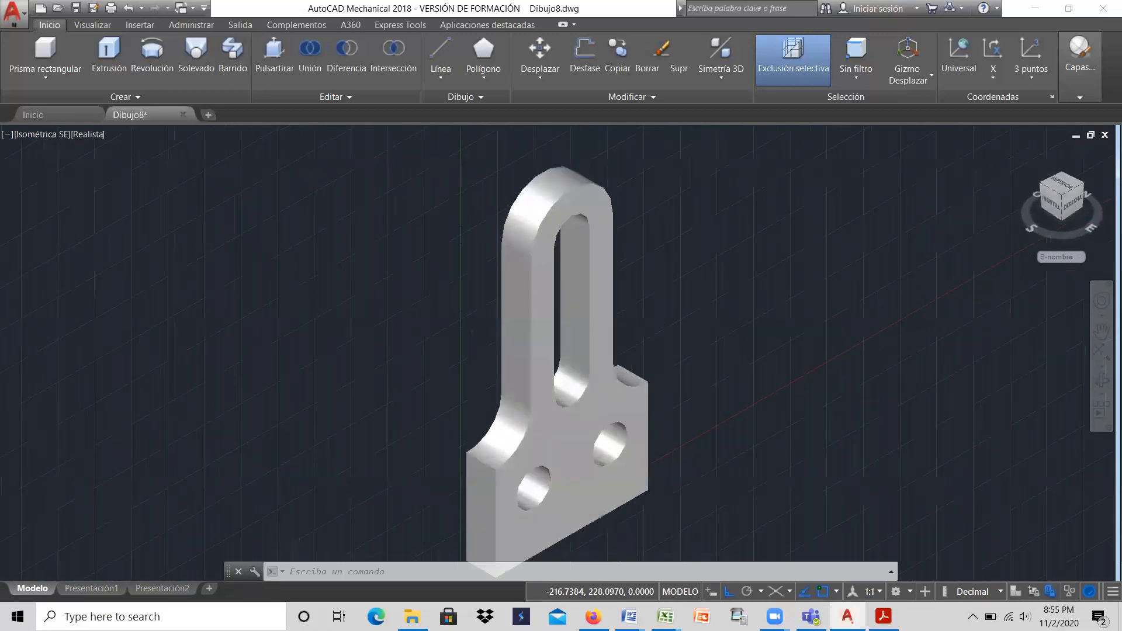
{"action": "scroll", "coordinate": [781, 288], "scroll_direction": "down", "scroll_amount": 2}
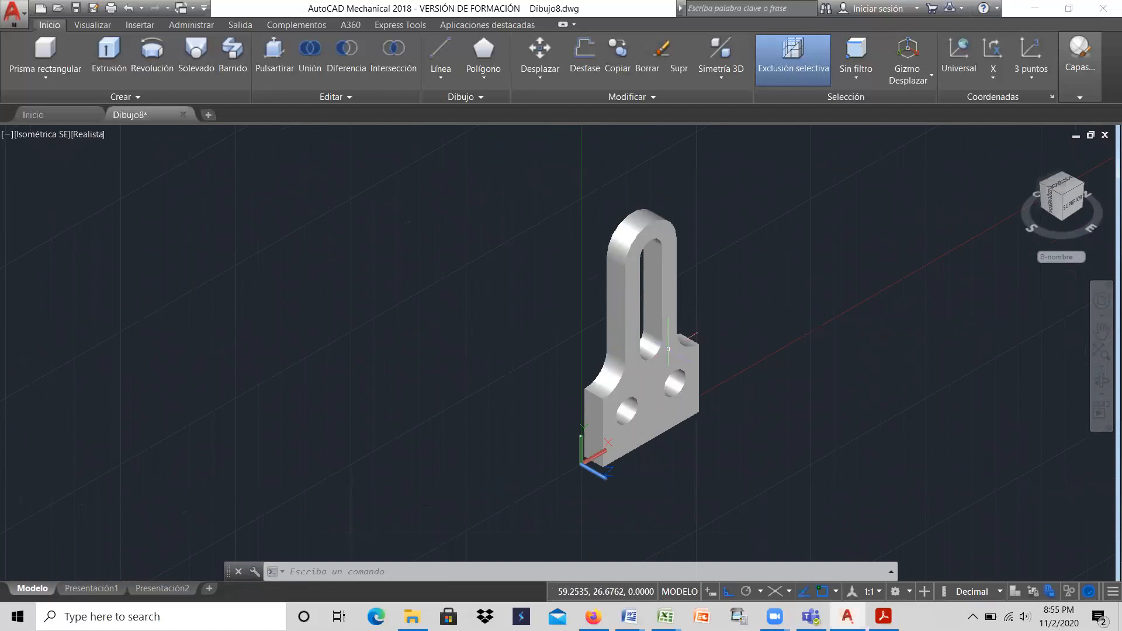
{"action": "left_click", "coordinate": [598, 365]}
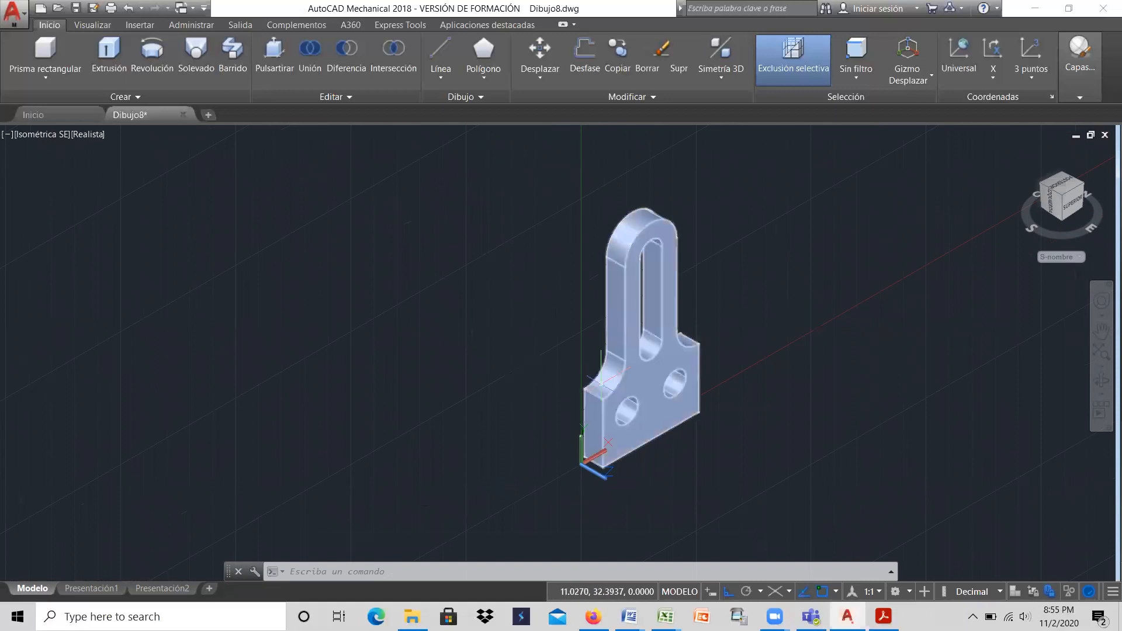
{"action": "key", "text": "Escape"}
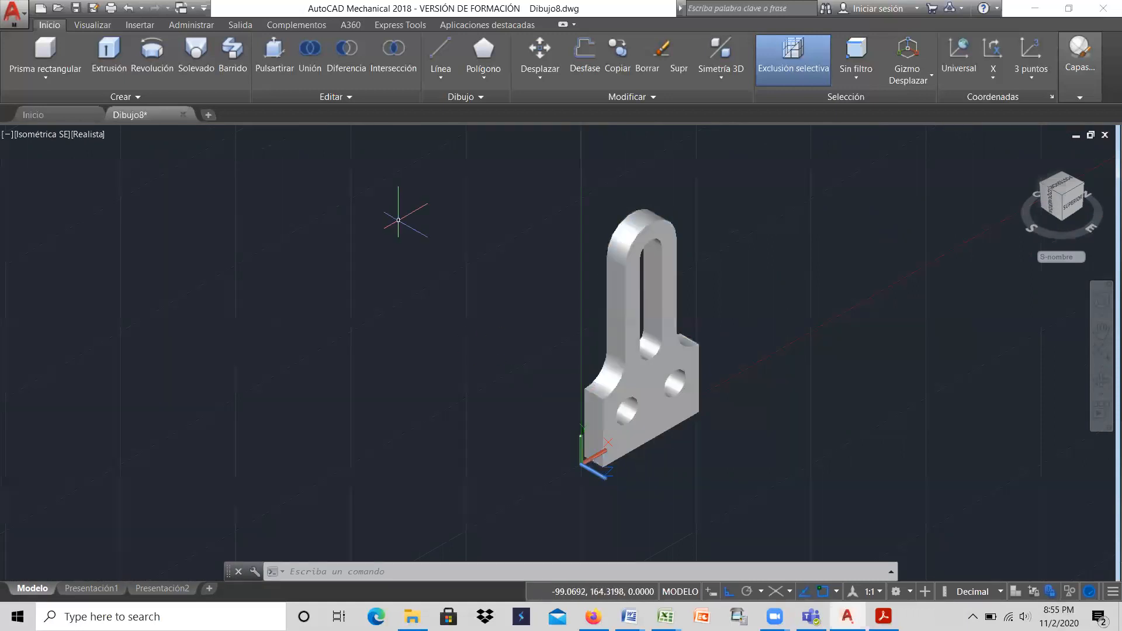
{"action": "left_click", "coordinate": [87, 135]}
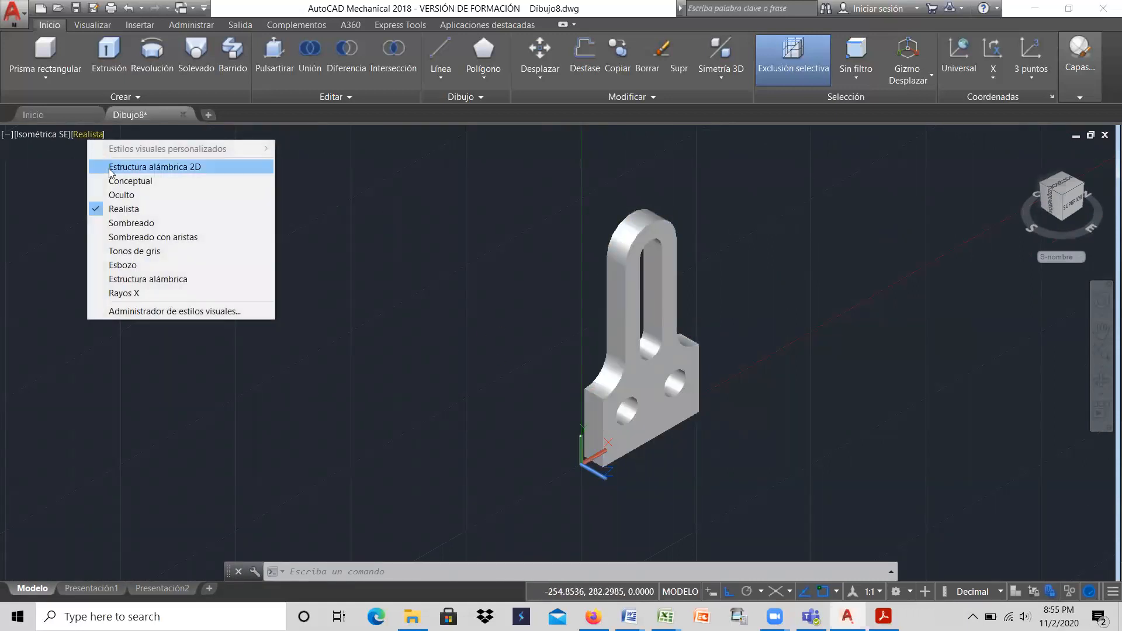
{"action": "left_click", "coordinate": [134, 167]}
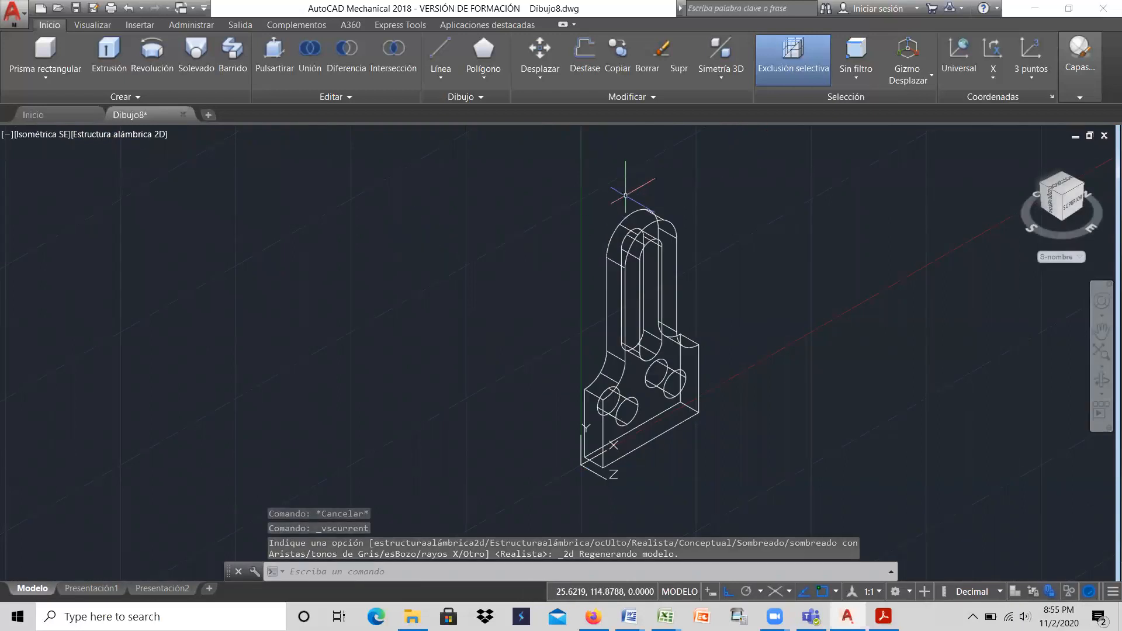
Step: Restore the drawing window to half size beside the Word reference and bring the whole plate into view
{"action": "left_click", "coordinate": [1067, 8]}
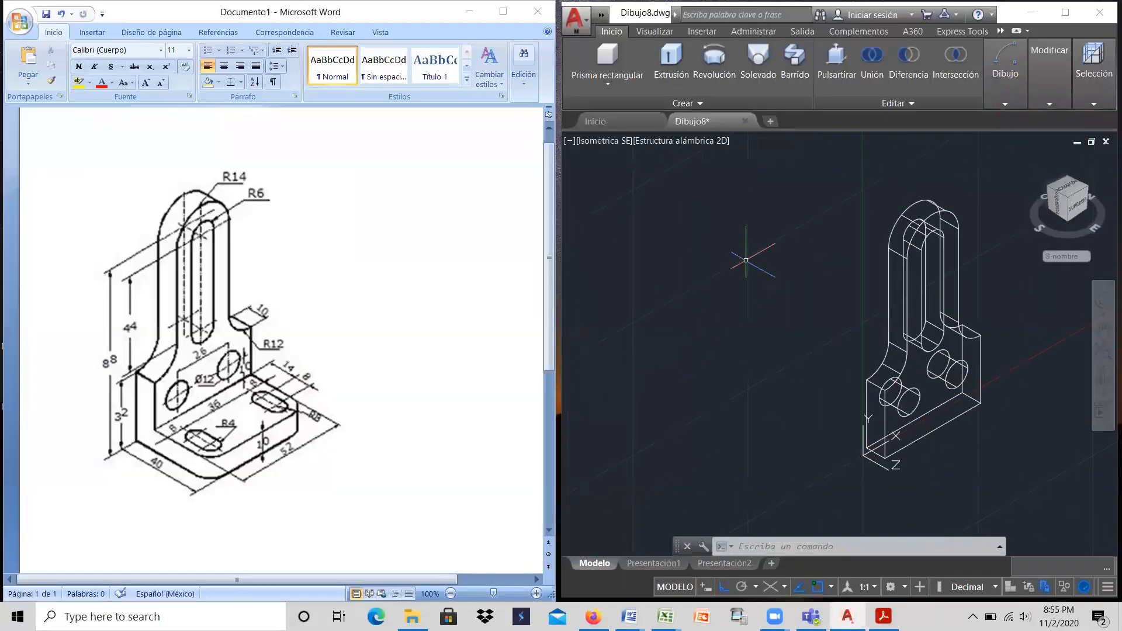
{"action": "left_click", "coordinate": [1103, 332]}
{"action": "left_click_drag", "start_coordinate": [939, 339], "coordinate": [668, 306]}
{"action": "right_click", "coordinate": [670, 303]}
{"action": "left_click", "coordinate": [692, 308]}
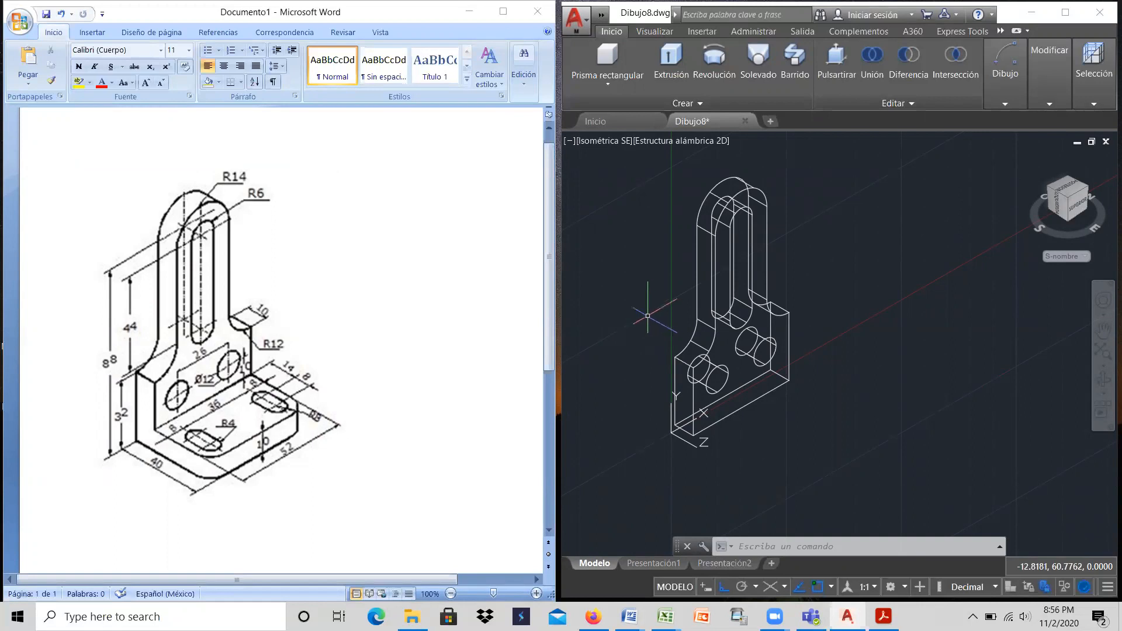
Step: Switch to the Top (Superior) view and frame the plate with free drawing space beside it
{"action": "left_click", "coordinate": [597, 142]}
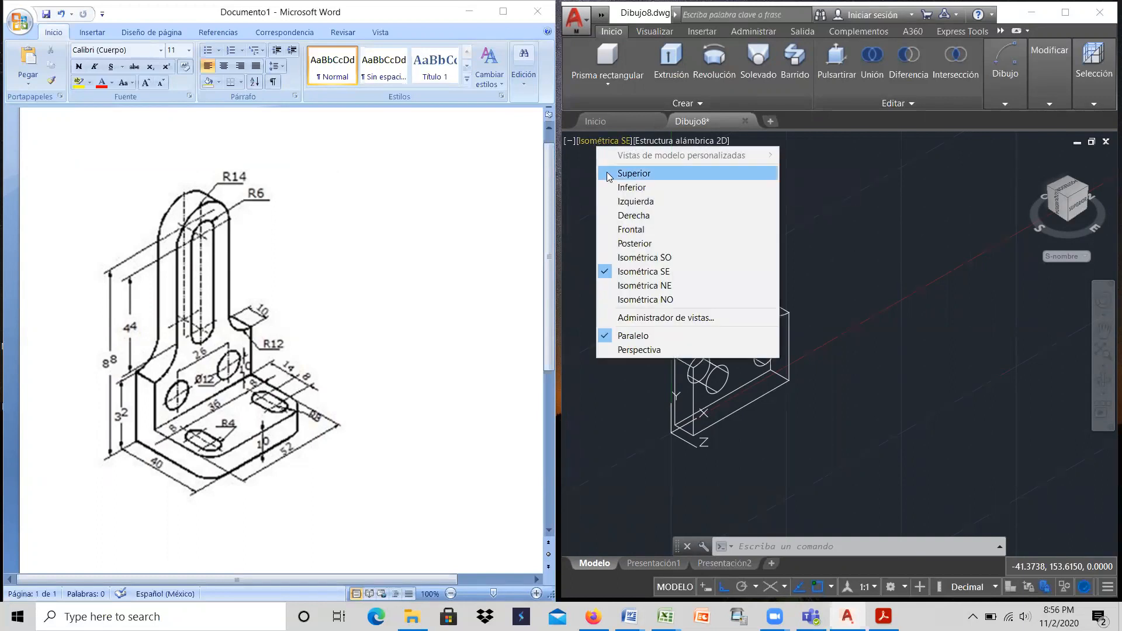
{"action": "left_click", "coordinate": [606, 171]}
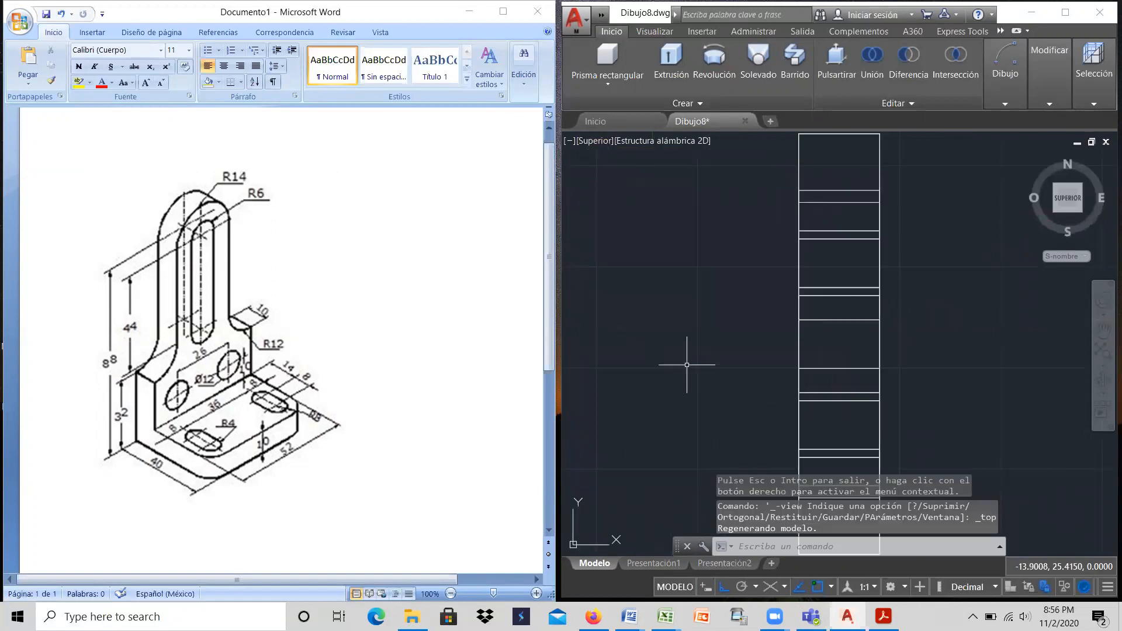
{"action": "scroll", "coordinate": [649, 343], "scroll_direction": "down", "scroll_amount": 2}
{"action": "middle_click_drag", "start_coordinate": [758, 251], "coordinate": [801, 288]}
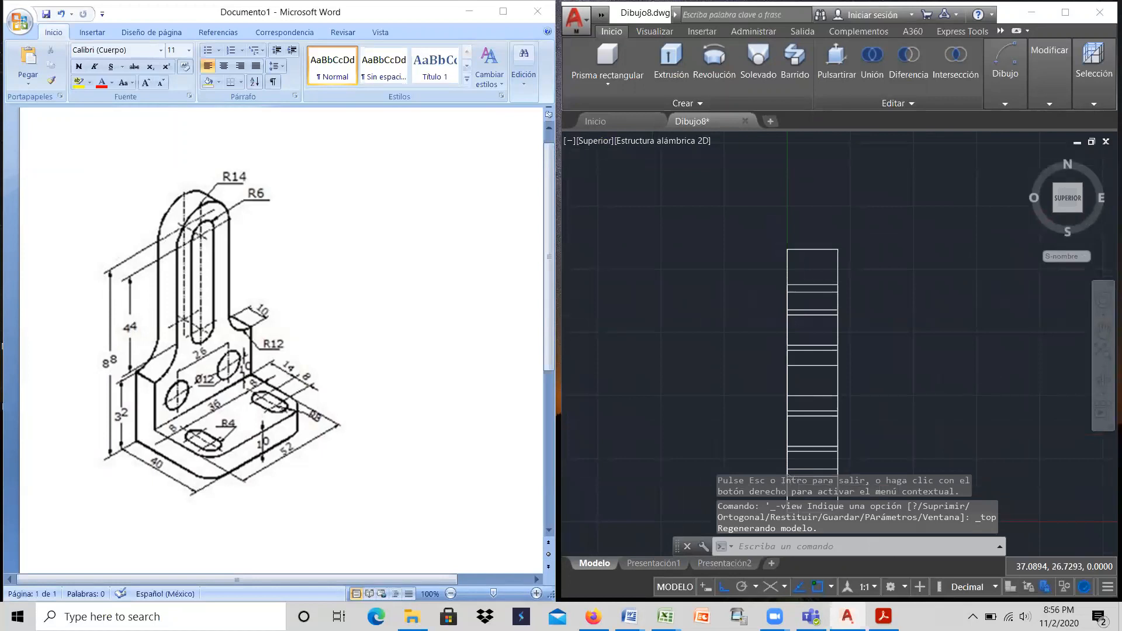
{"action": "scroll", "coordinate": [891, 331], "scroll_direction": "down", "scroll_amount": 2}
{"action": "left_click", "coordinate": [1104, 333]}
{"action": "mouse_move", "coordinate": [941, 360]}
{"action": "left_mouse_down"}
{"action": "mouse_move", "coordinate": [842, 321]}
{"action": "mouse_move", "coordinate": [741, 356]}
{"action": "left_mouse_up"}
{"action": "right_click", "coordinate": [742, 356]}
{"action": "left_click", "coordinate": [760, 365]}
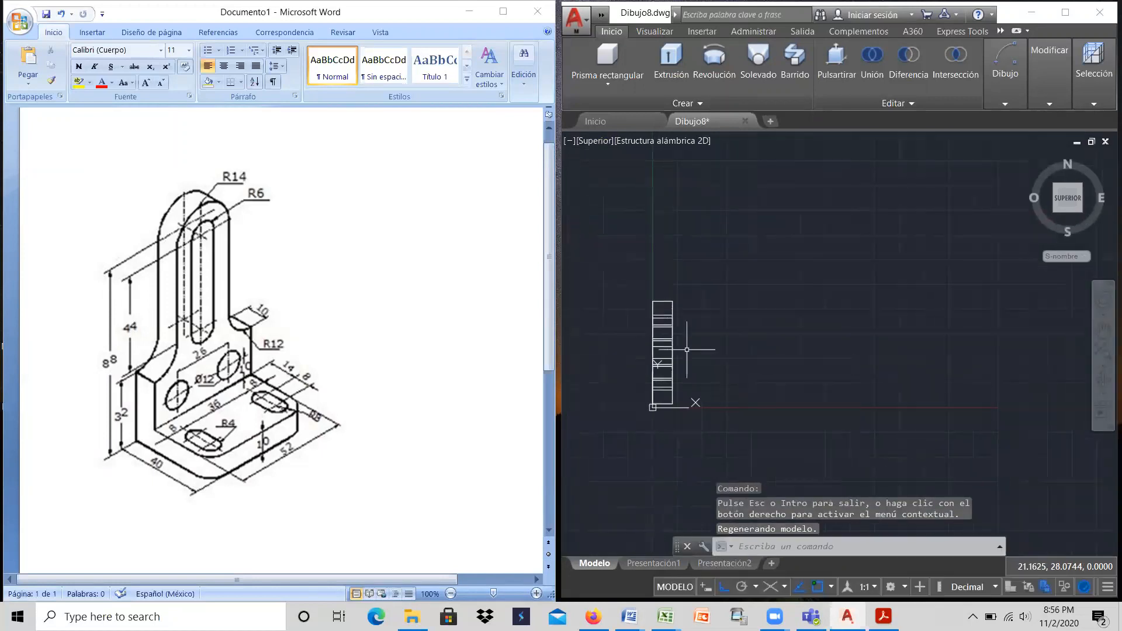
{"action": "scroll", "coordinate": [686, 349], "scroll_direction": "up", "scroll_amount": 4}
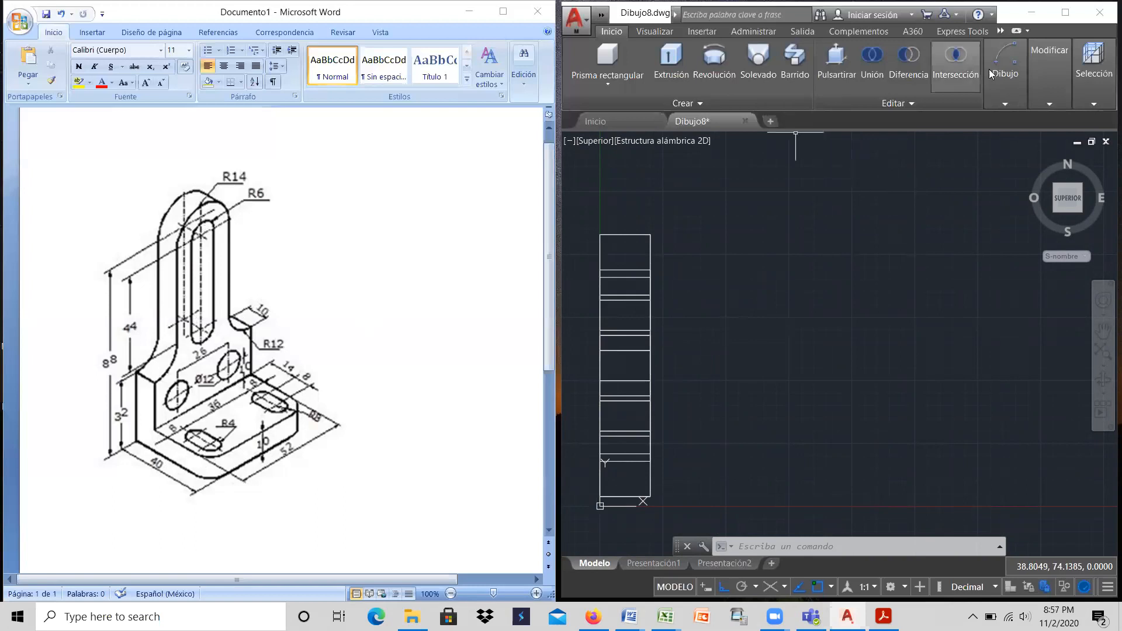
Step: Draw the base outline with lines as a closed rectangle 40 wide and 52 high in the free space beside the plate
{"action": "left_click", "coordinate": [1011, 65]}
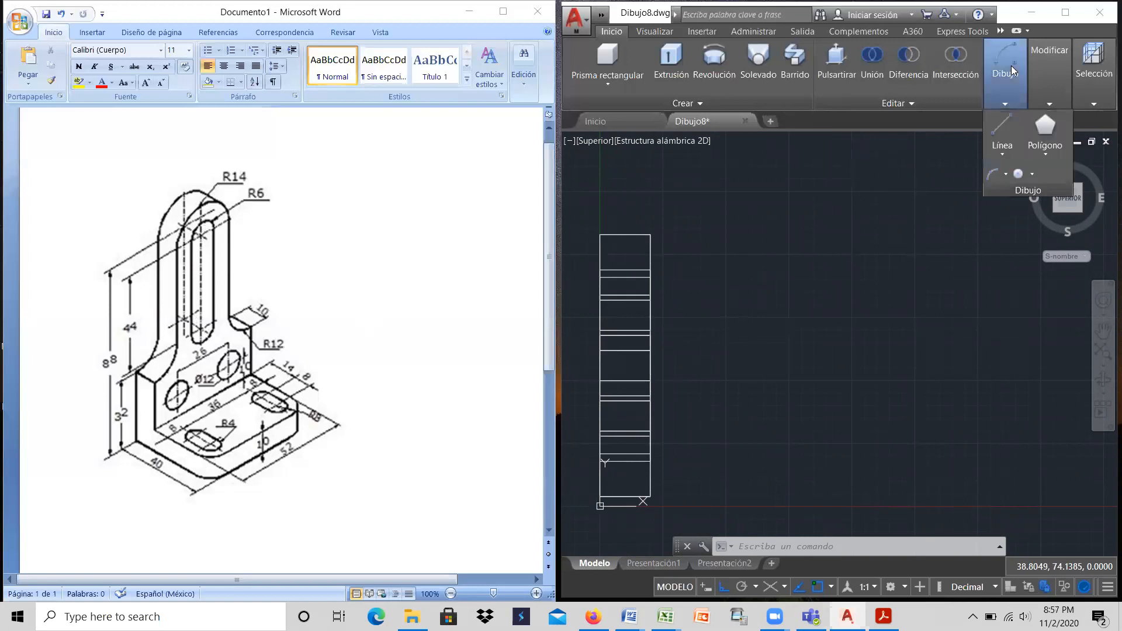
{"action": "left_click", "coordinate": [1003, 124]}
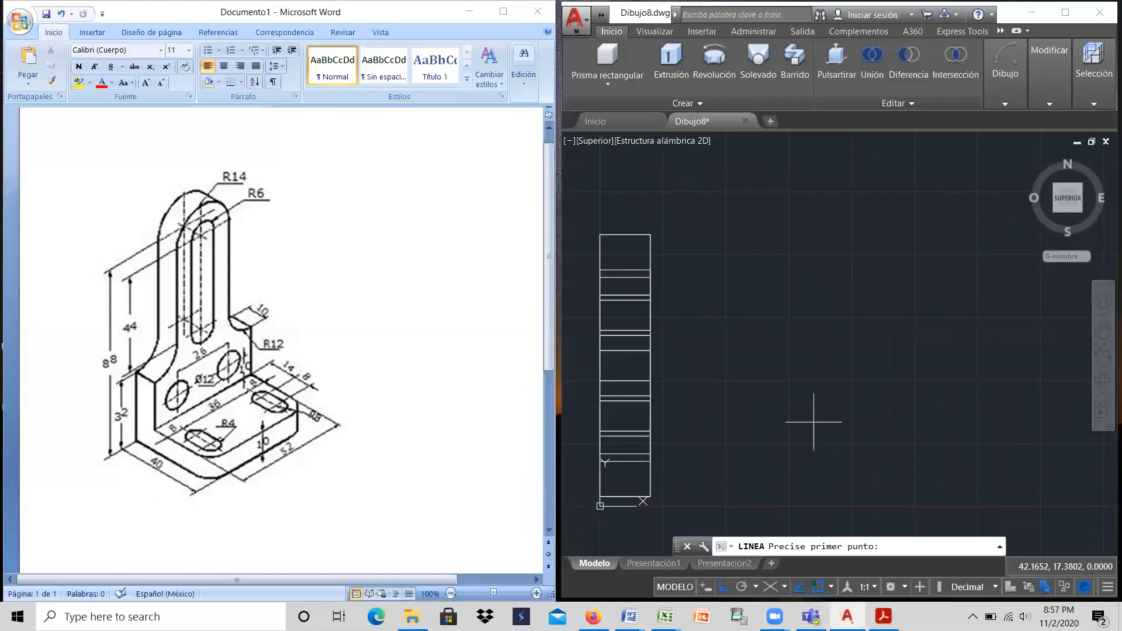
{"action": "left_click", "coordinate": [765, 445]}
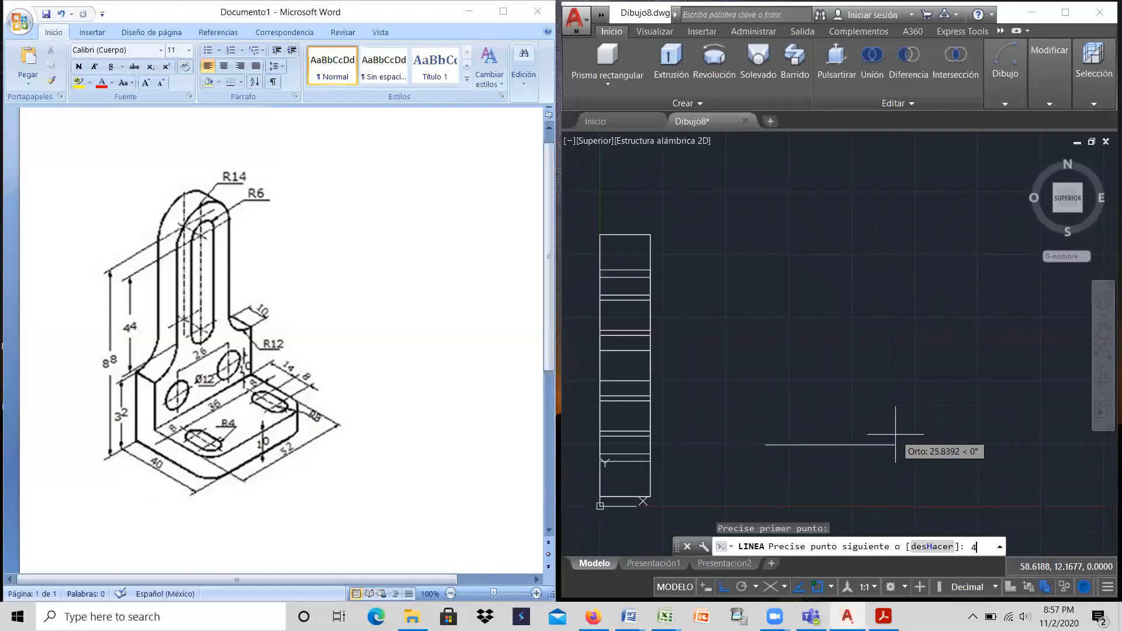
{"action": "type", "text": "40"}
{"action": "key", "text": "Return"}
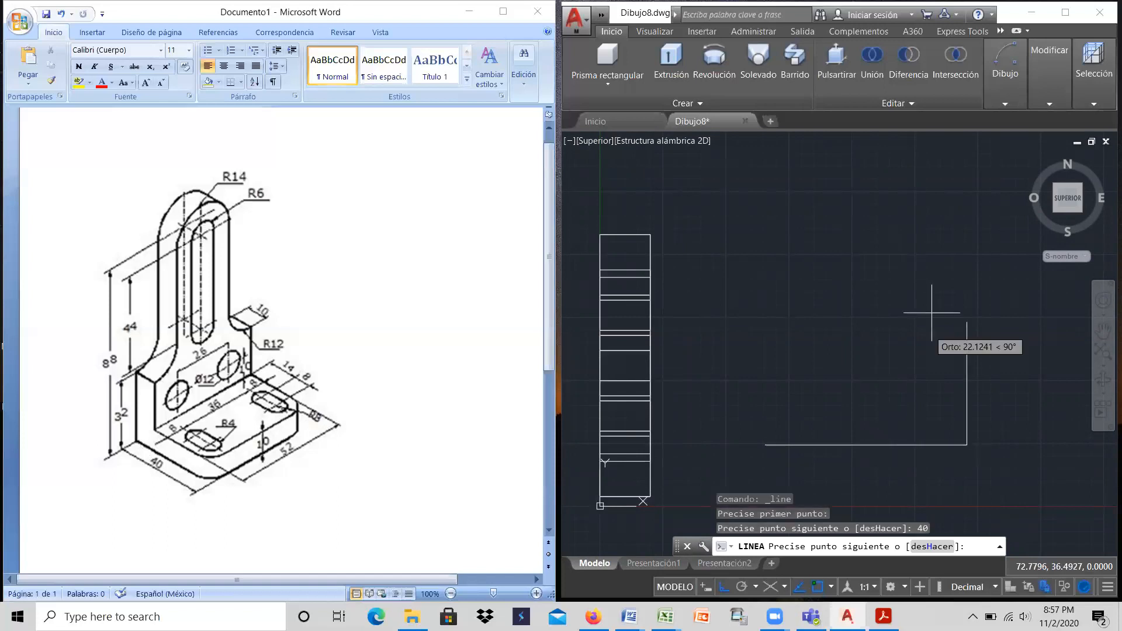
{"action": "key", "text": "Return"}
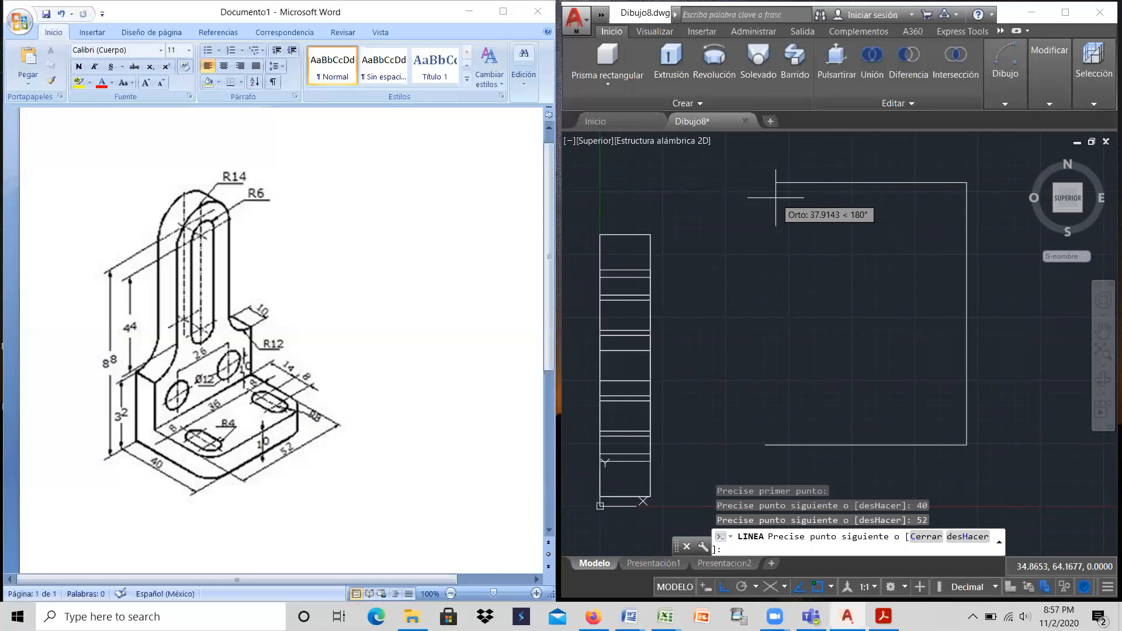
{"action": "key", "text": "Return"}
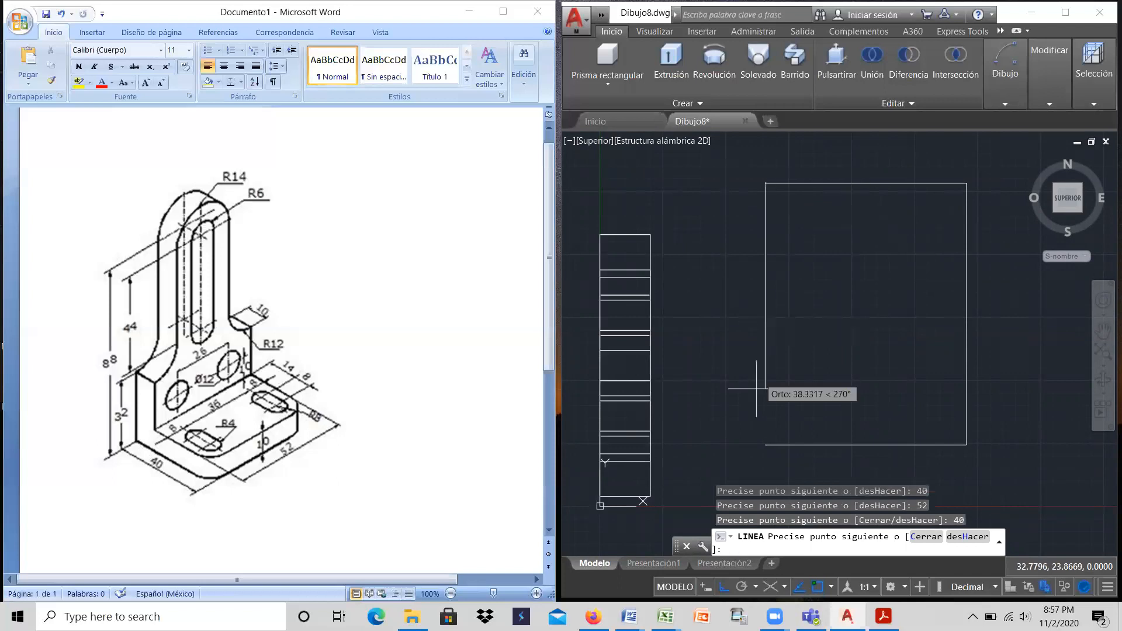
{"action": "left_click", "coordinate": [765, 445]}
{"action": "right_click", "coordinate": [766, 444]}
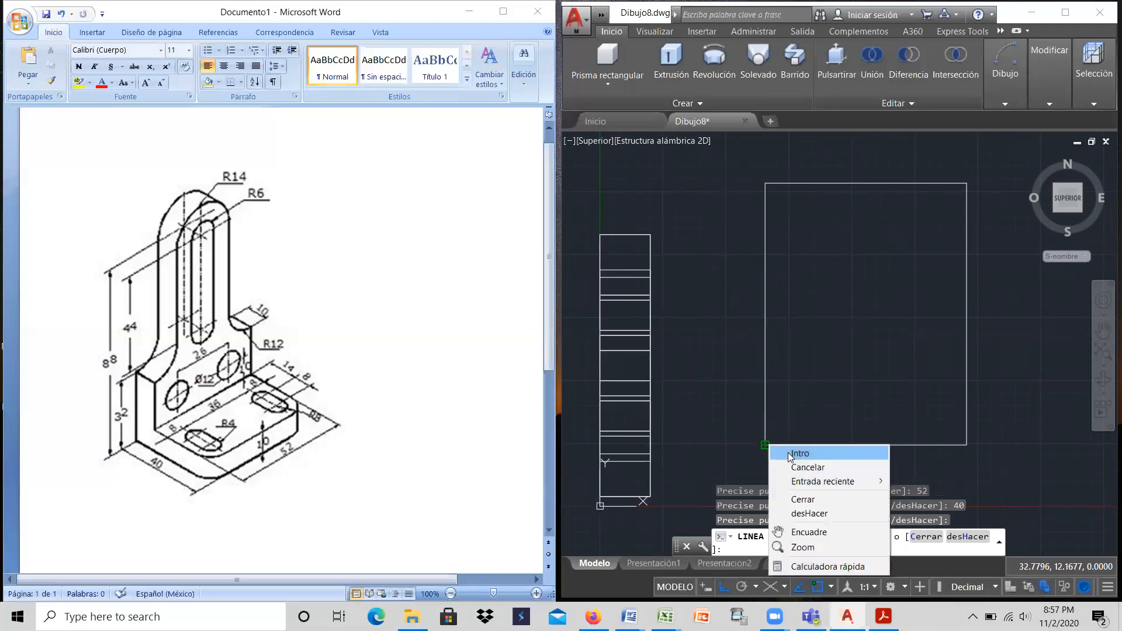
{"action": "left_click", "coordinate": [787, 453]}
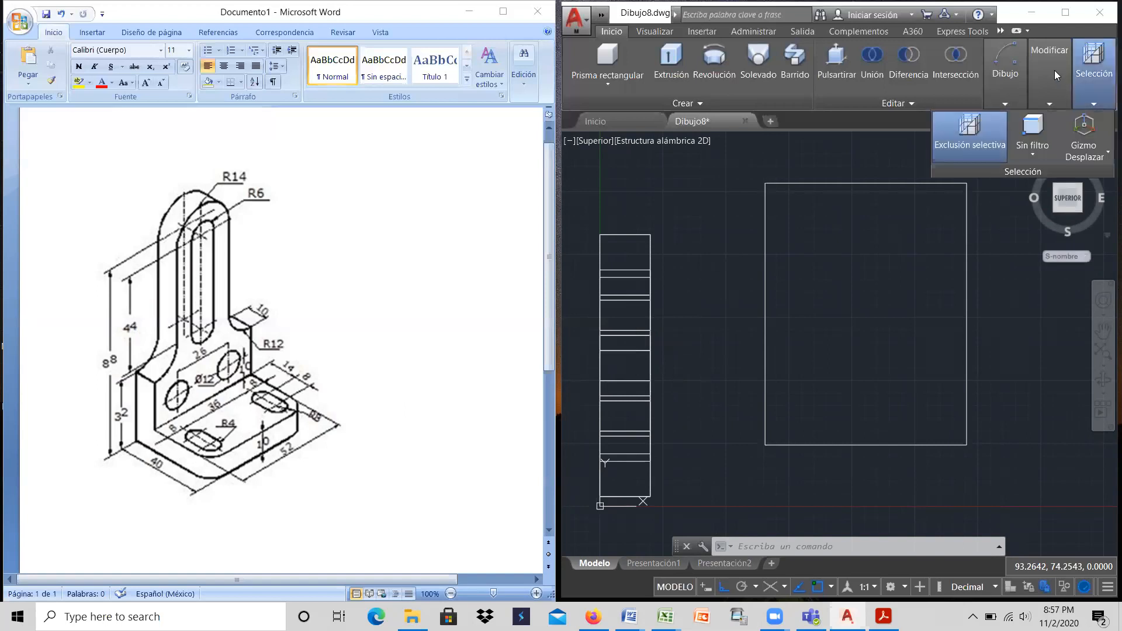
Step: Fillet the upper and lower corners of the base outline on the side away from the plate with radius 8
{"action": "mouse_move", "coordinate": [1054, 70]}
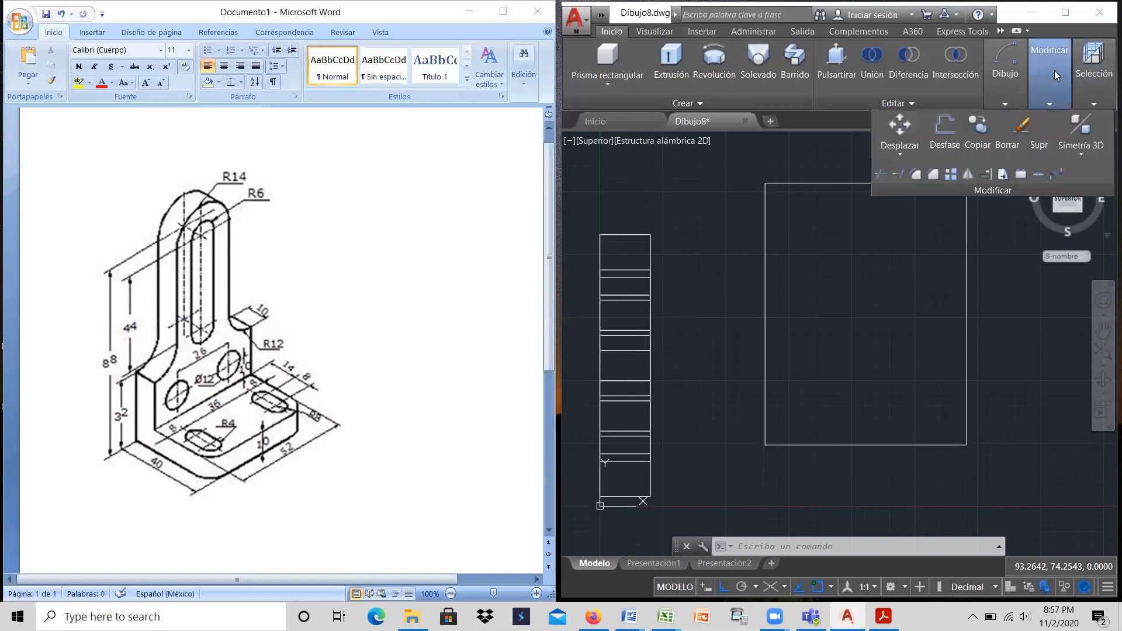
{"action": "left_click", "coordinate": [915, 174]}
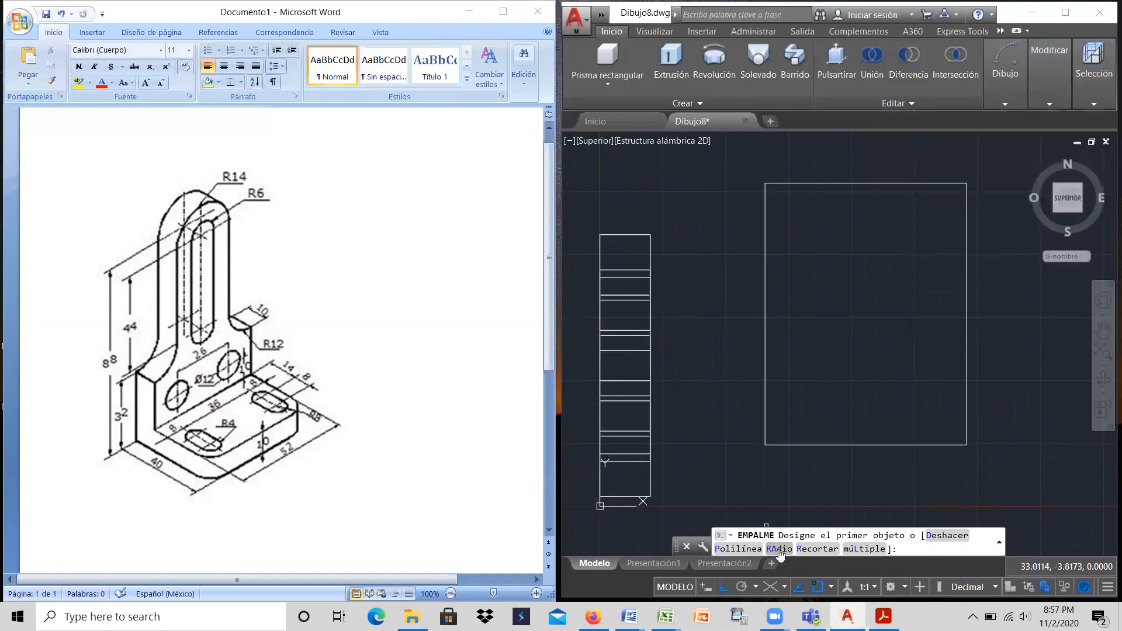
{"action": "left_click", "coordinate": [780, 549]}
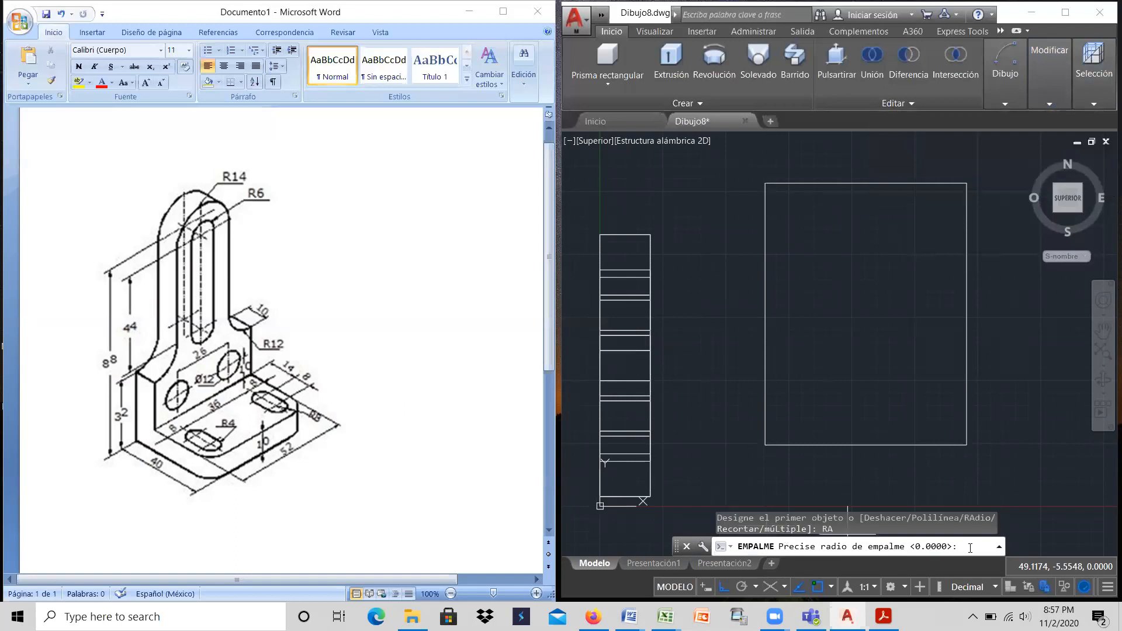
{"action": "key", "text": "Return"}
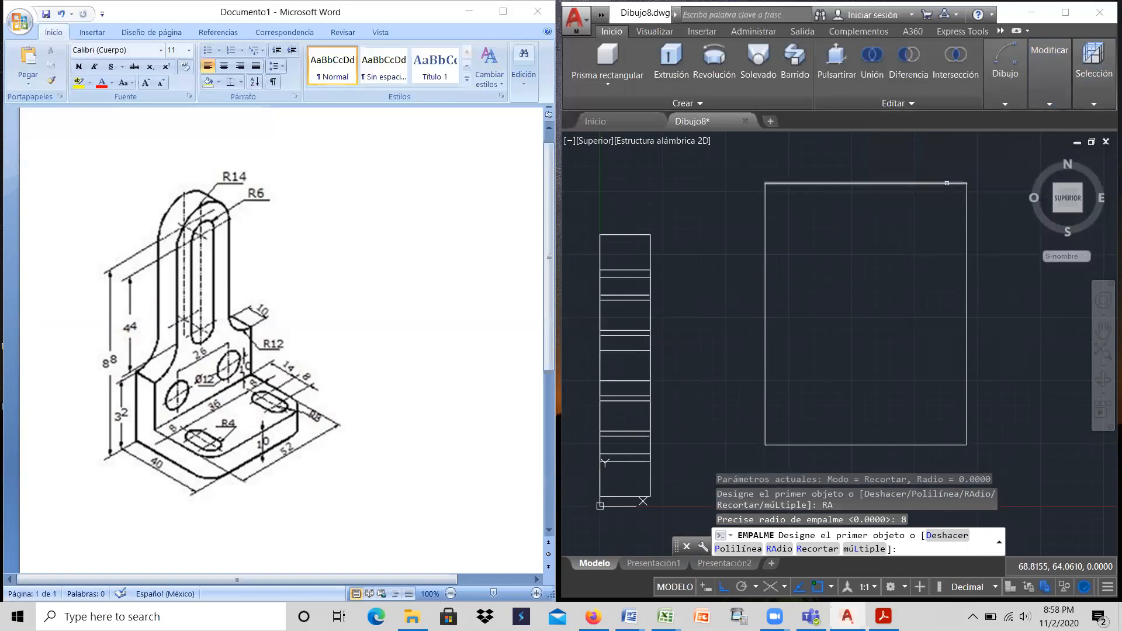
{"action": "left_click", "coordinate": [947, 183]}
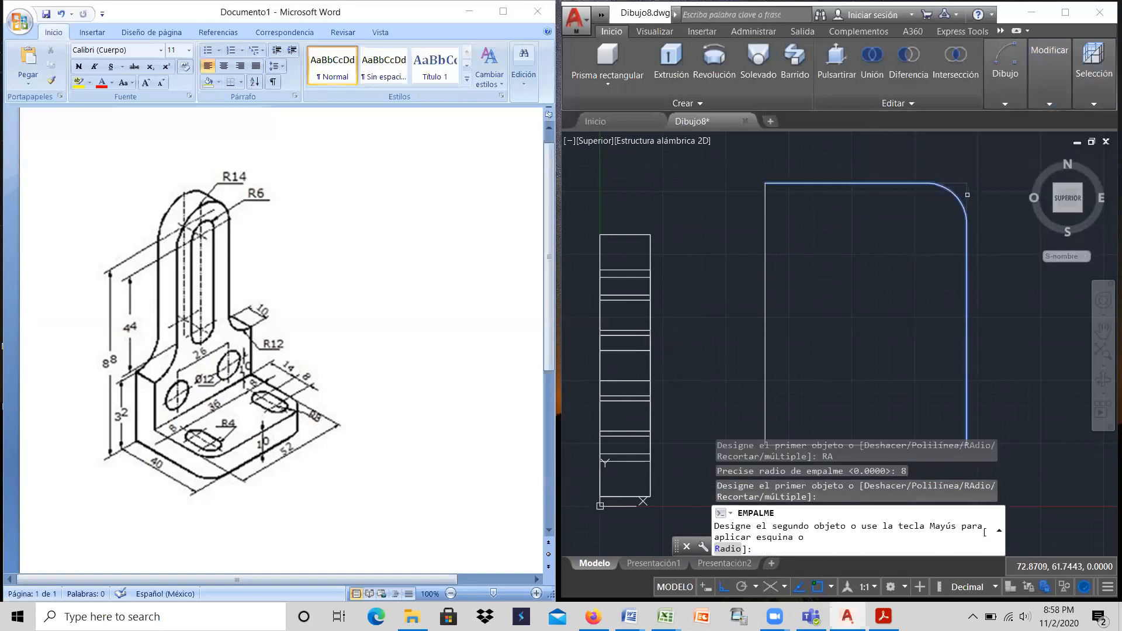
{"action": "left_click", "coordinate": [967, 195]}
{"action": "right_click", "coordinate": [941, 309]}
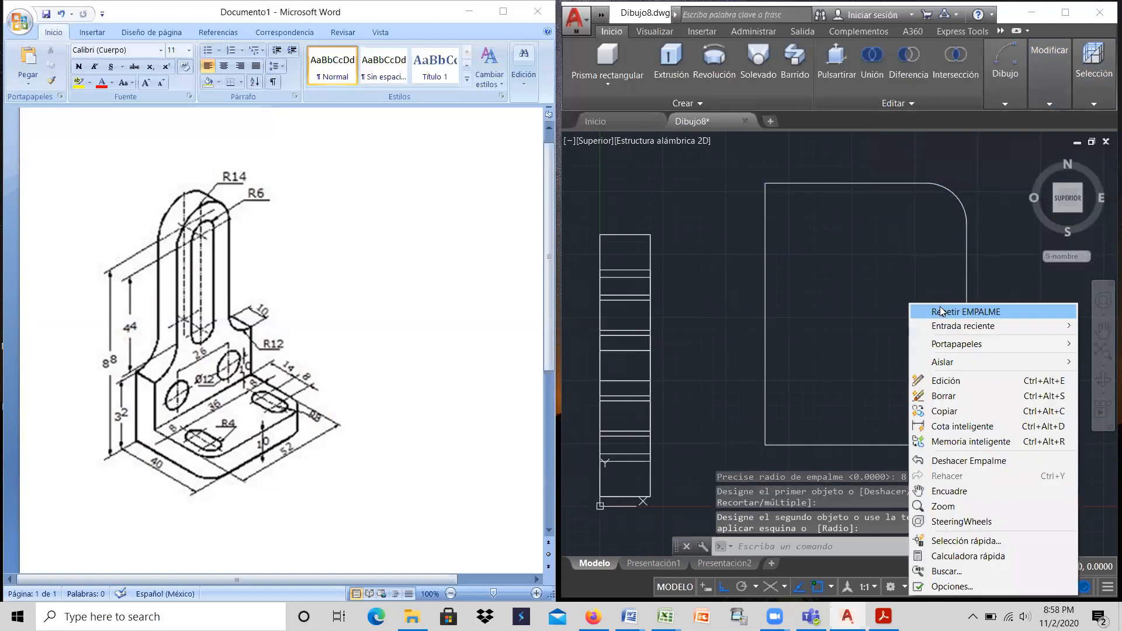
{"action": "left_click", "coordinate": [946, 312]}
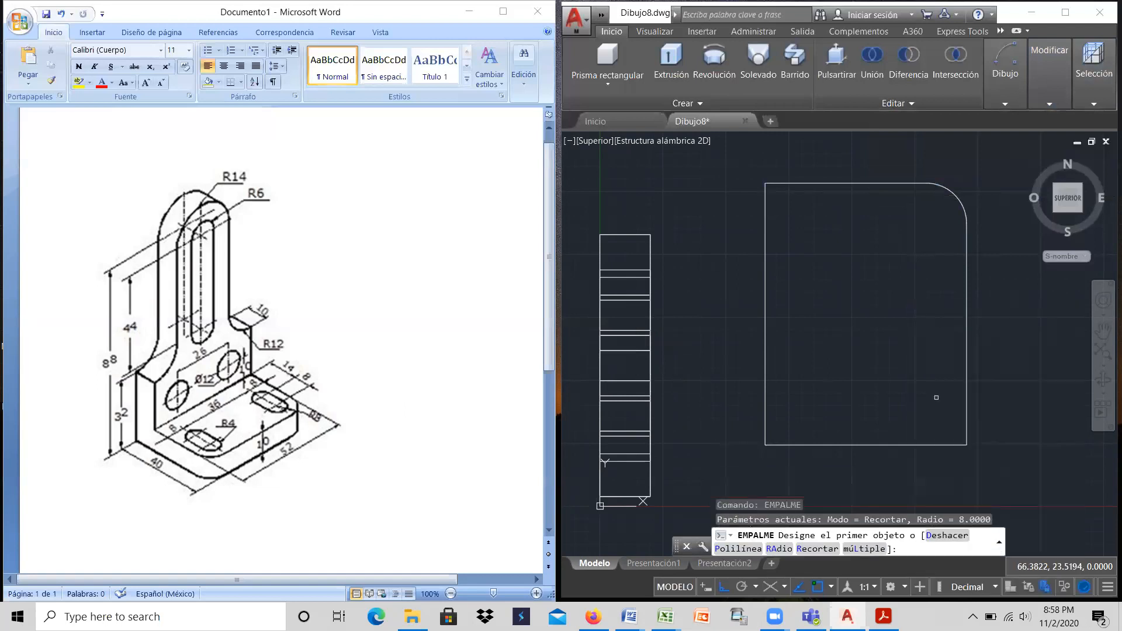
{"action": "left_click", "coordinate": [944, 446]}
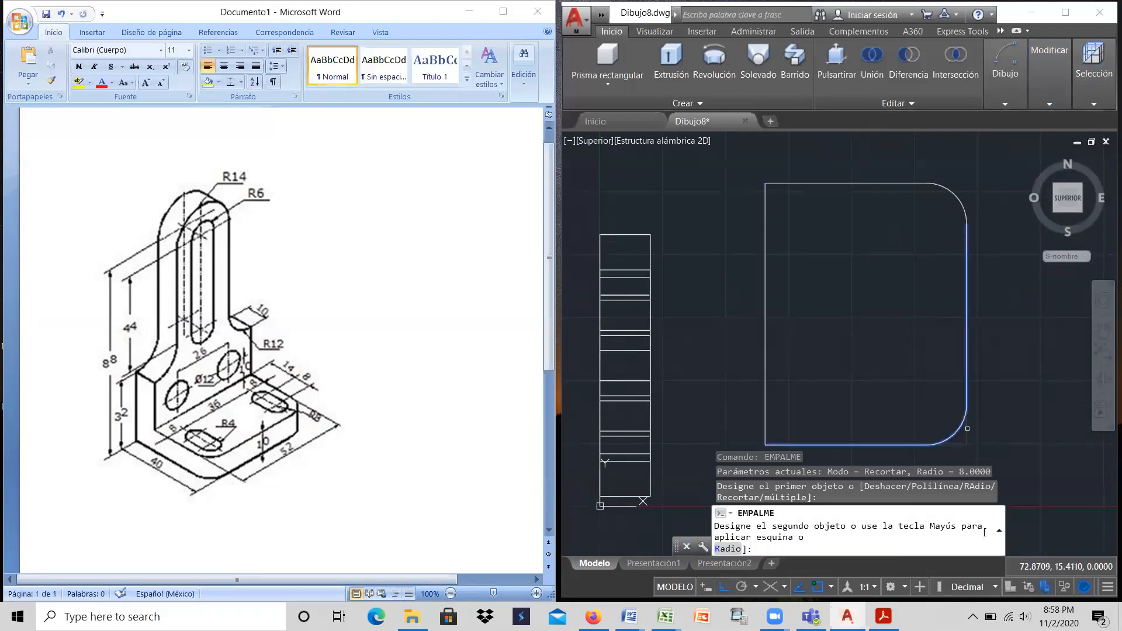
{"action": "left_click", "coordinate": [967, 429]}
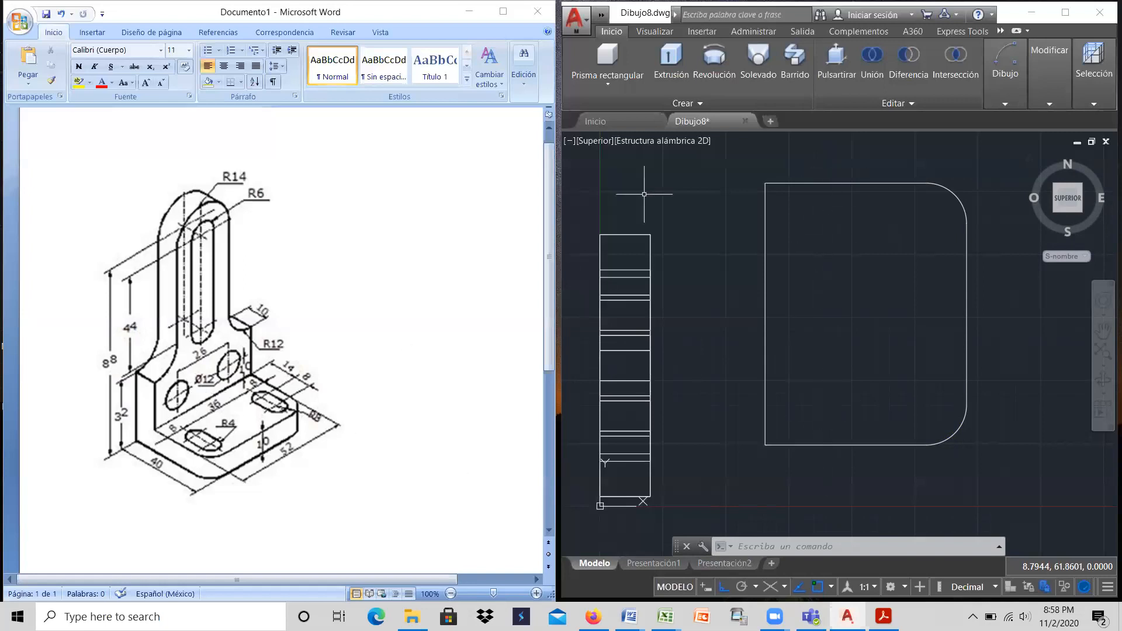
Step: Offset the base outline's vertical edge nearest the plate by 24 toward the inside of the outline
{"action": "mouse_move", "coordinate": [1046, 67]}
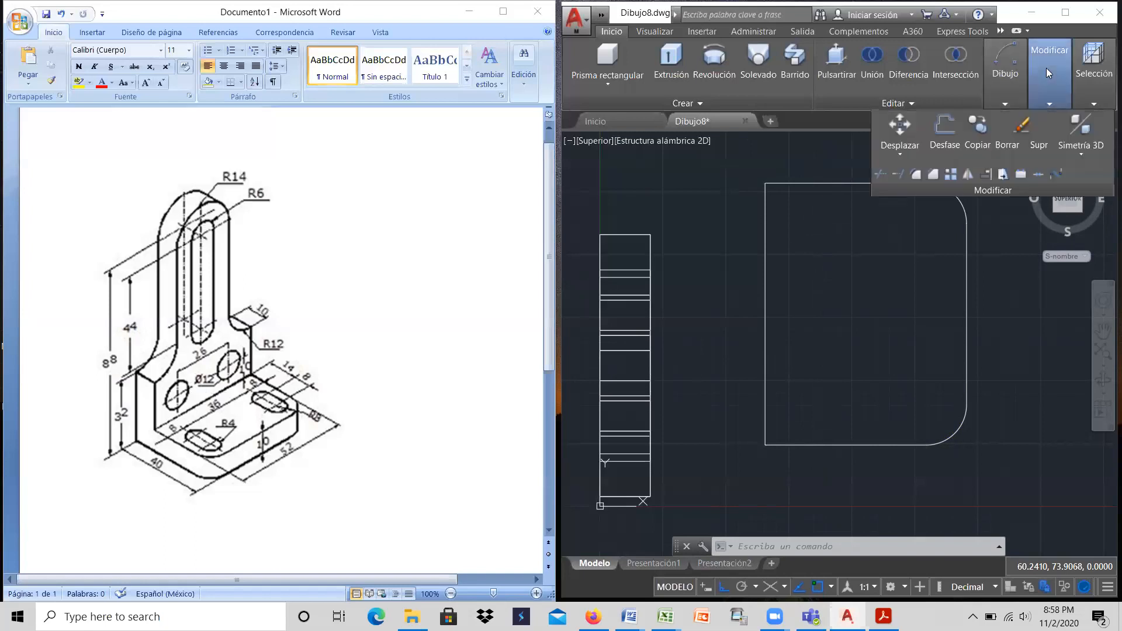
{"action": "left_click", "coordinate": [954, 129]}
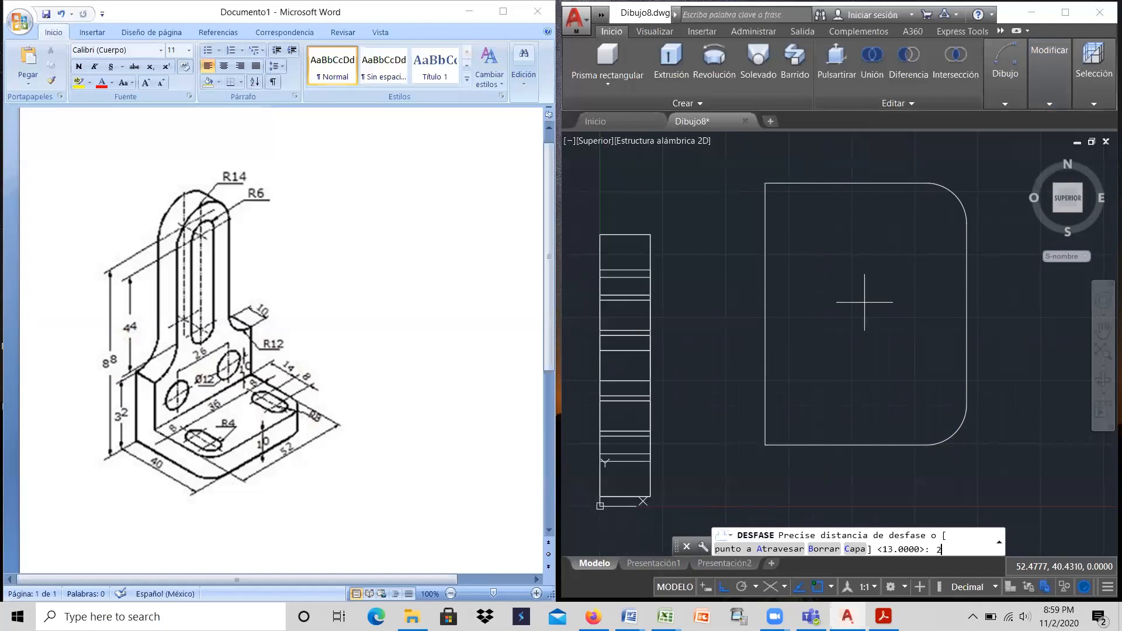
{"action": "type", "text": "24"}
{"action": "key", "text": "Return"}
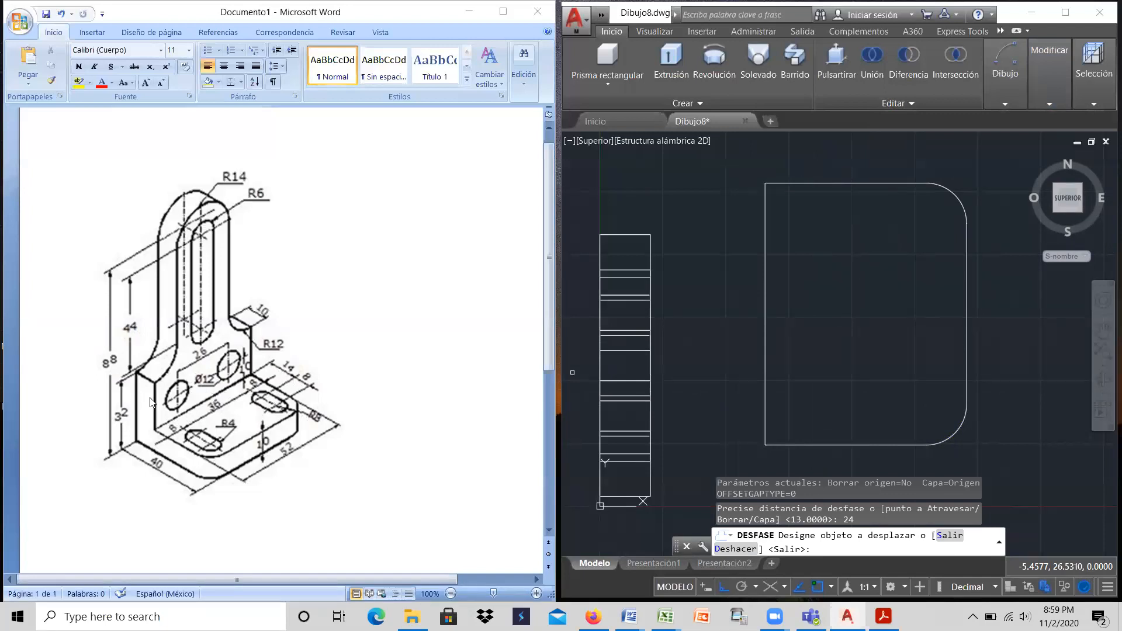
{"action": "left_click", "coordinate": [765, 285]}
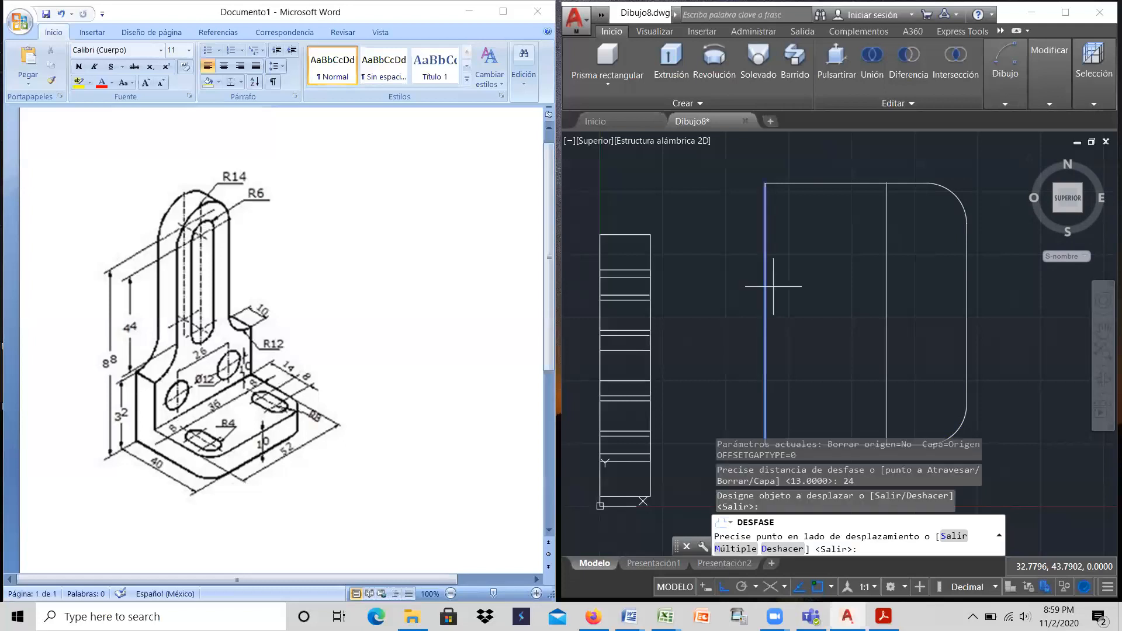
{"action": "left_click", "coordinate": [809, 286]}
{"action": "right_click", "coordinate": [807, 286]}
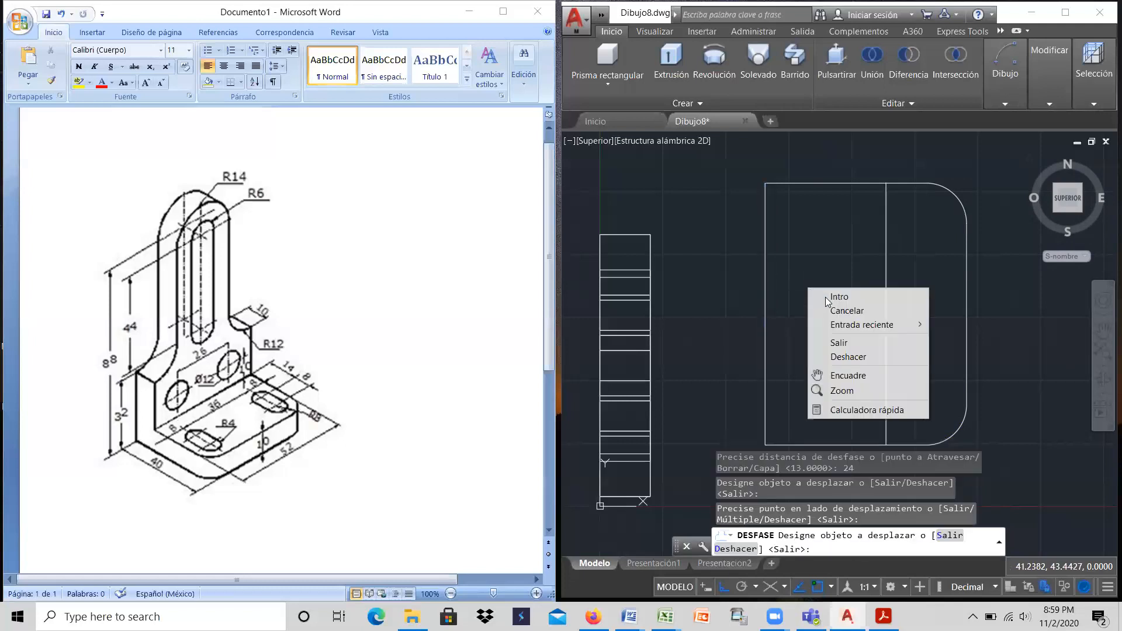
{"action": "left_click", "coordinate": [815, 294]}
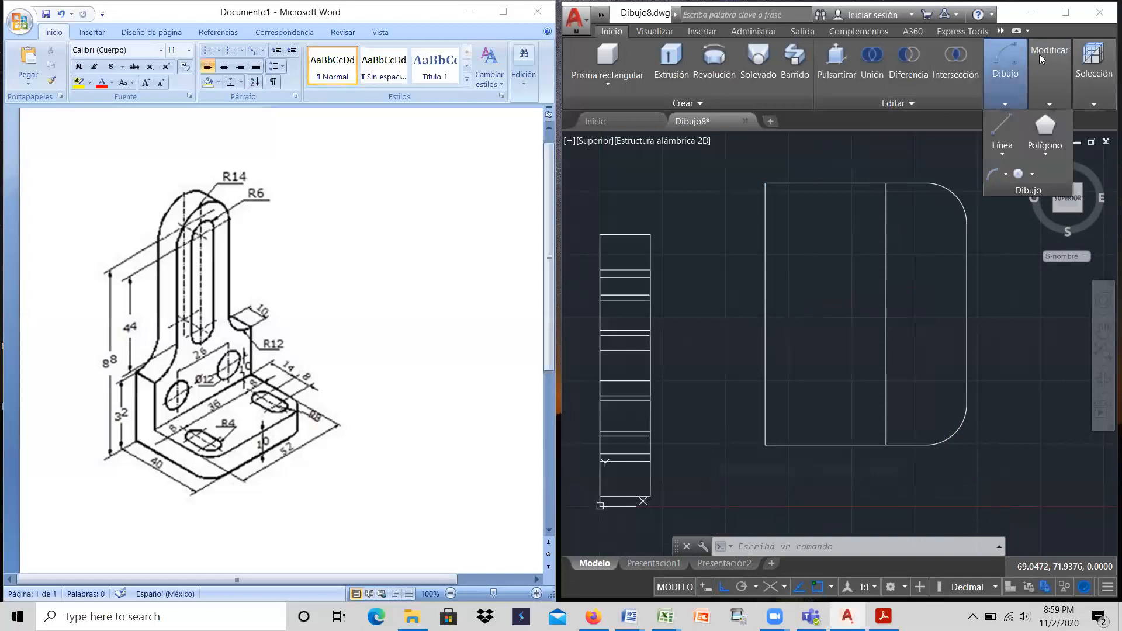
Step: Offset the inner vertical construction line by 8 toward the rounded side of the base outline
{"action": "mouse_move", "coordinate": [1039, 54]}
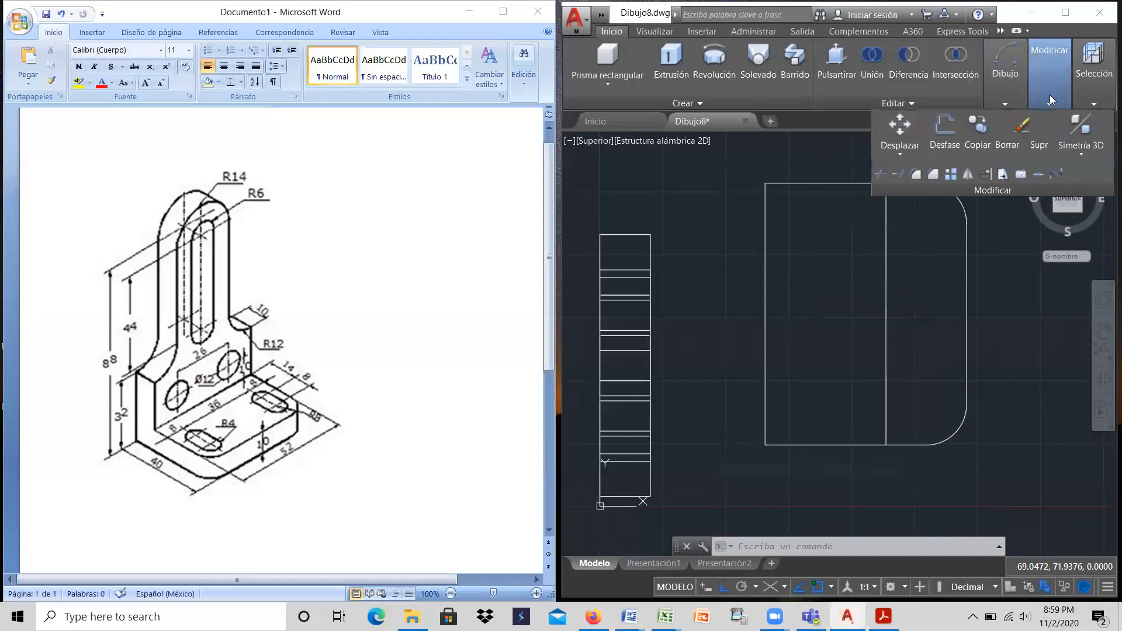
{"action": "left_click", "coordinate": [943, 125]}
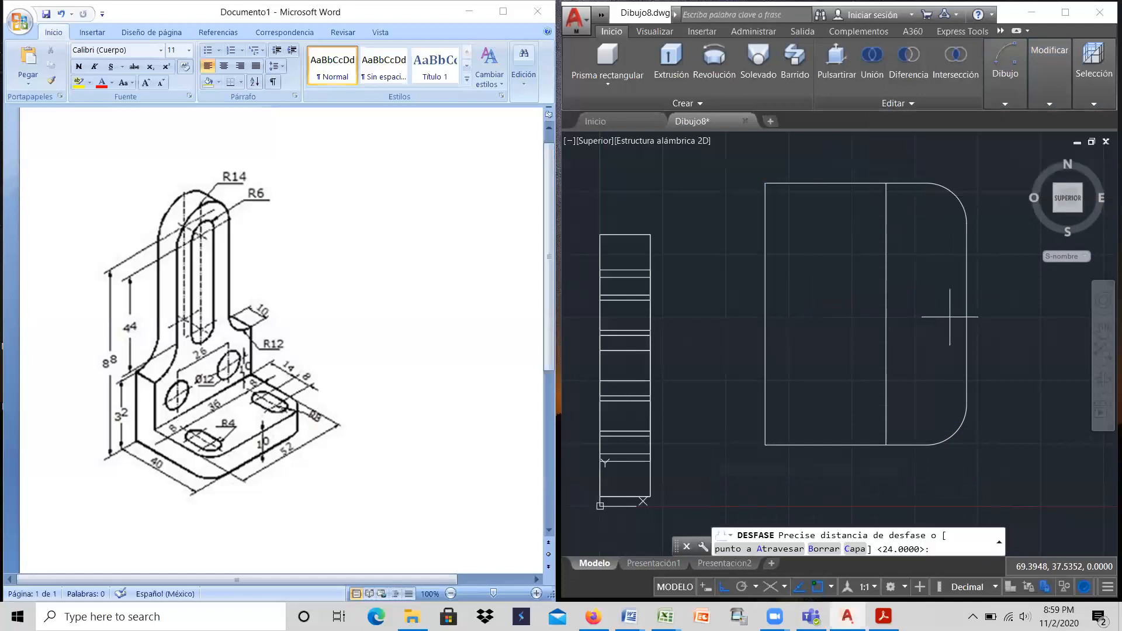
{"action": "key", "text": "Return"}
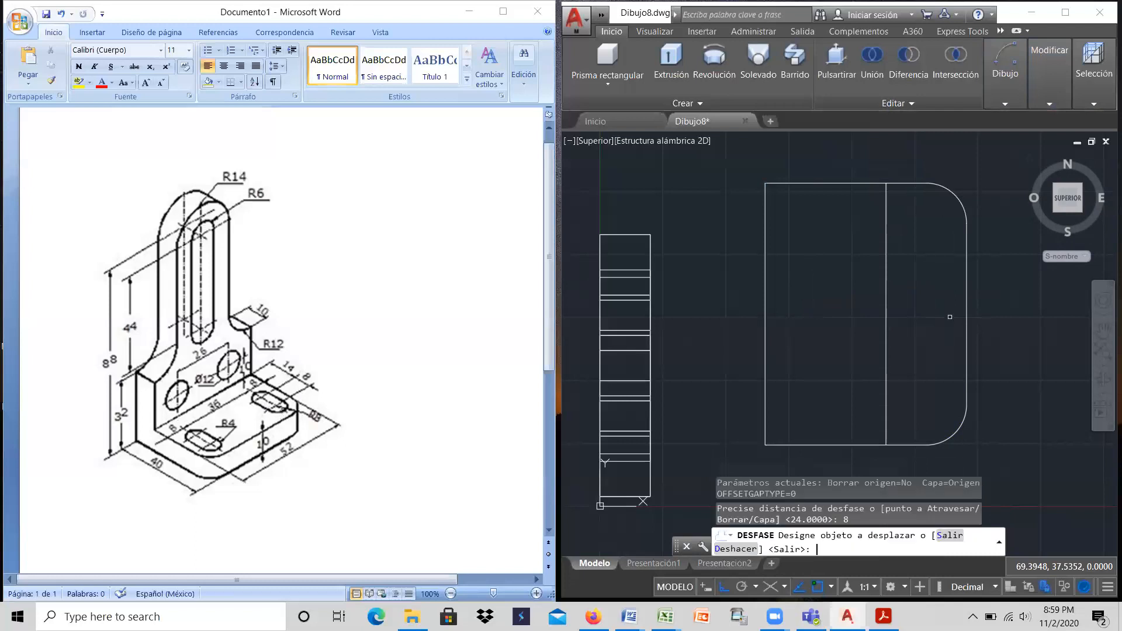
{"action": "left_click", "coordinate": [885, 303]}
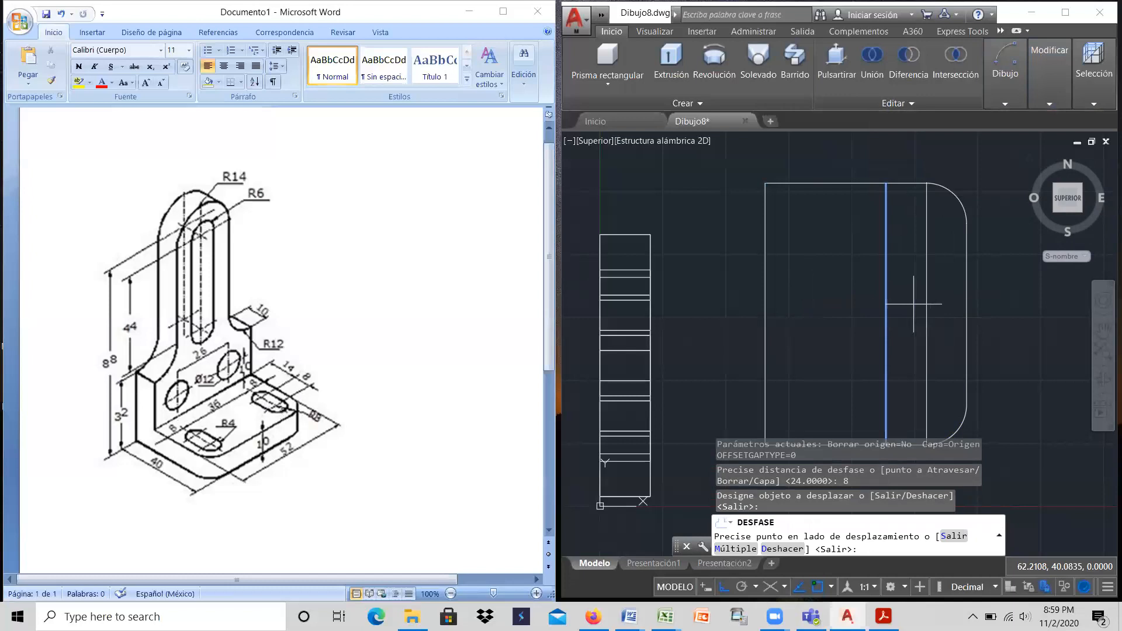
{"action": "left_click", "coordinate": [913, 304]}
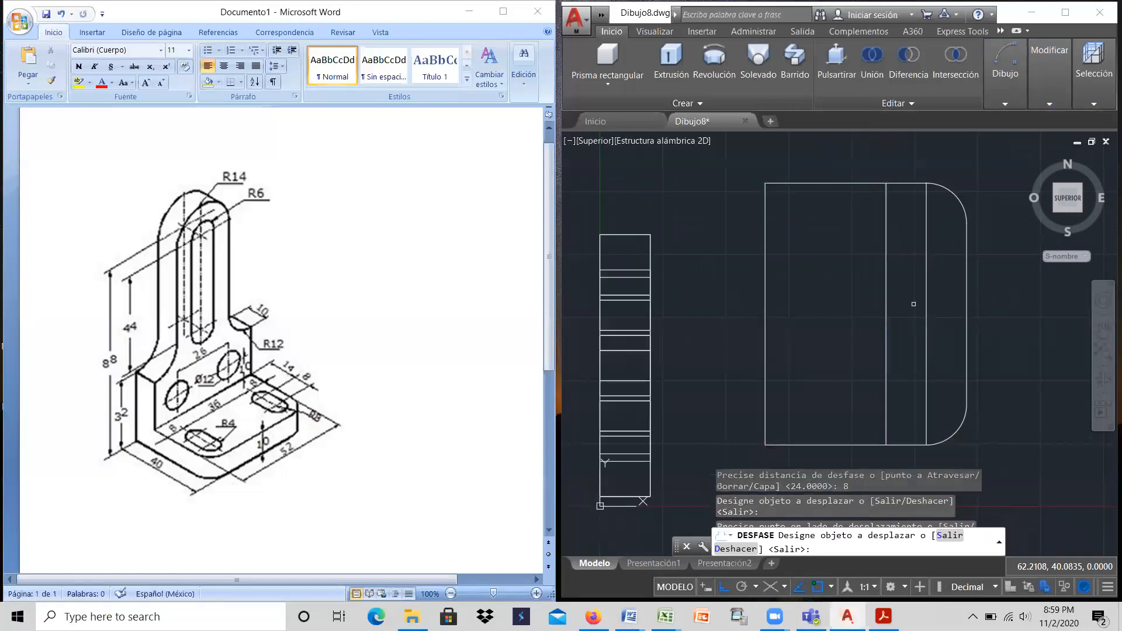
{"action": "right_click", "coordinate": [912, 305]}
{"action": "left_click", "coordinate": [921, 312]}
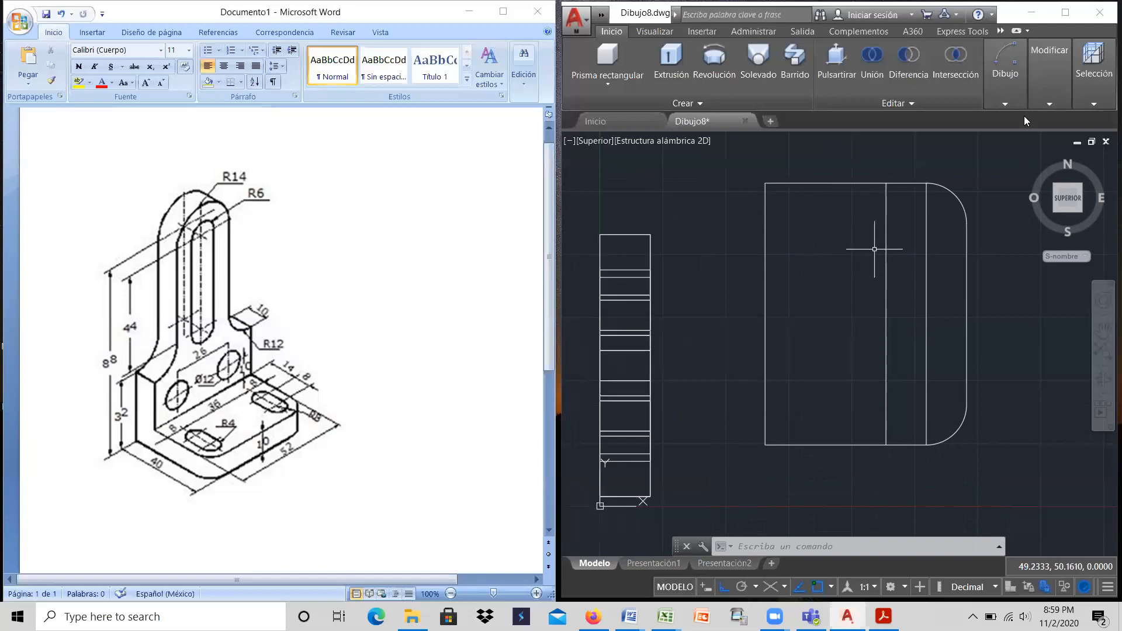
Step: Offset the upper horizontal edge of the base outline by 8 downward into the outline
{"action": "mouse_move", "coordinate": [1043, 85]}
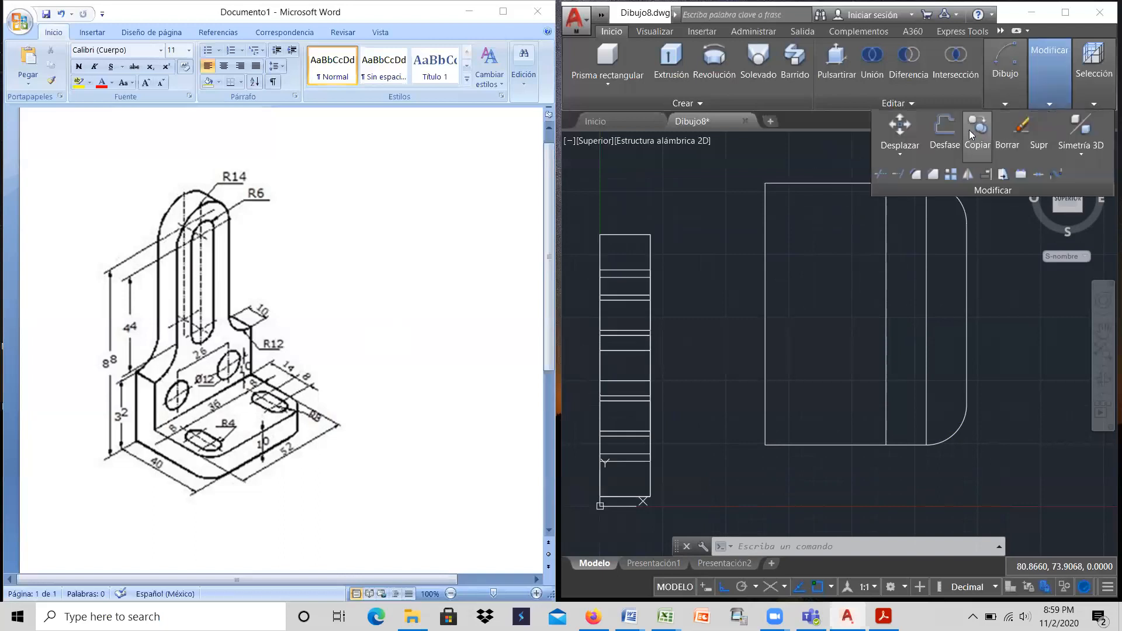
{"action": "left_click", "coordinate": [949, 128]}
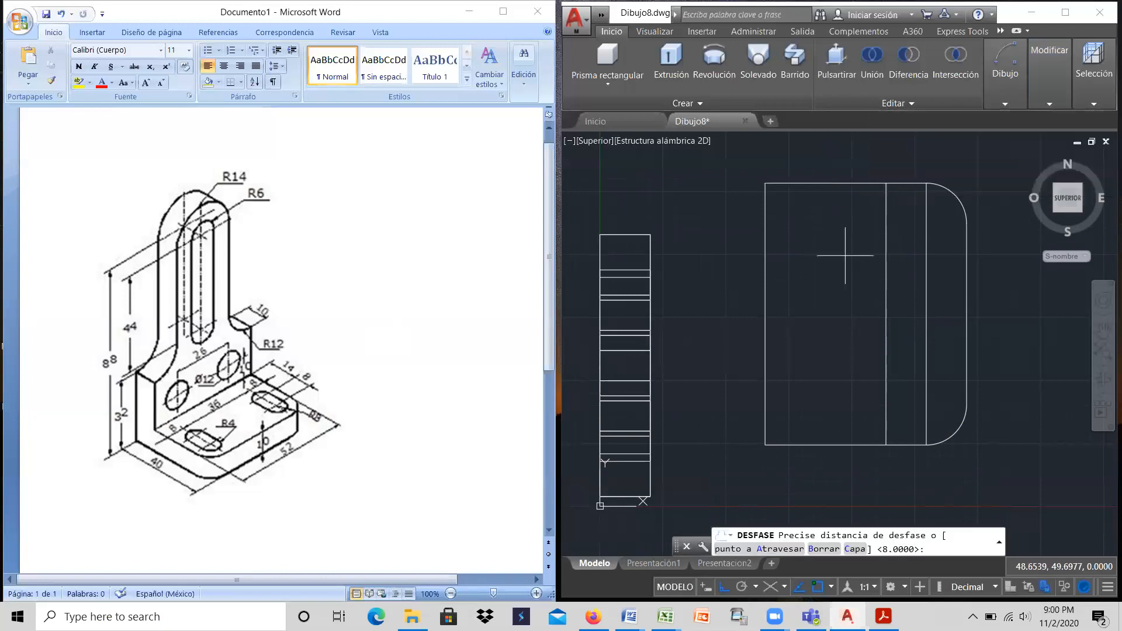
{"action": "type", "text": "8"}
{"action": "key", "text": "Return"}
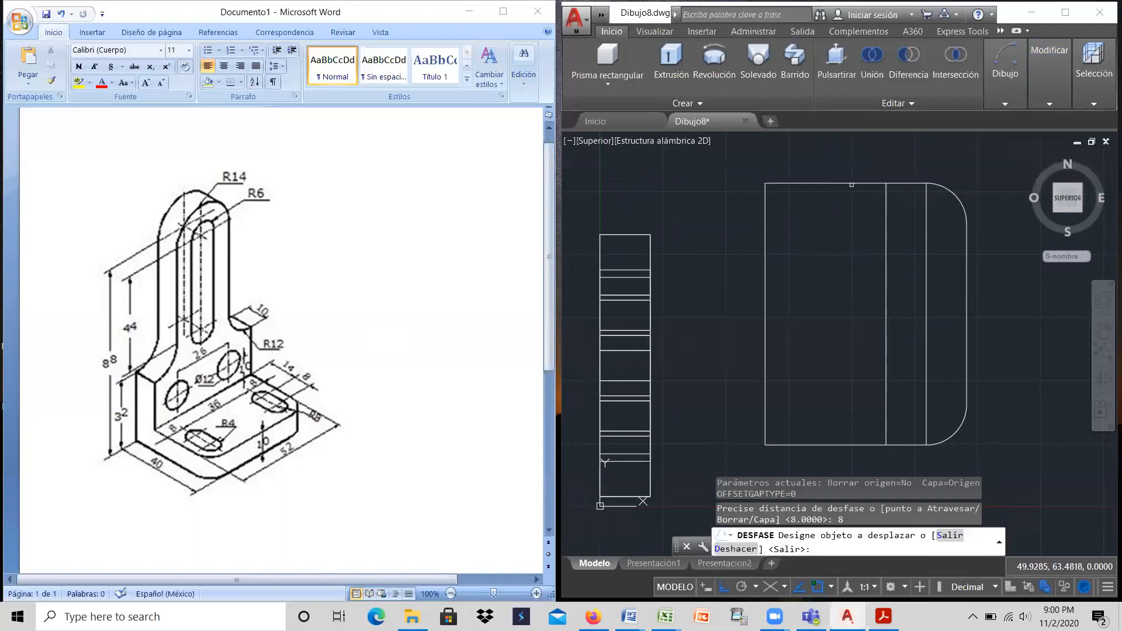
{"action": "left_click", "coordinate": [853, 182]}
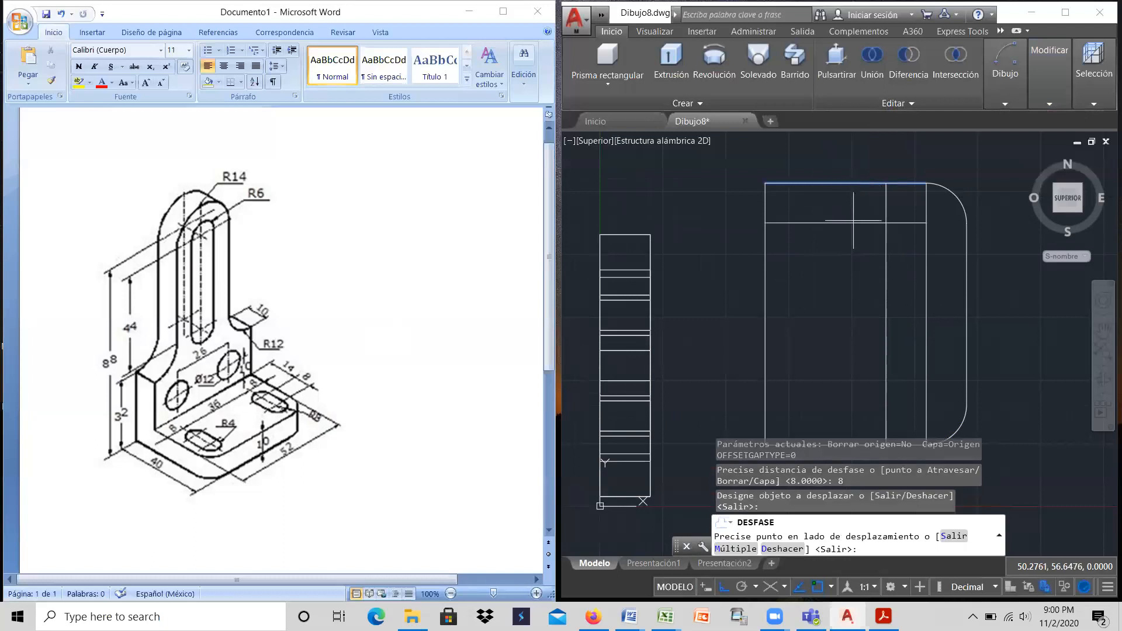
{"action": "left_click", "coordinate": [852, 247]}
{"action": "right_click", "coordinate": [852, 247]}
{"action": "left_click", "coordinate": [864, 256]}
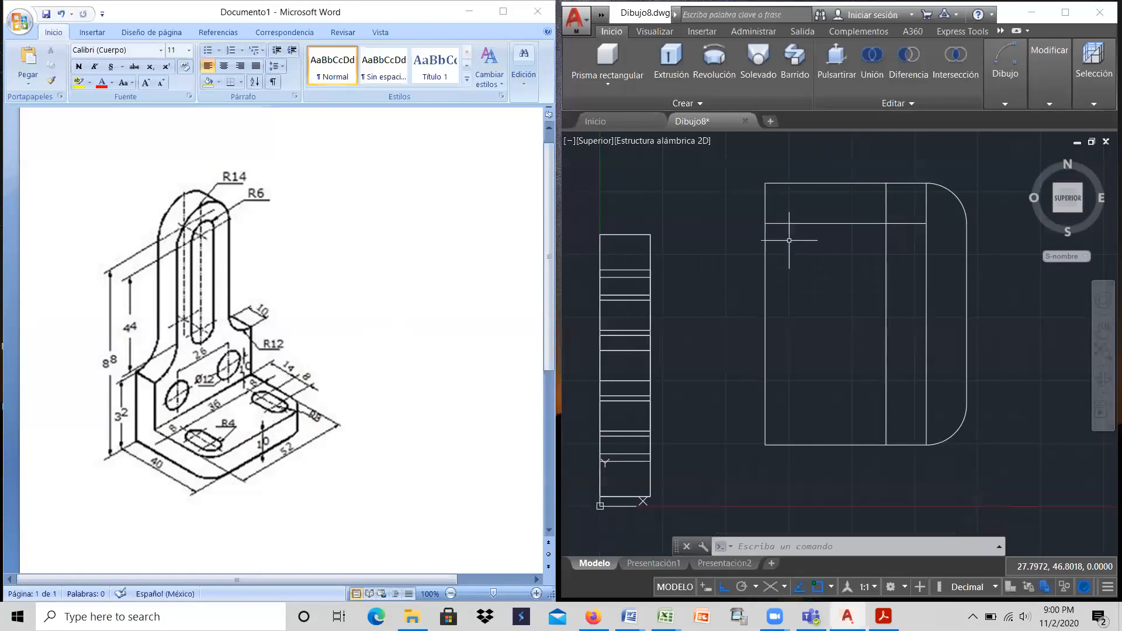
Step: Draw a circle of radius 4 centred where the horizontal construction line ends on the outer vertical one
{"action": "mouse_move", "coordinate": [1007, 81]}
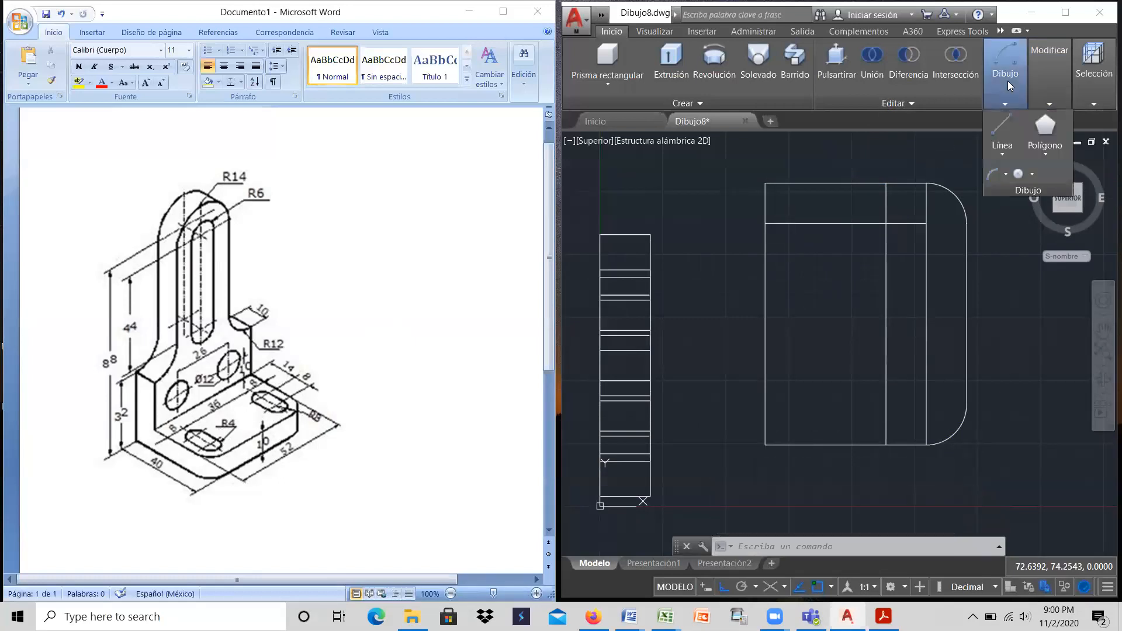
{"action": "left_click", "coordinate": [1032, 174]}
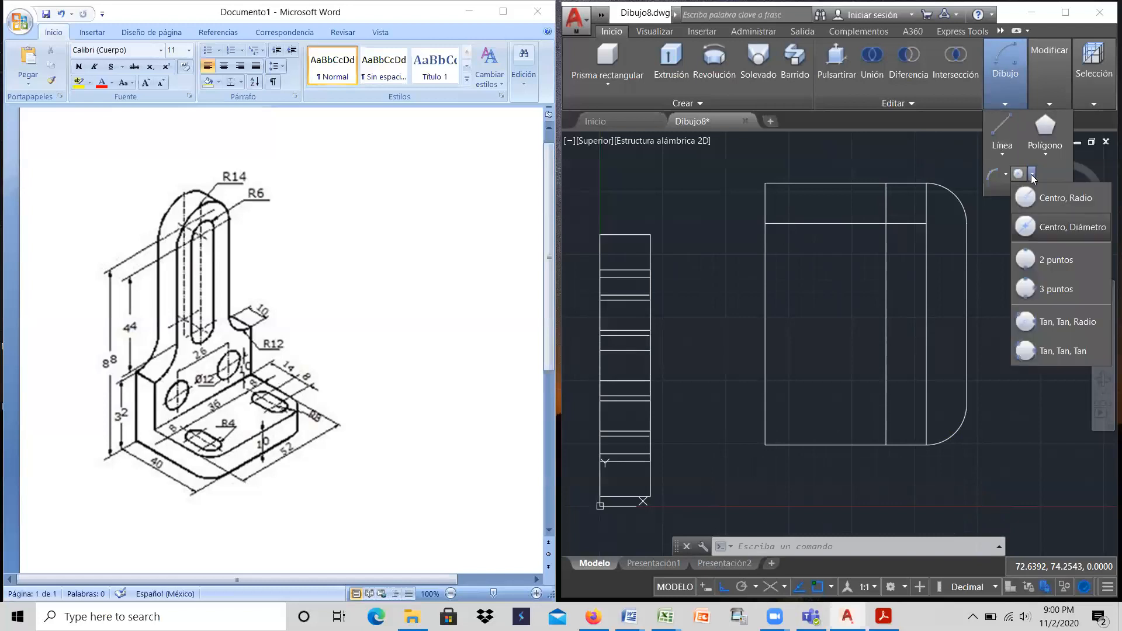
{"action": "left_click", "coordinate": [1021, 204]}
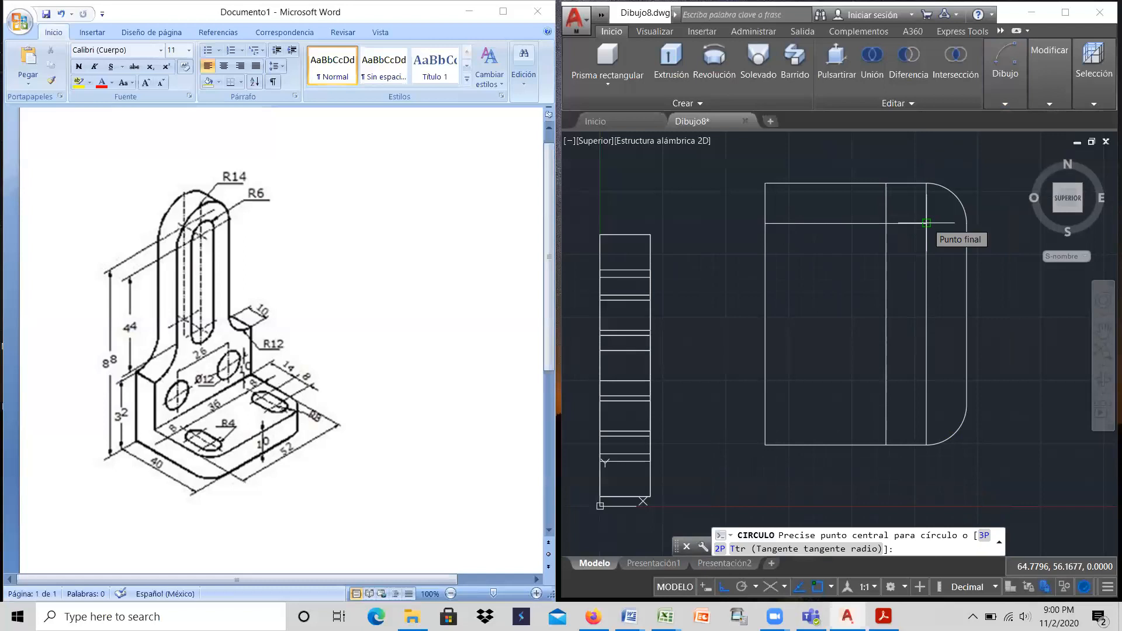
{"action": "left_click", "coordinate": [926, 223]}
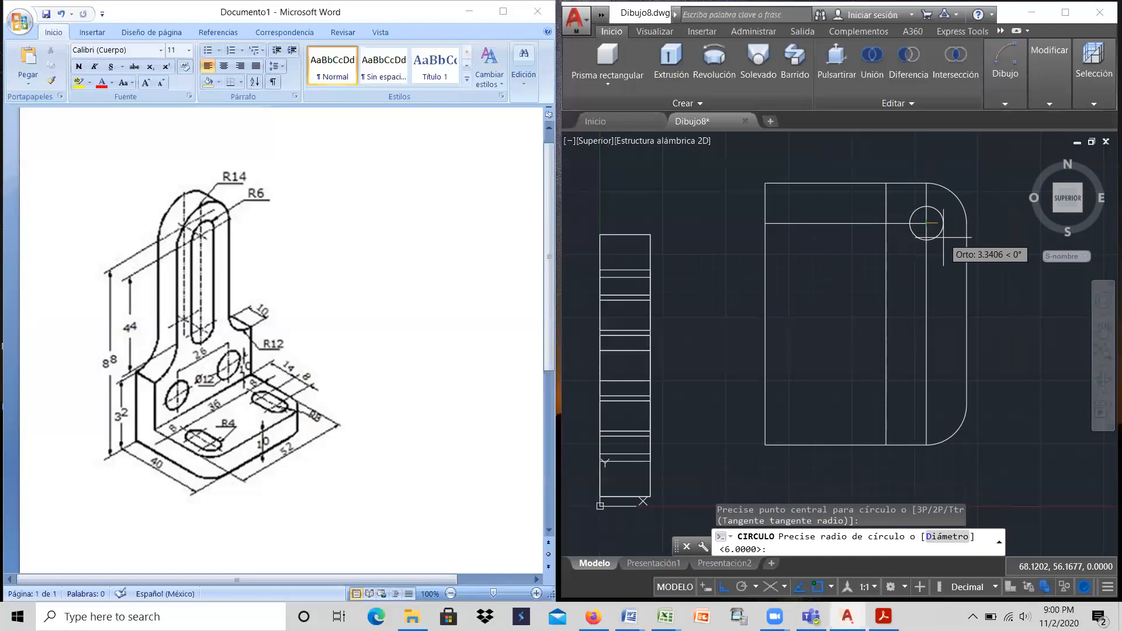
{"action": "key", "text": "Return"}
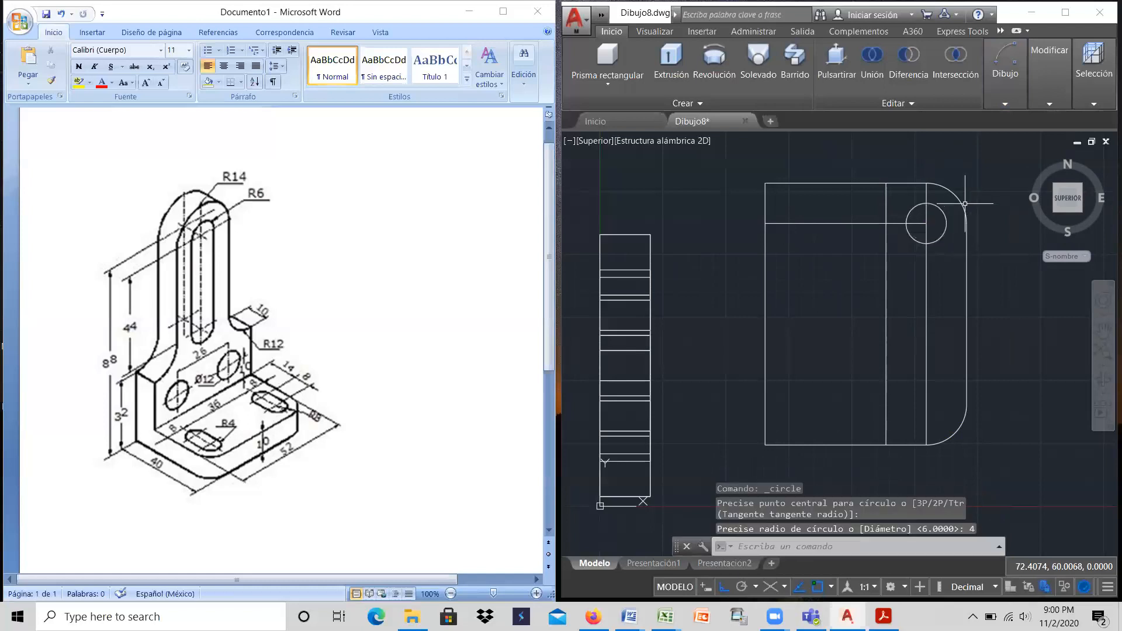
Step: Draw a second circle of radius 4 centred where the horizontal construction line crosses the inner vertical one
{"action": "right_click", "coordinate": [860, 205]}
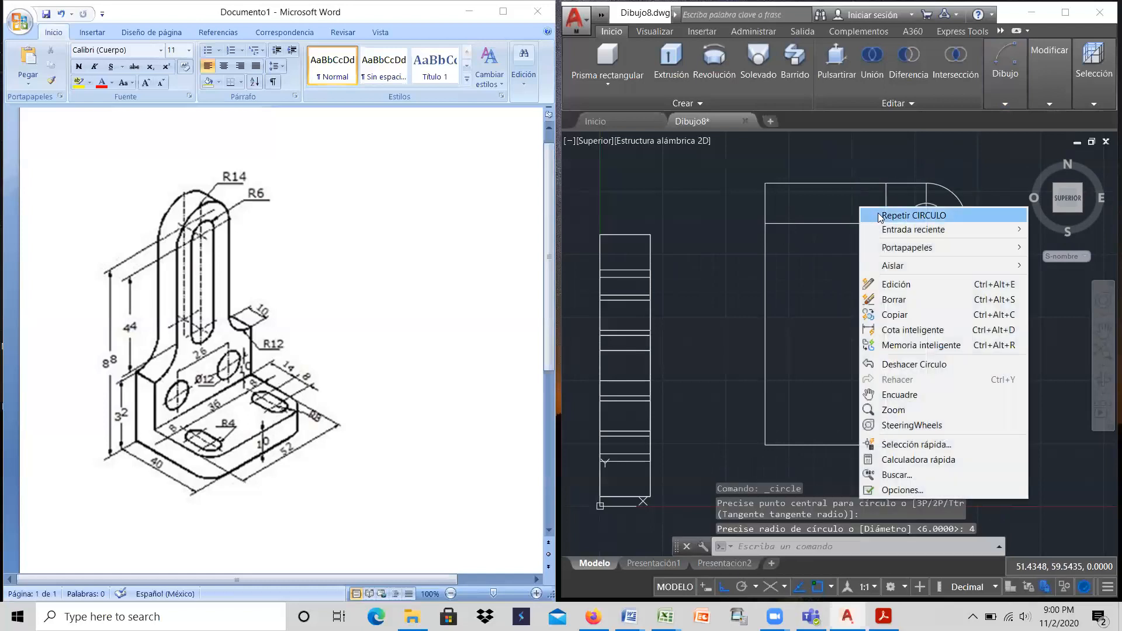
{"action": "left_click", "coordinate": [880, 216]}
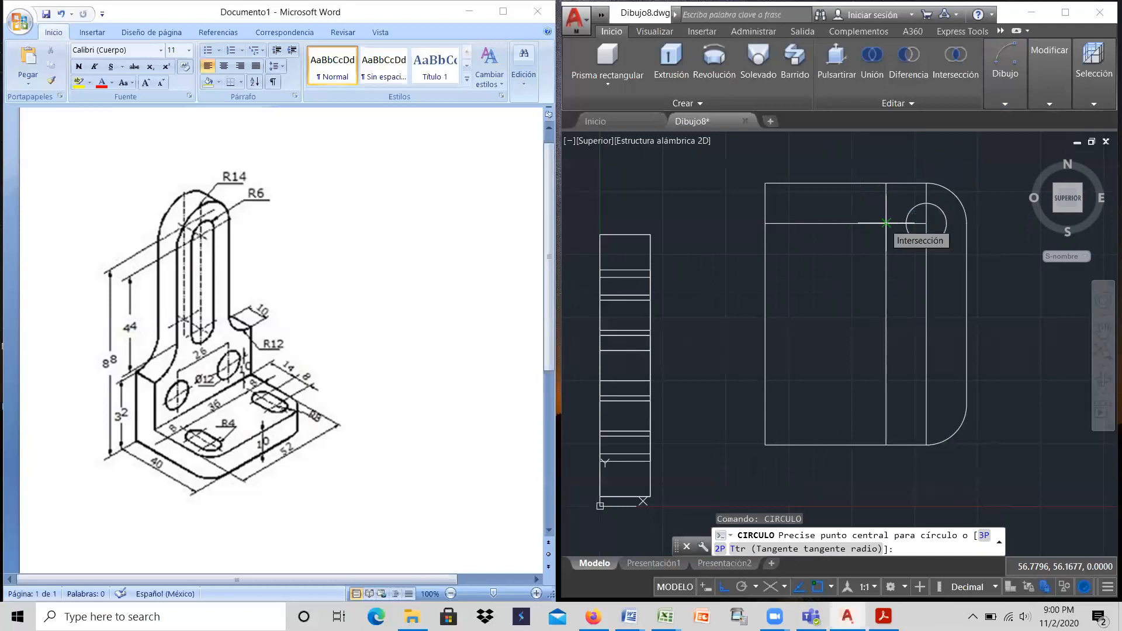
{"action": "left_click", "coordinate": [886, 223]}
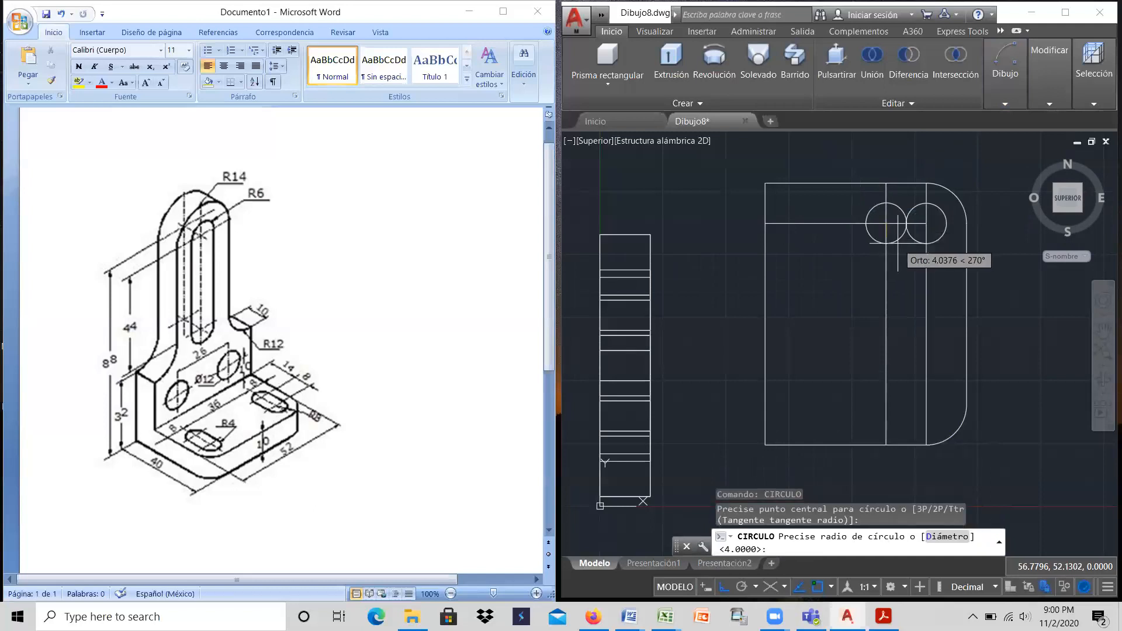
{"action": "type", "text": "4"}
{"action": "key", "text": "Return"}
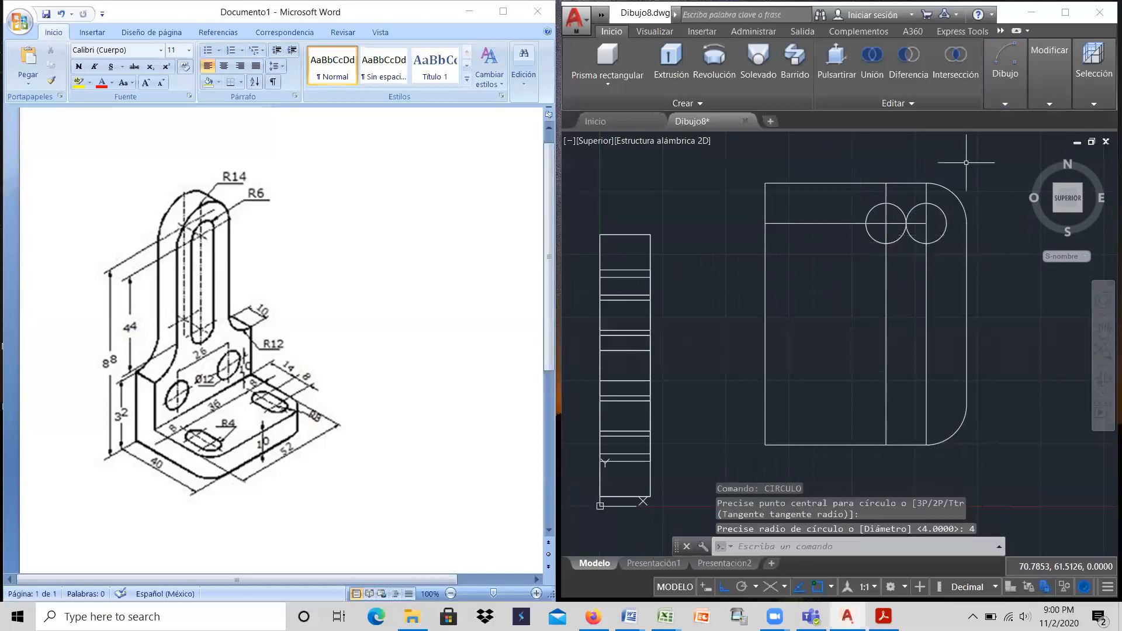
Step: Draw a line joining the top quadrants of the two radius 4 circles
{"action": "mouse_move", "coordinate": [1000, 64]}
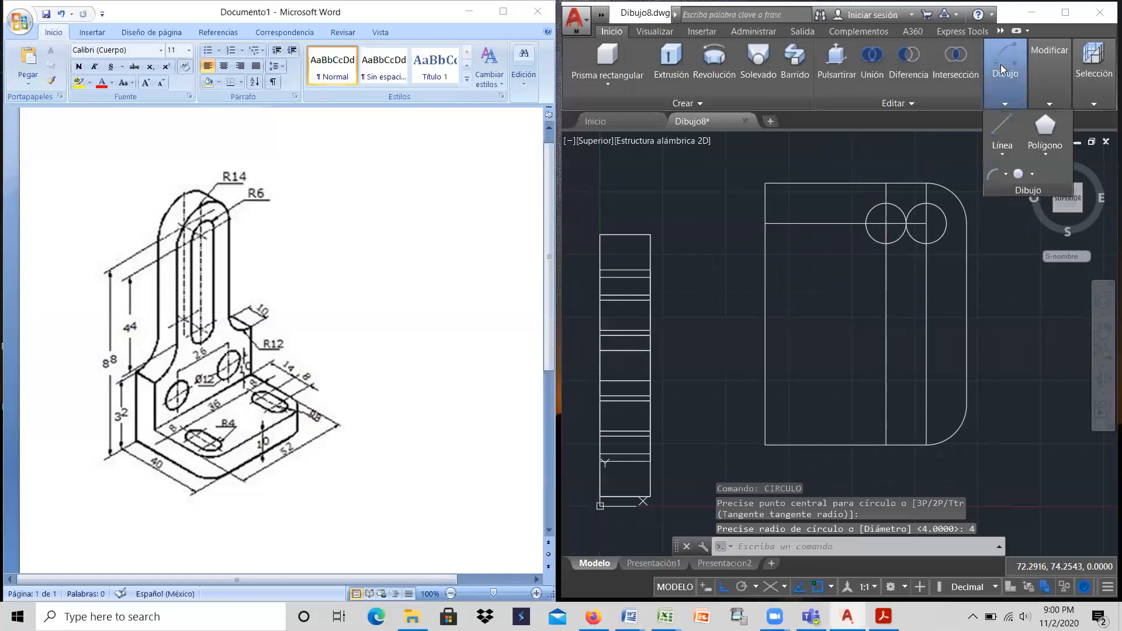
{"action": "left_click", "coordinate": [1005, 119]}
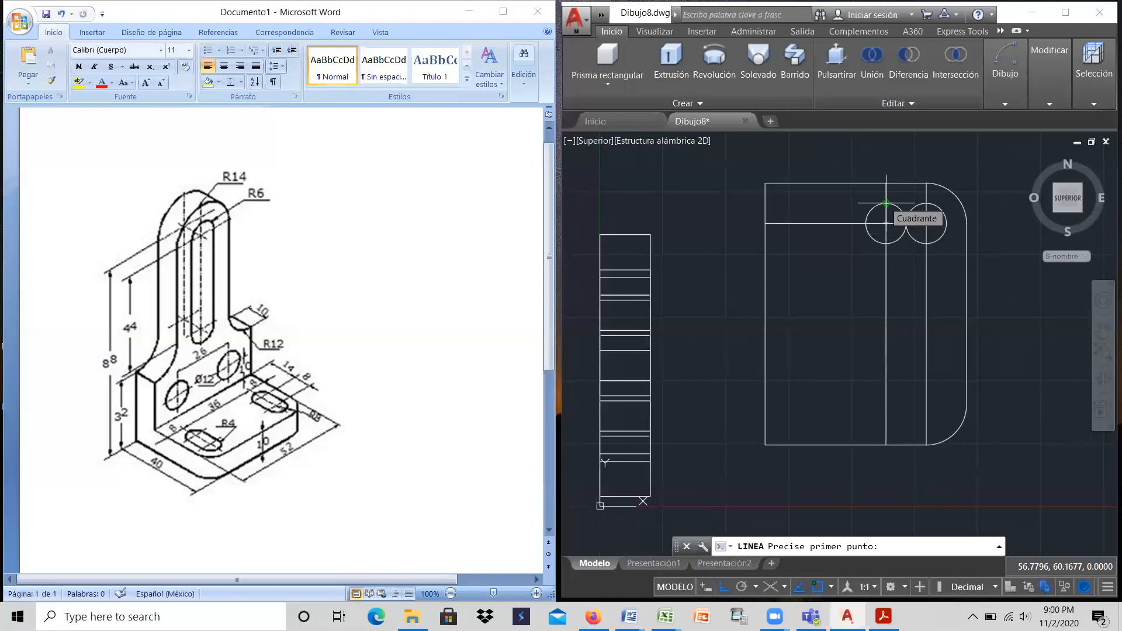
{"action": "left_click", "coordinate": [886, 203]}
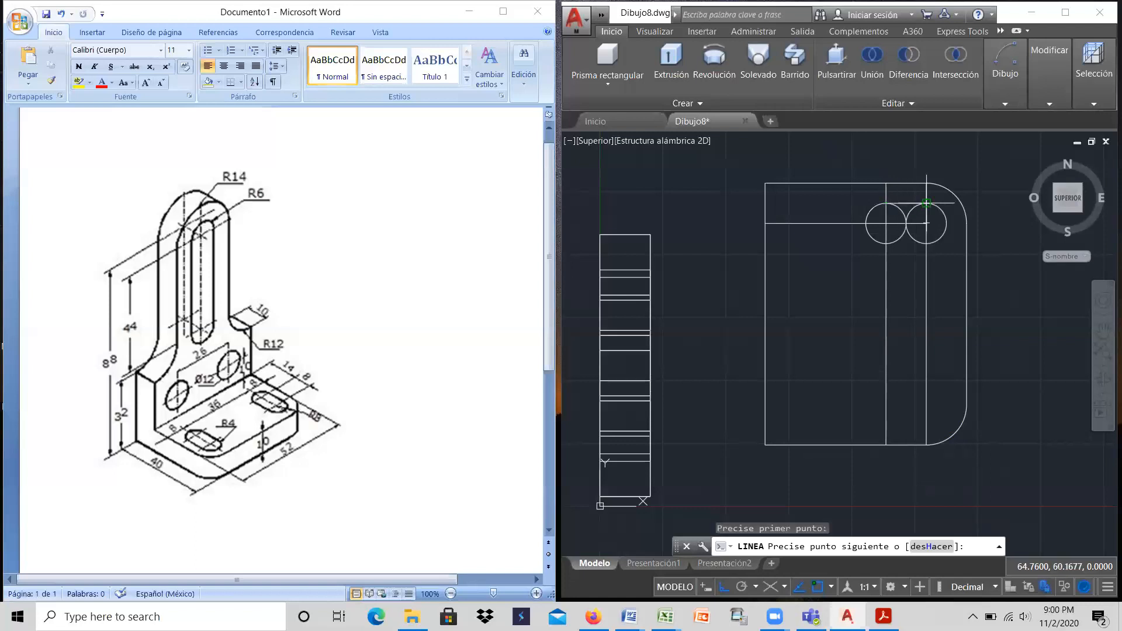
{"action": "left_click", "coordinate": [926, 204]}
{"action": "right_click", "coordinate": [926, 203]}
{"action": "left_click", "coordinate": [950, 210]}
Step: Draw a second line joining the bottom quadrants of the two radius 4 circles
{"action": "right_click", "coordinate": [981, 163]}
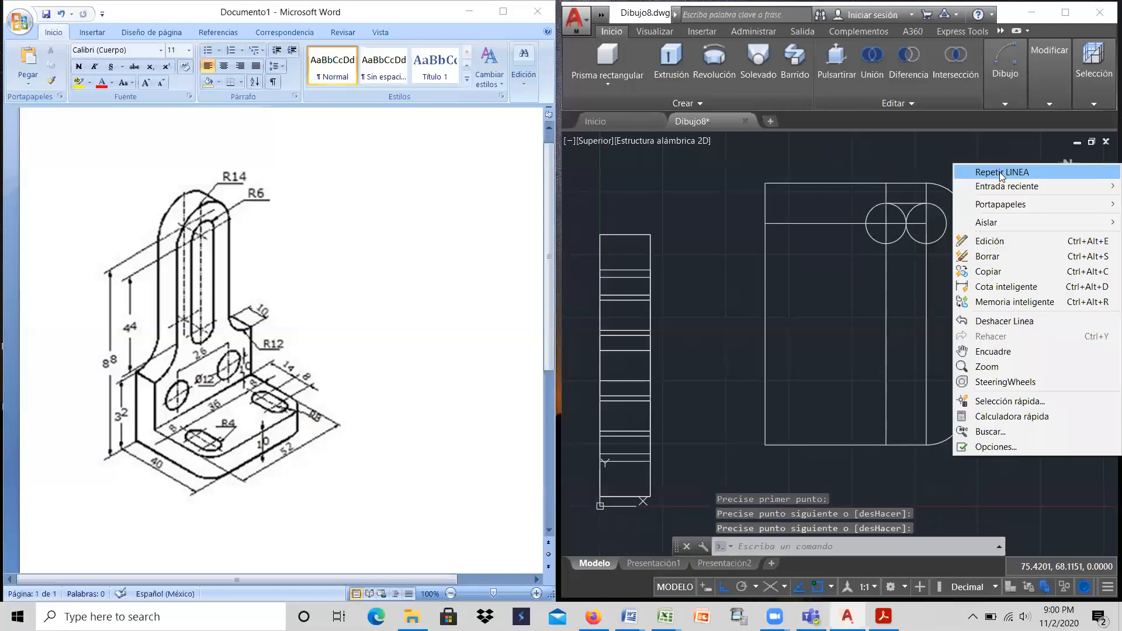
{"action": "left_click", "coordinate": [999, 171]}
{"action": "left_click", "coordinate": [885, 243]}
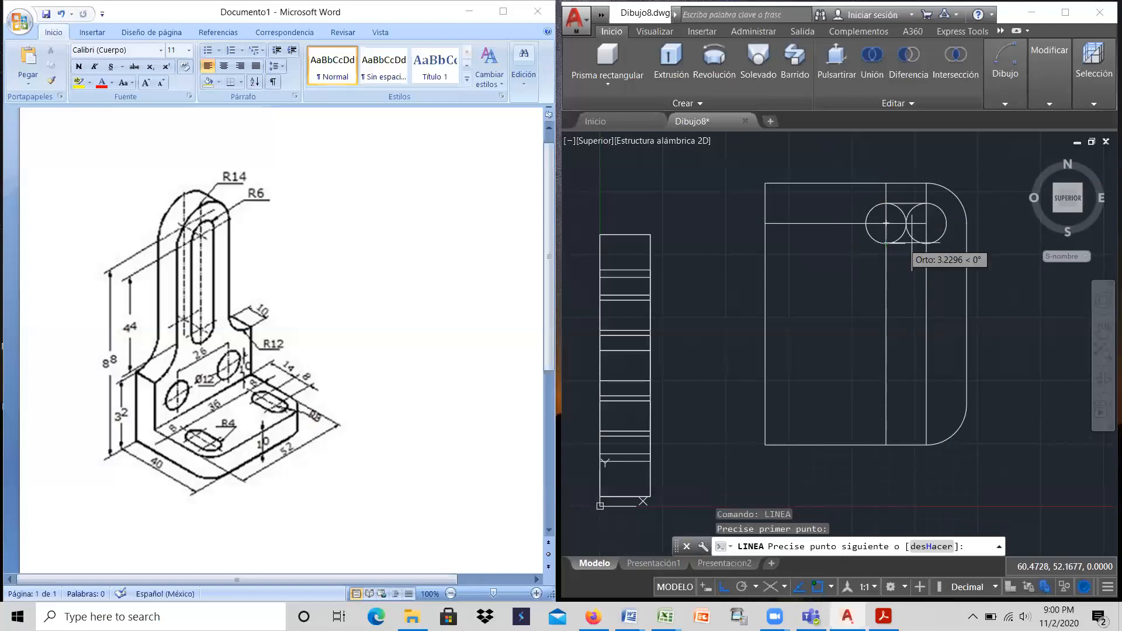
{"action": "left_click", "coordinate": [926, 243]}
{"action": "right_click", "coordinate": [927, 243]}
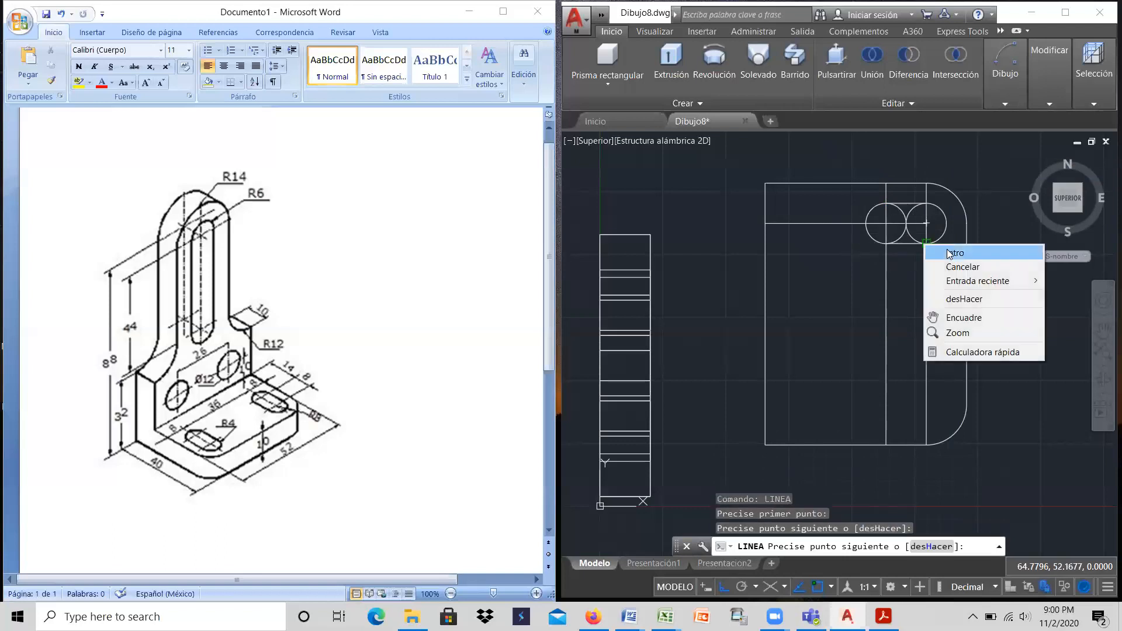
{"action": "left_click", "coordinate": [945, 250]}
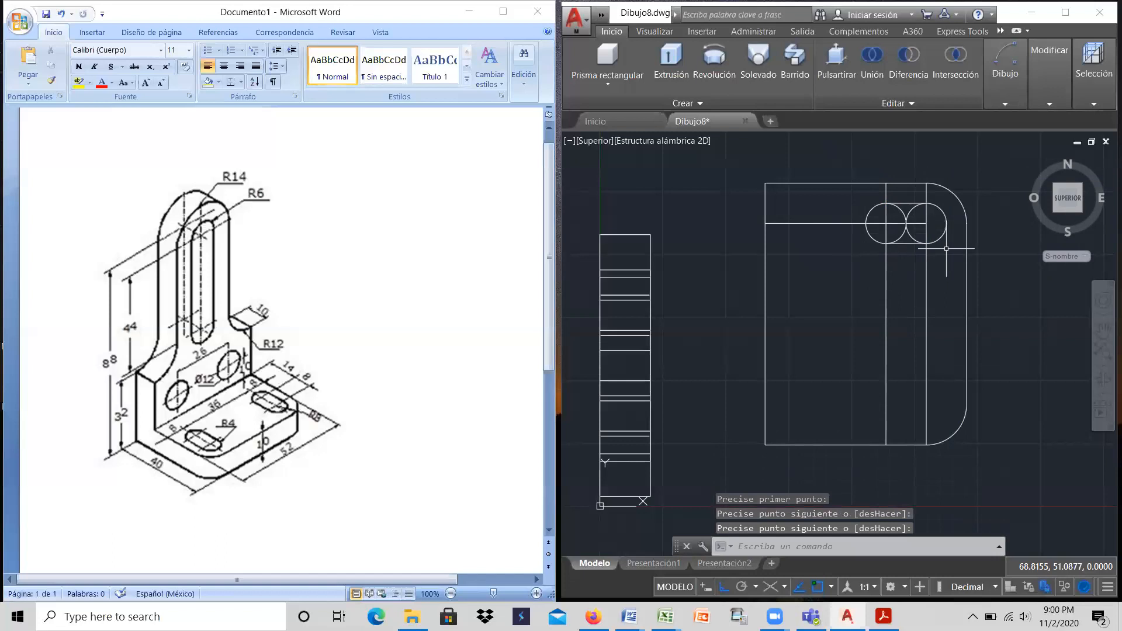
Step: Trim away the inner halves of both circles to leave a closed slot outline
{"action": "left_click", "coordinate": [1015, 54]}
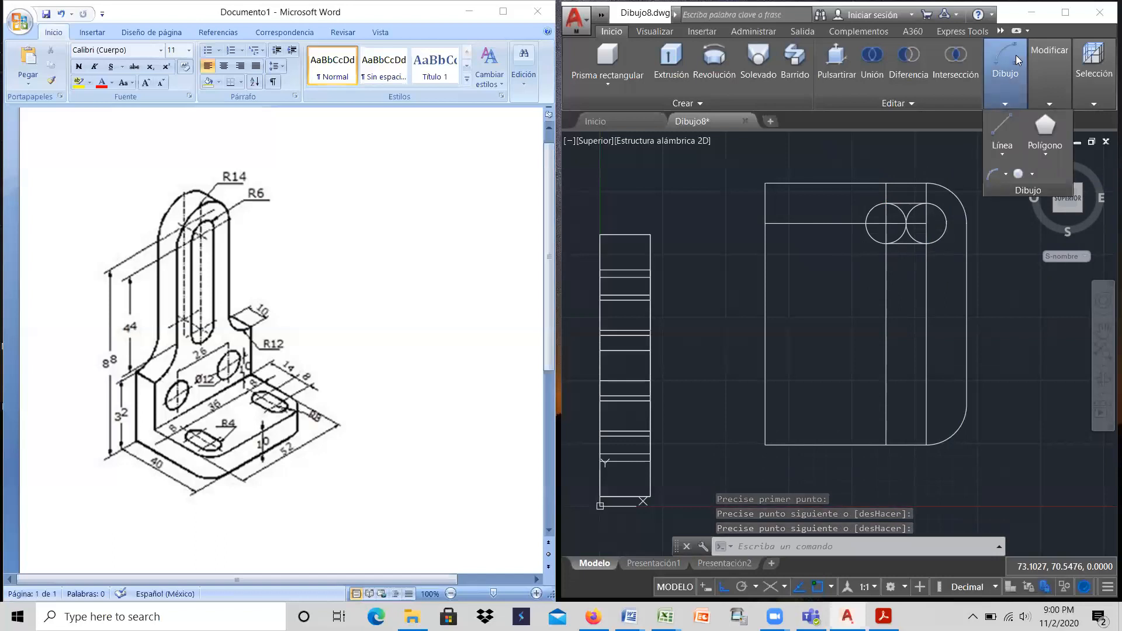
{"action": "mouse_move", "coordinate": [1035, 57]}
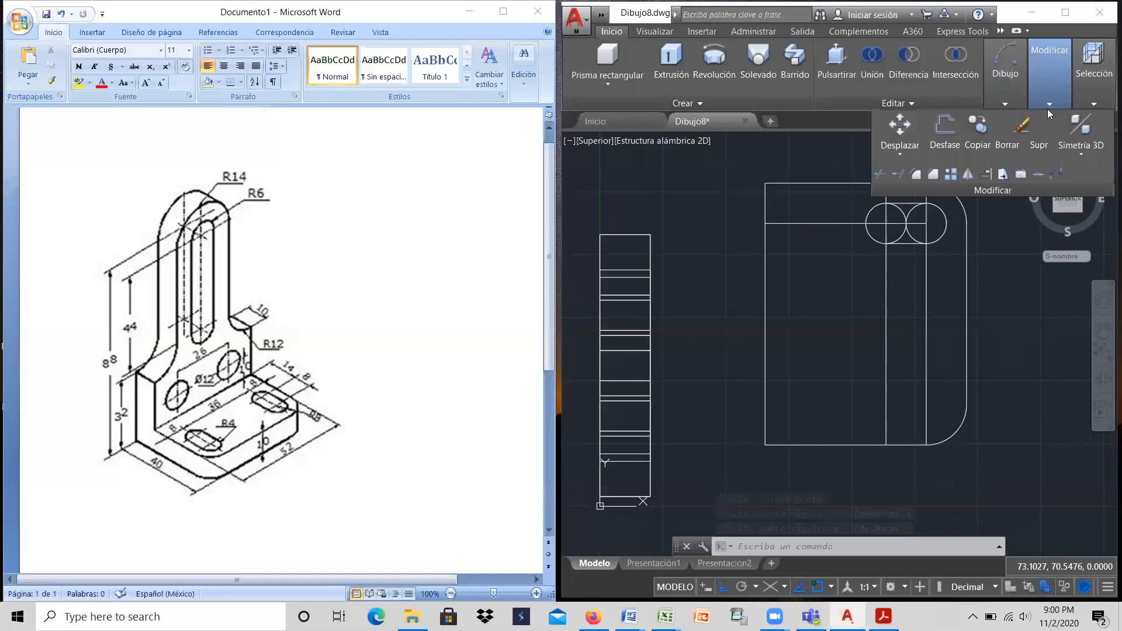
{"action": "left_click", "coordinate": [879, 174]}
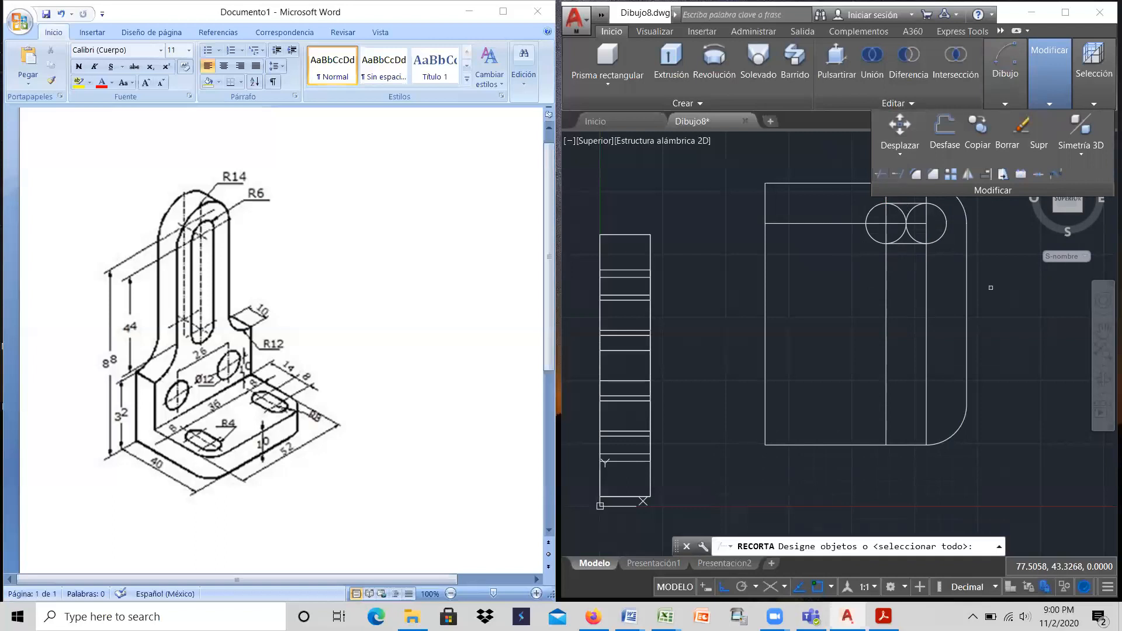
{"action": "key", "text": "Return"}
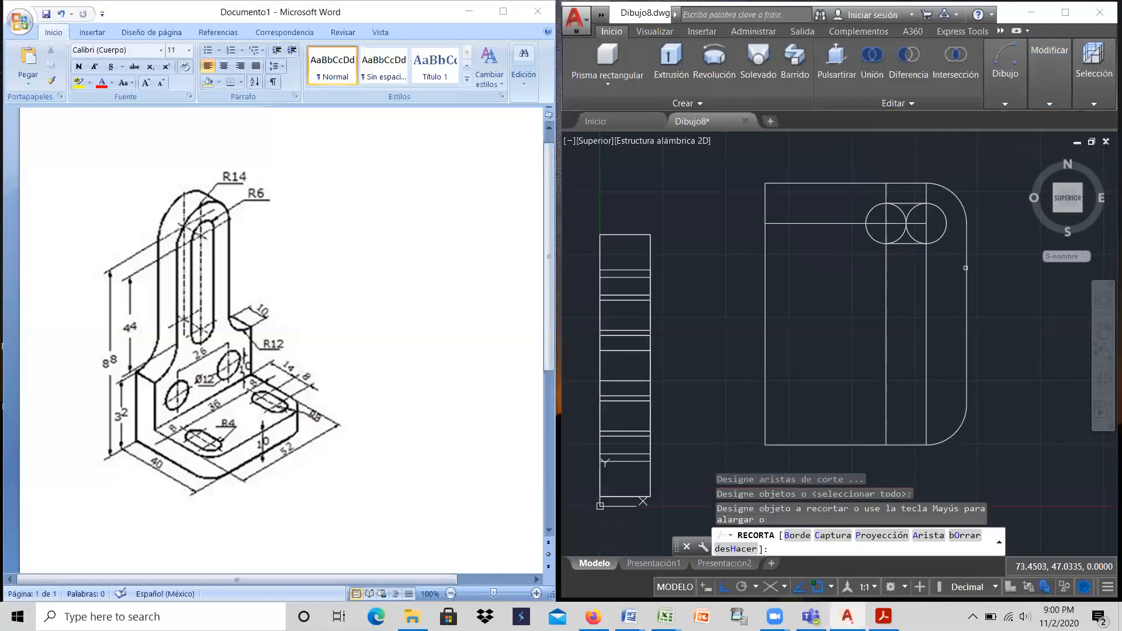
{"action": "left_click", "coordinate": [907, 231]}
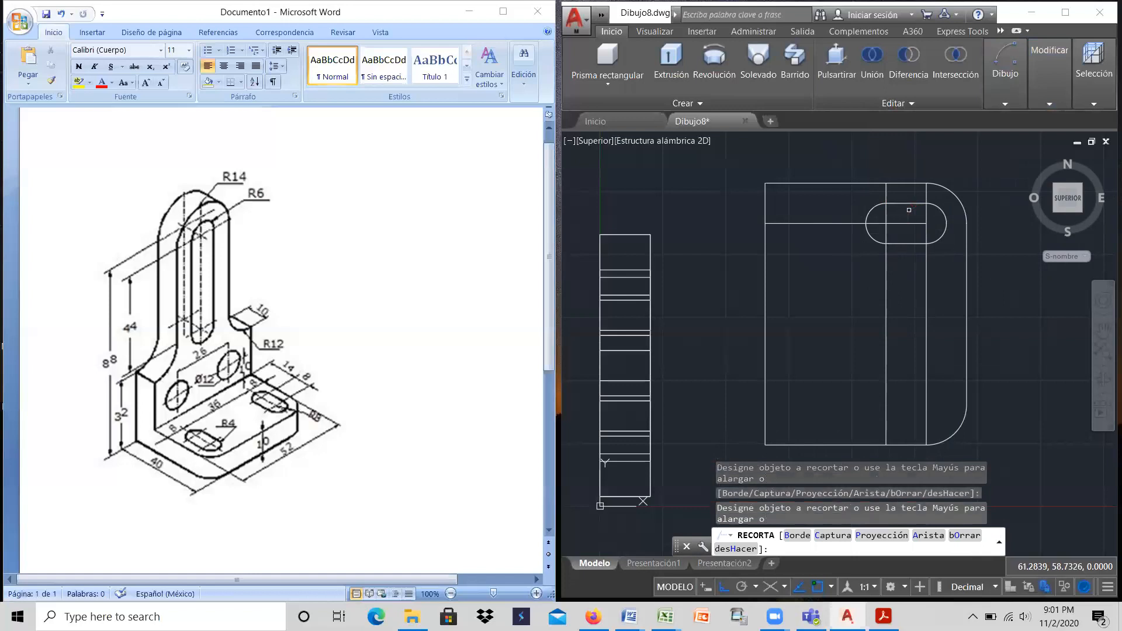
{"action": "right_click", "coordinate": [962, 165]}
{"action": "left_click", "coordinate": [973, 170]}
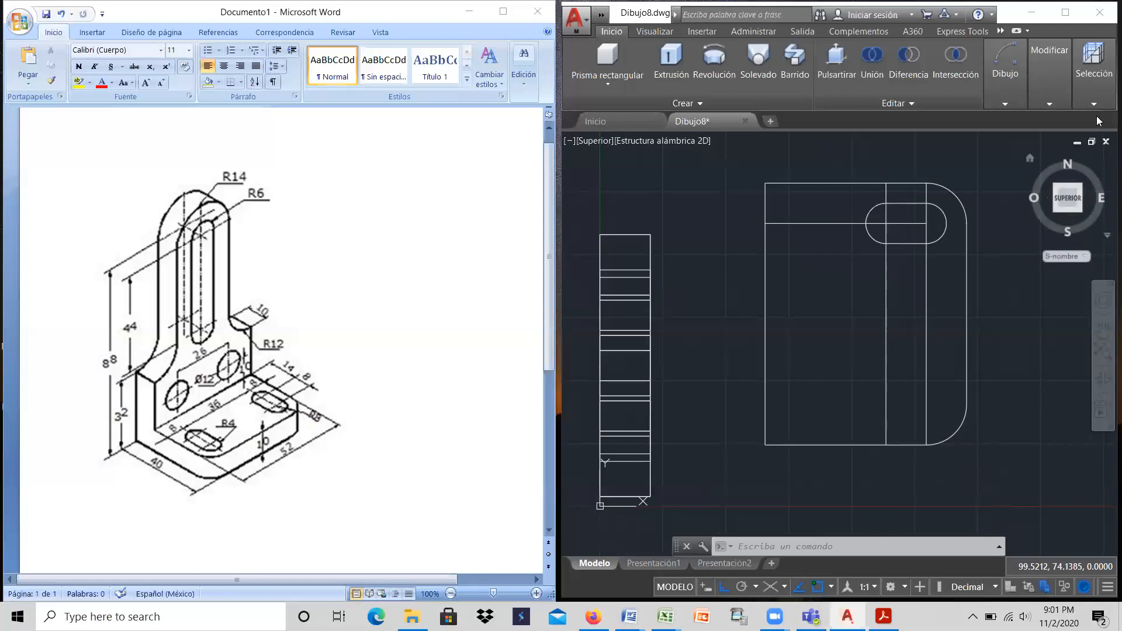
Step: Copy the slot's two arcs and two lines 36 straight down, using the outer arc's centre as base point
{"action": "left_click", "coordinate": [1052, 75]}
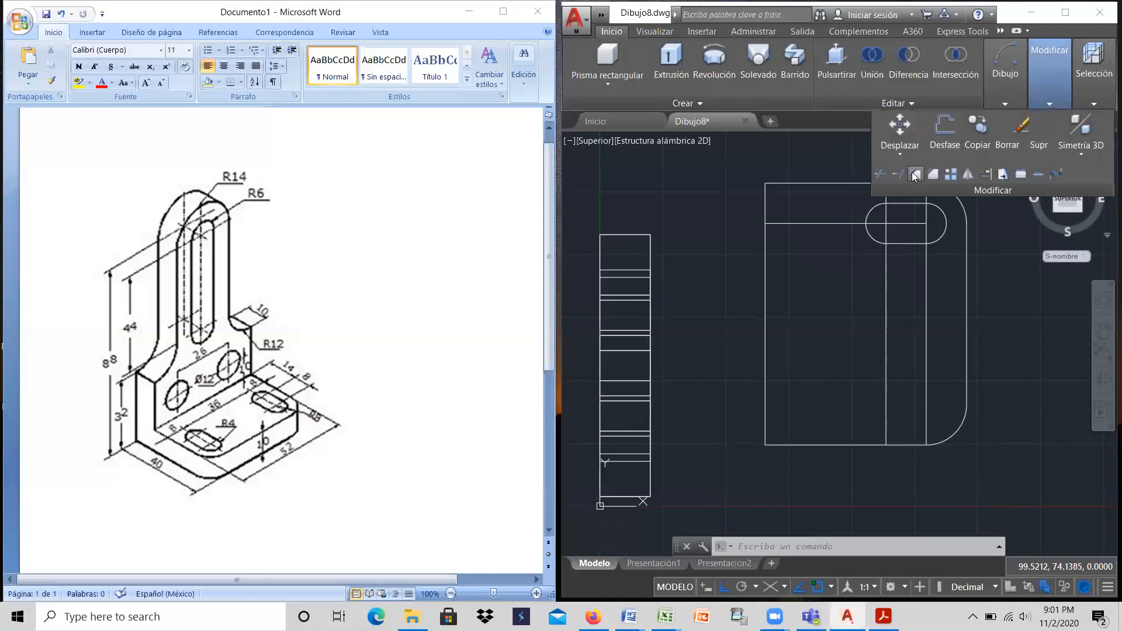
{"action": "left_click", "coordinate": [977, 133]}
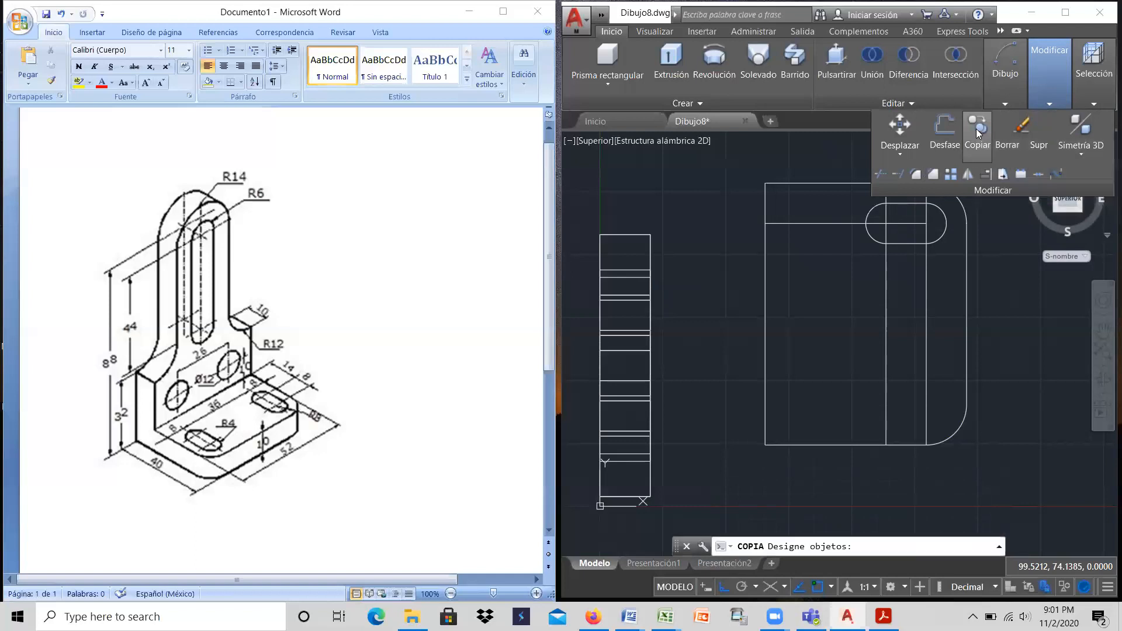
{"action": "left_click", "coordinate": [942, 237]}
{"action": "left_click", "coordinate": [916, 242]}
{"action": "left_click", "coordinate": [876, 239]}
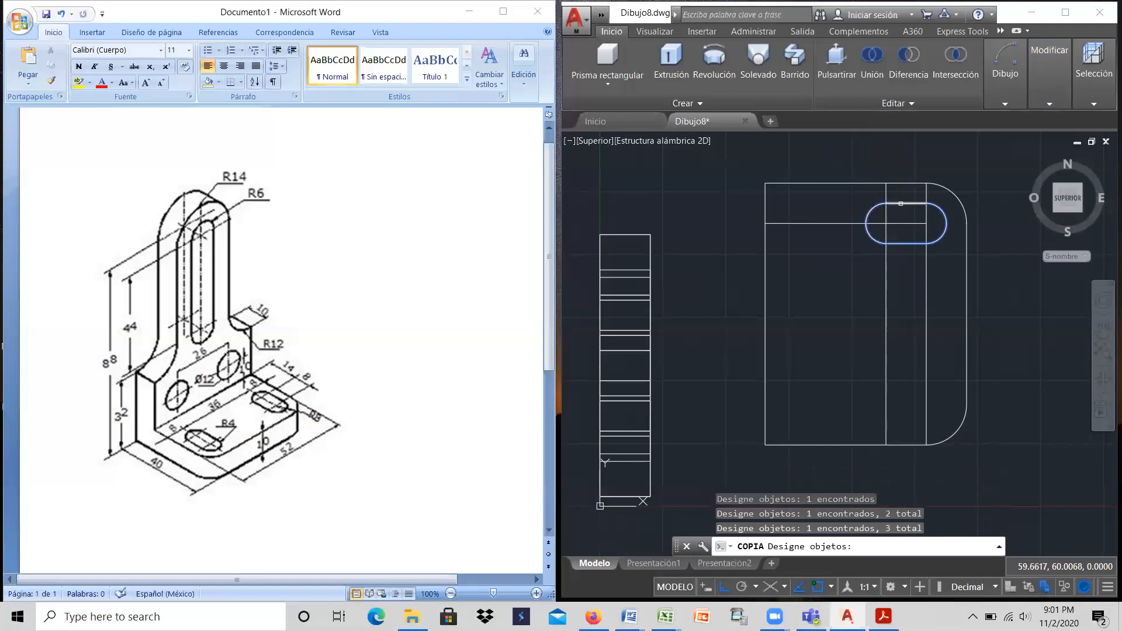
{"action": "left_click", "coordinate": [913, 204]}
{"action": "key", "text": "Return"}
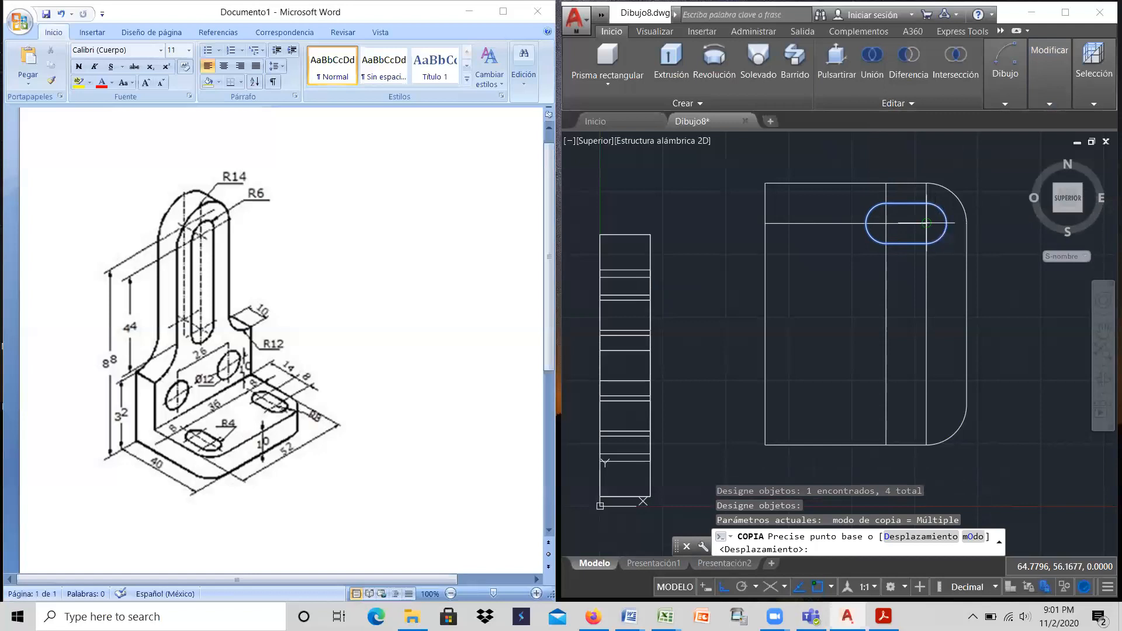
{"action": "left_click", "coordinate": [926, 222]}
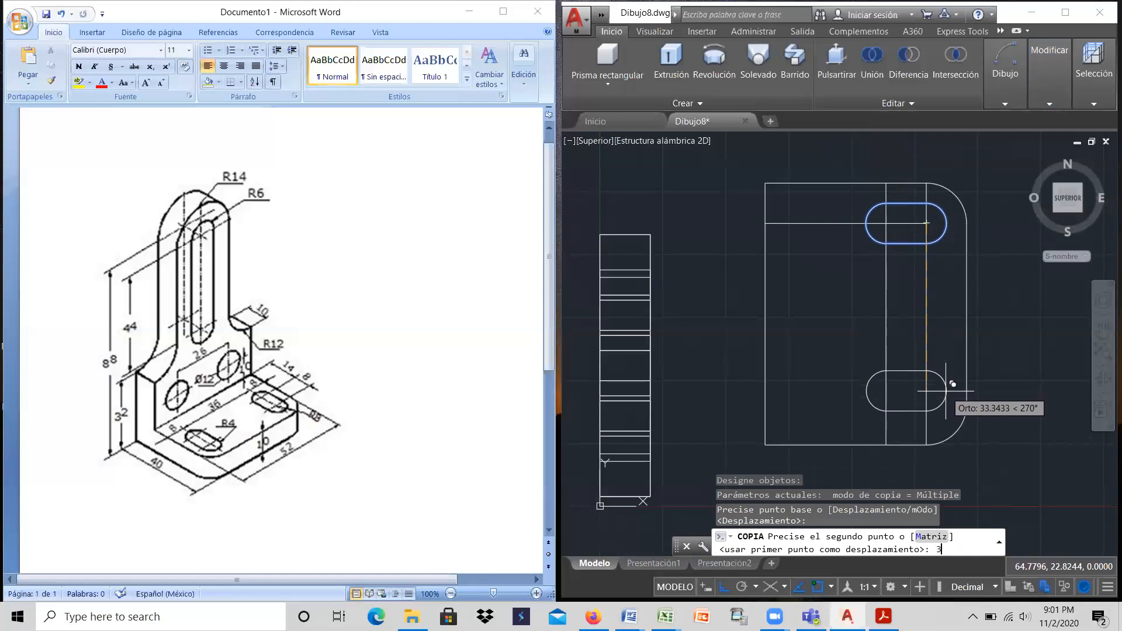
{"action": "key", "text": "Return"}
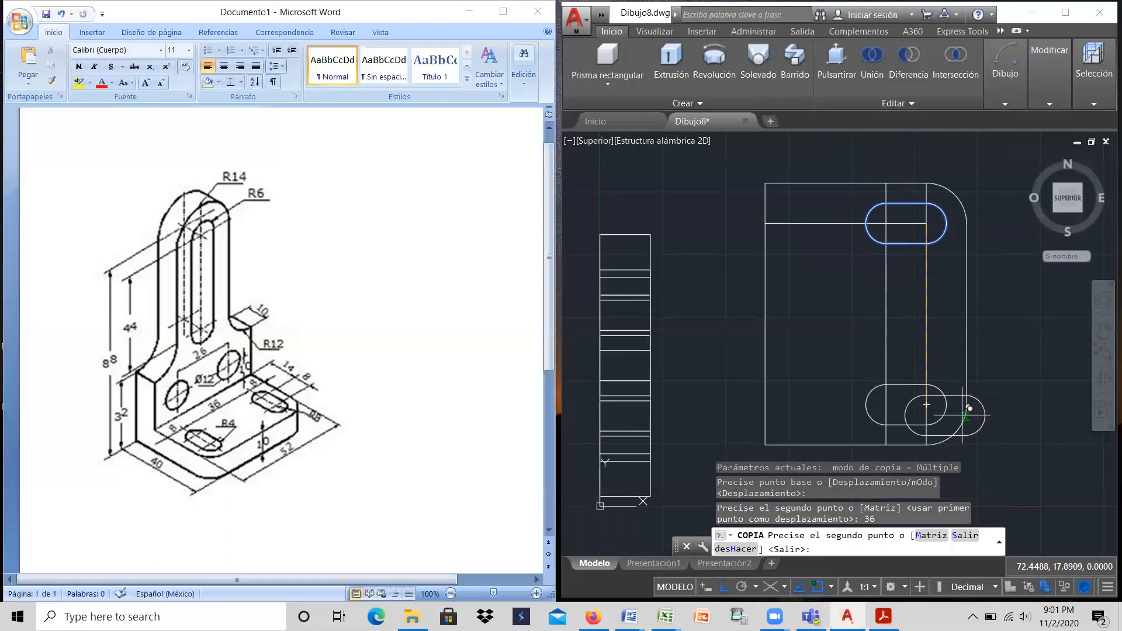
{"action": "key", "text": "Return"}
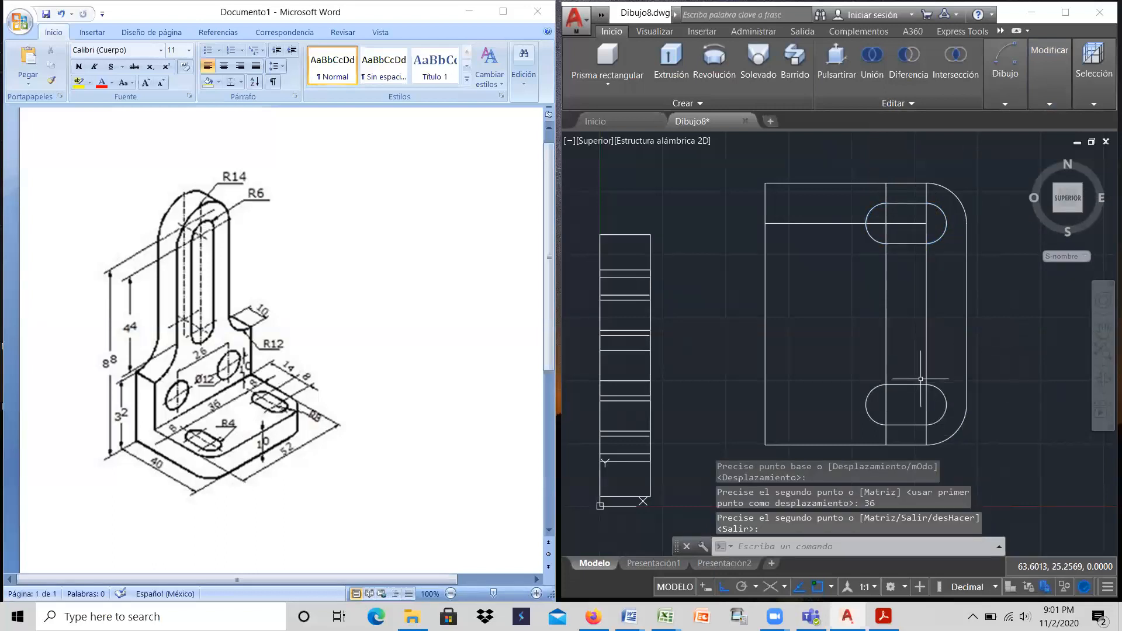
Step: Delete the two vertical construction lines and the horizontal one from the base outline
{"action": "left_click", "coordinate": [931, 283]}
{"action": "left_click", "coordinate": [883, 282]}
{"action": "left_click", "coordinate": [832, 222]}
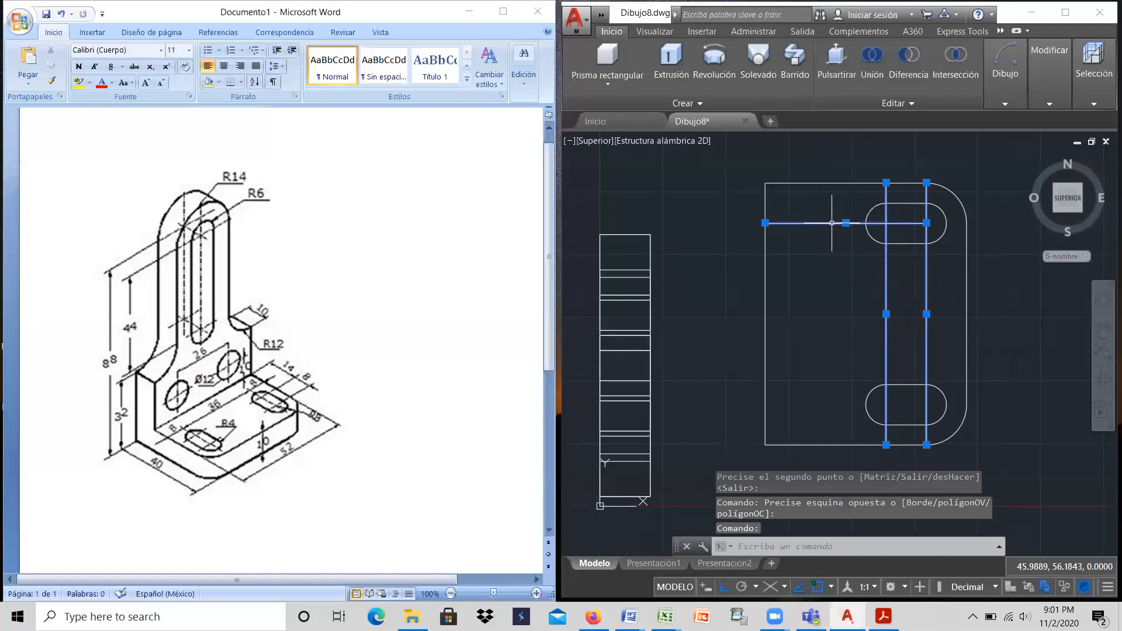
{"action": "key", "text": "Delete"}
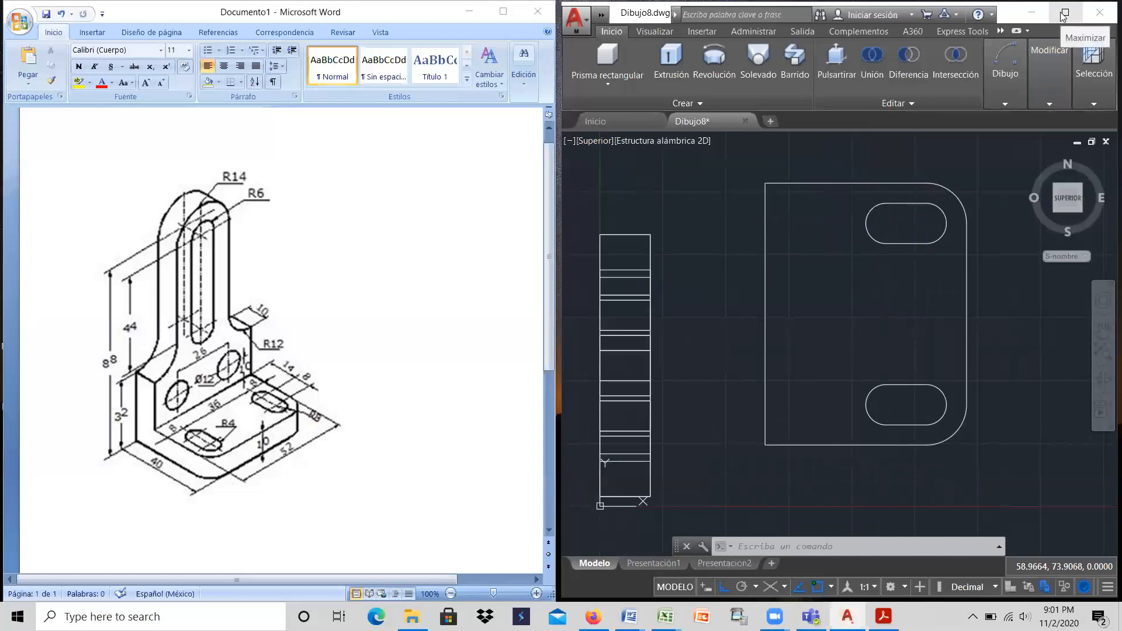
Step: Switch the model to the southeast isometric view, with the base outline clearly in sight
{"action": "left_click", "coordinate": [594, 141]}
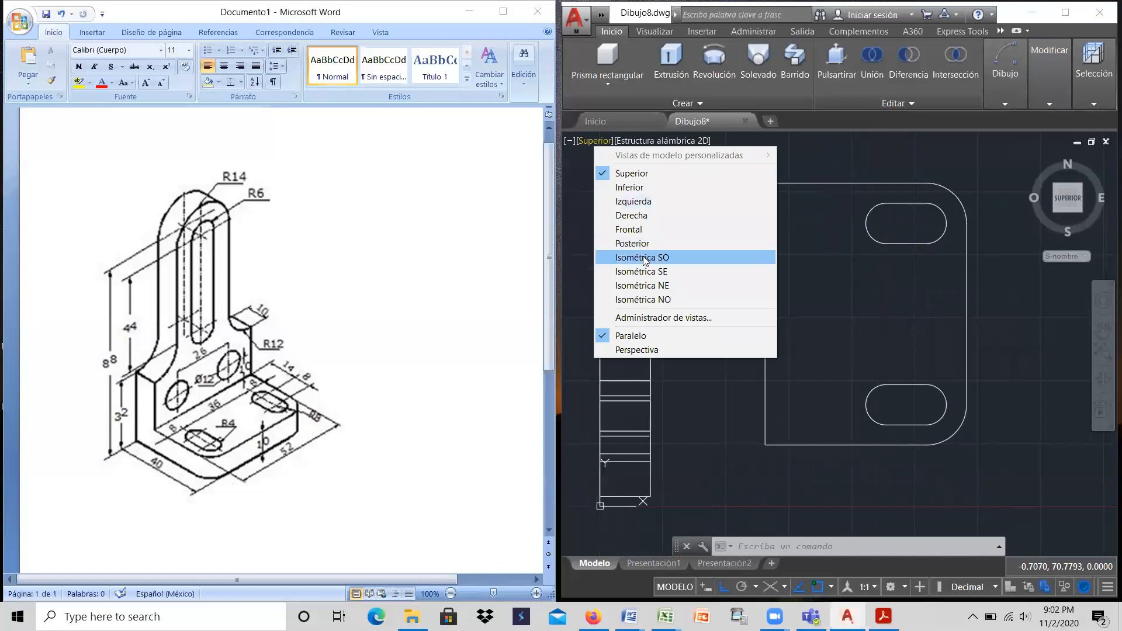
{"action": "left_click", "coordinate": [660, 274]}
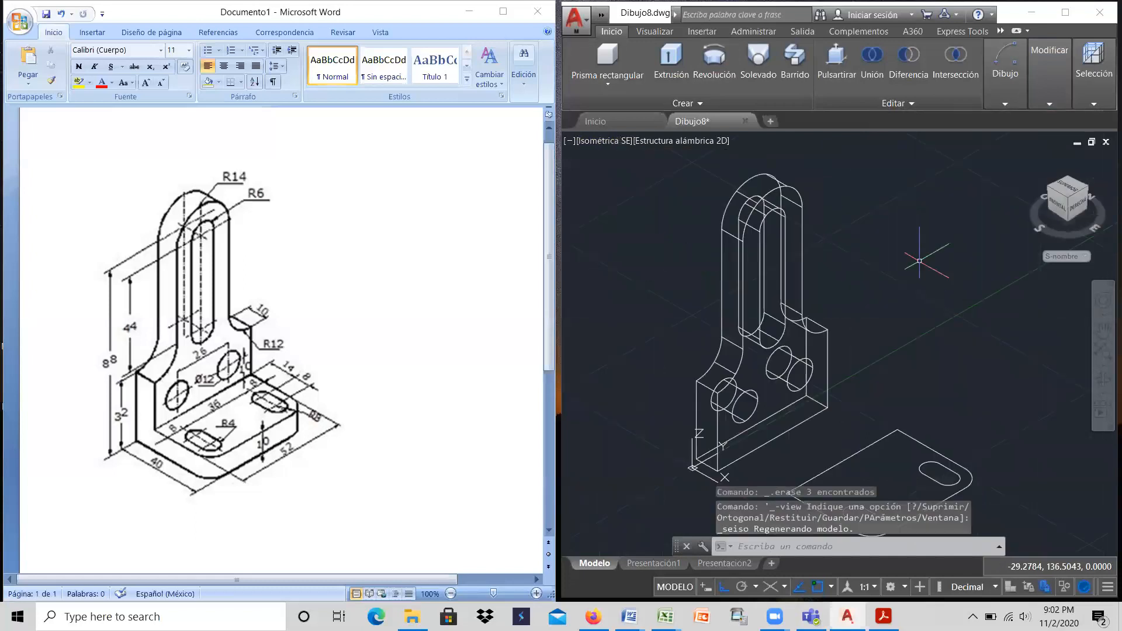
{"action": "scroll", "coordinate": [910, 424], "scroll_direction": "up", "scroll_amount": 2}
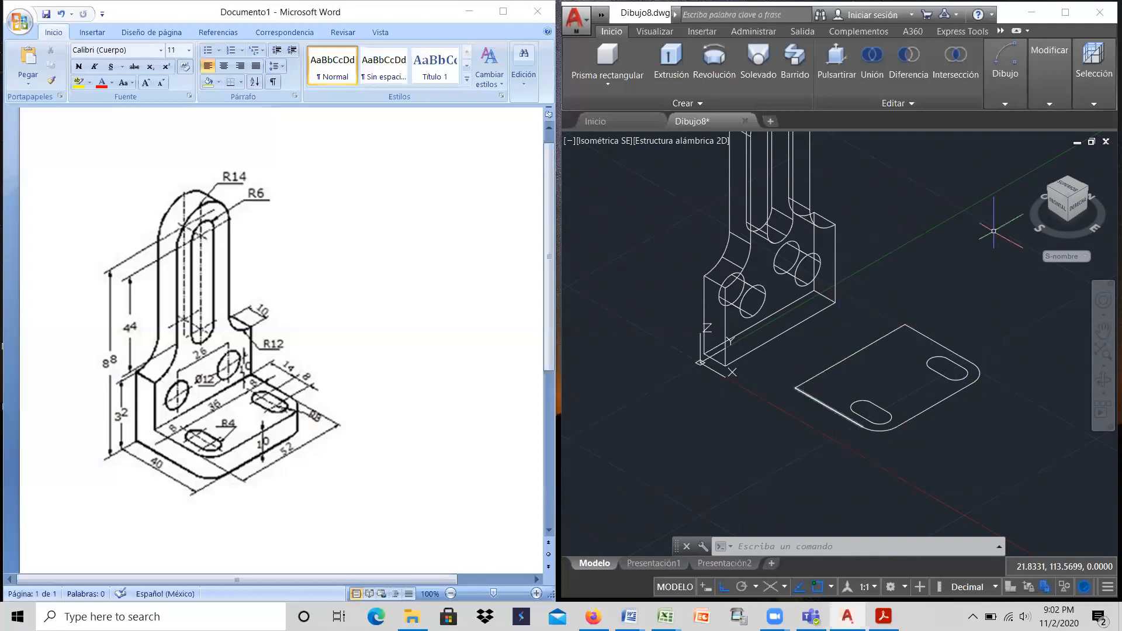
Step: Join the straight edges and rounded corners of the base's outer outline into one polyline
{"action": "mouse_move", "coordinate": [1047, 102]}
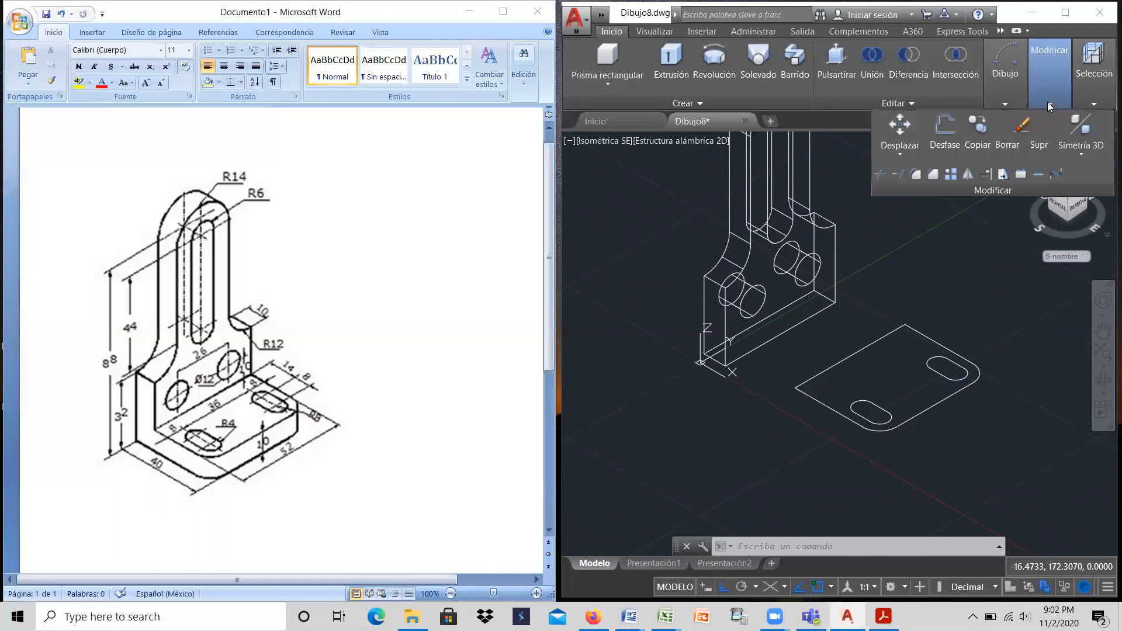
{"action": "left_click", "coordinate": [1038, 173]}
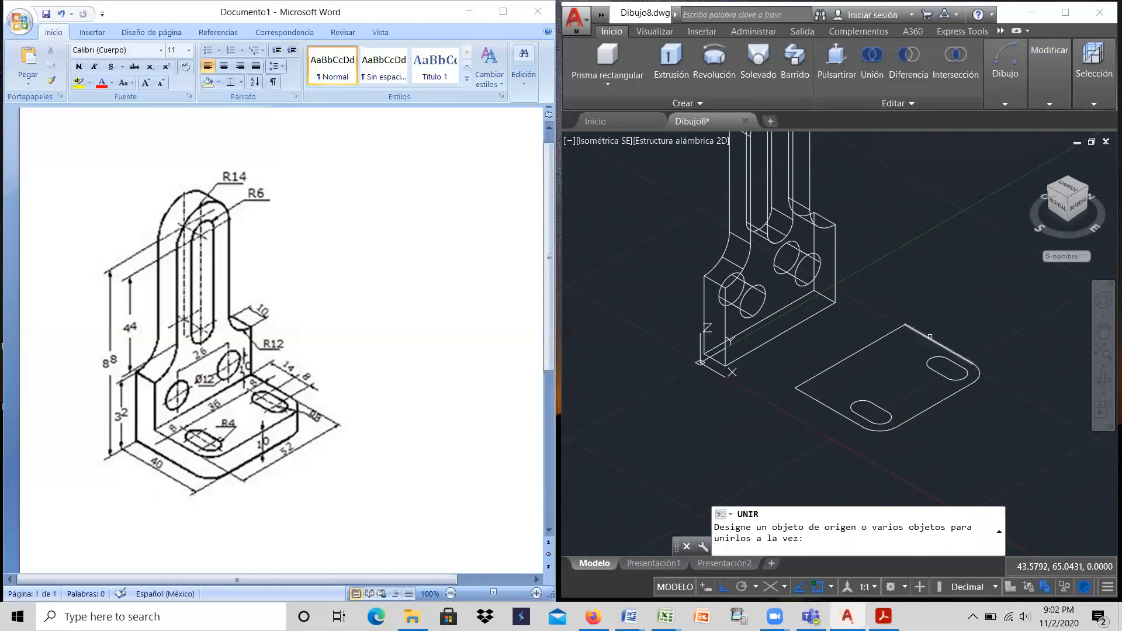
{"action": "left_click", "coordinate": [929, 338]}
{"action": "left_click", "coordinate": [891, 335]}
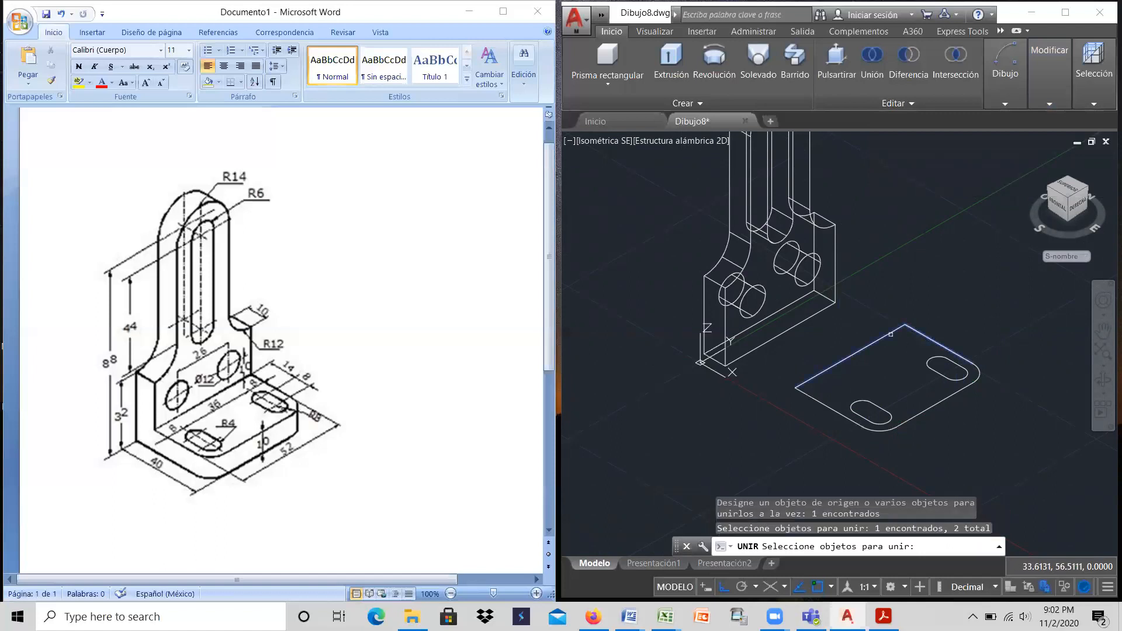
{"action": "left_click", "coordinate": [828, 404]}
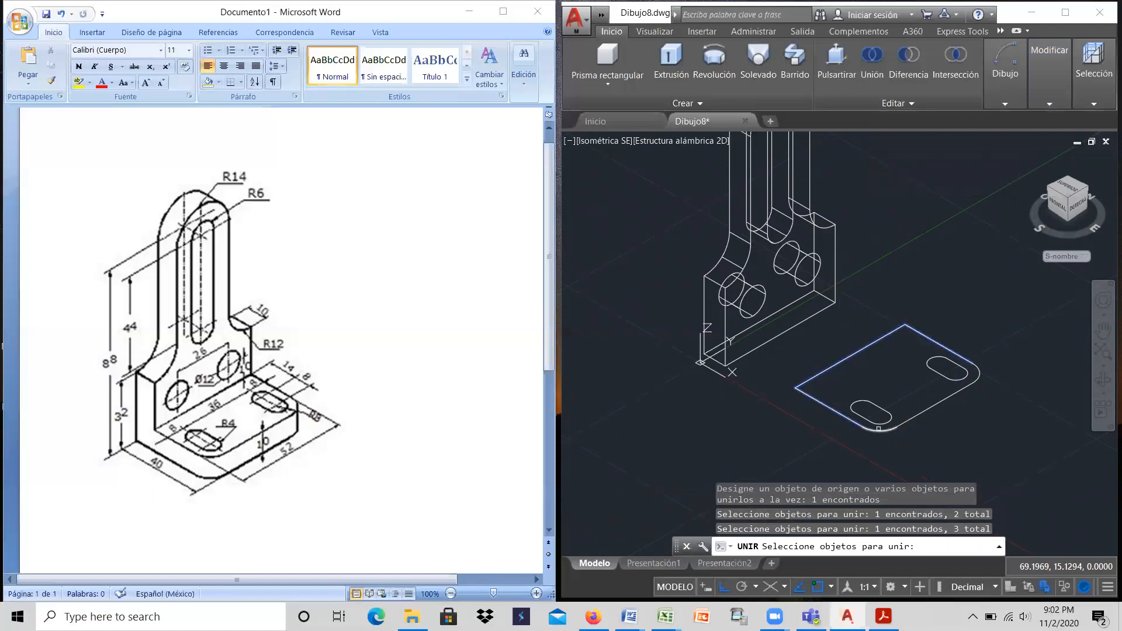
{"action": "left_click", "coordinate": [882, 430]}
{"action": "left_click", "coordinate": [926, 410]}
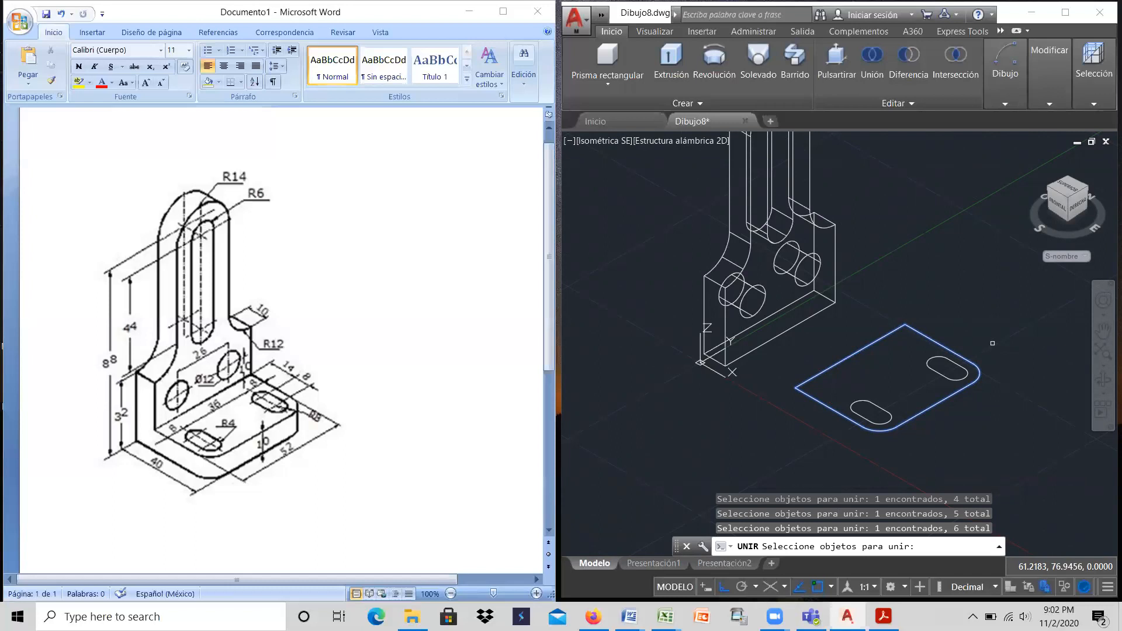
{"action": "key", "text": "Return"}
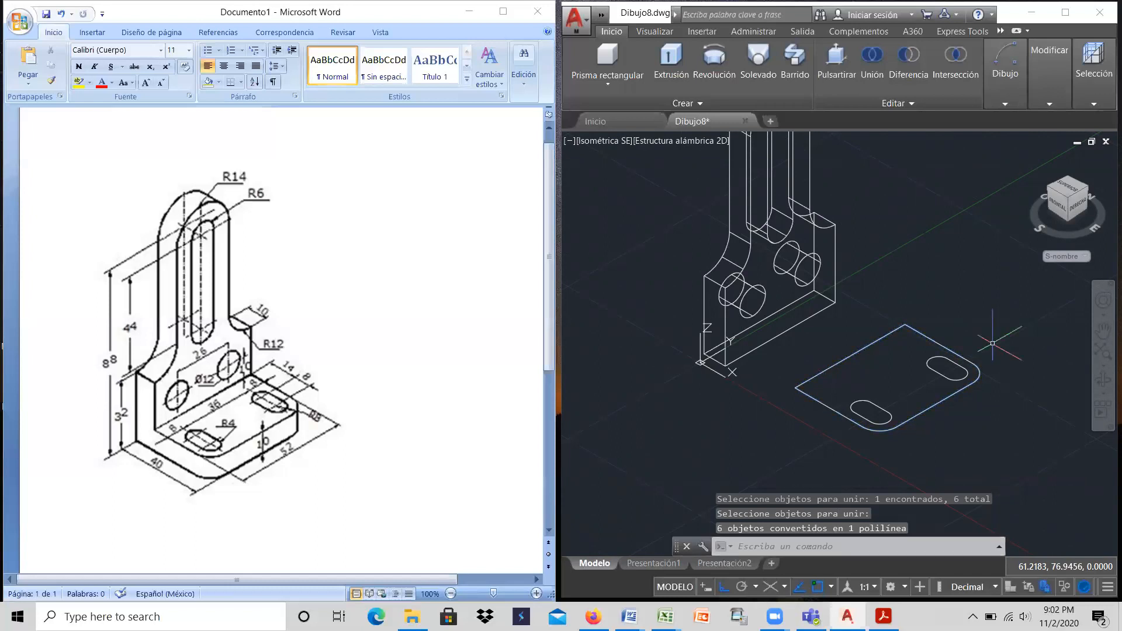
Step: Join the two arcs and two lines of the rear slot in the base into one polyline
{"action": "left_click", "coordinate": [1053, 89]}
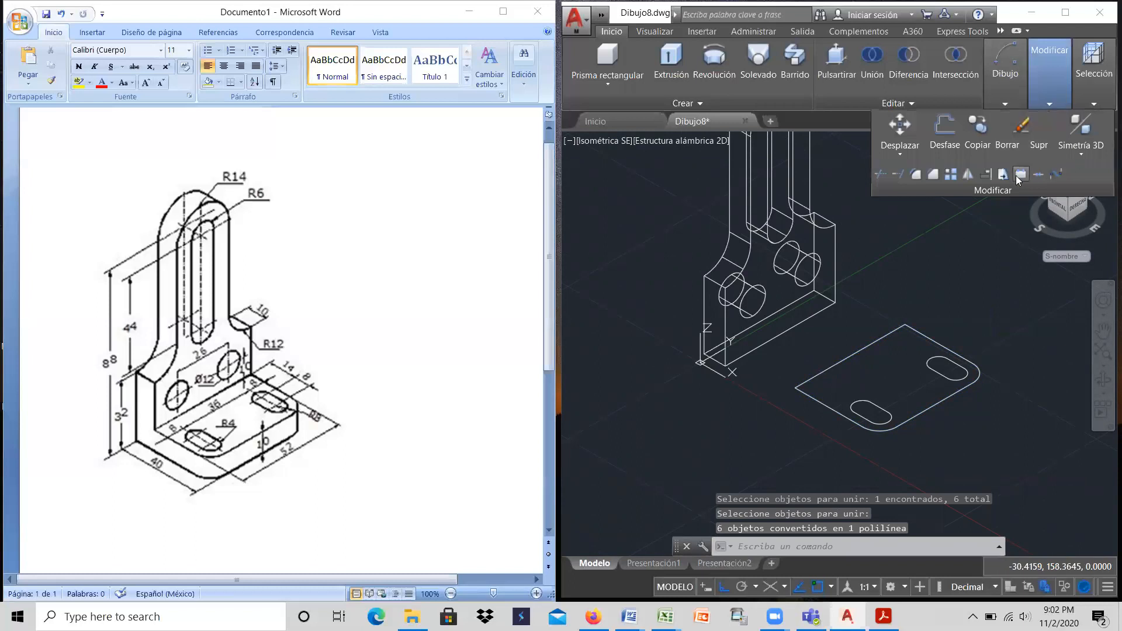
{"action": "left_click", "coordinate": [1038, 173]}
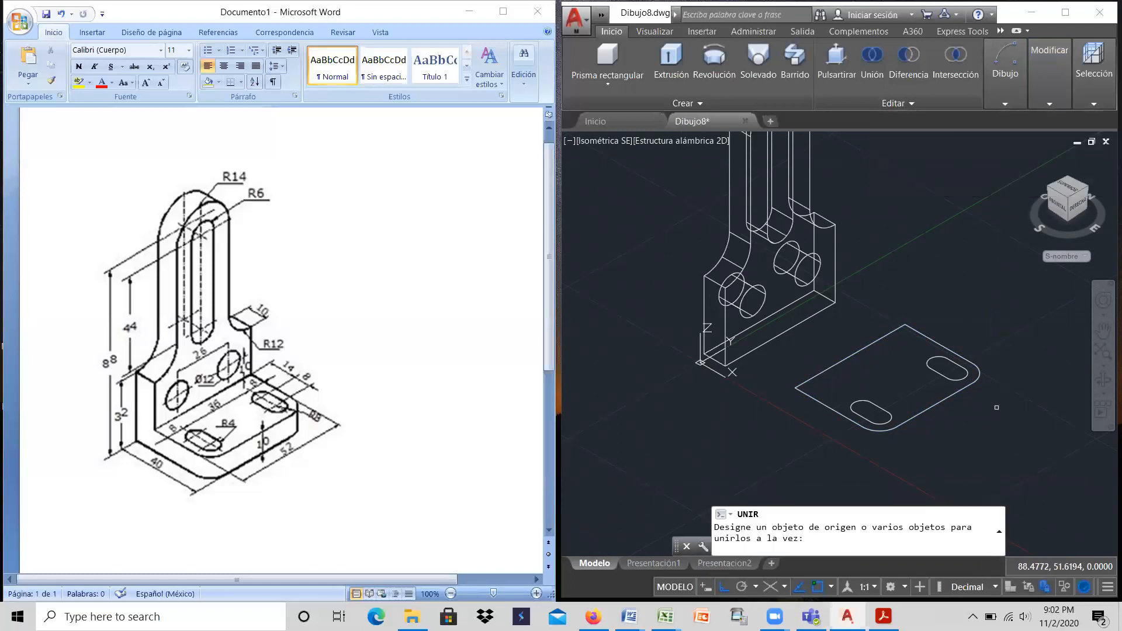
{"action": "left_click", "coordinate": [998, 402]}
{"action": "left_click", "coordinate": [915, 332]}
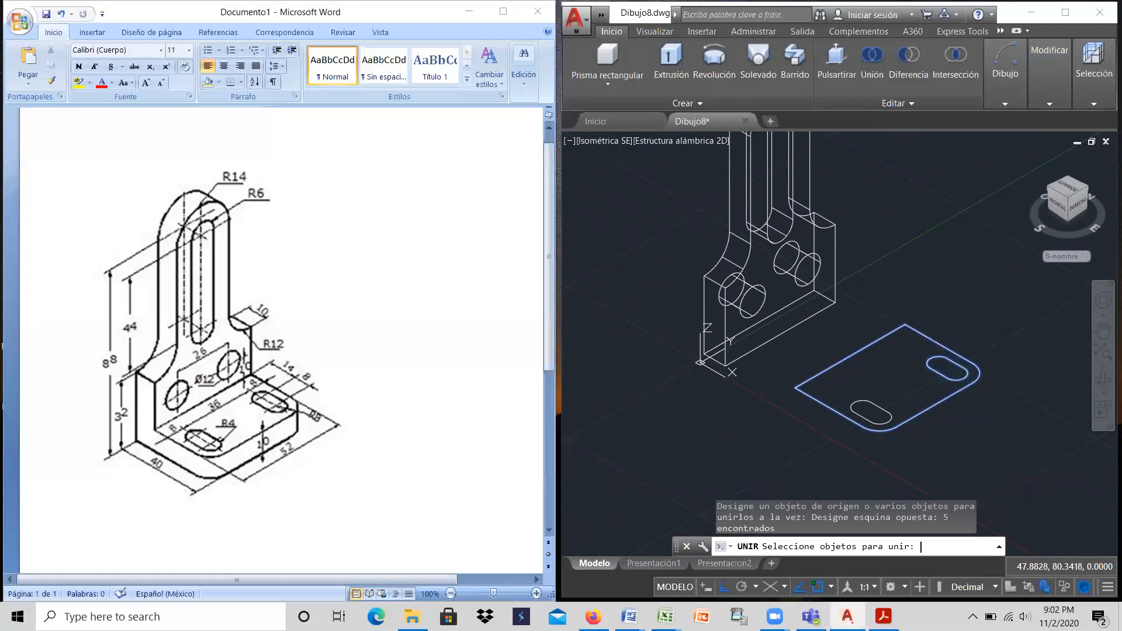
{"action": "key", "text": "Return"}
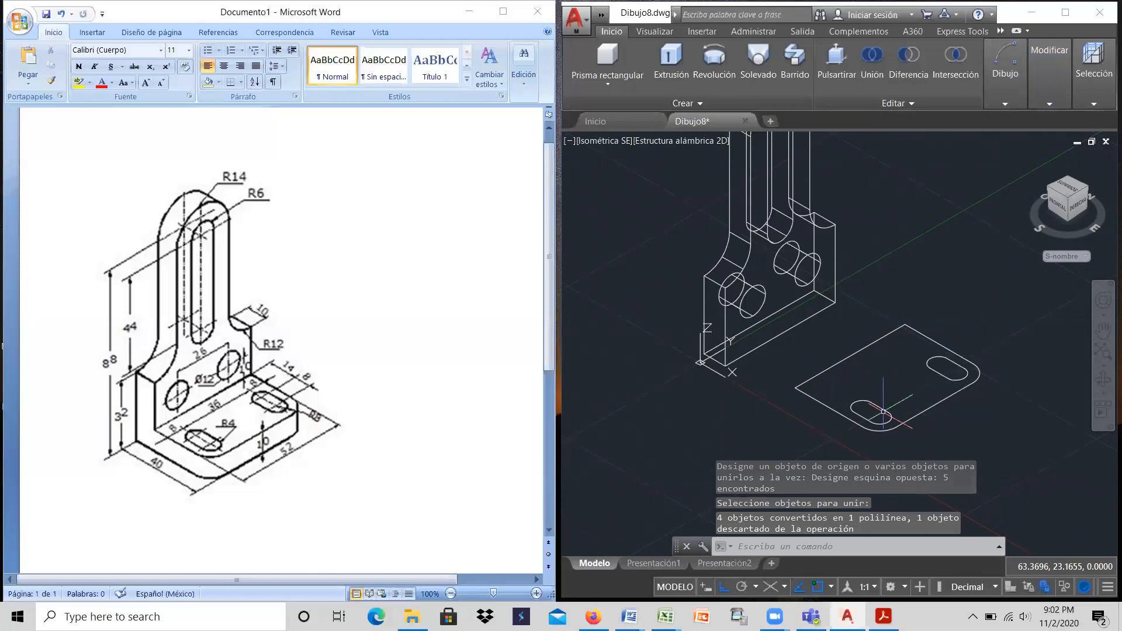
Step: Join the arcs and lines of the front slot in the base into one polyline
{"action": "left_click", "coordinate": [1040, 81]}
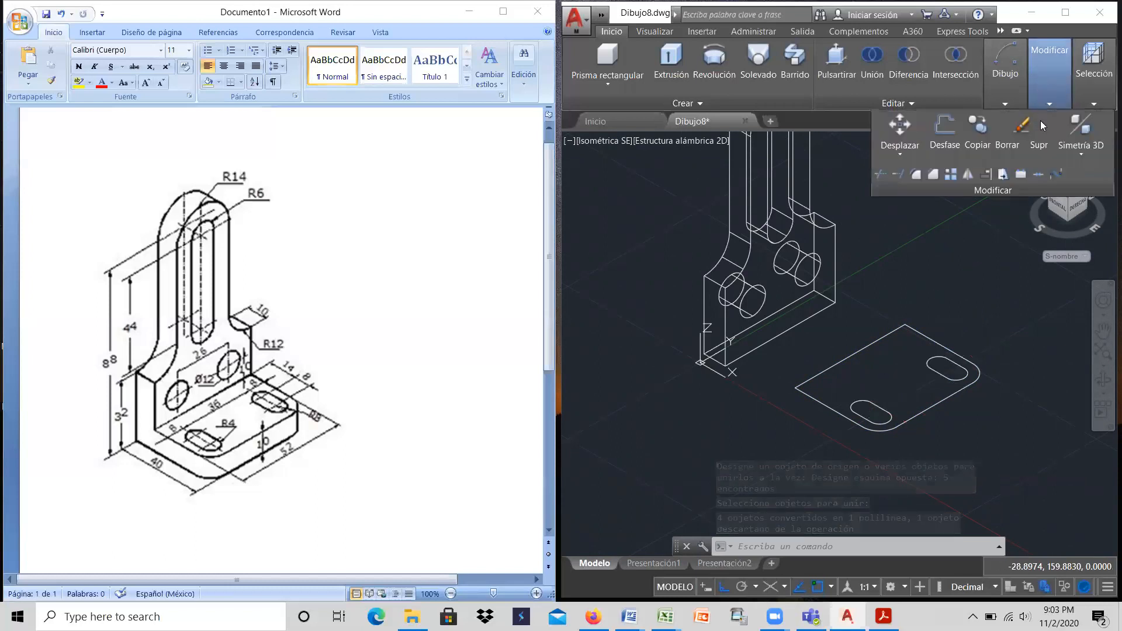
{"action": "left_click", "coordinate": [1034, 172]}
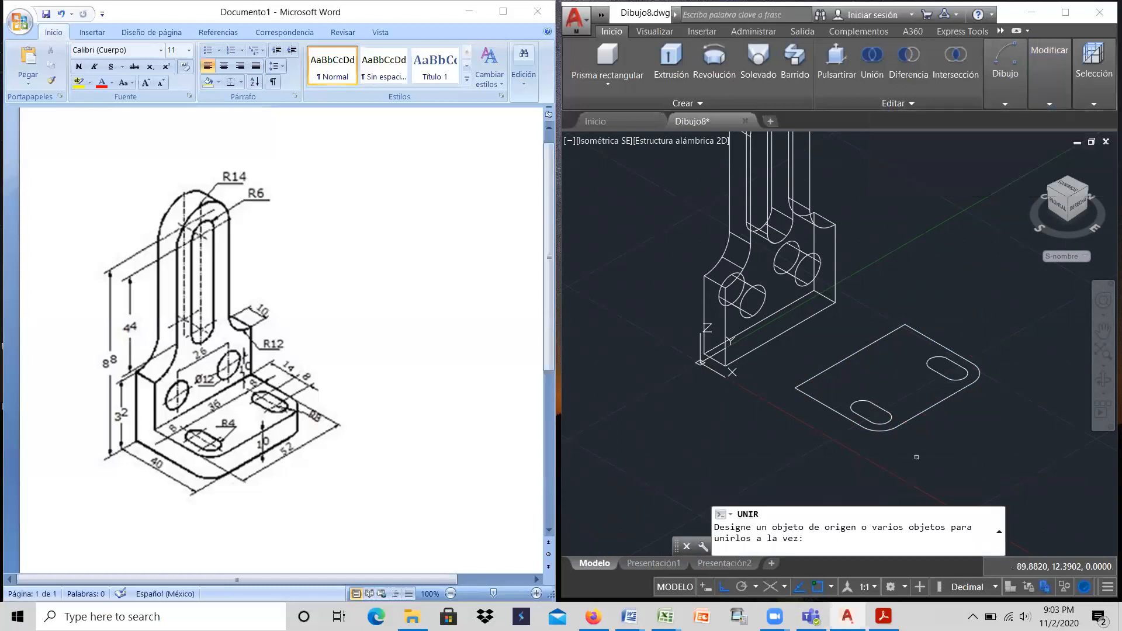
{"action": "left_click", "coordinate": [934, 445]}
{"action": "left_click", "coordinate": [840, 378]}
{"action": "key", "text": "Return"}
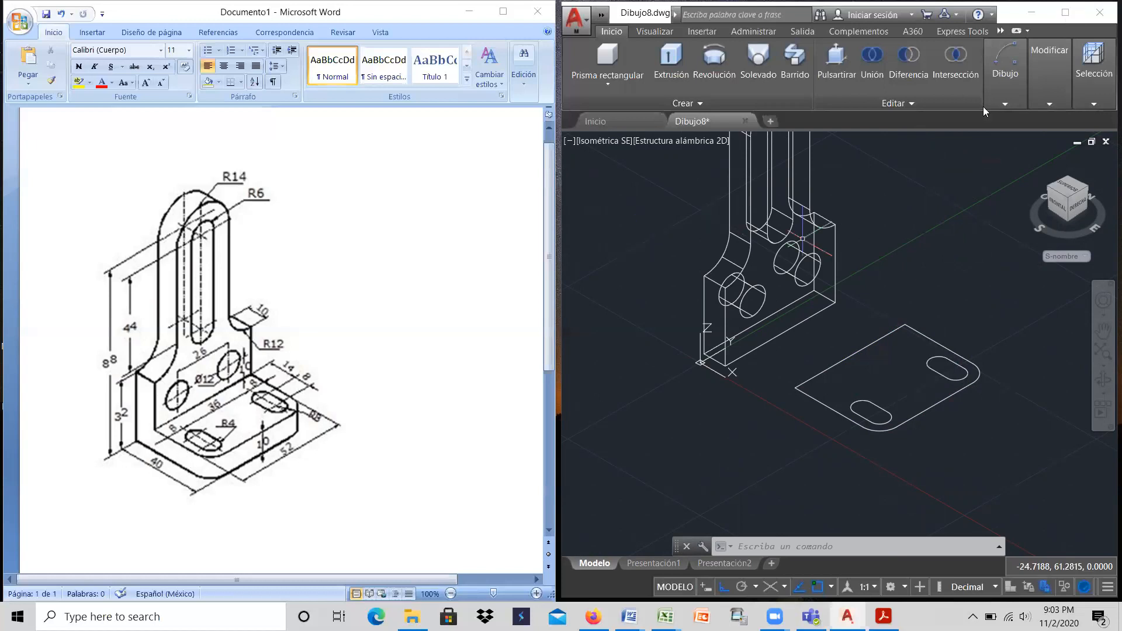
Step: Maximize the drawing window and extrude the base outline together with both slot profiles to a height of 10
{"action": "mouse_move", "coordinate": [988, 69]}
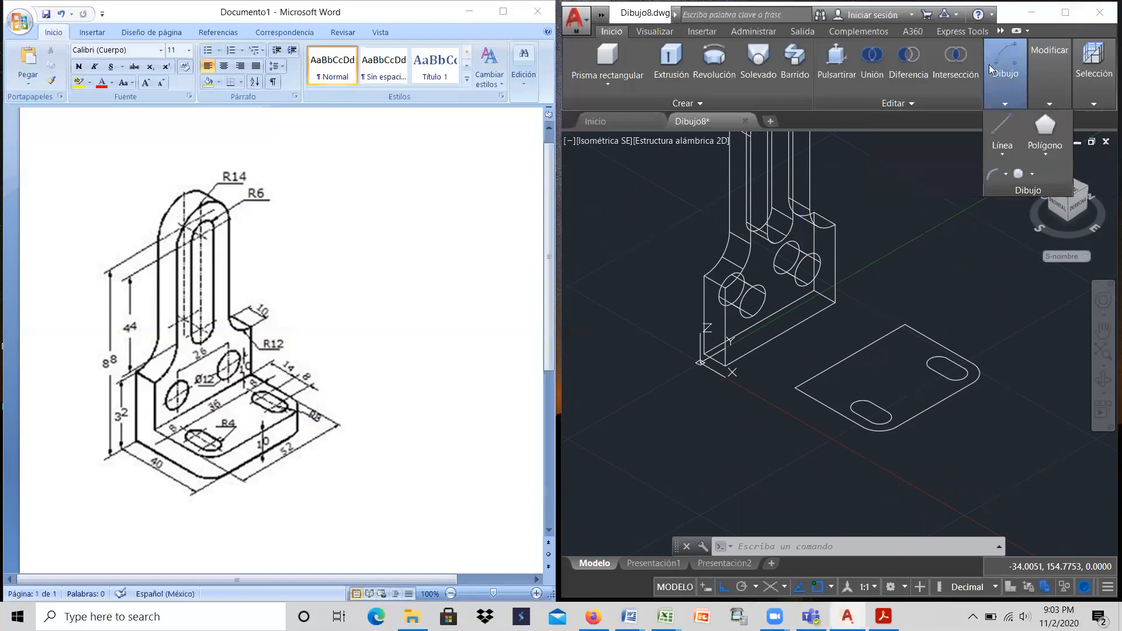
{"action": "left_click", "coordinate": [1065, 13]}
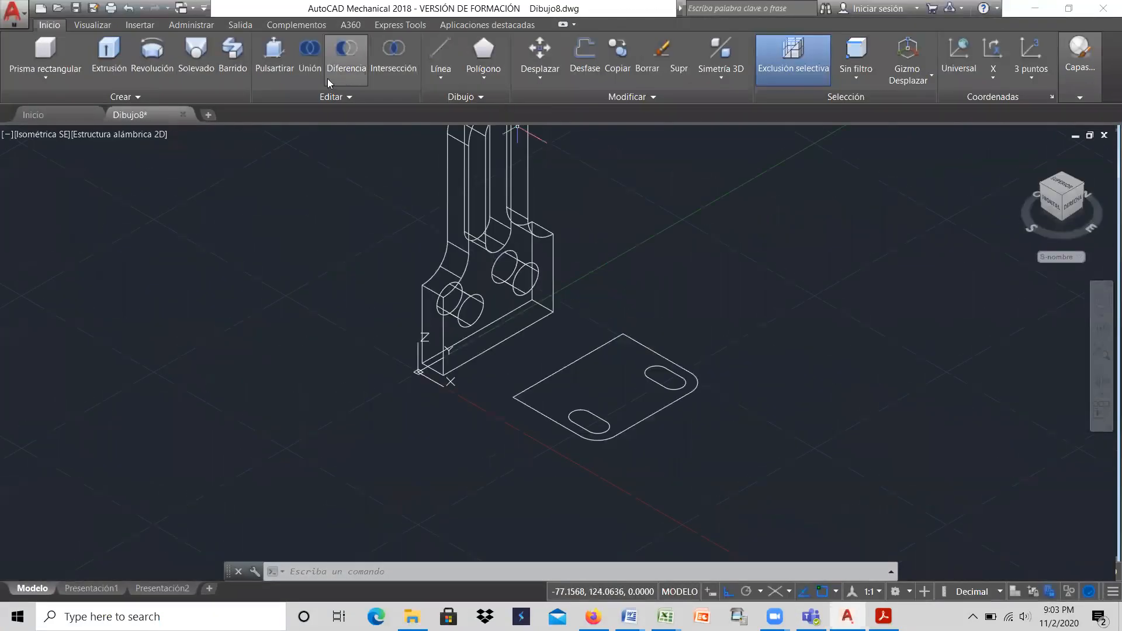
{"action": "left_click", "coordinate": [116, 57]}
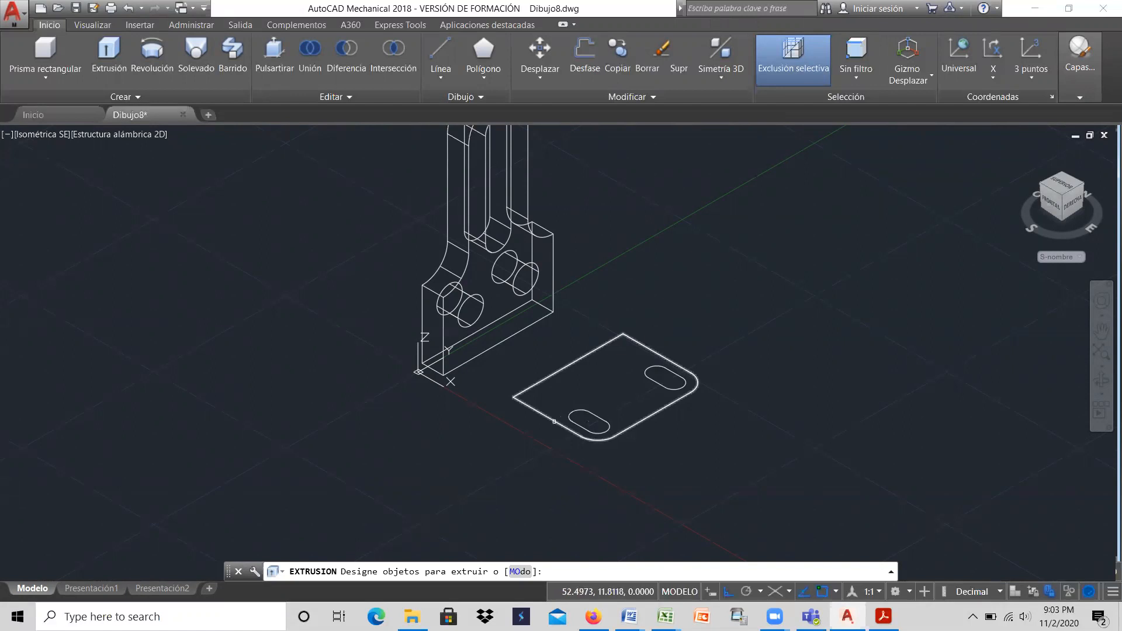
{"action": "left_click", "coordinate": [768, 485]}
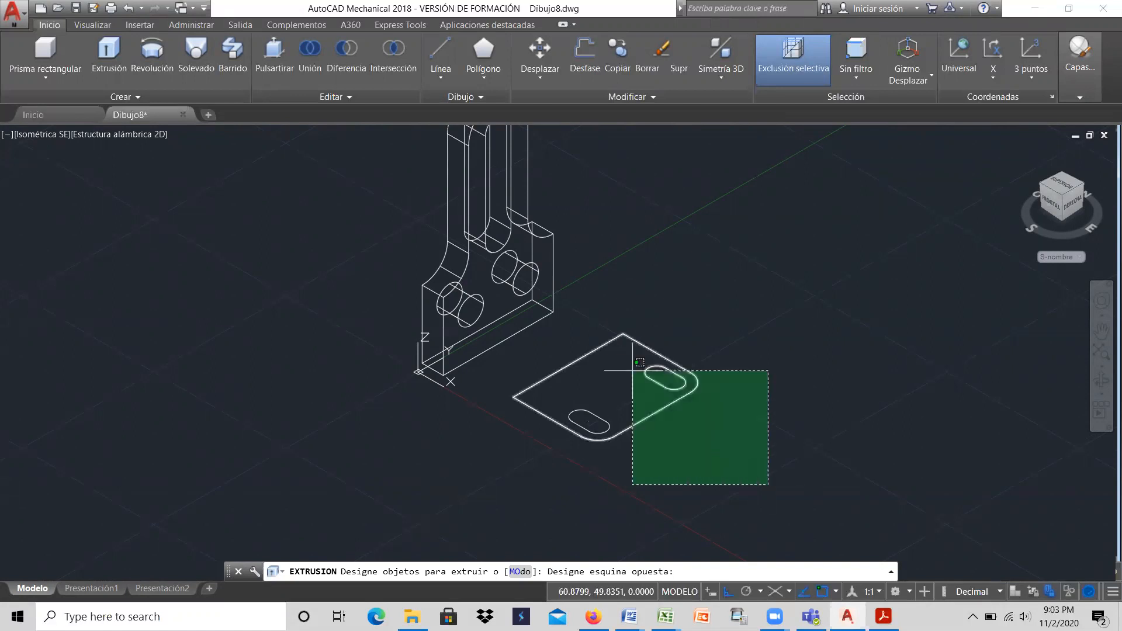
{"action": "left_click", "coordinate": [564, 334]}
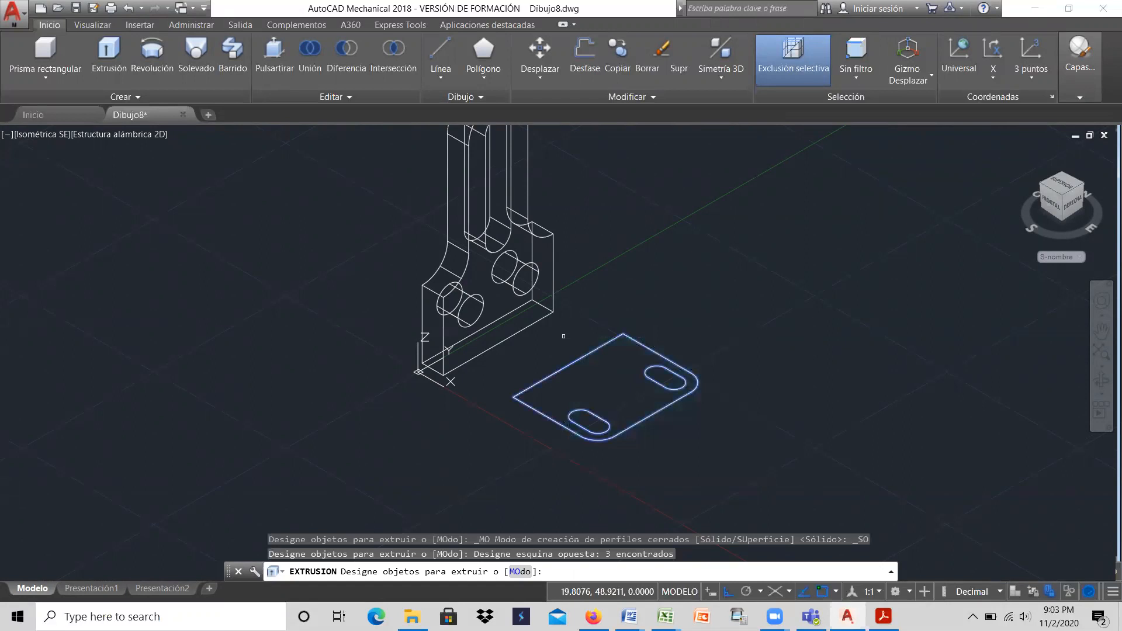
{"action": "right_click", "coordinate": [680, 300]}
{"action": "left_click", "coordinate": [694, 305]}
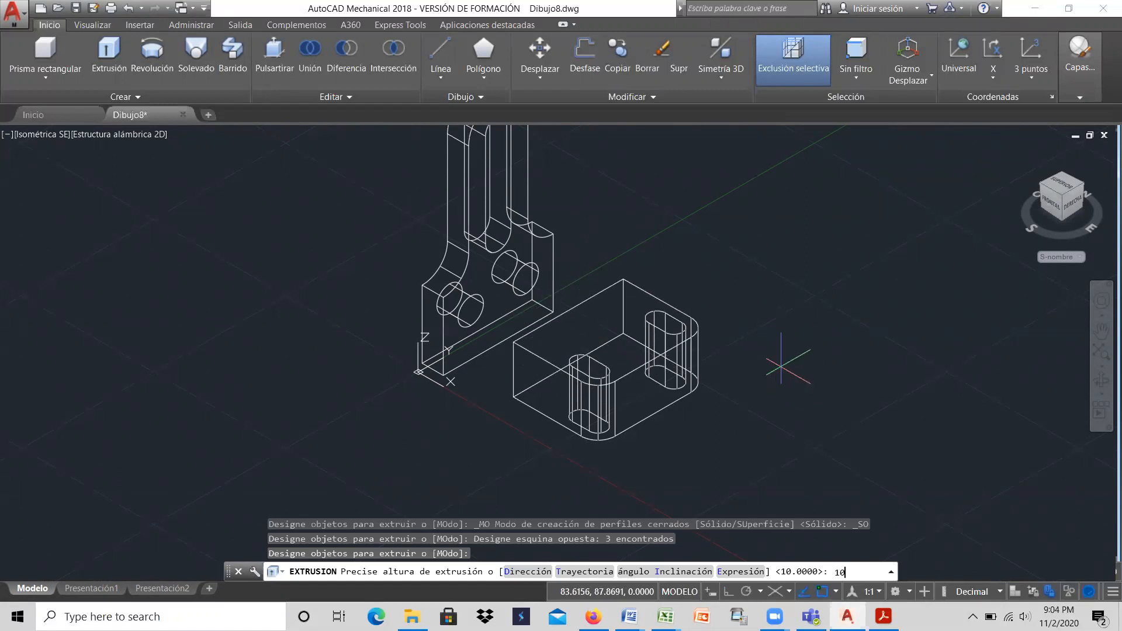
{"action": "type", "text": "10"}
{"action": "key", "text": "Return"}
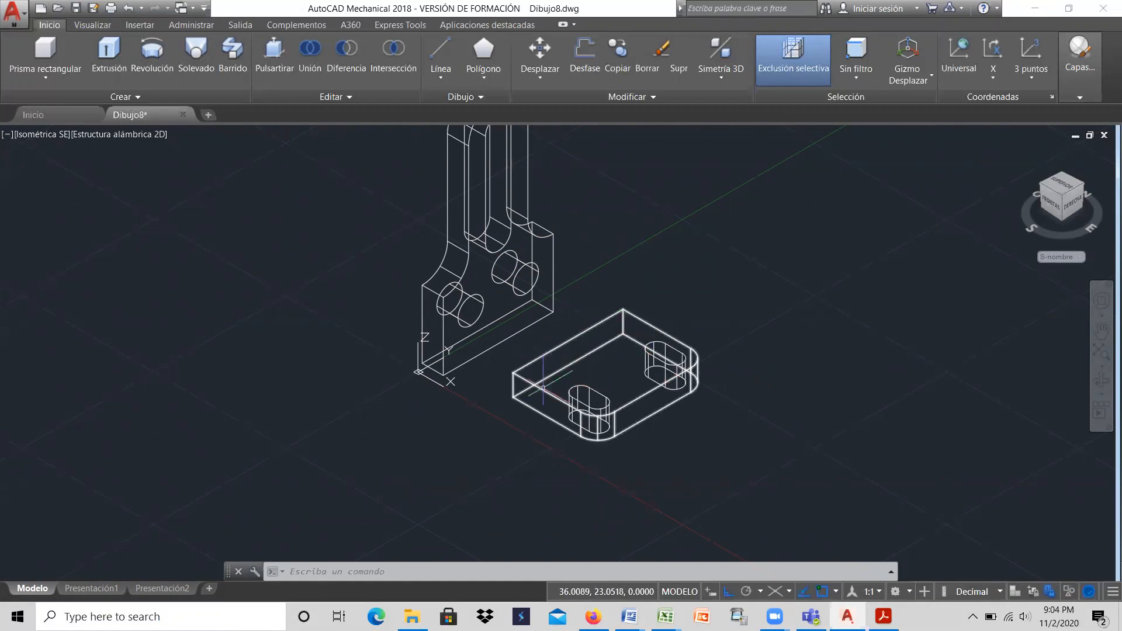
{"action": "left_click", "coordinate": [348, 56]}
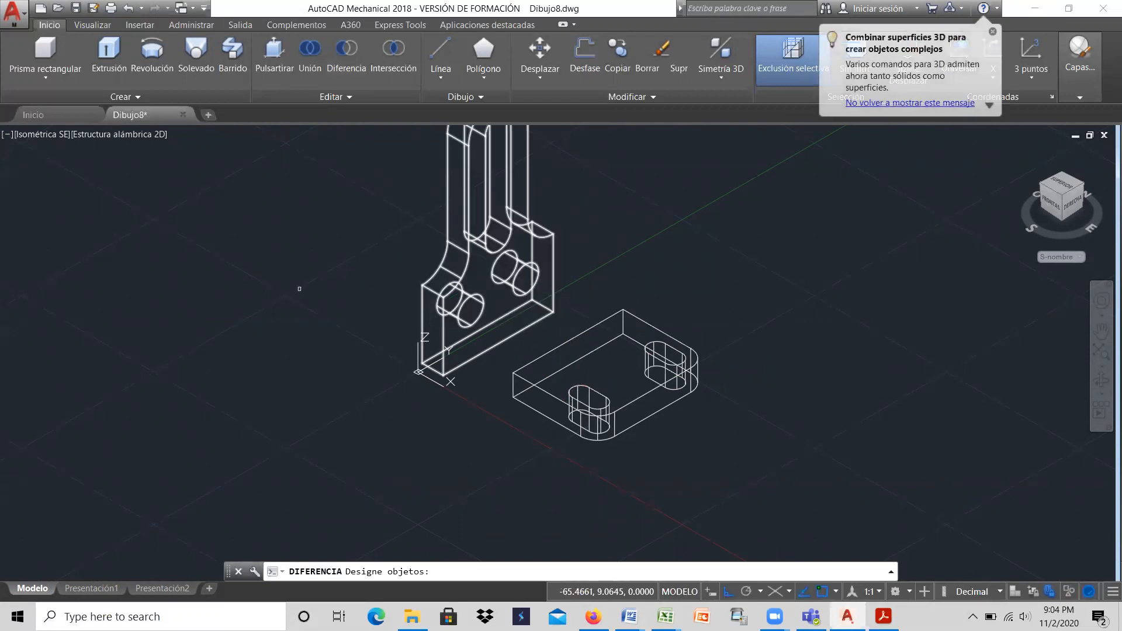
{"action": "left_click", "coordinate": [538, 412]}
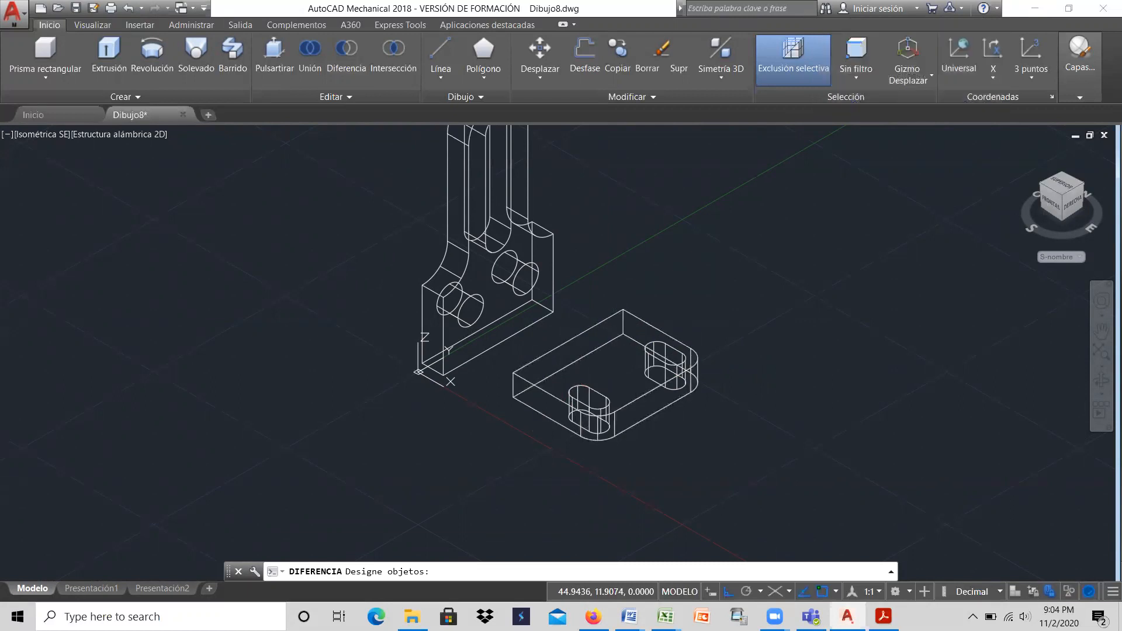
{"action": "left_click", "coordinate": [597, 390]}
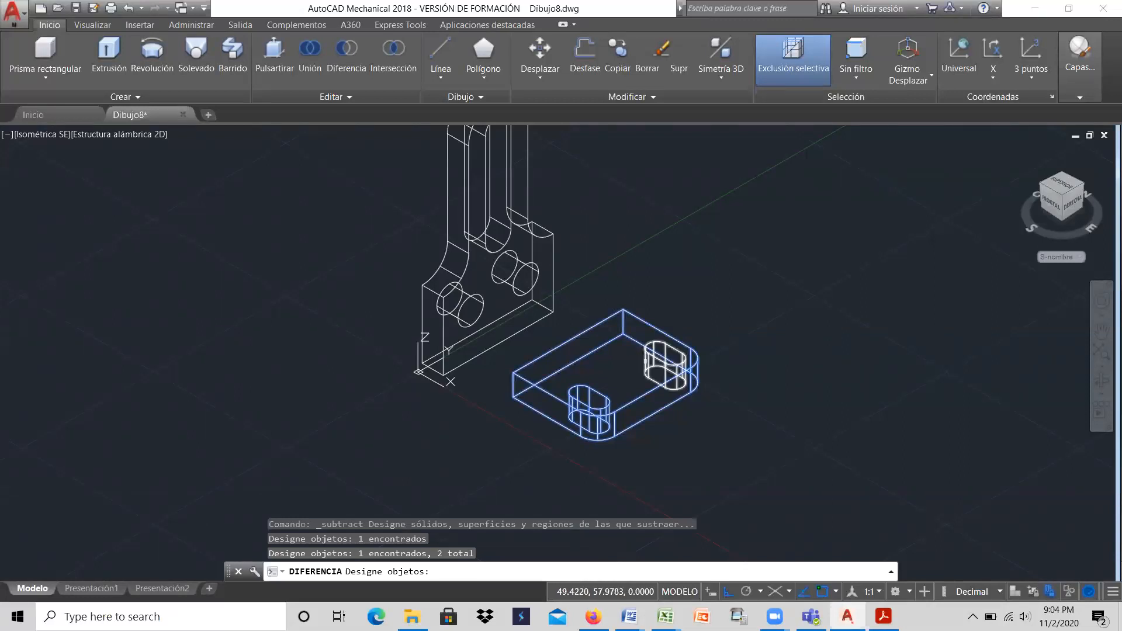
{"action": "left_click", "coordinate": [645, 360]}
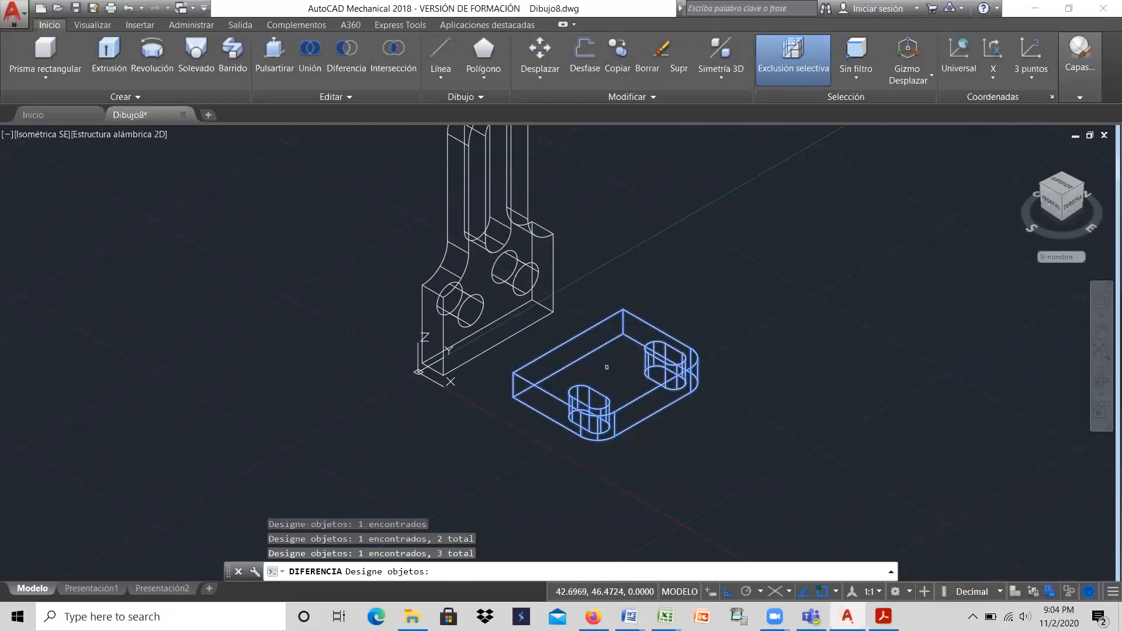
{"action": "key", "text": "Escape"}
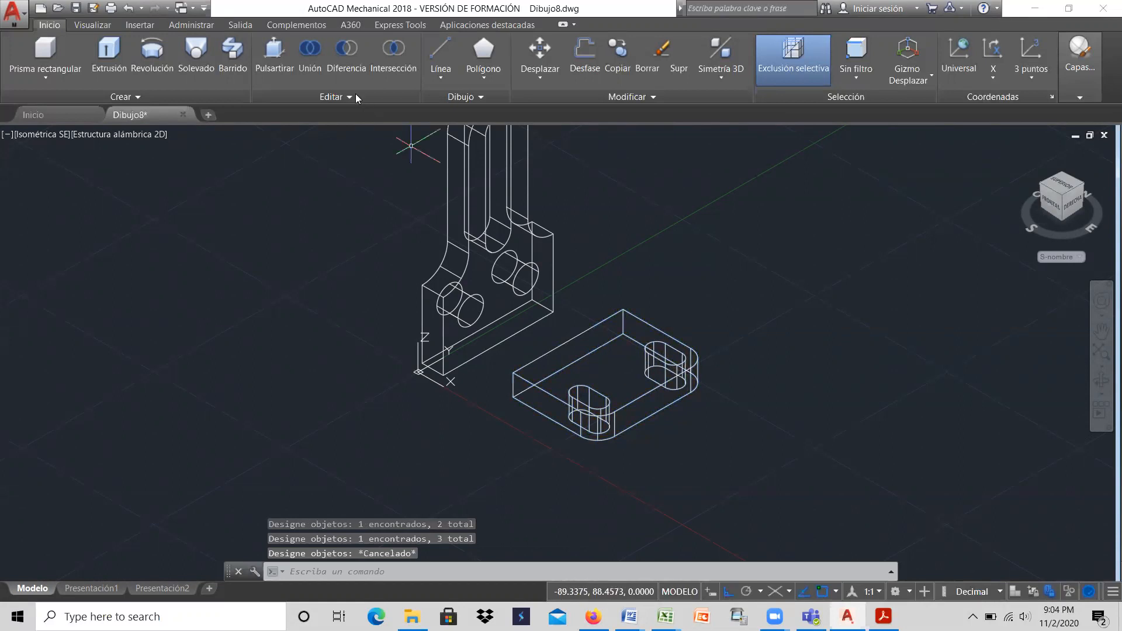
Step: Subtract the two extruded slot solids from the base block
{"action": "key", "text": "Return"}
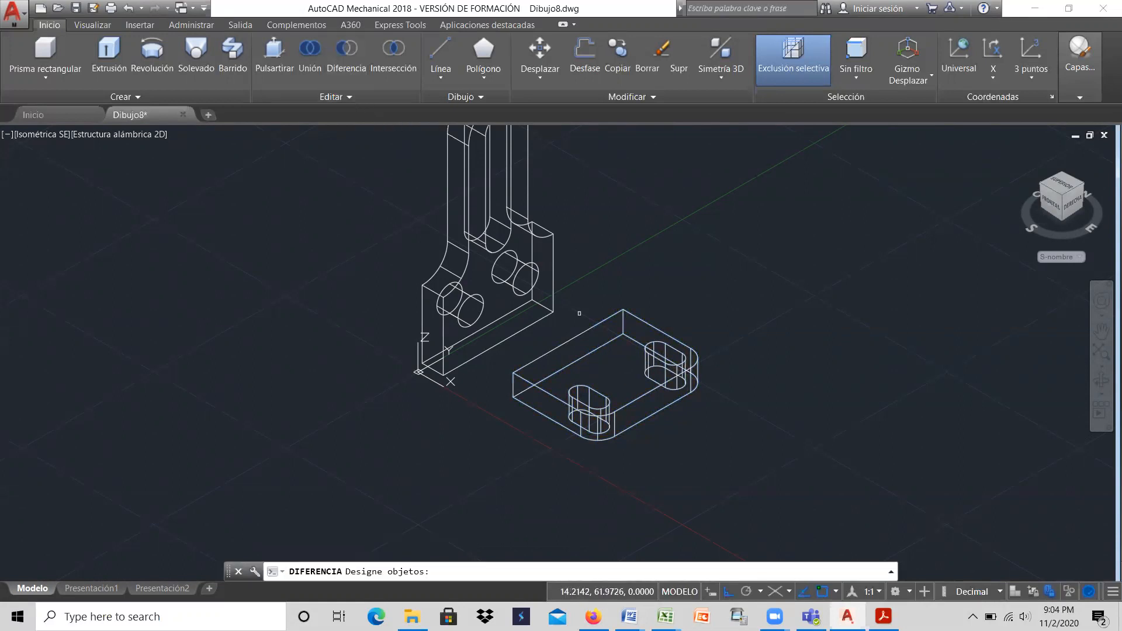
{"action": "left_click", "coordinate": [651, 324]}
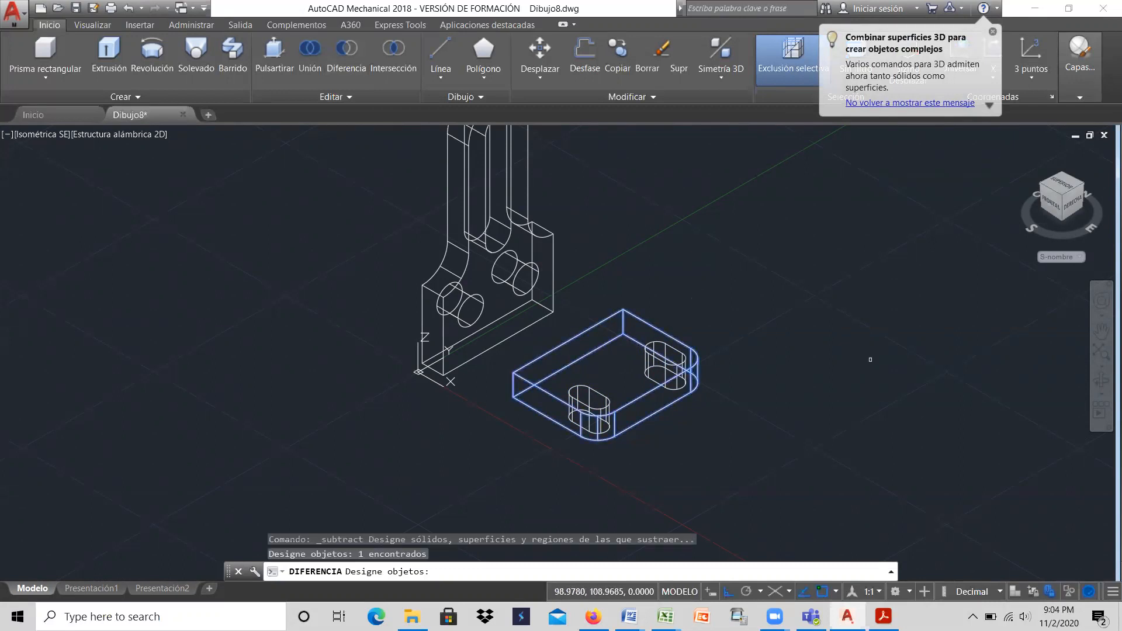
{"action": "key", "text": "Return"}
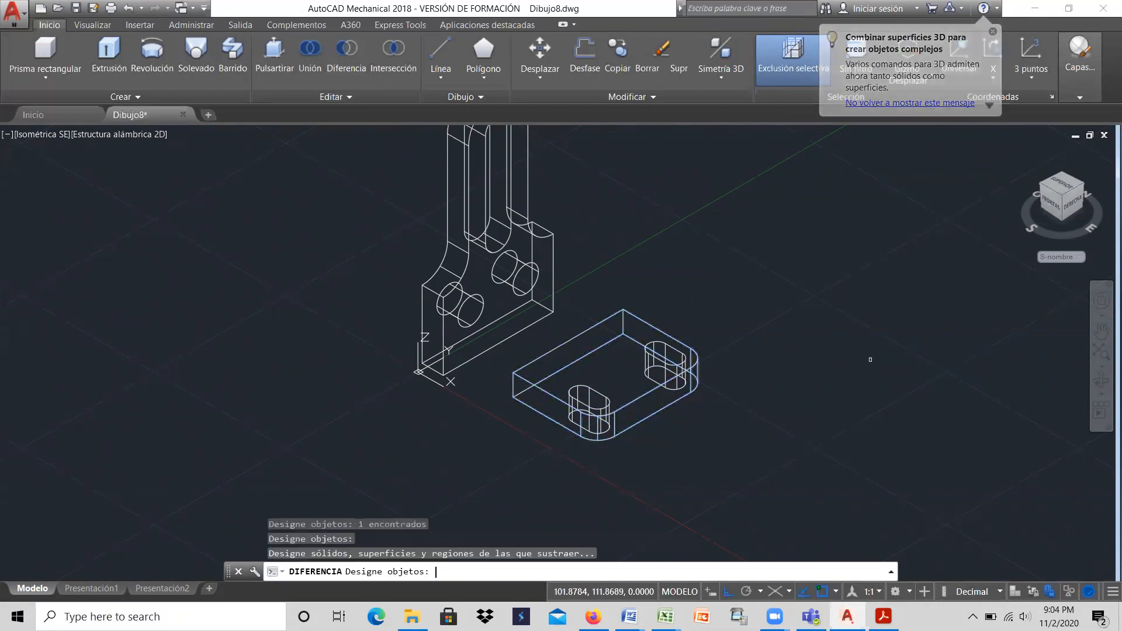
{"action": "left_click", "coordinate": [595, 391]}
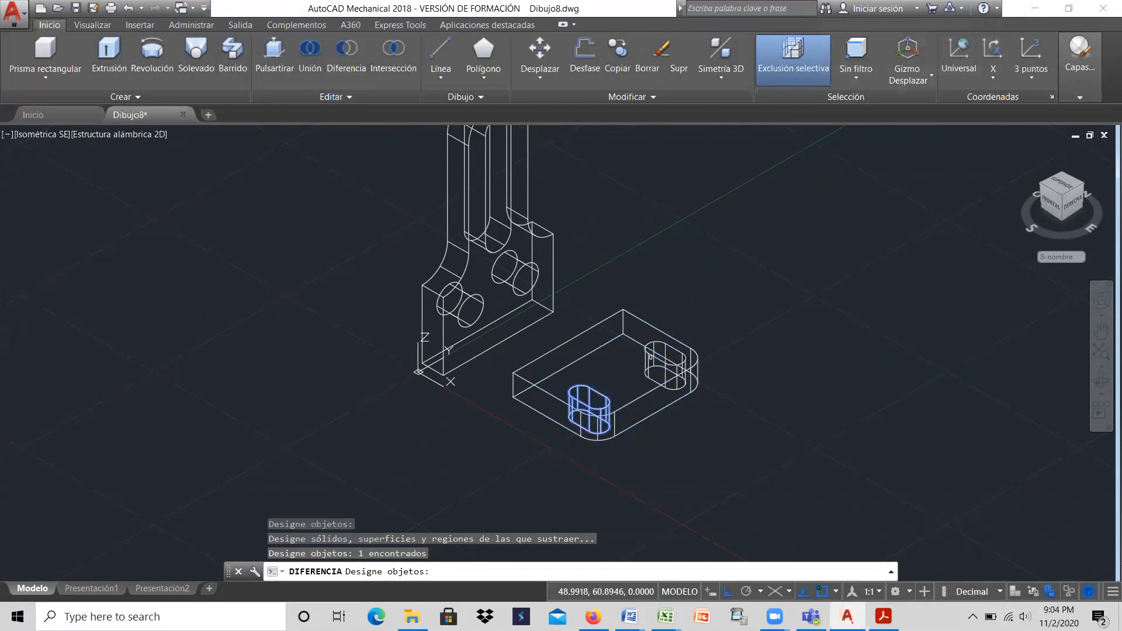
{"action": "left_click", "coordinate": [650, 354]}
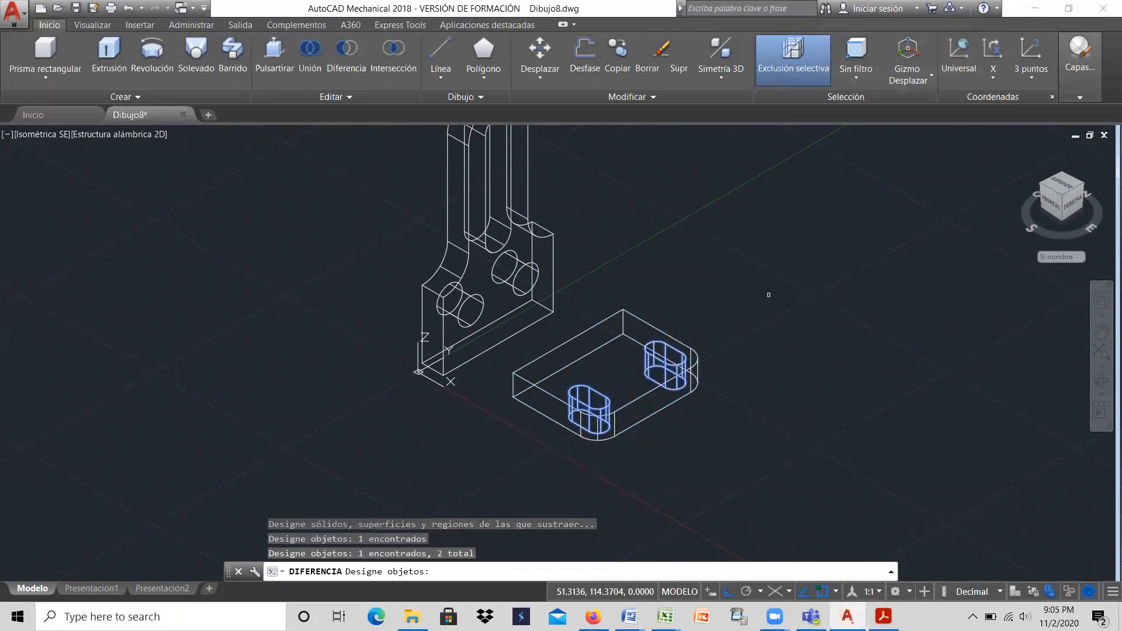
{"action": "key", "text": "Return"}
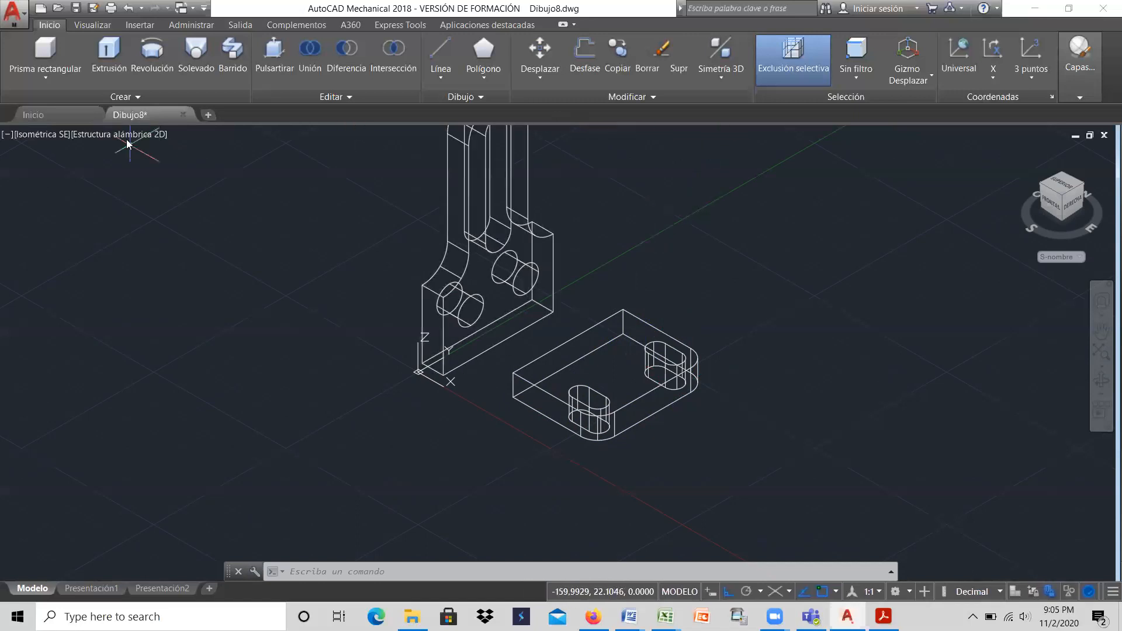
Step: Check the slotted base in the Realistic visual style, then restore the 2D Wireframe style
{"action": "left_click", "coordinate": [107, 136]}
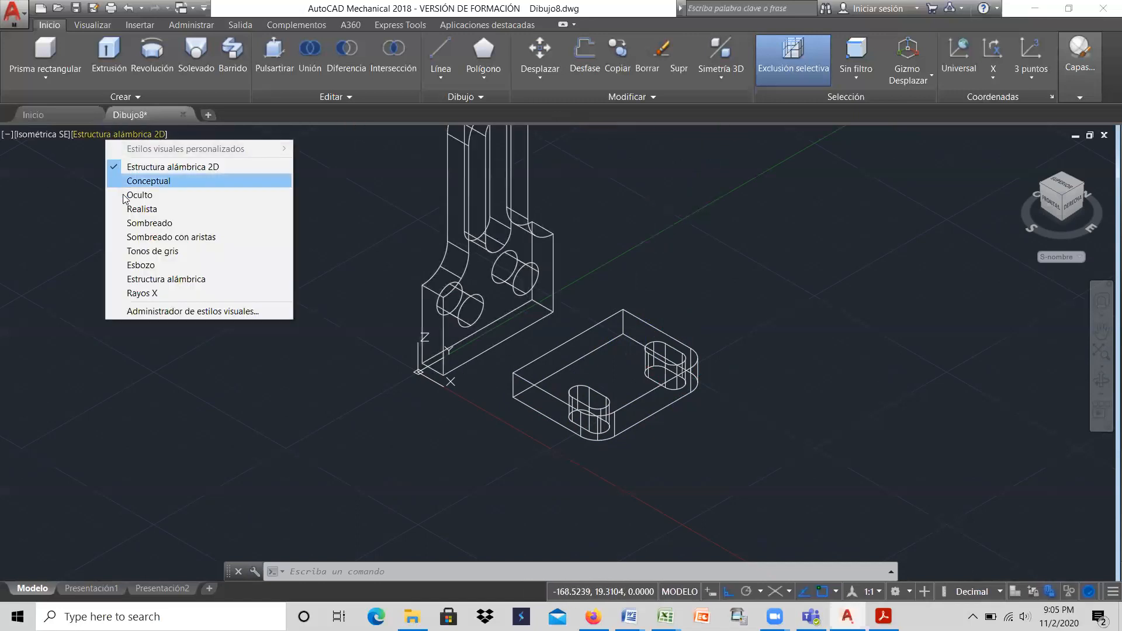
{"action": "left_click", "coordinate": [131, 211]}
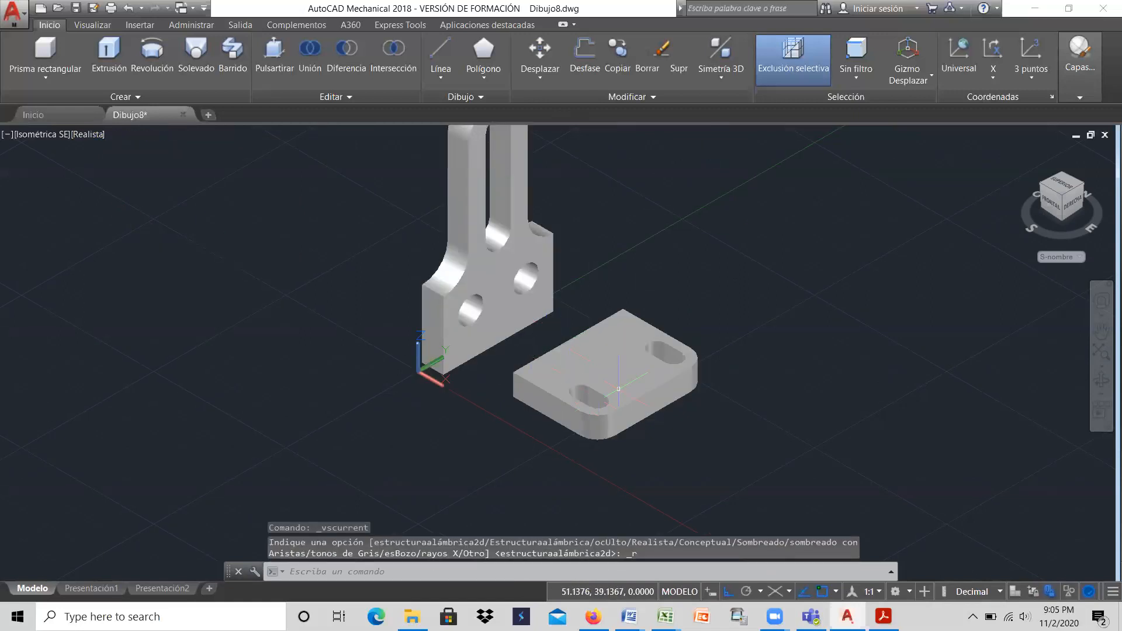
{"action": "left_click", "coordinate": [673, 364]}
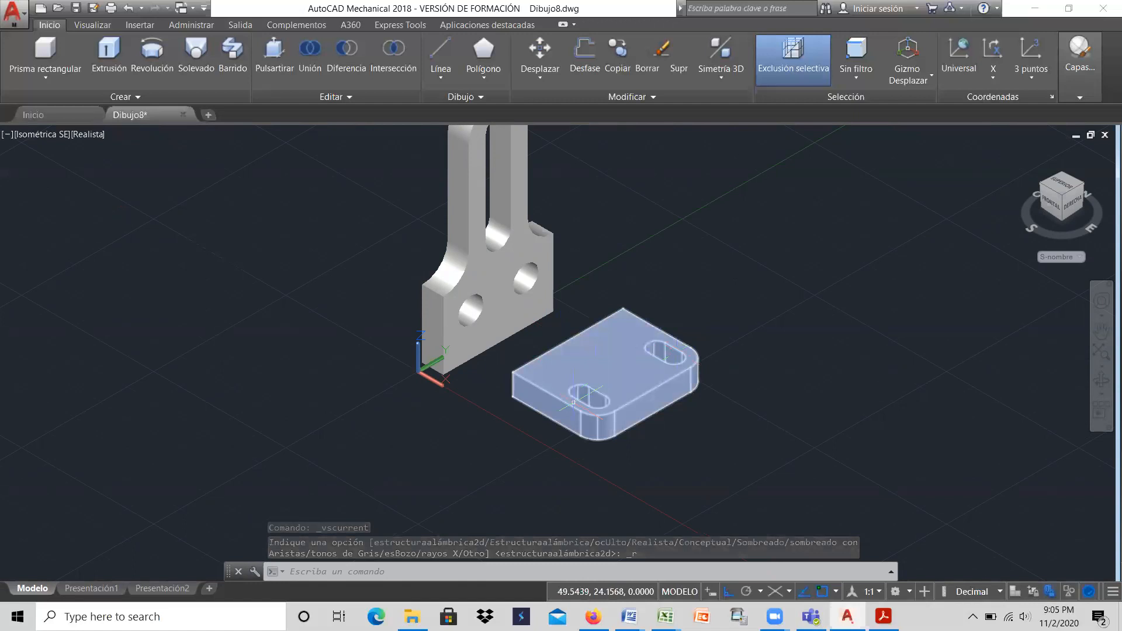
{"action": "key", "text": "Escape"}
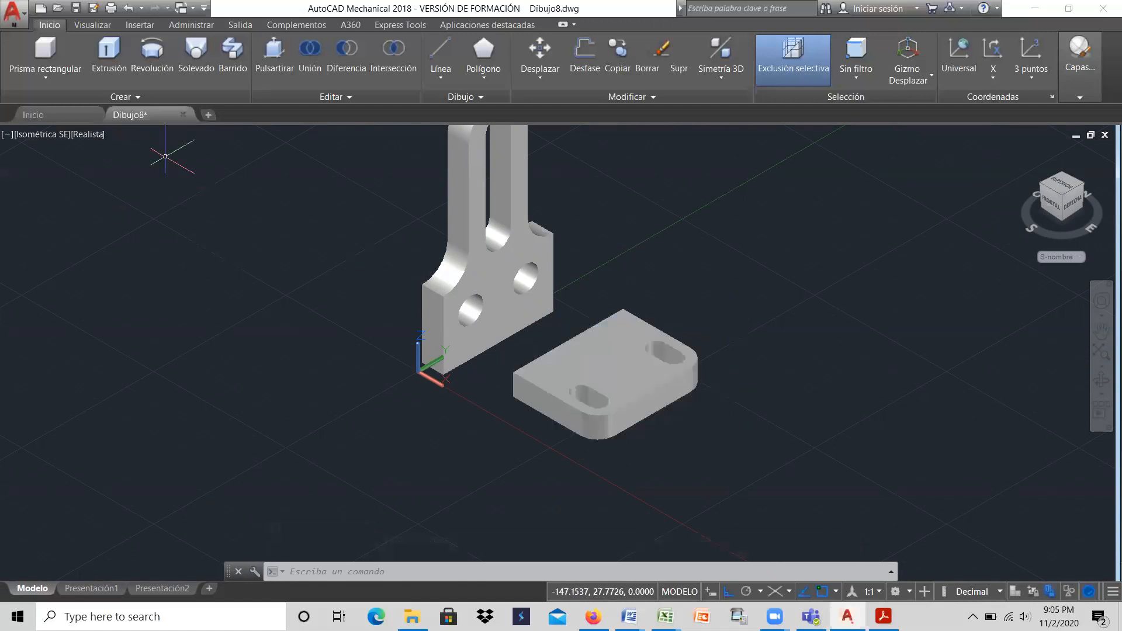
{"action": "left_click", "coordinate": [93, 135]}
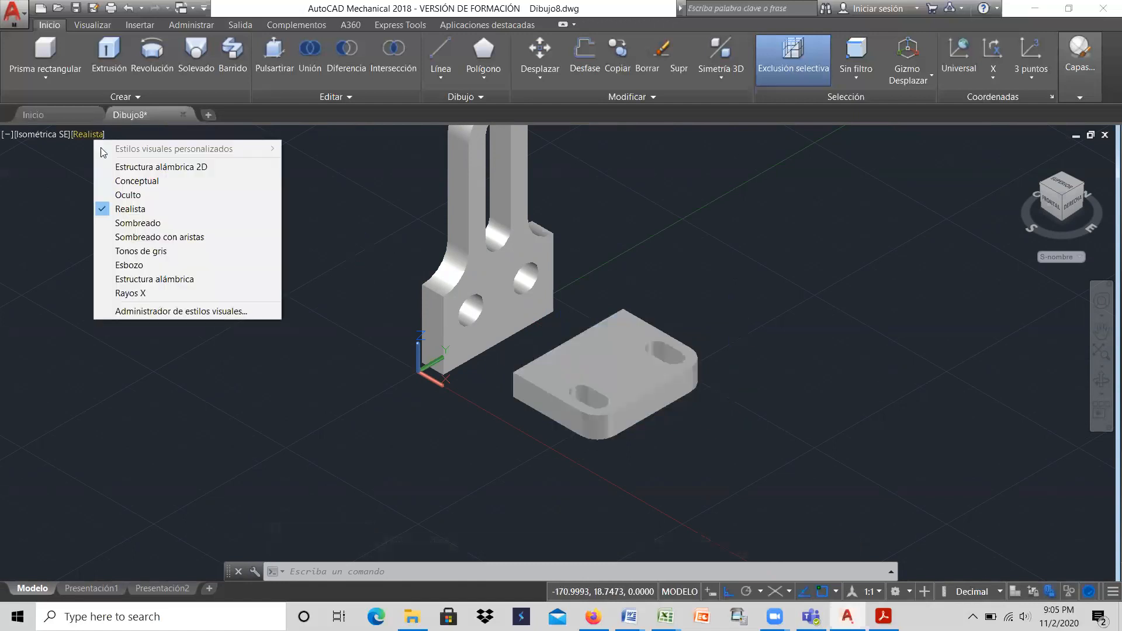
{"action": "left_click", "coordinate": [117, 169]}
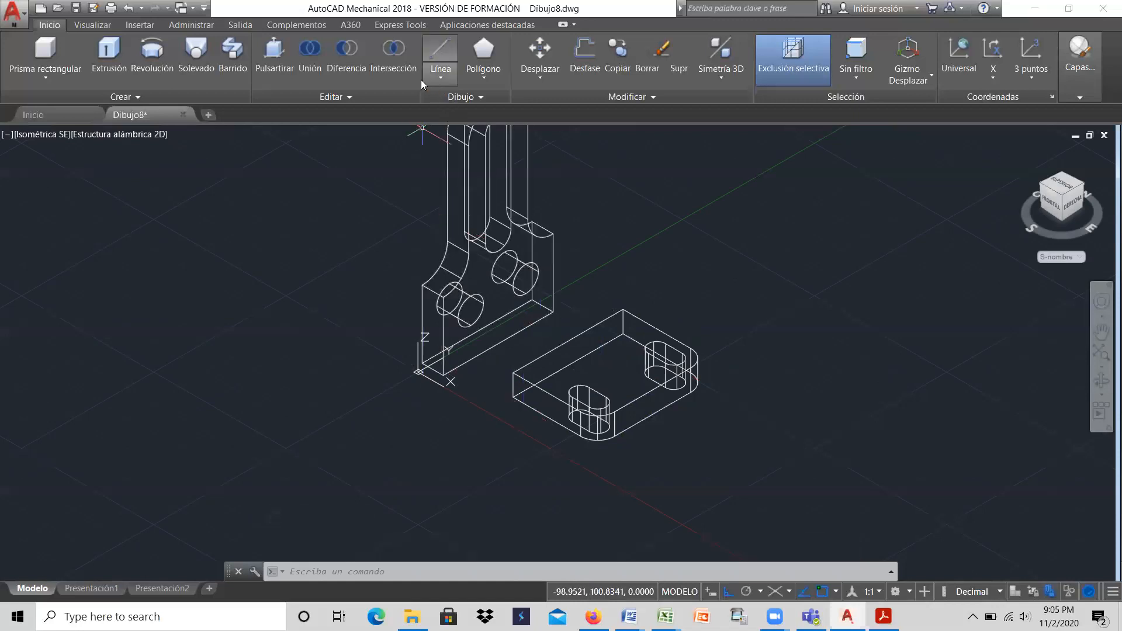
Step: Move the slotted base by the bottom endpoint of its inner corner onto the rear bottom corner of the upright plate
{"action": "left_click", "coordinate": [539, 49]}
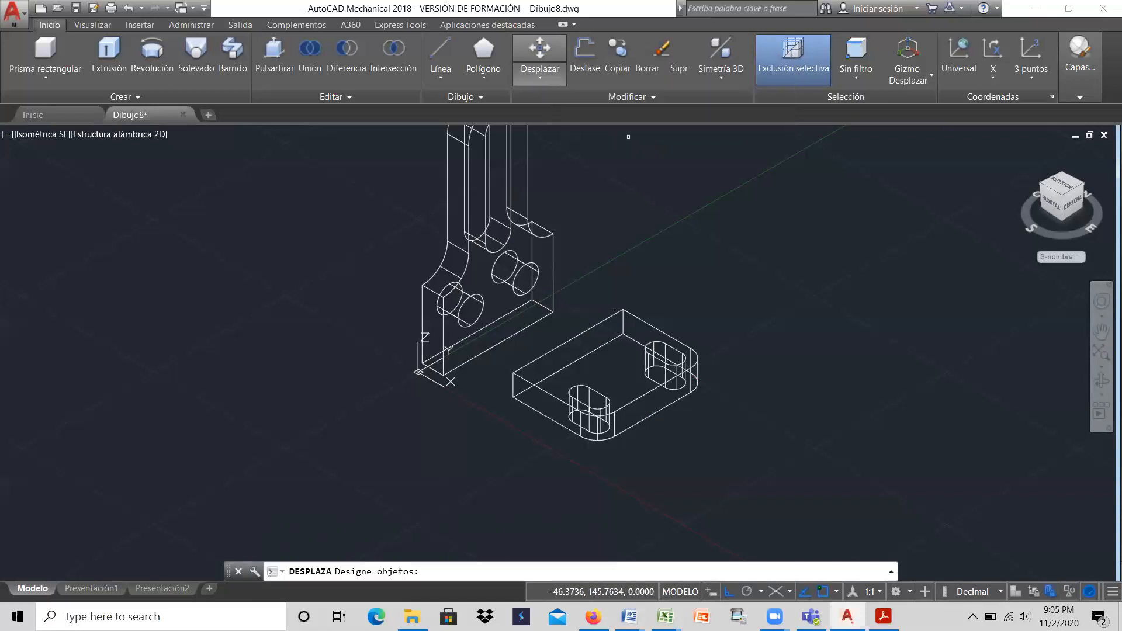
{"action": "left_click", "coordinate": [528, 364]}
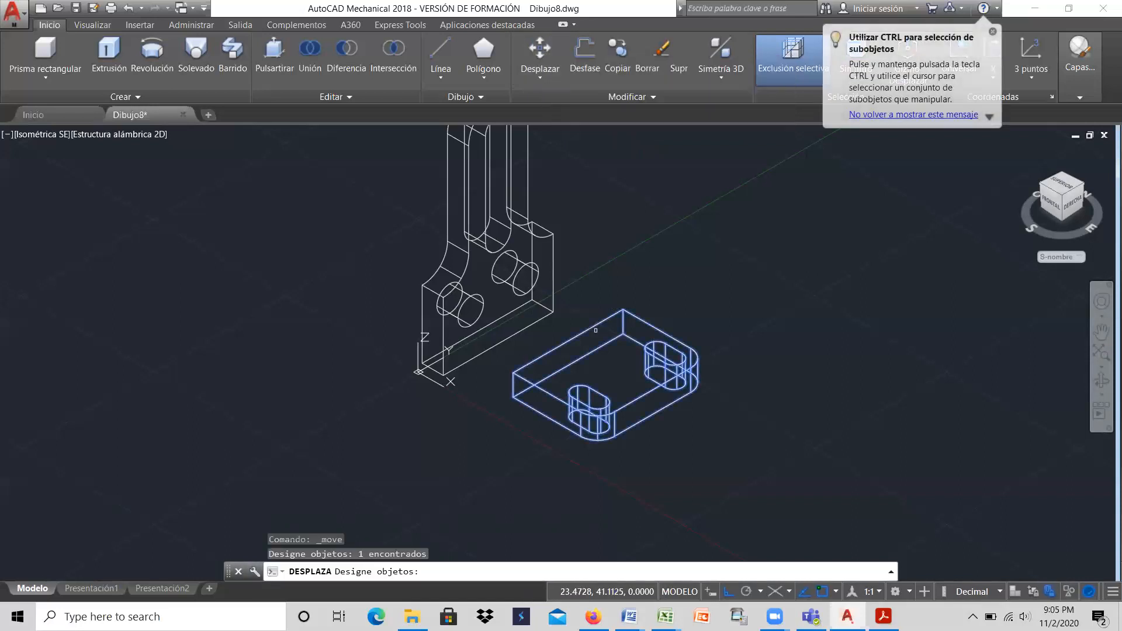
{"action": "key", "text": "Return"}
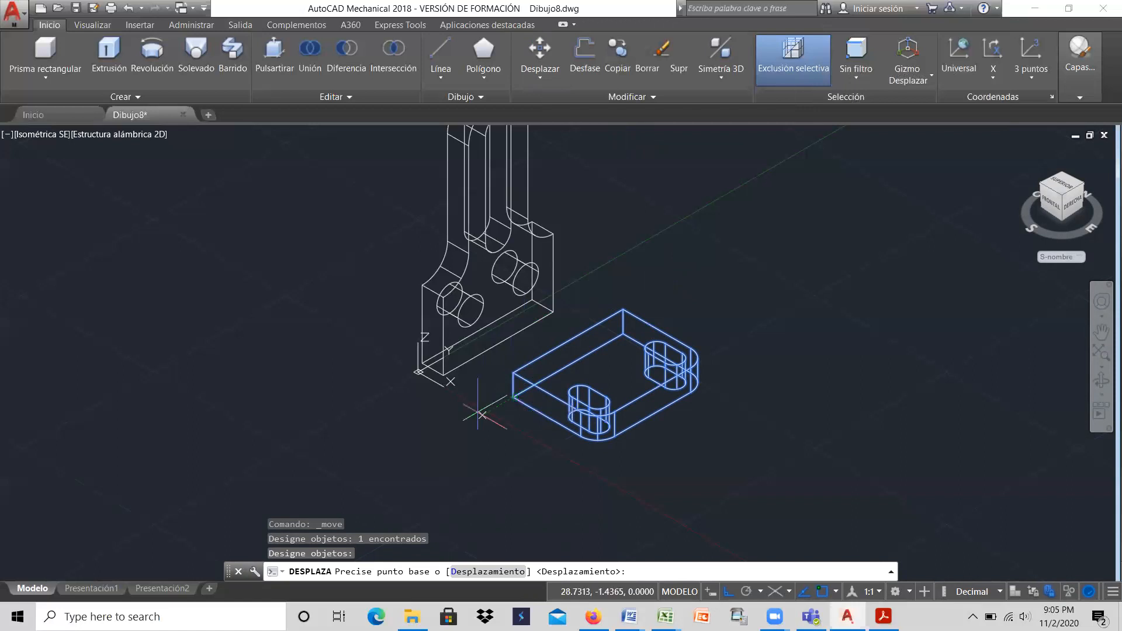
{"action": "left_click", "coordinate": [512, 397]}
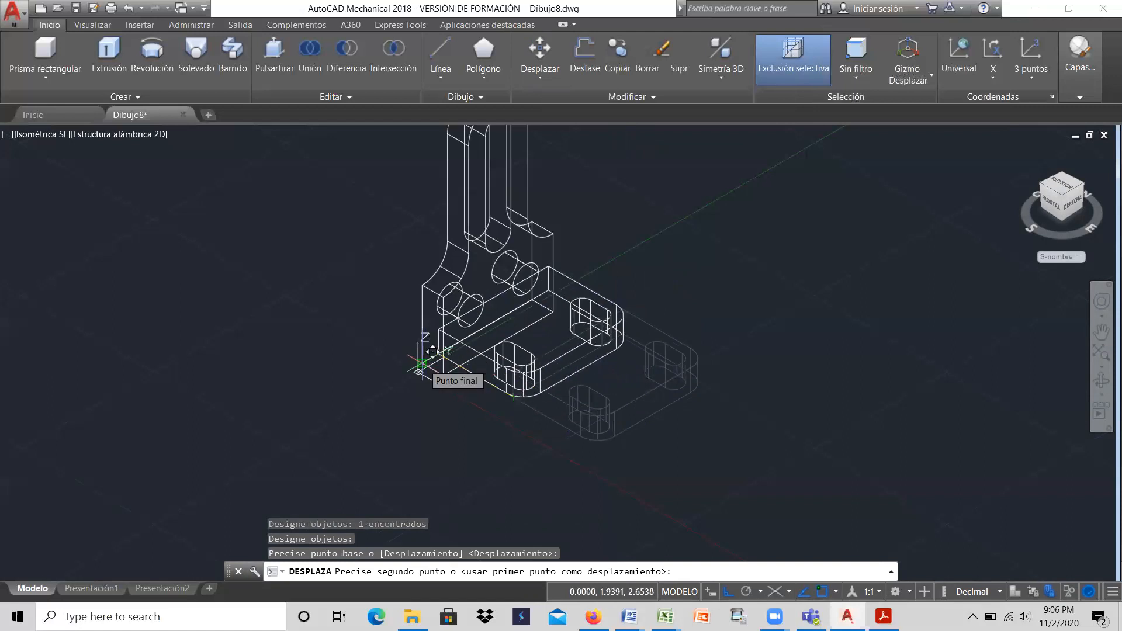
{"action": "left_click", "coordinate": [432, 351]}
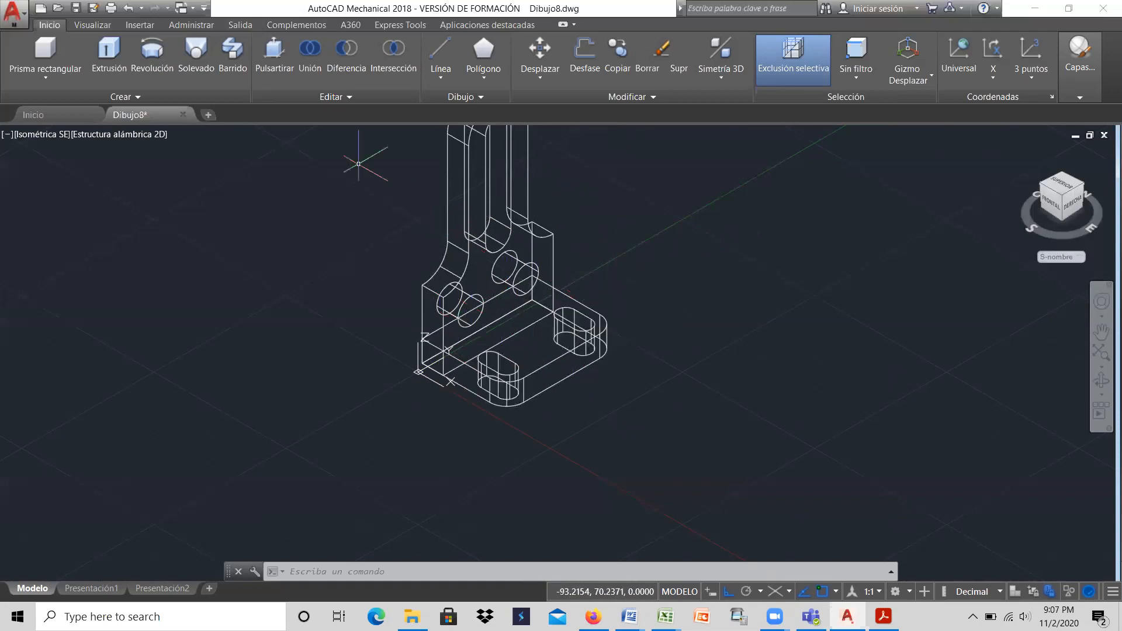
Step: Unite the upright plate and the slotted base into a single solid
{"action": "left_click", "coordinate": [315, 57]}
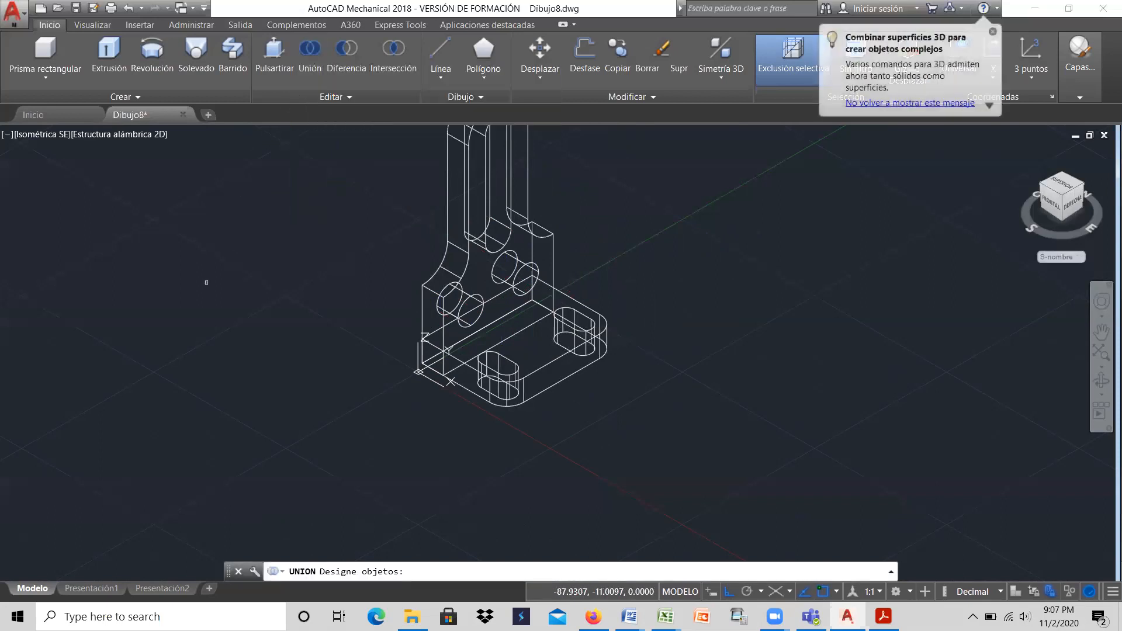
{"action": "left_click", "coordinate": [447, 195]}
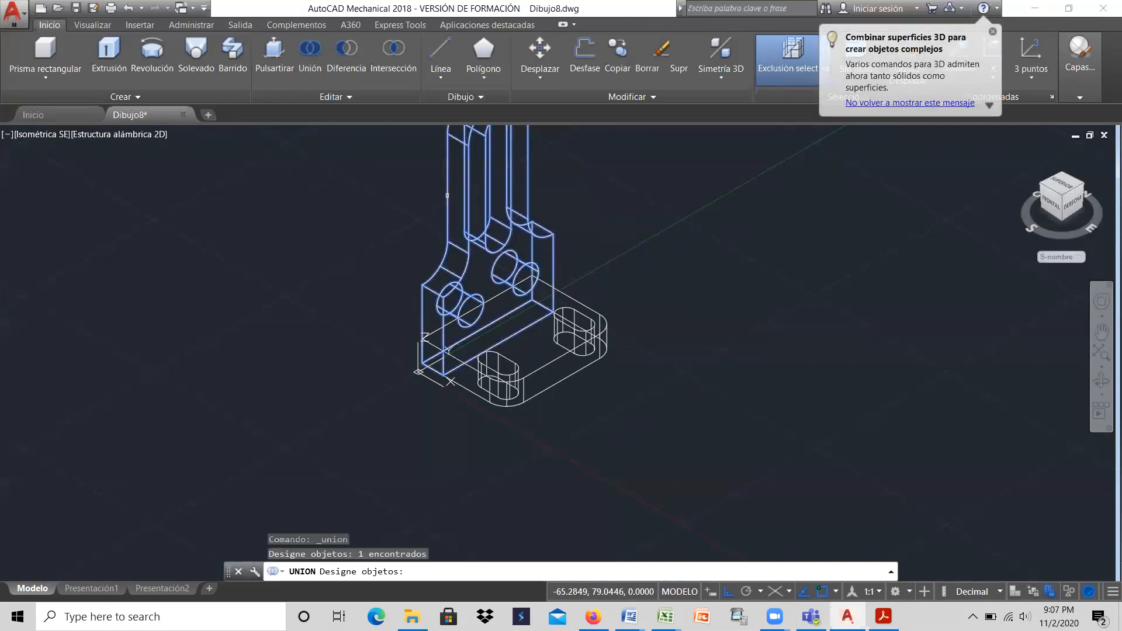
{"action": "left_click", "coordinate": [549, 367]}
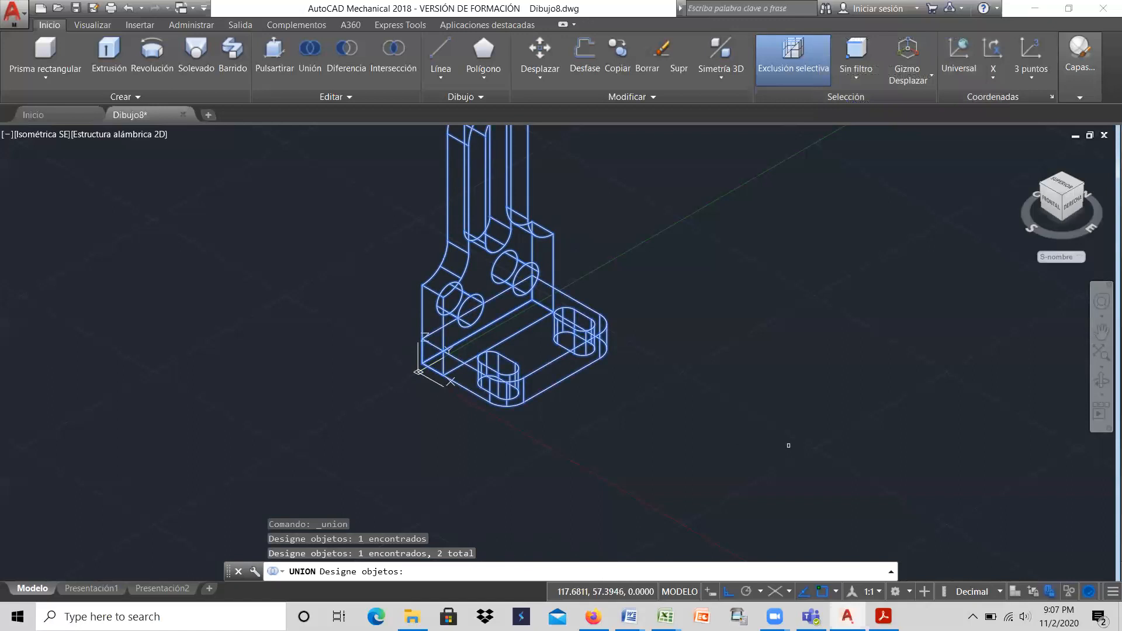
{"action": "key", "text": "Return"}
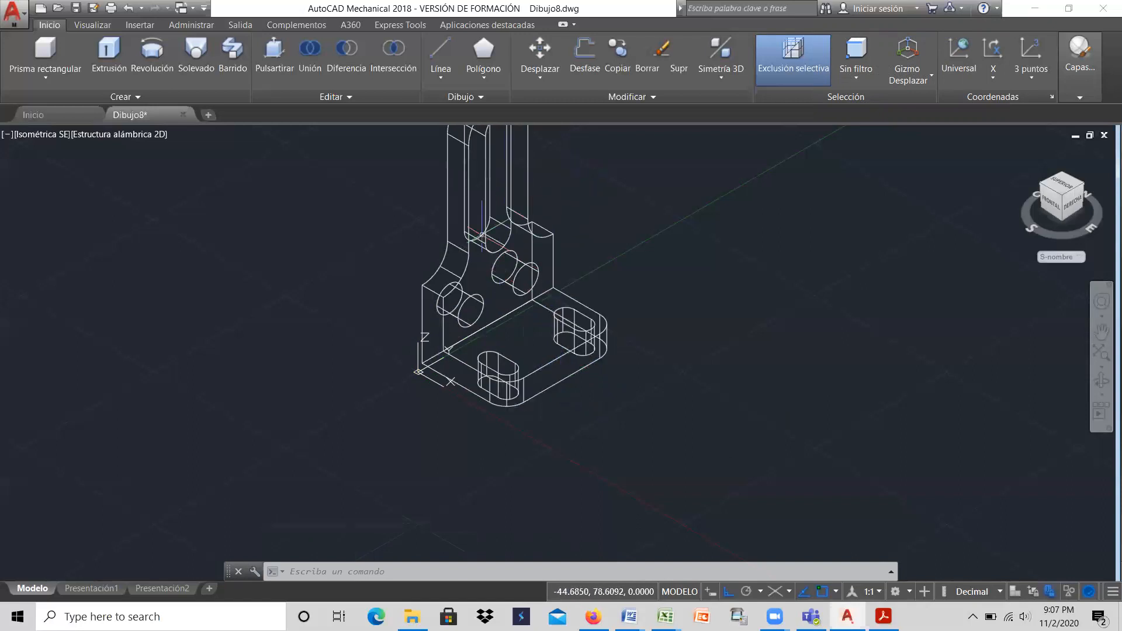
Step: Display the whole united bracket in the Realistic visual style
{"action": "scroll", "coordinate": [578, 374], "scroll_direction": "down", "scroll_amount": 5}
{"action": "scroll", "coordinate": [565, 287], "scroll_direction": "up", "scroll_amount": 5}
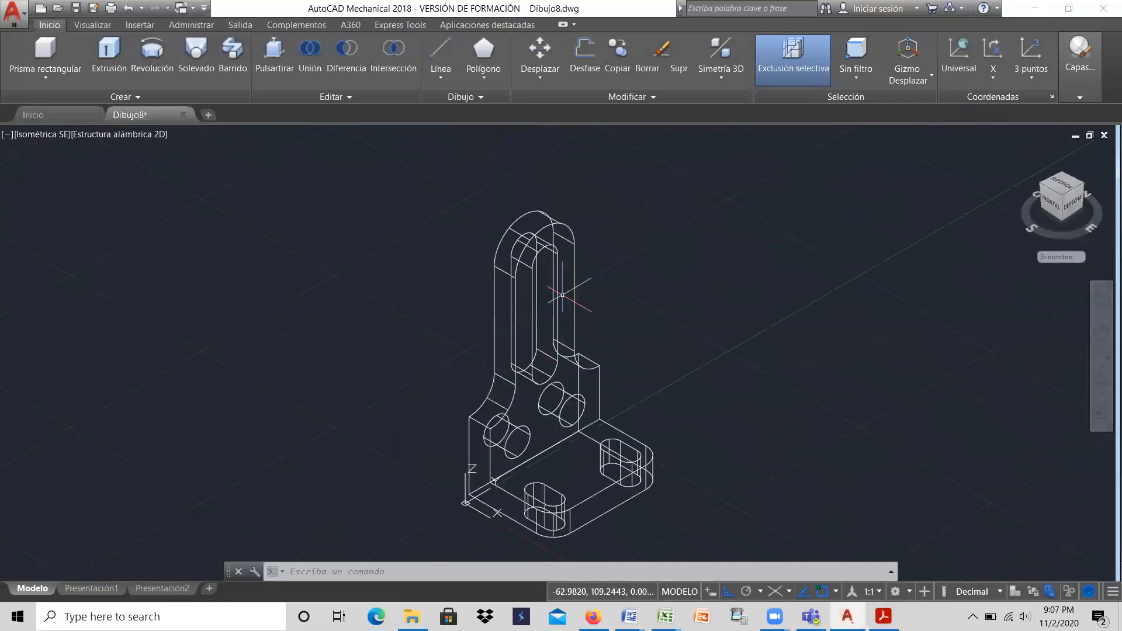
{"action": "scroll", "coordinate": [515, 287], "scroll_direction": "down", "scroll_amount": 2}
{"action": "left_click", "coordinate": [130, 135]}
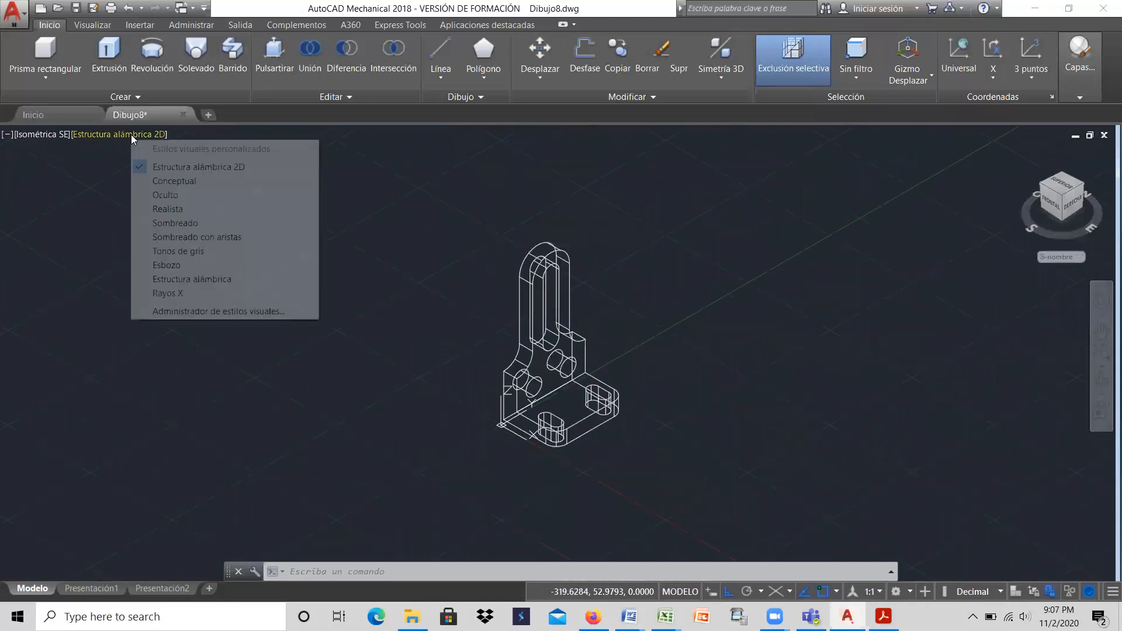
{"action": "left_click", "coordinate": [173, 209]}
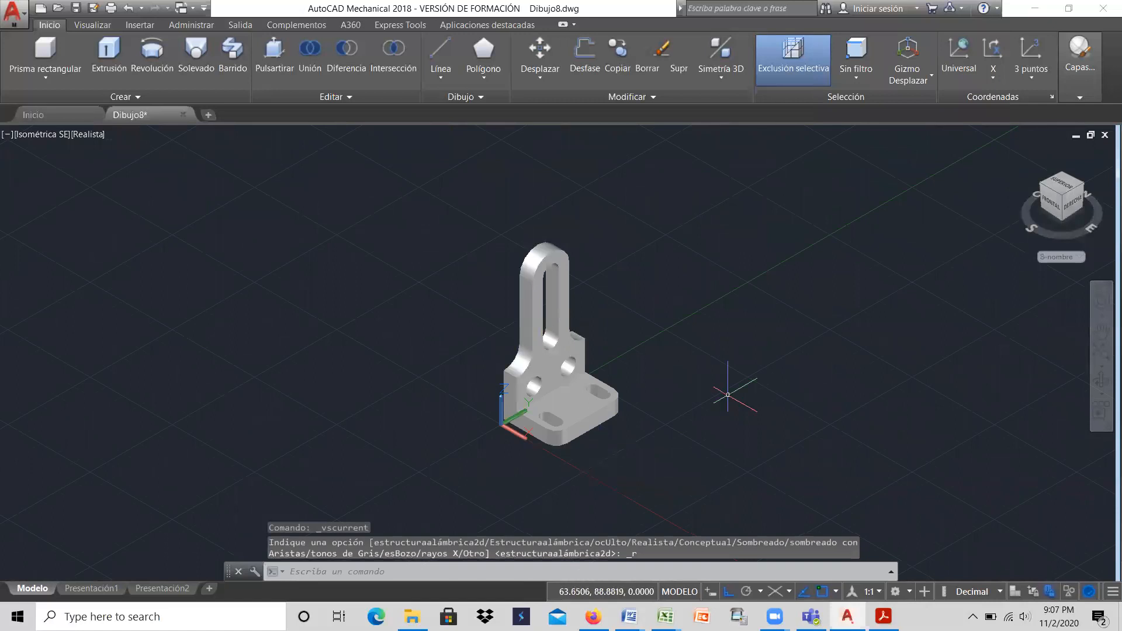
Step: Orbit the shaded bracket to inspect its holes, slots and base from another angle
{"action": "left_click", "coordinate": [1101, 379]}
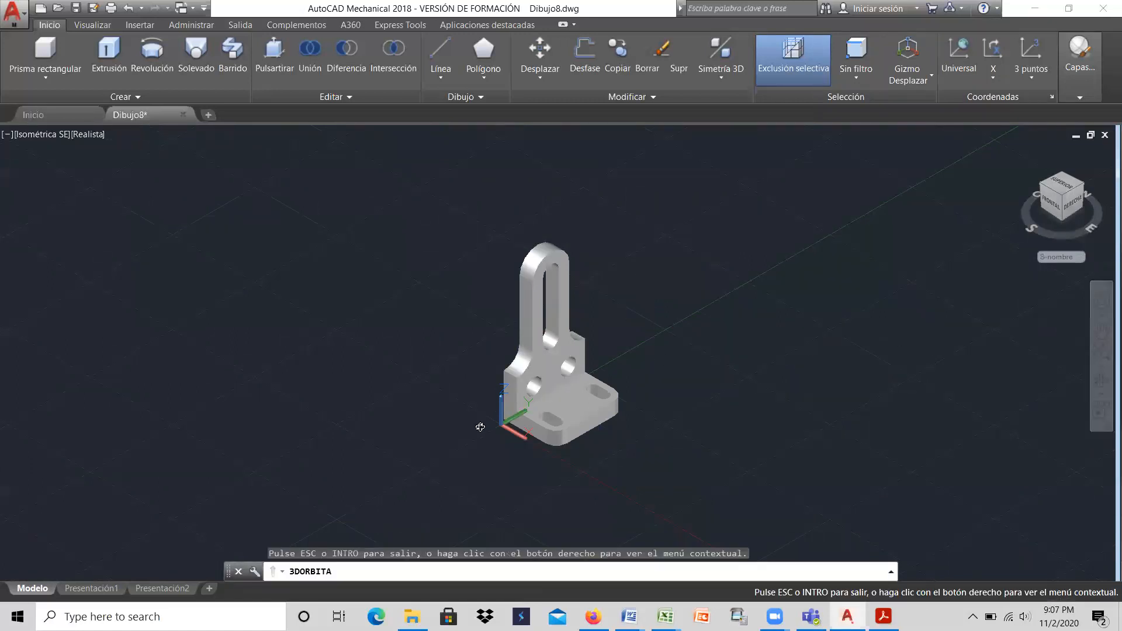
{"action": "mouse_move", "coordinate": [492, 419]}
{"action": "left_mouse_down"}
{"action": "mouse_move", "coordinate": [628, 323]}
{"action": "mouse_move", "coordinate": [759, 358]}
{"action": "mouse_move", "coordinate": [660, 239]}
{"action": "mouse_move", "coordinate": [498, 298]}
{"action": "mouse_move", "coordinate": [388, 415]}
{"action": "mouse_move", "coordinate": [303, 416]}
{"action": "mouse_move", "coordinate": [497, 399]}
{"action": "left_mouse_up"}
{"action": "left_click_drag", "start_coordinate": [597, 395], "coordinate": [435, 440]}
{"action": "right_click", "coordinate": [655, 298]}
{"action": "left_click", "coordinate": [697, 320]}
{"action": "right_click", "coordinate": [682, 274]}
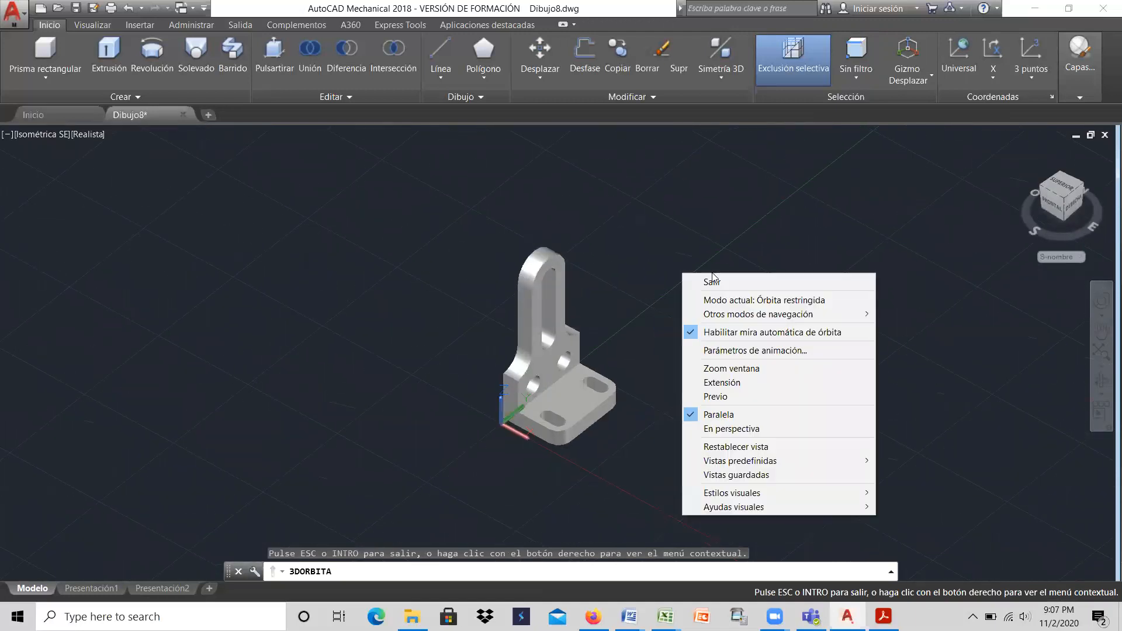
{"action": "left_click", "coordinate": [713, 278]}
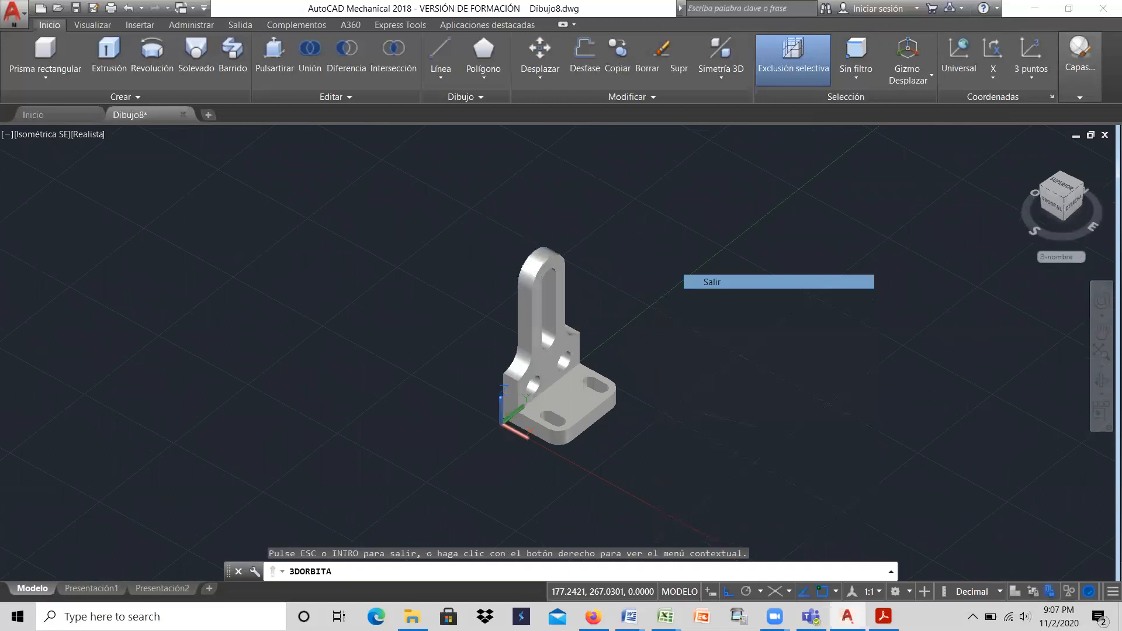
Step: Restore the SE Isometric view and compare the bracket side by side with the Word reference, then maximize the drawing window again
{"action": "left_click", "coordinate": [38, 136]}
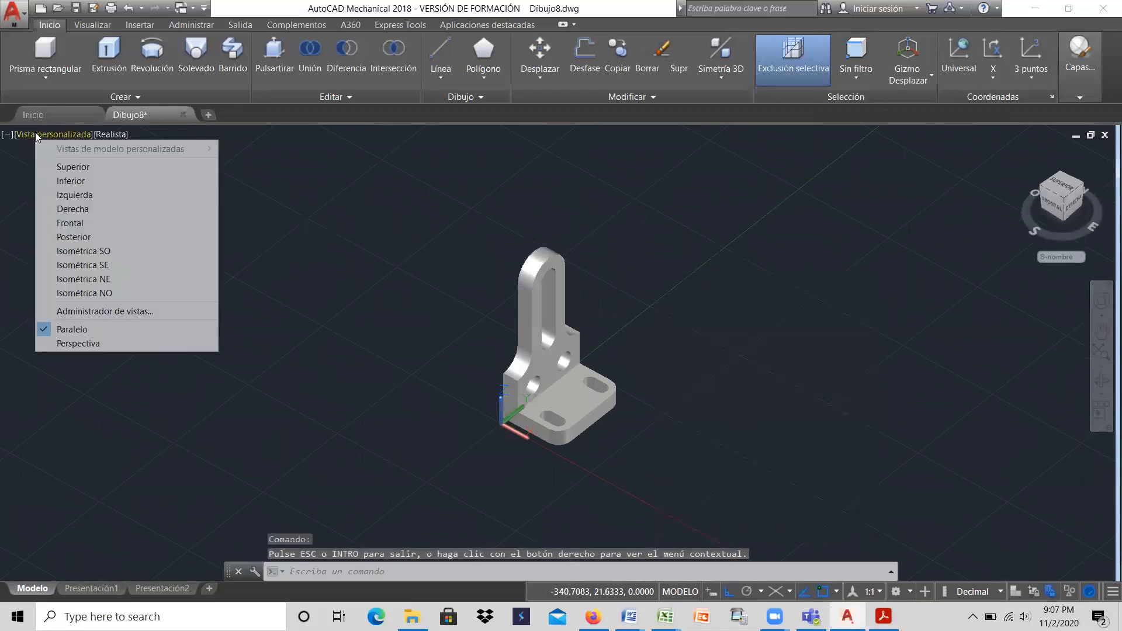
{"action": "left_click", "coordinate": [83, 265]}
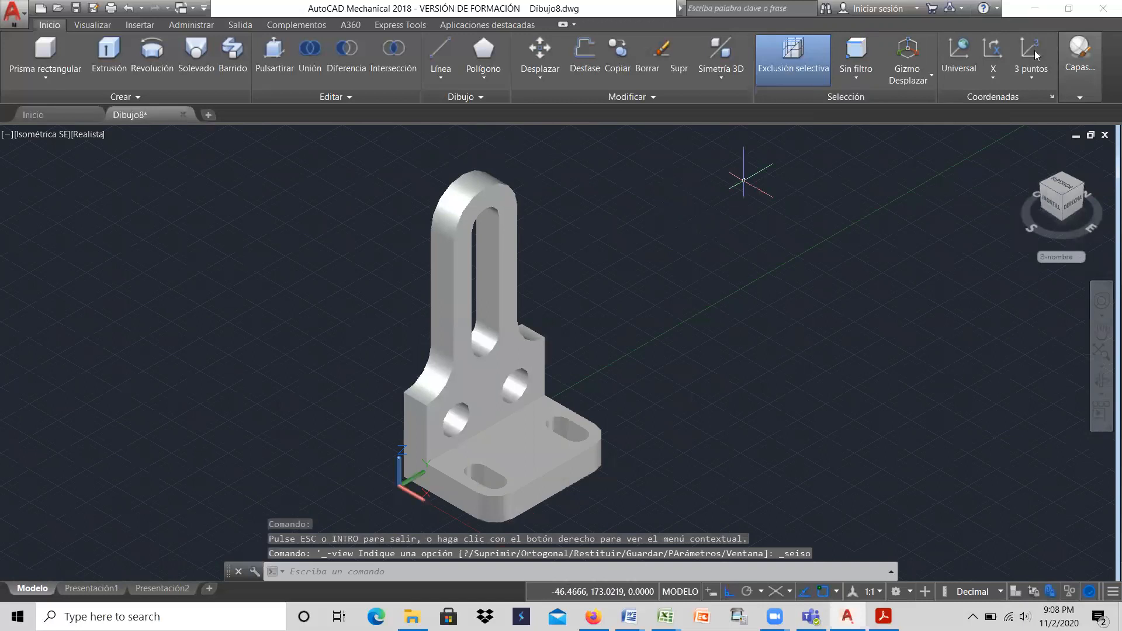
{"action": "left_click", "coordinate": [1069, 8]}
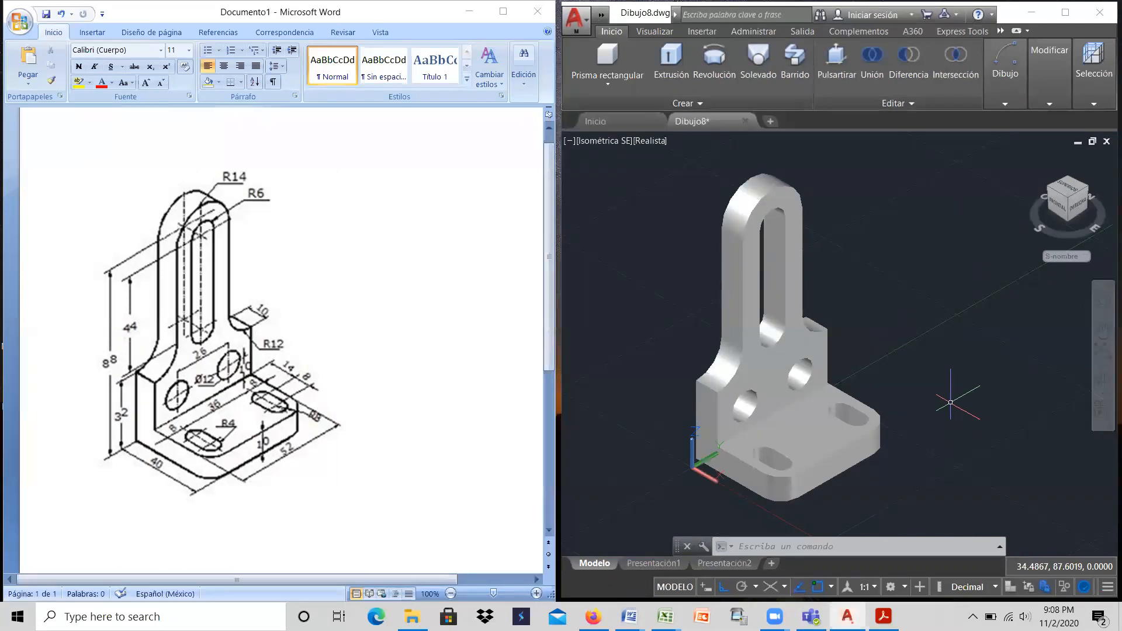
{"action": "left_click", "coordinate": [1065, 12]}
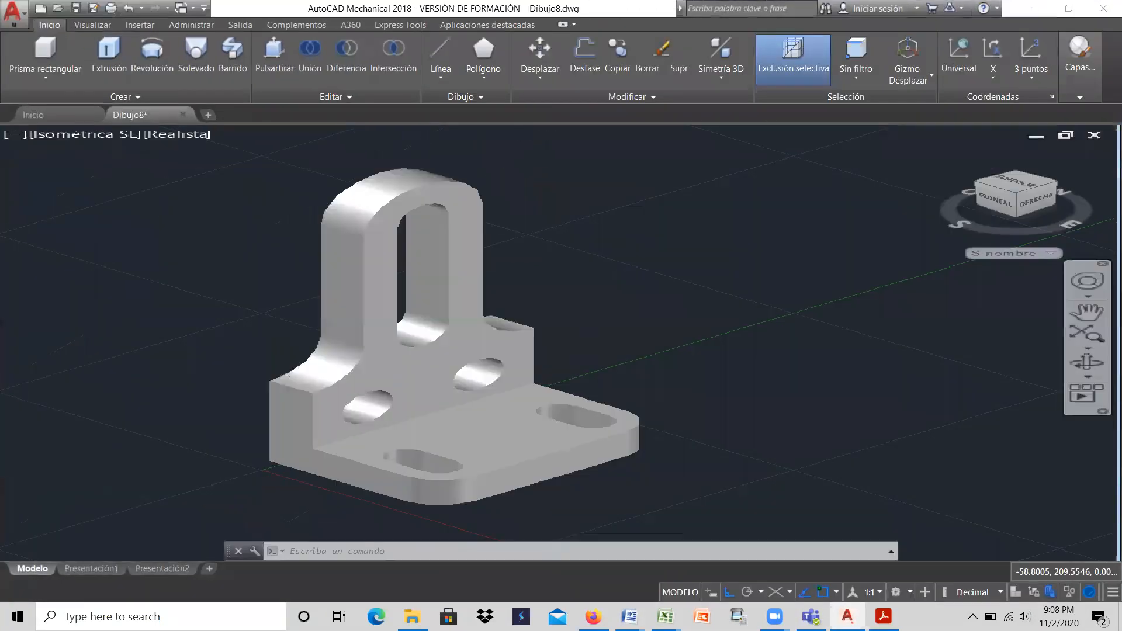